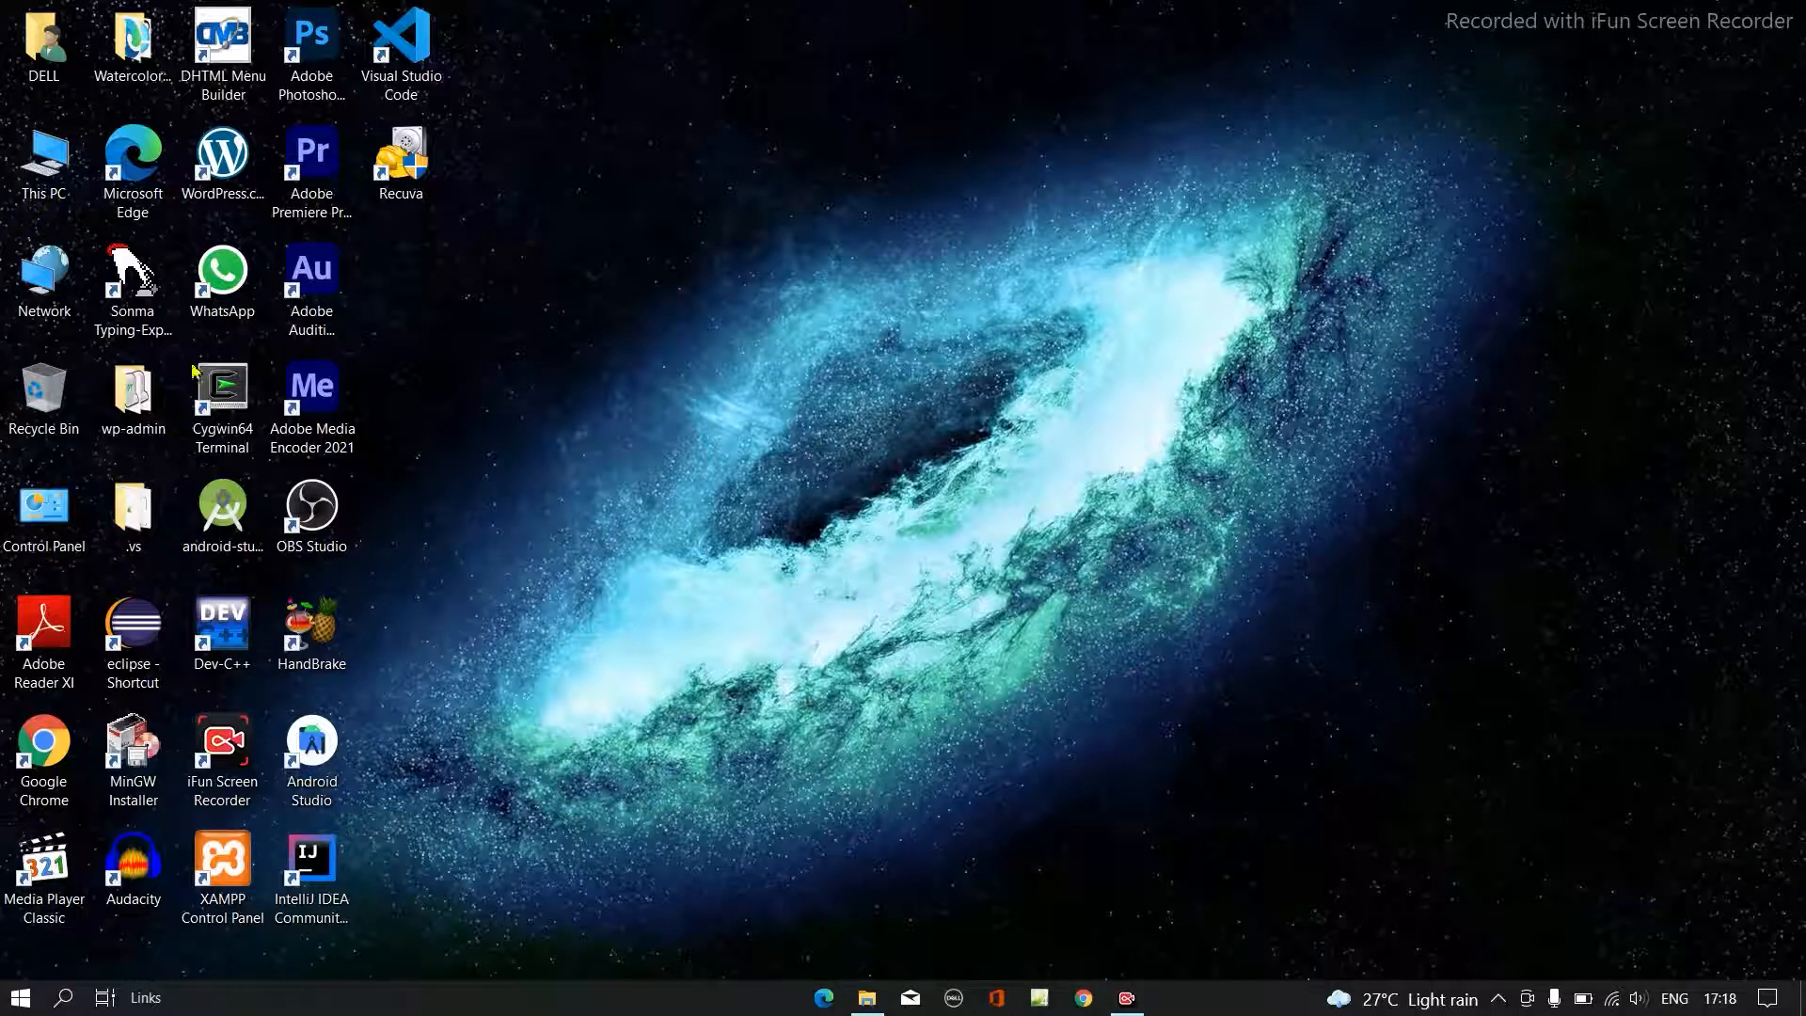
- Look through the root of the C: drive in File Explorer for the wordpress and xampp folders, and close the window
{"action": "left_click", "coordinate": [867, 998]}
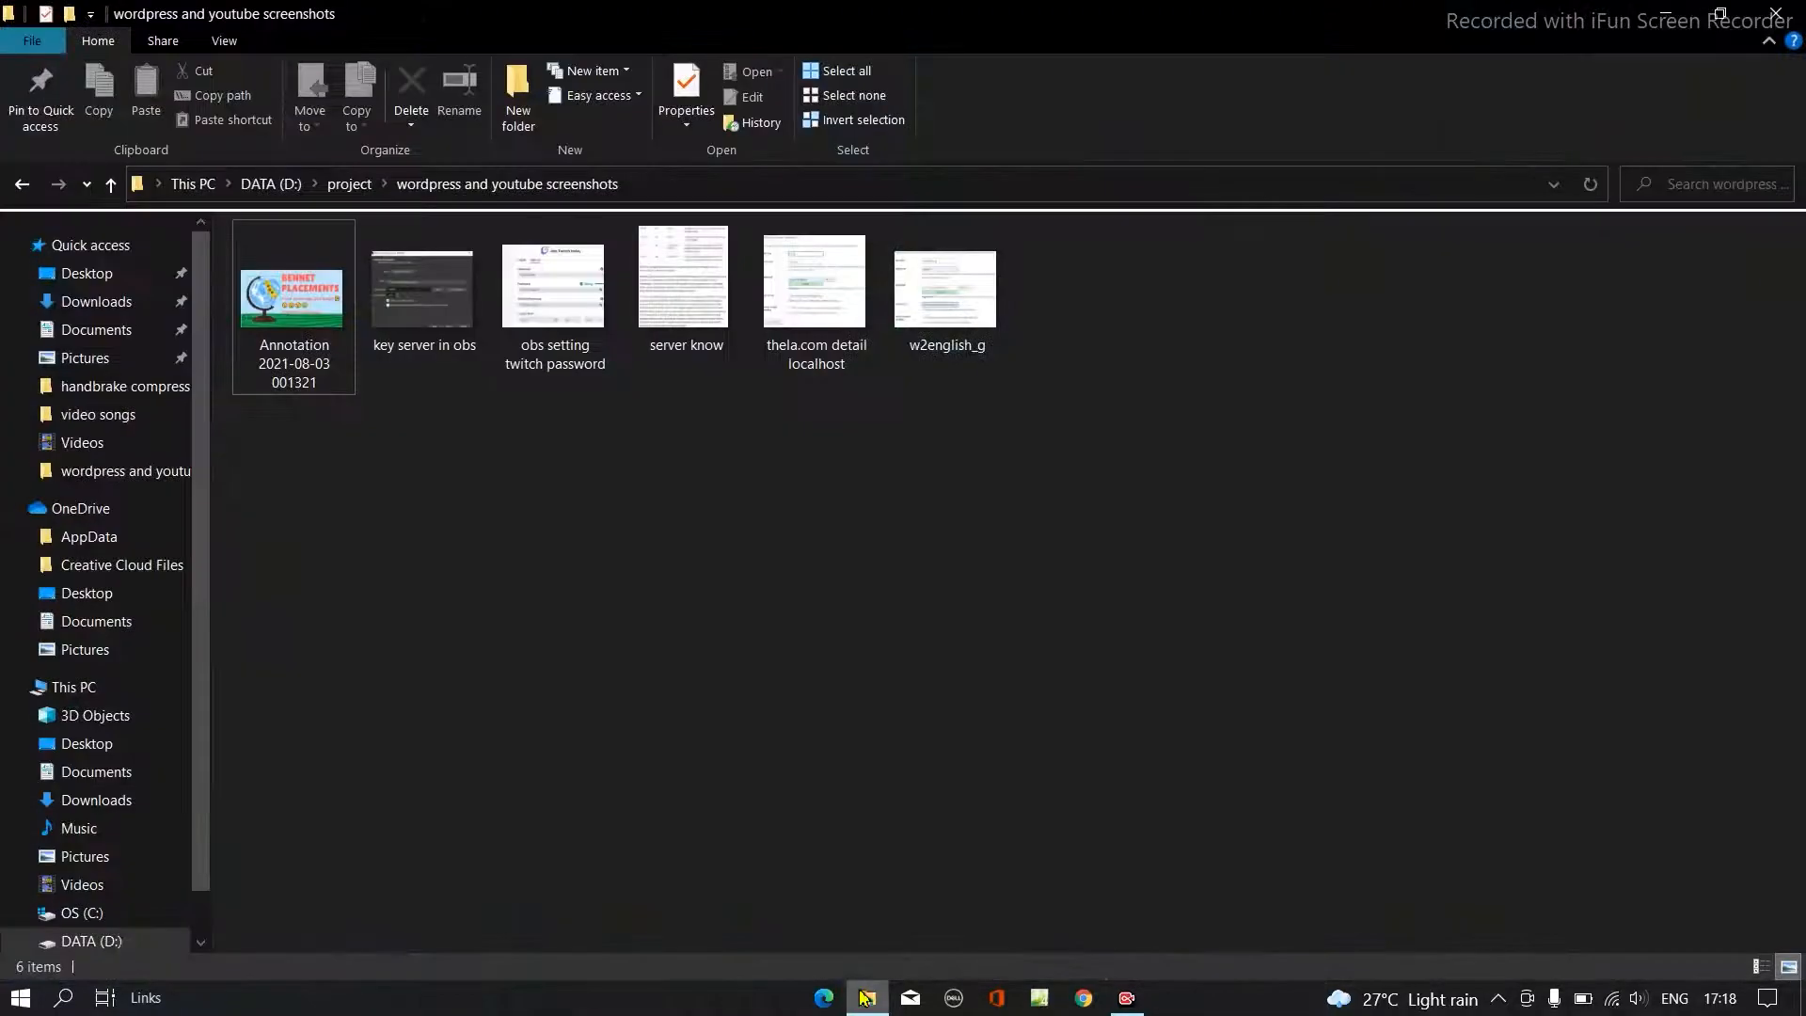
{"action": "left_click", "coordinate": [25, 186]}
{"action": "left_click", "coordinate": [26, 186]}
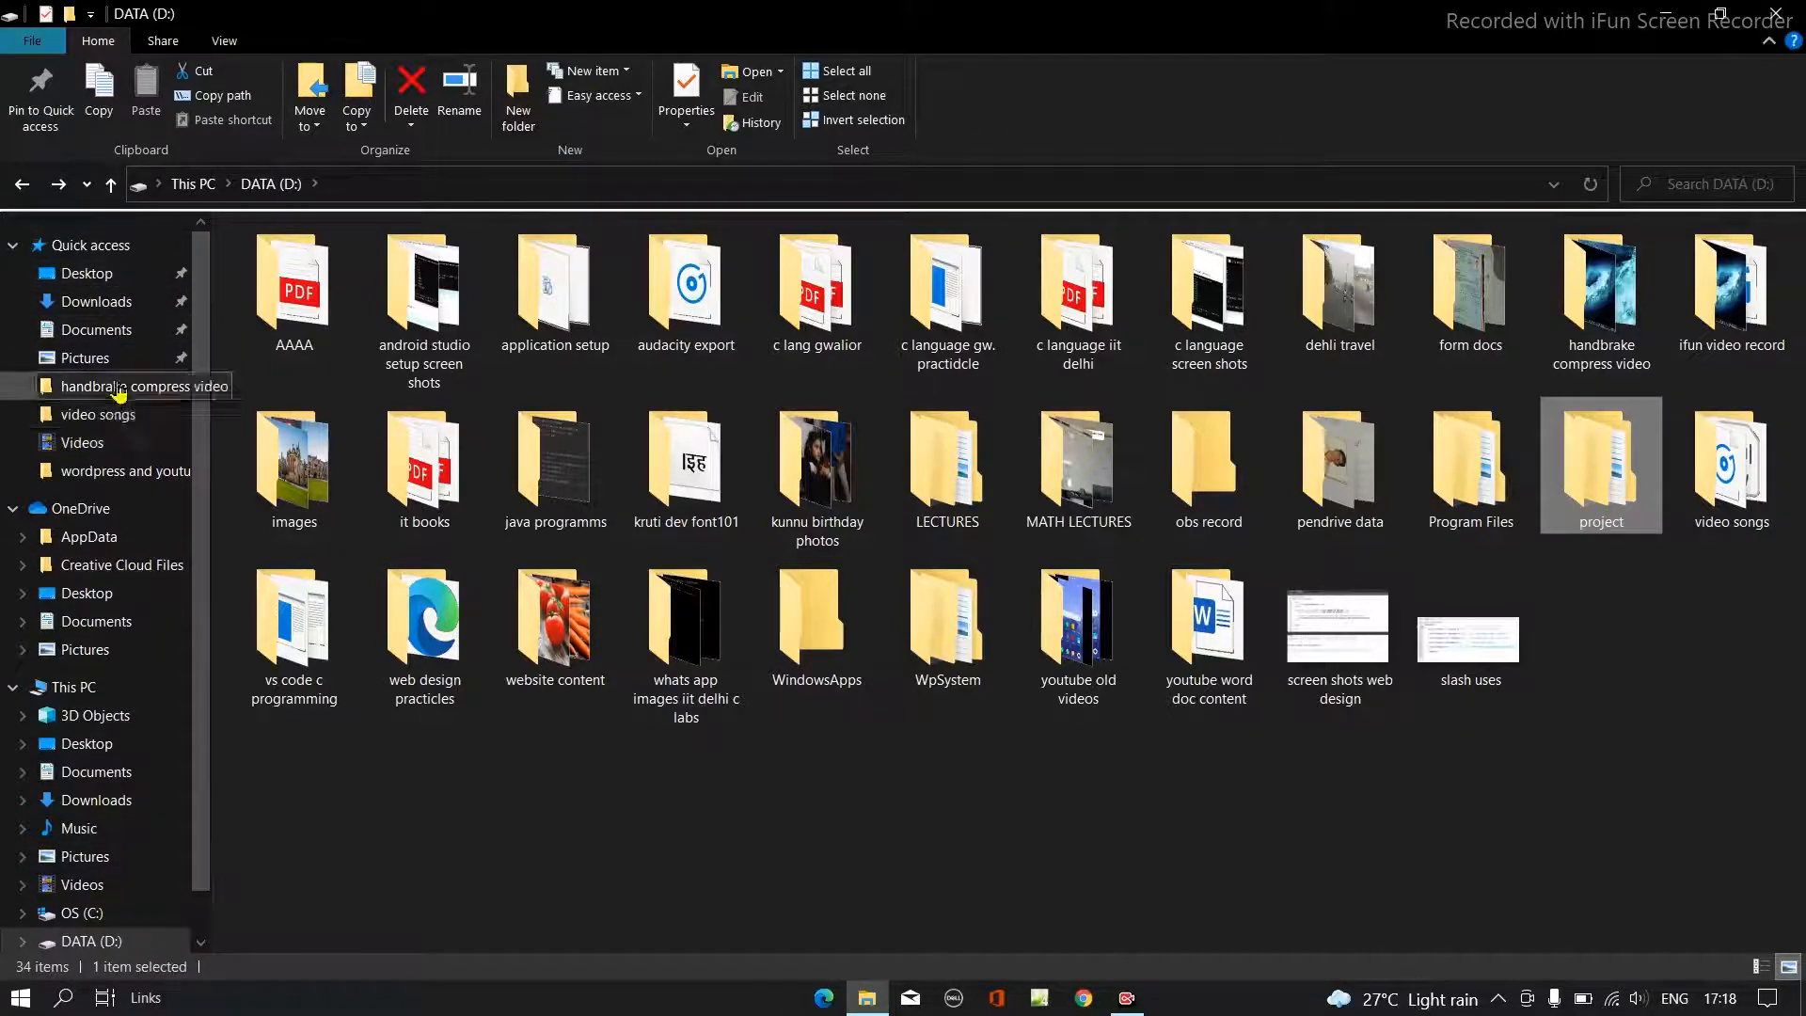
{"action": "scroll", "coordinate": [188, 757], "scroll_direction": "down", "scroll_amount": 1}
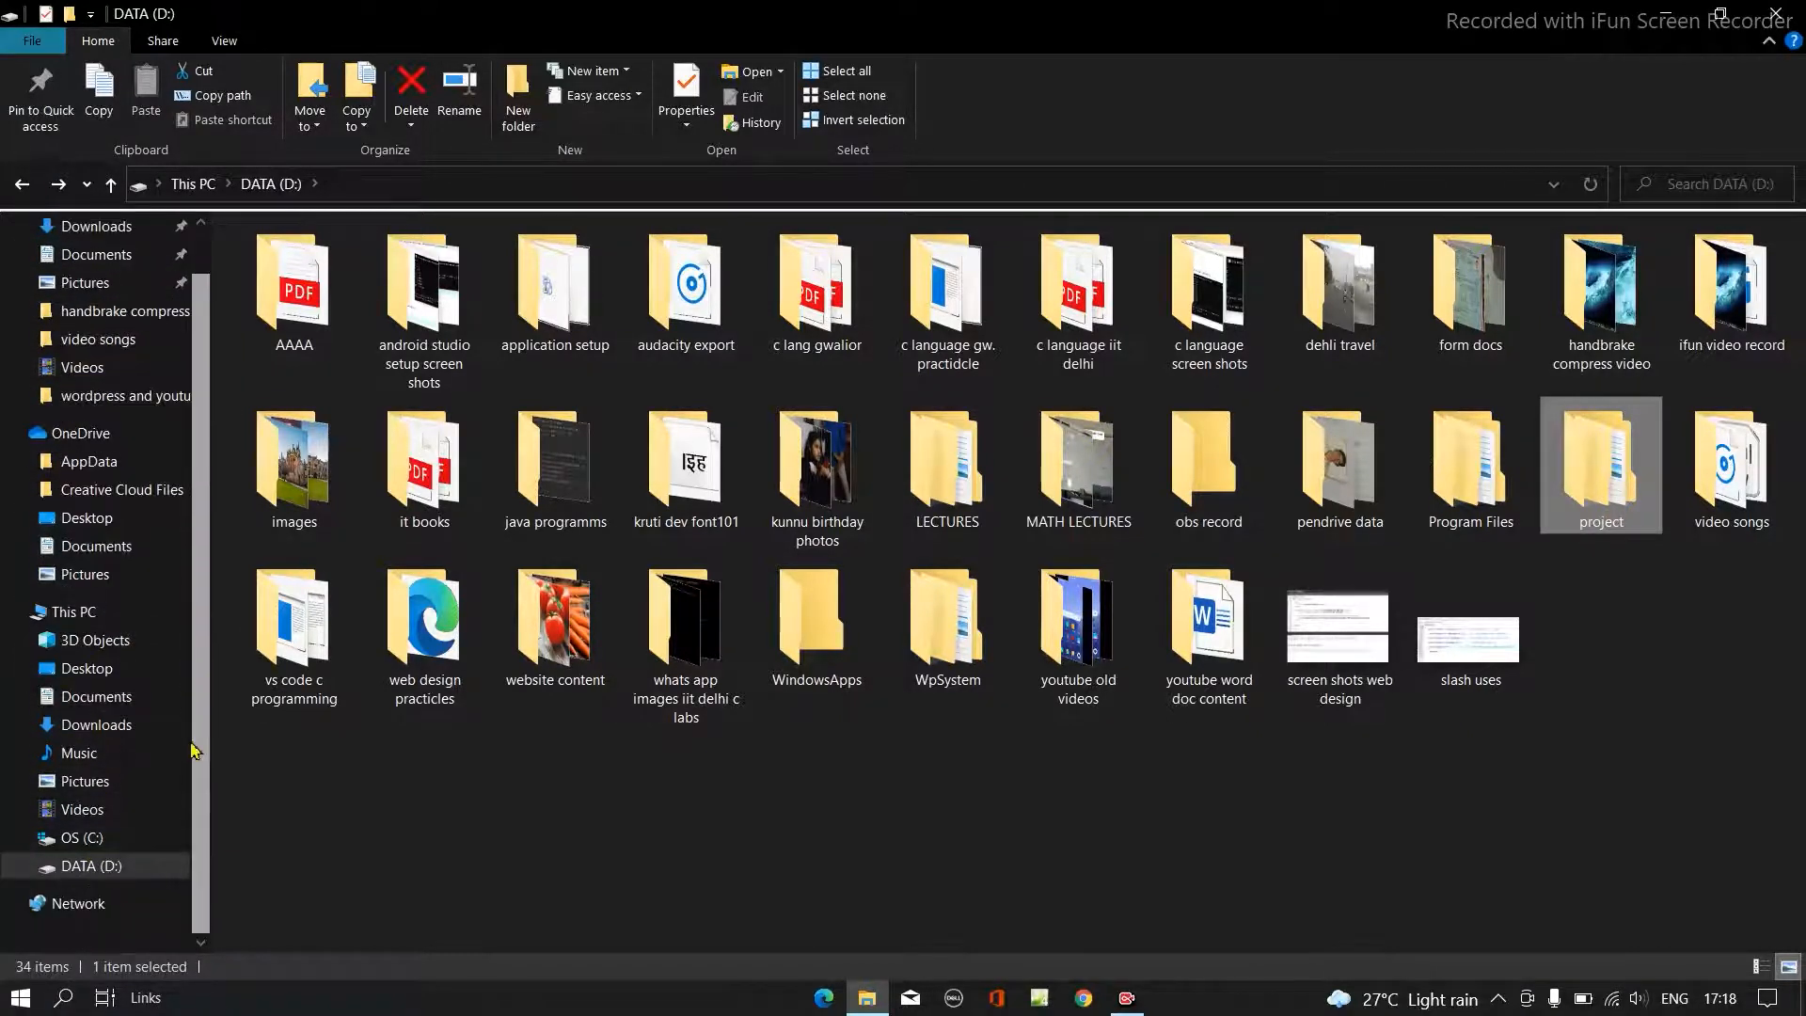
{"action": "left_click", "coordinate": [81, 837]}
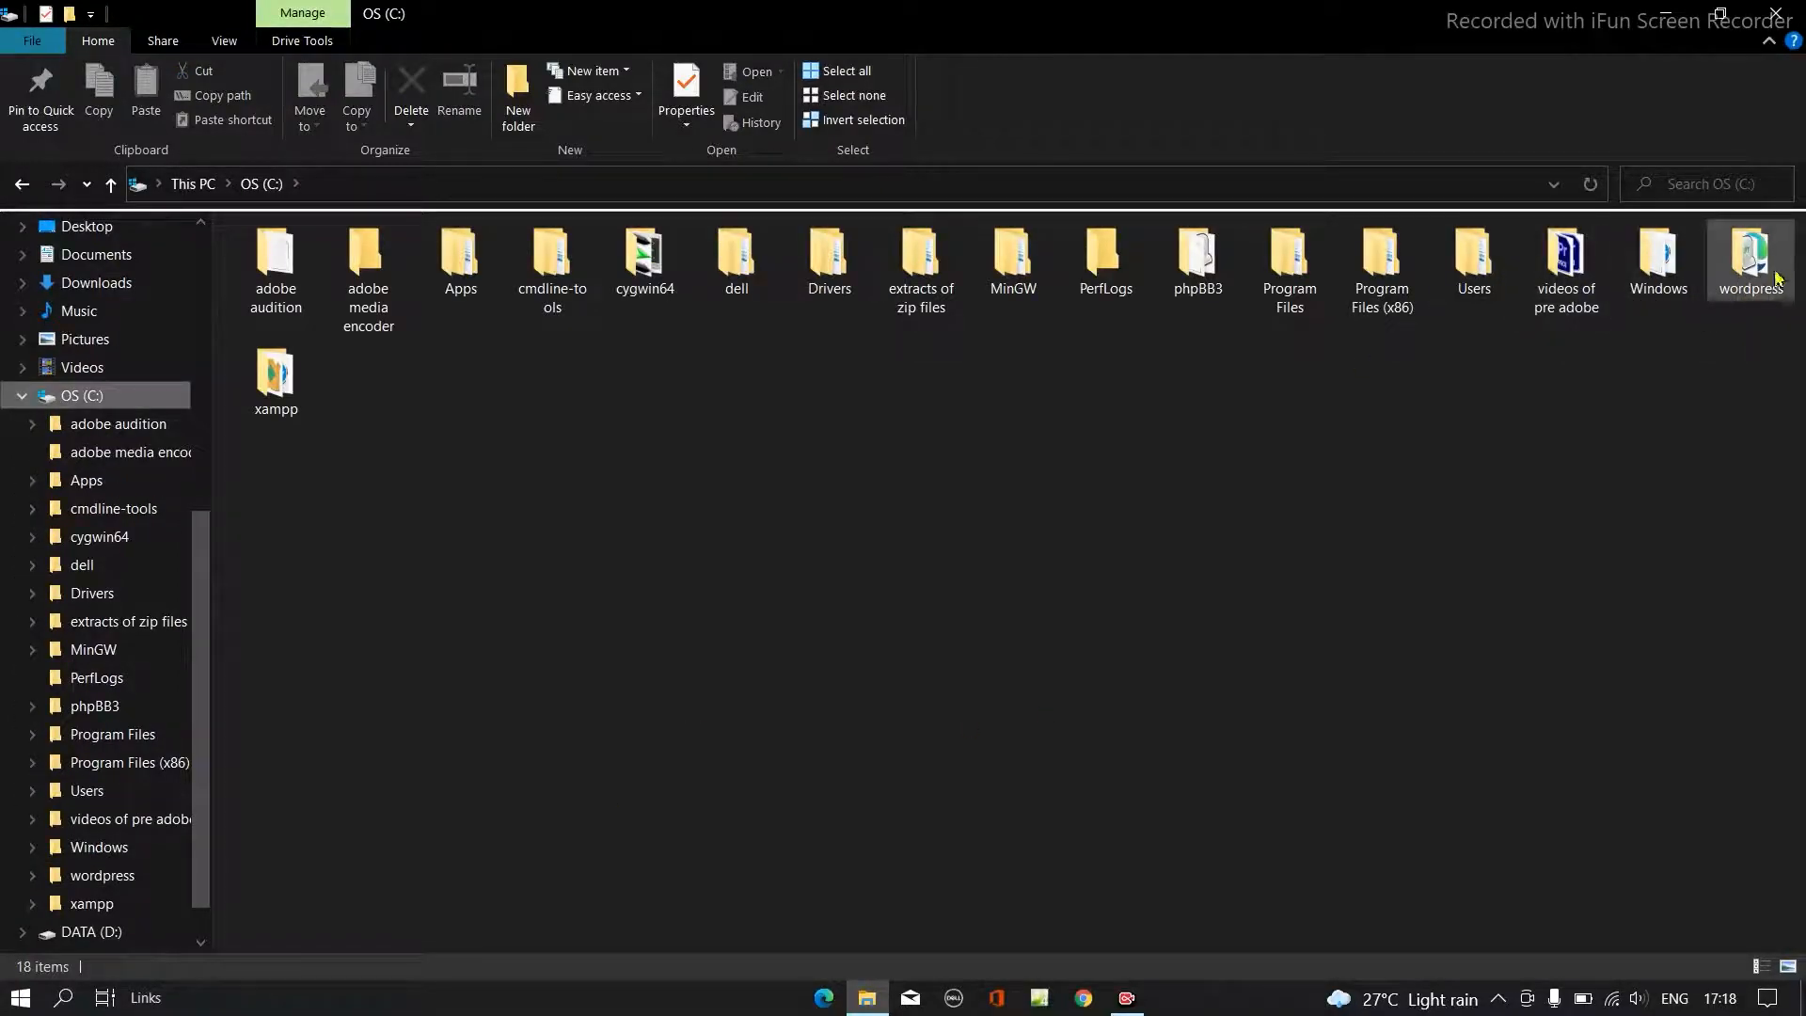
{"action": "mouse_move", "coordinate": [1758, 273]}
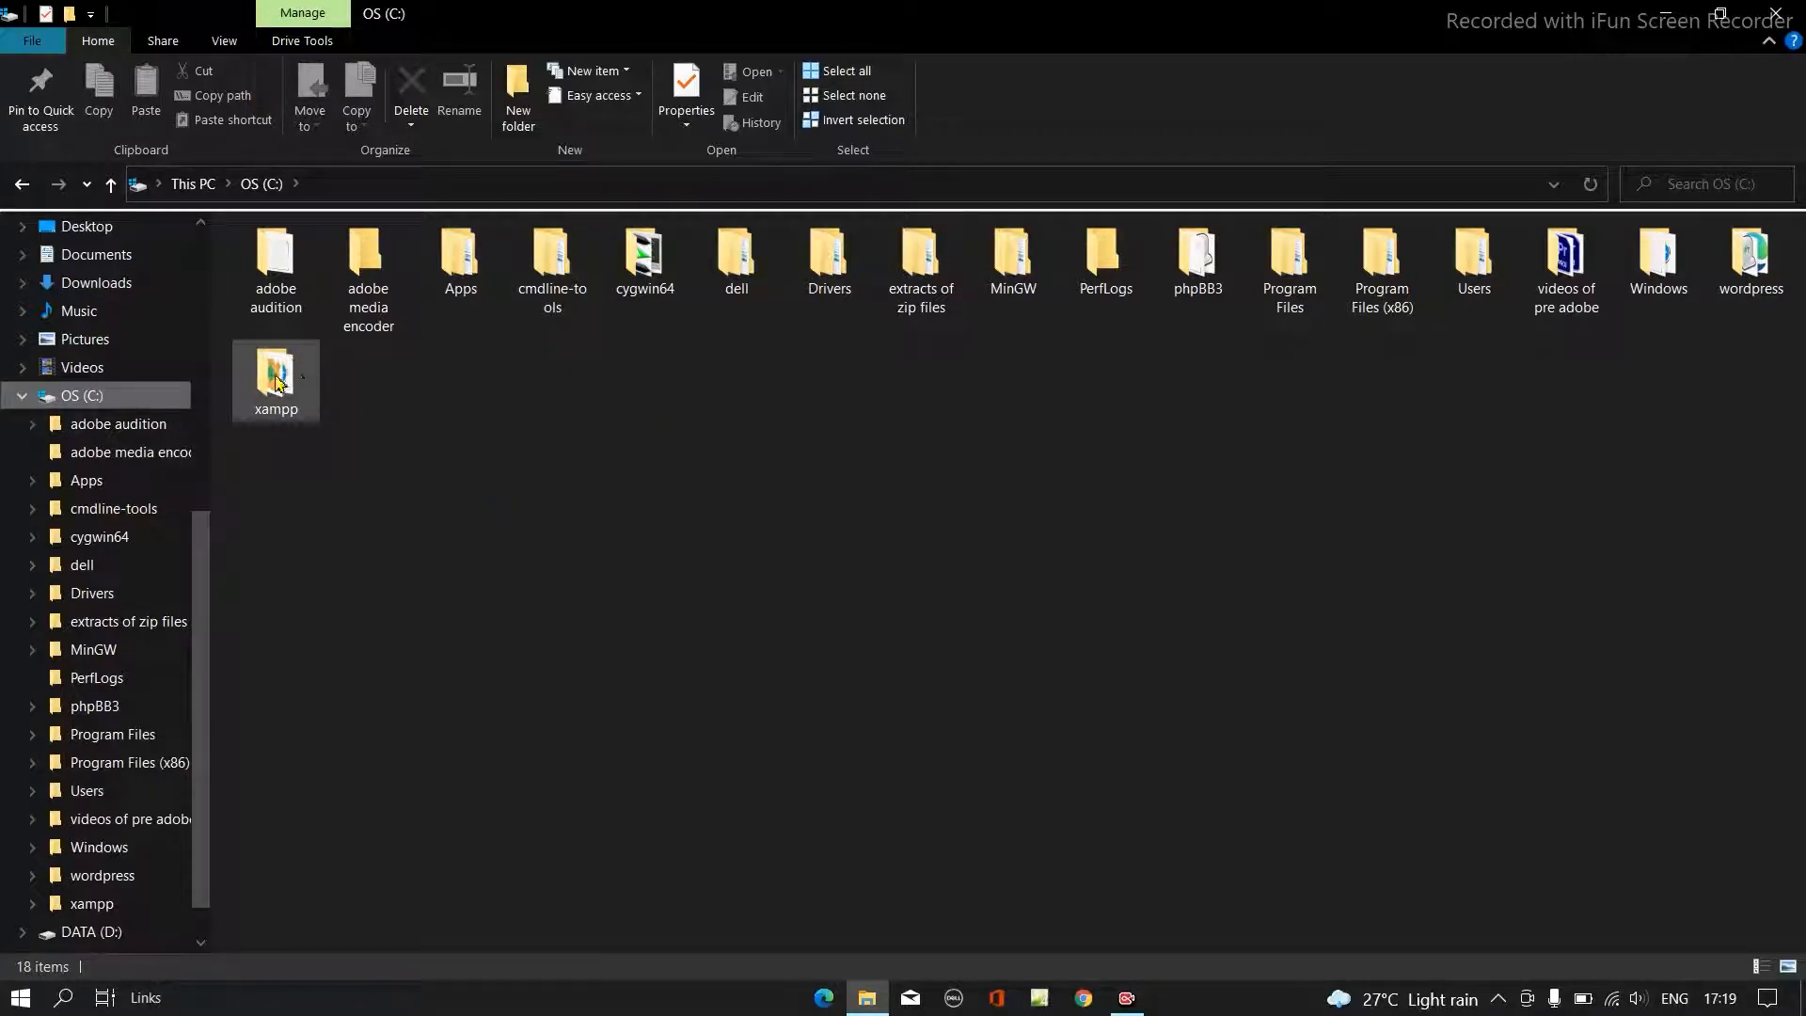
{"action": "left_click", "coordinate": [1797, 10]}
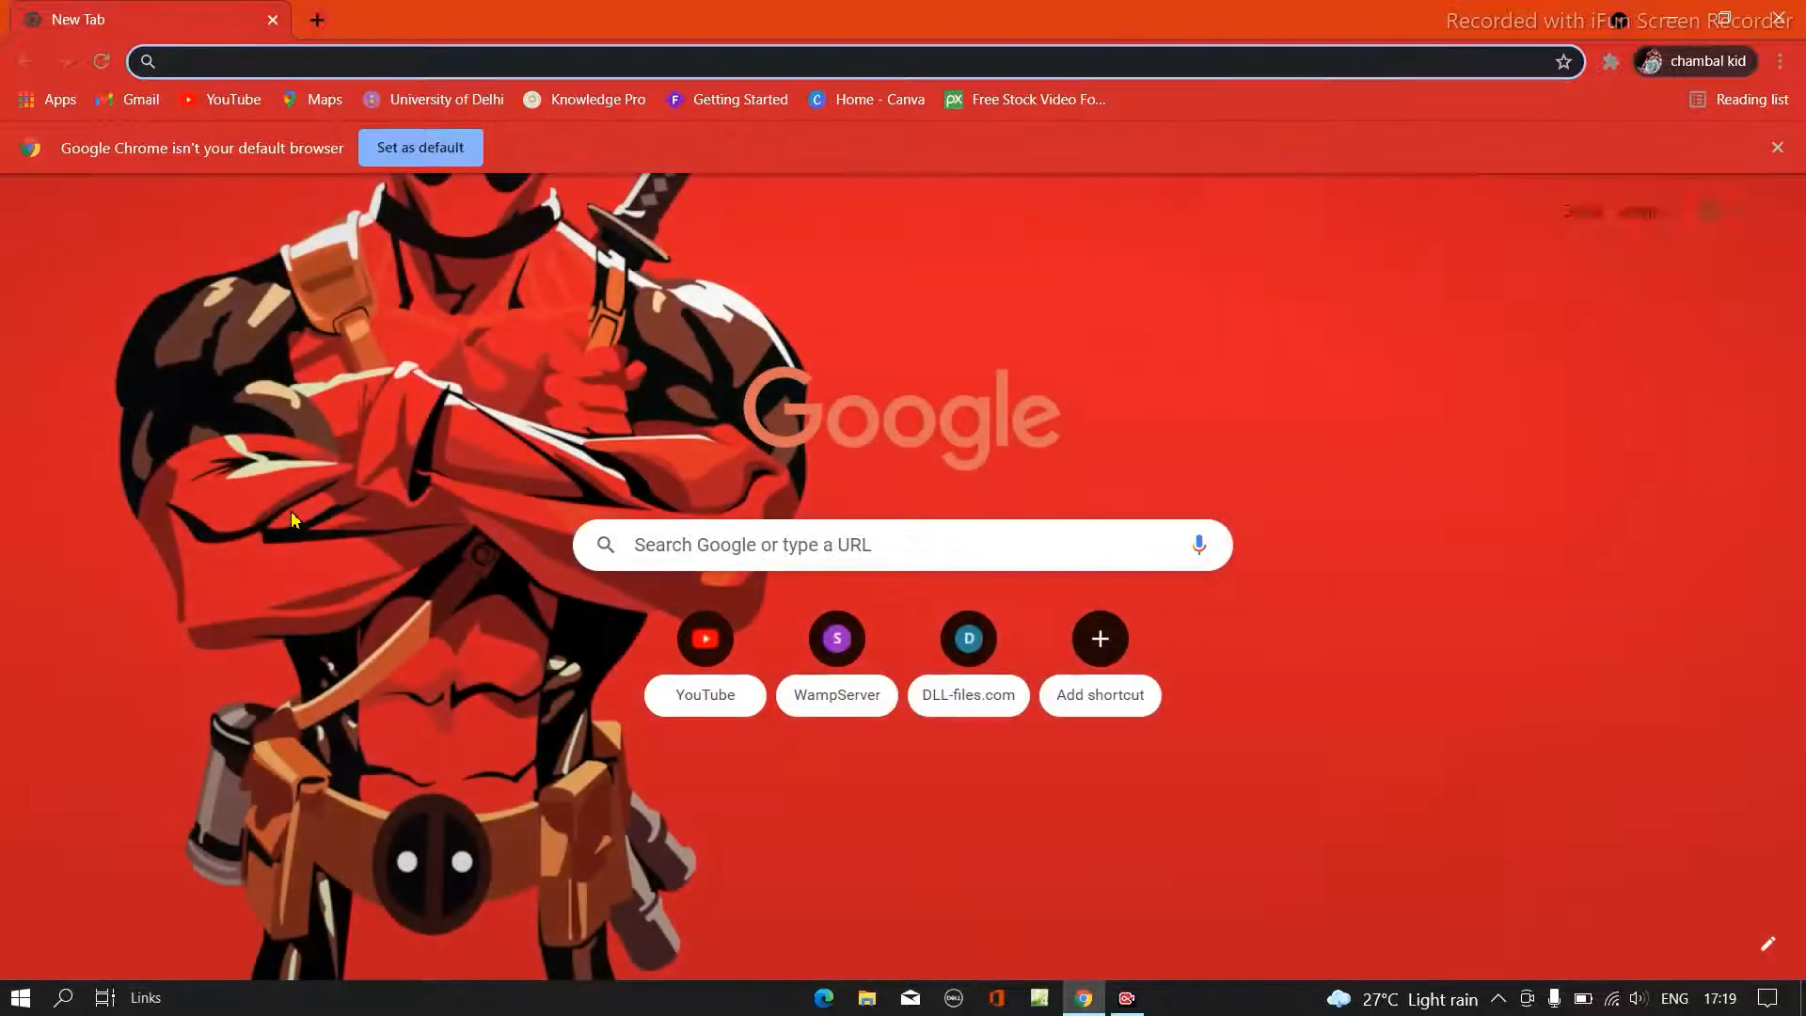
- Search Google for "xampp download" in Chrome
{"action": "type", "text": "x"}
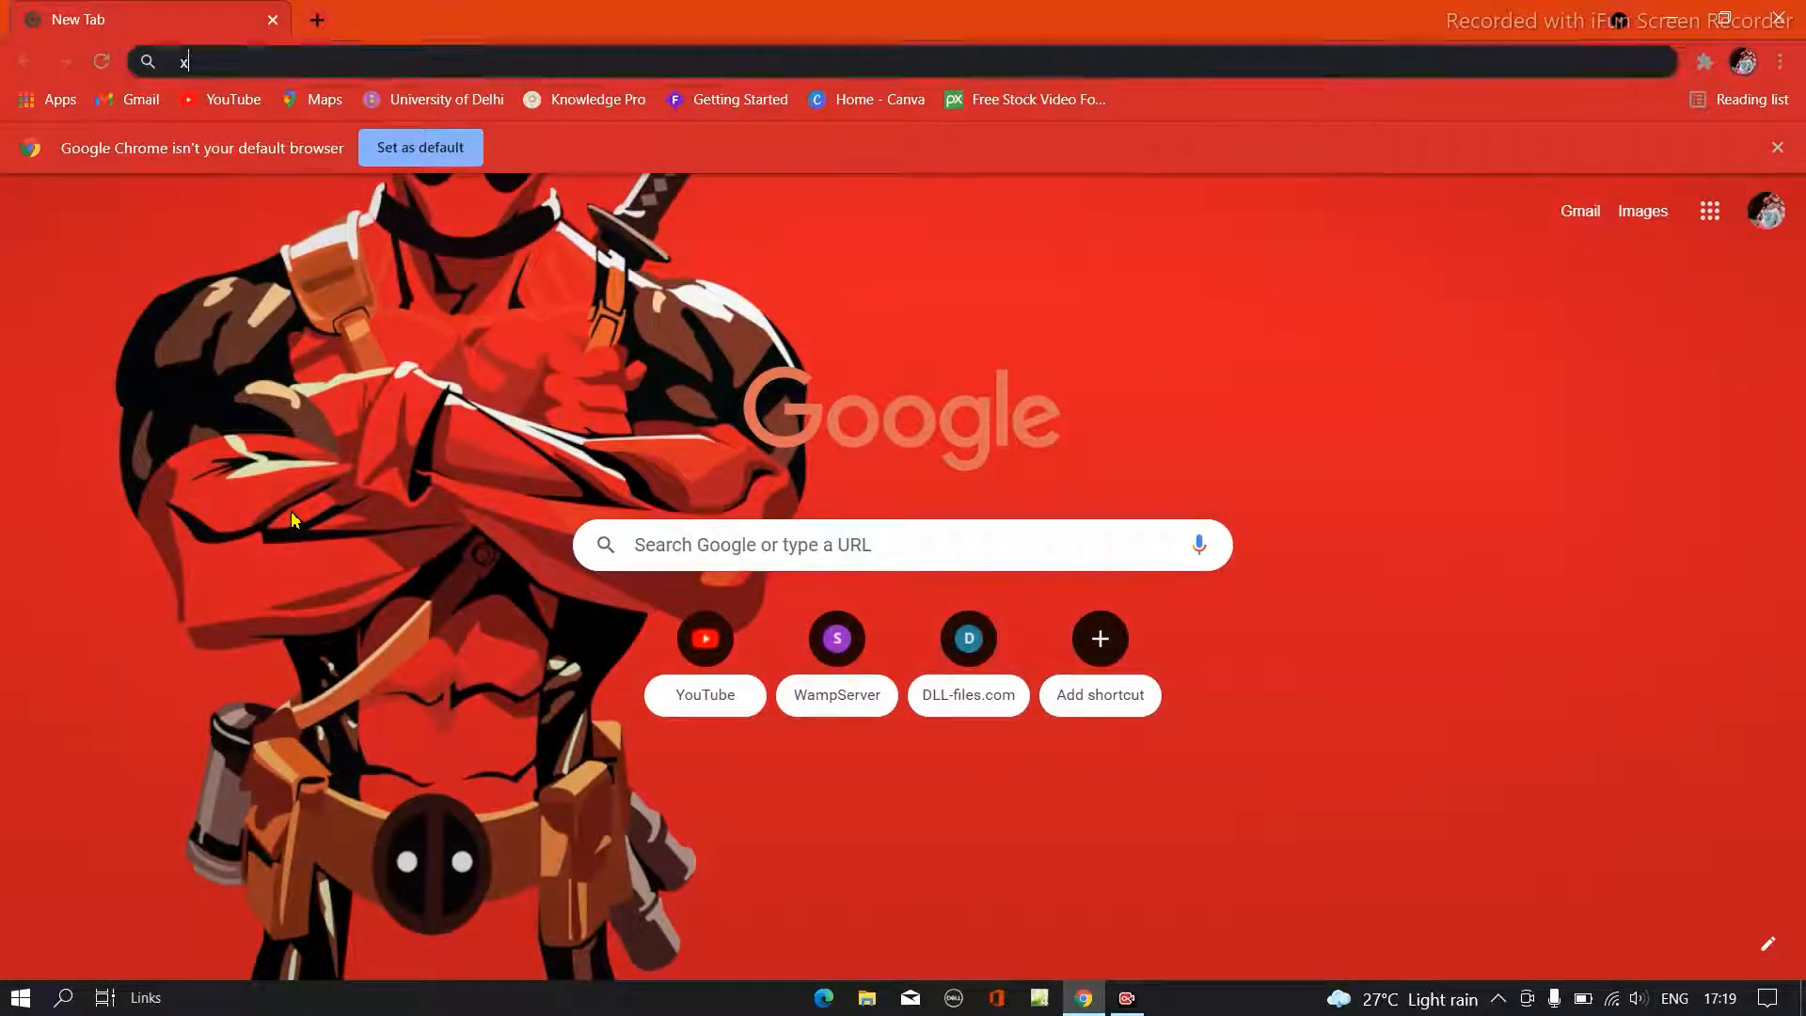
{"action": "key", "text": "BackSpace"}
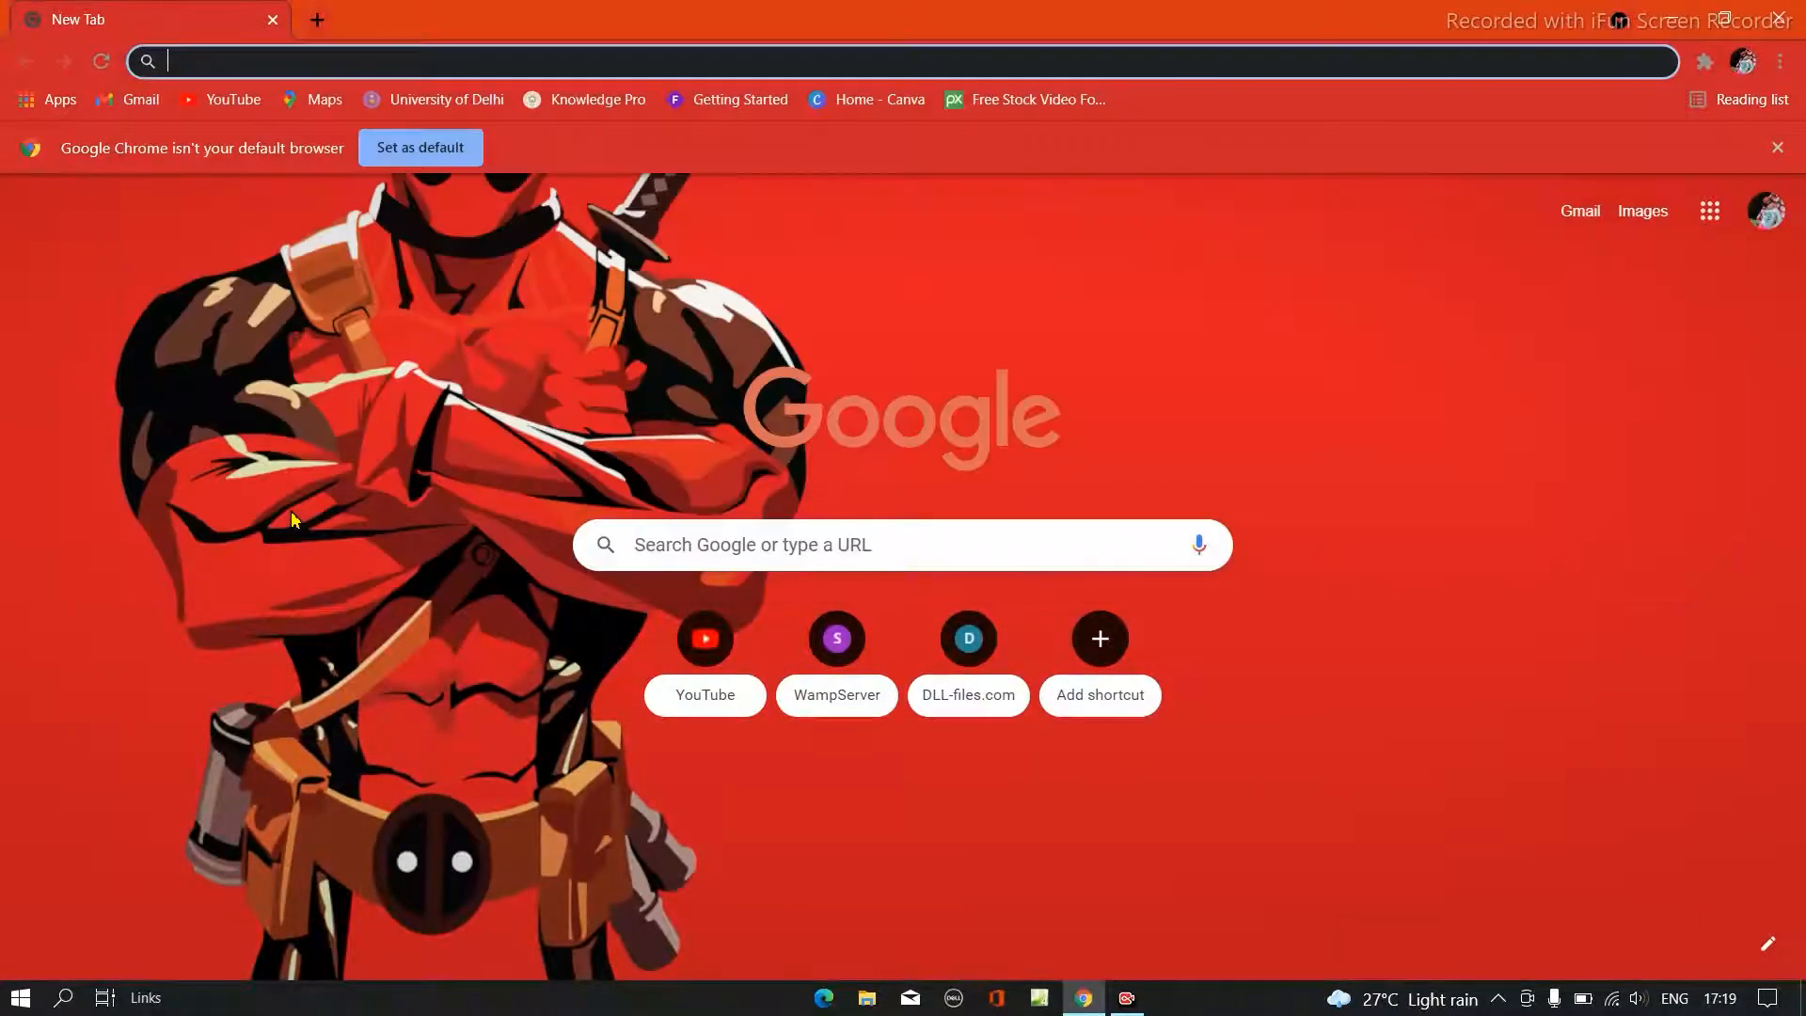
{"action": "left_click", "coordinate": [753, 553]}
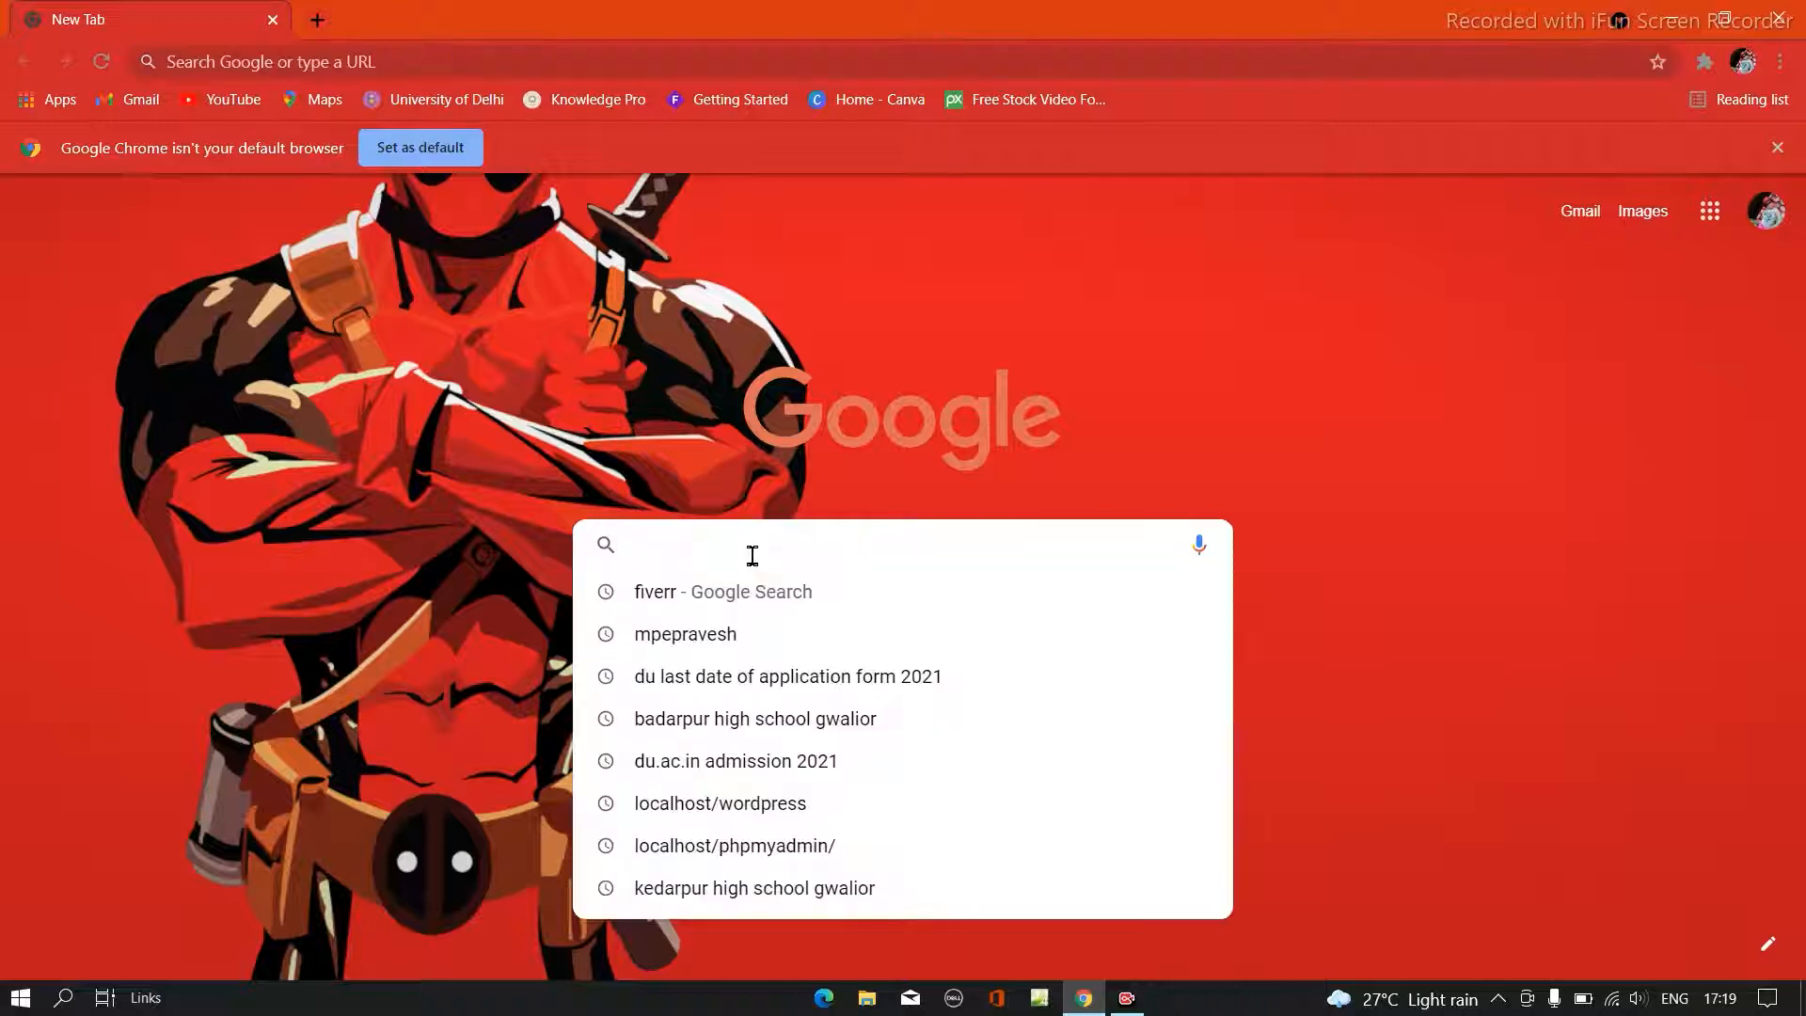
{"action": "type", "text": "xampp"}
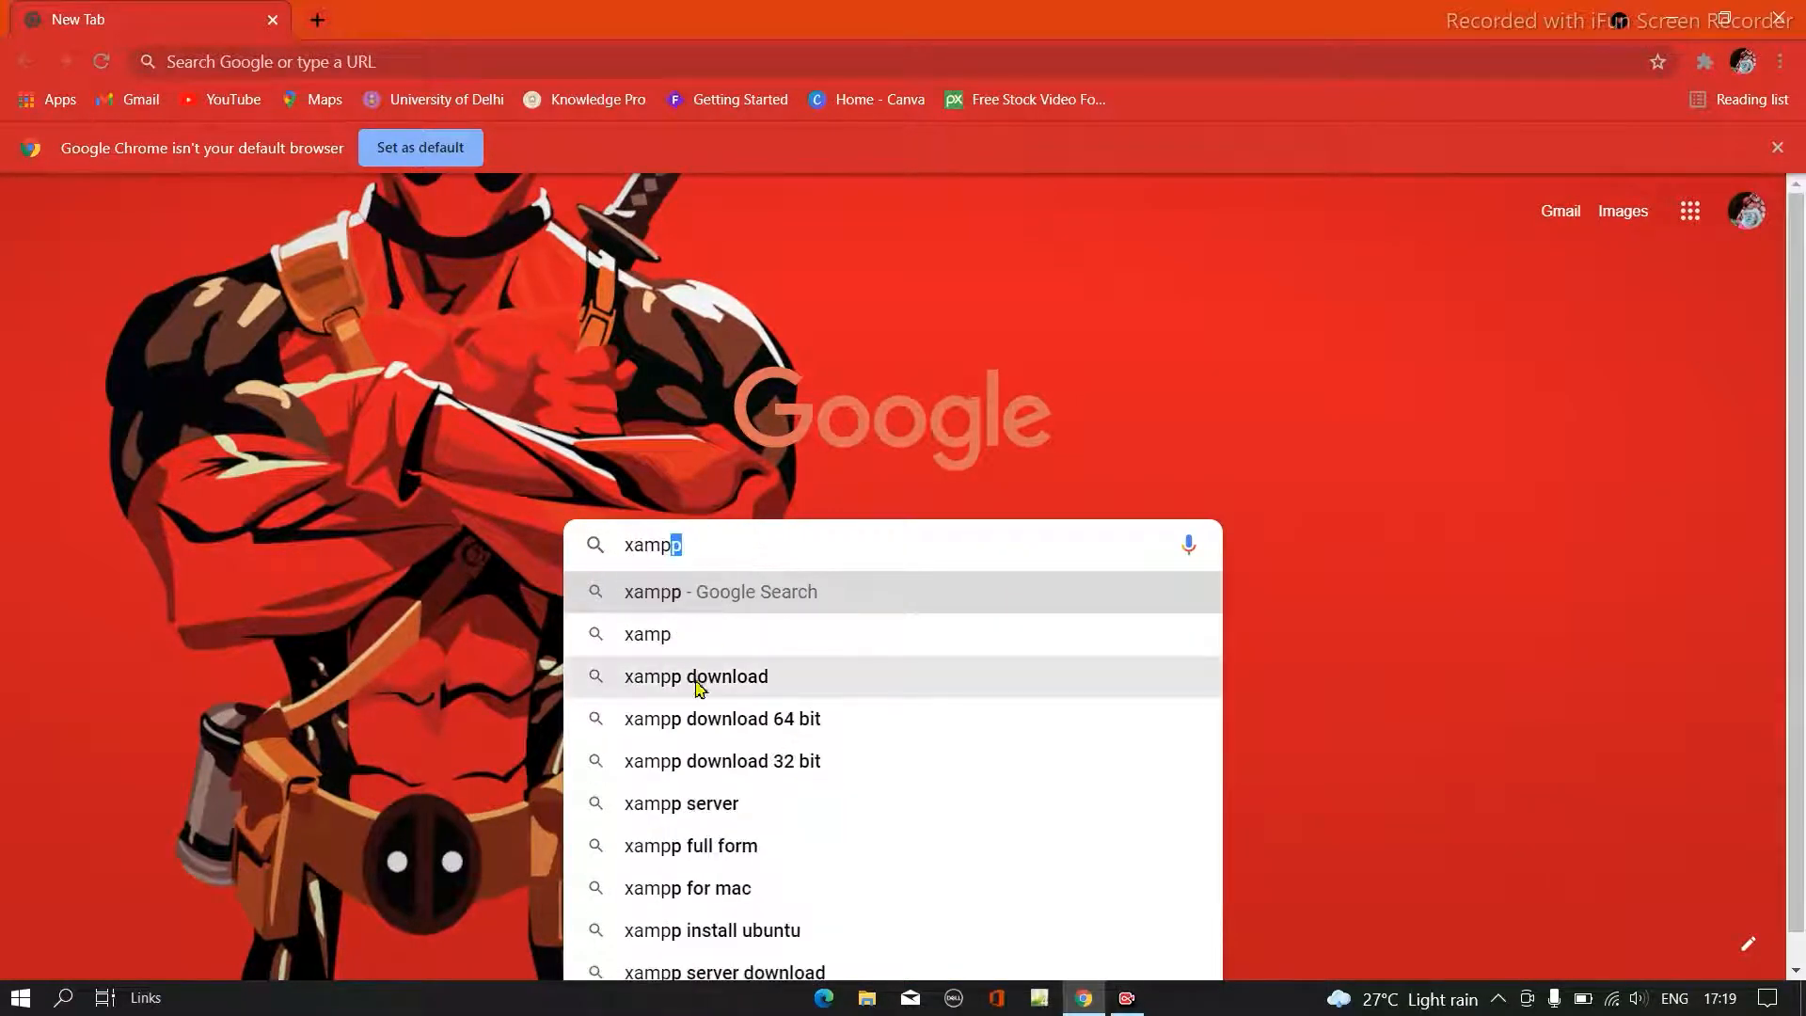
{"action": "left_click", "coordinate": [696, 677]}
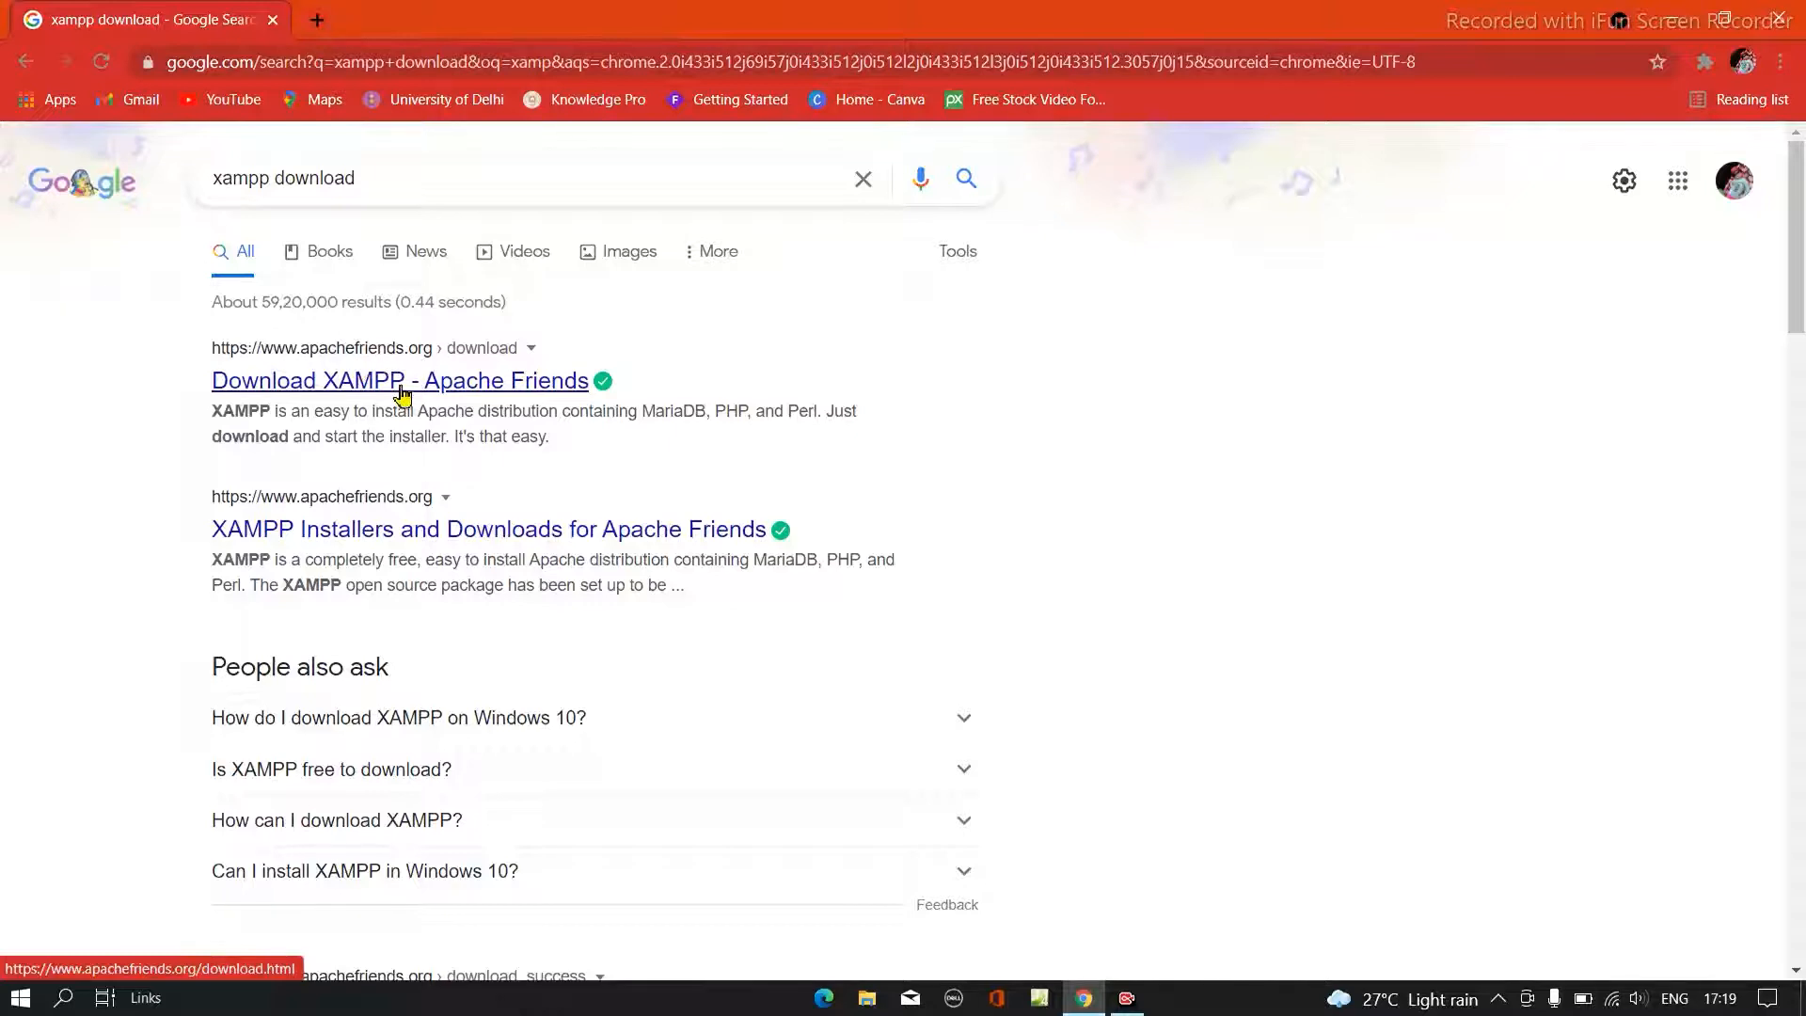
- Open the Apache Friends download page and start downloading the 64-bit XAMPP for Windows installer, version 8.0.10
{"action": "left_click", "coordinate": [344, 391]}
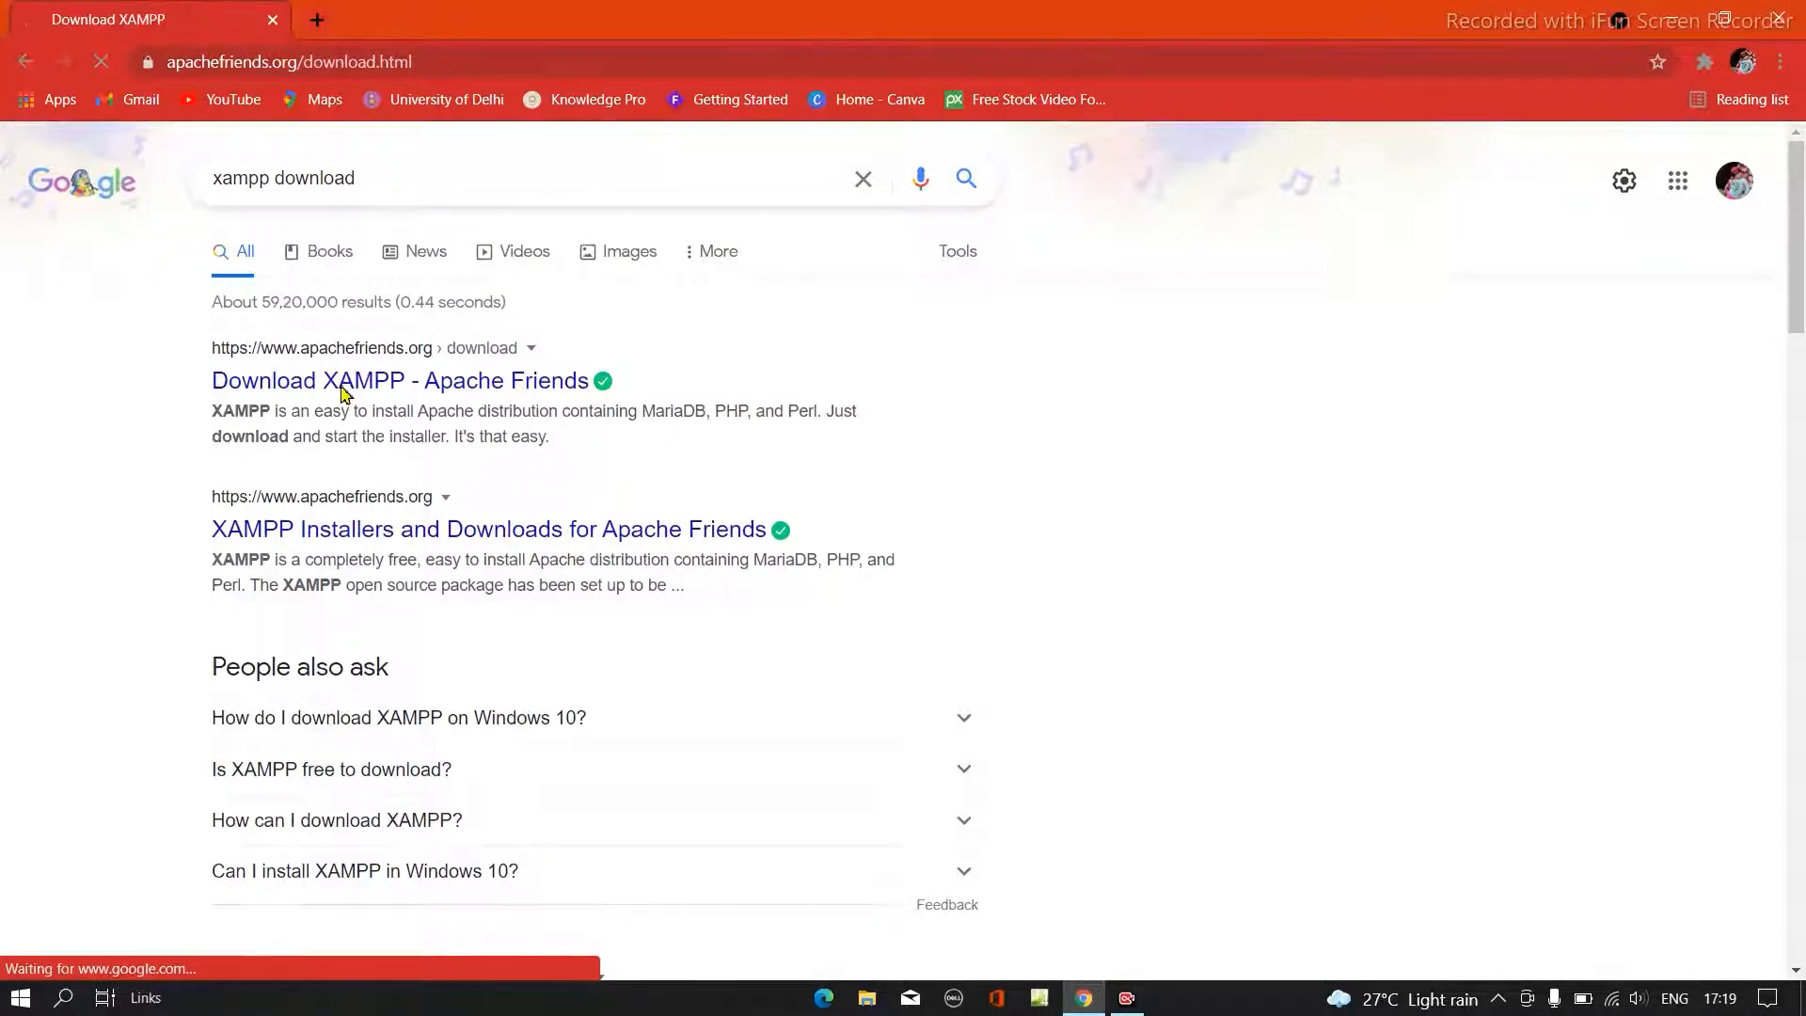
{"action": "scroll", "coordinate": [623, 668], "scroll_direction": "down", "scroll_amount": 3}
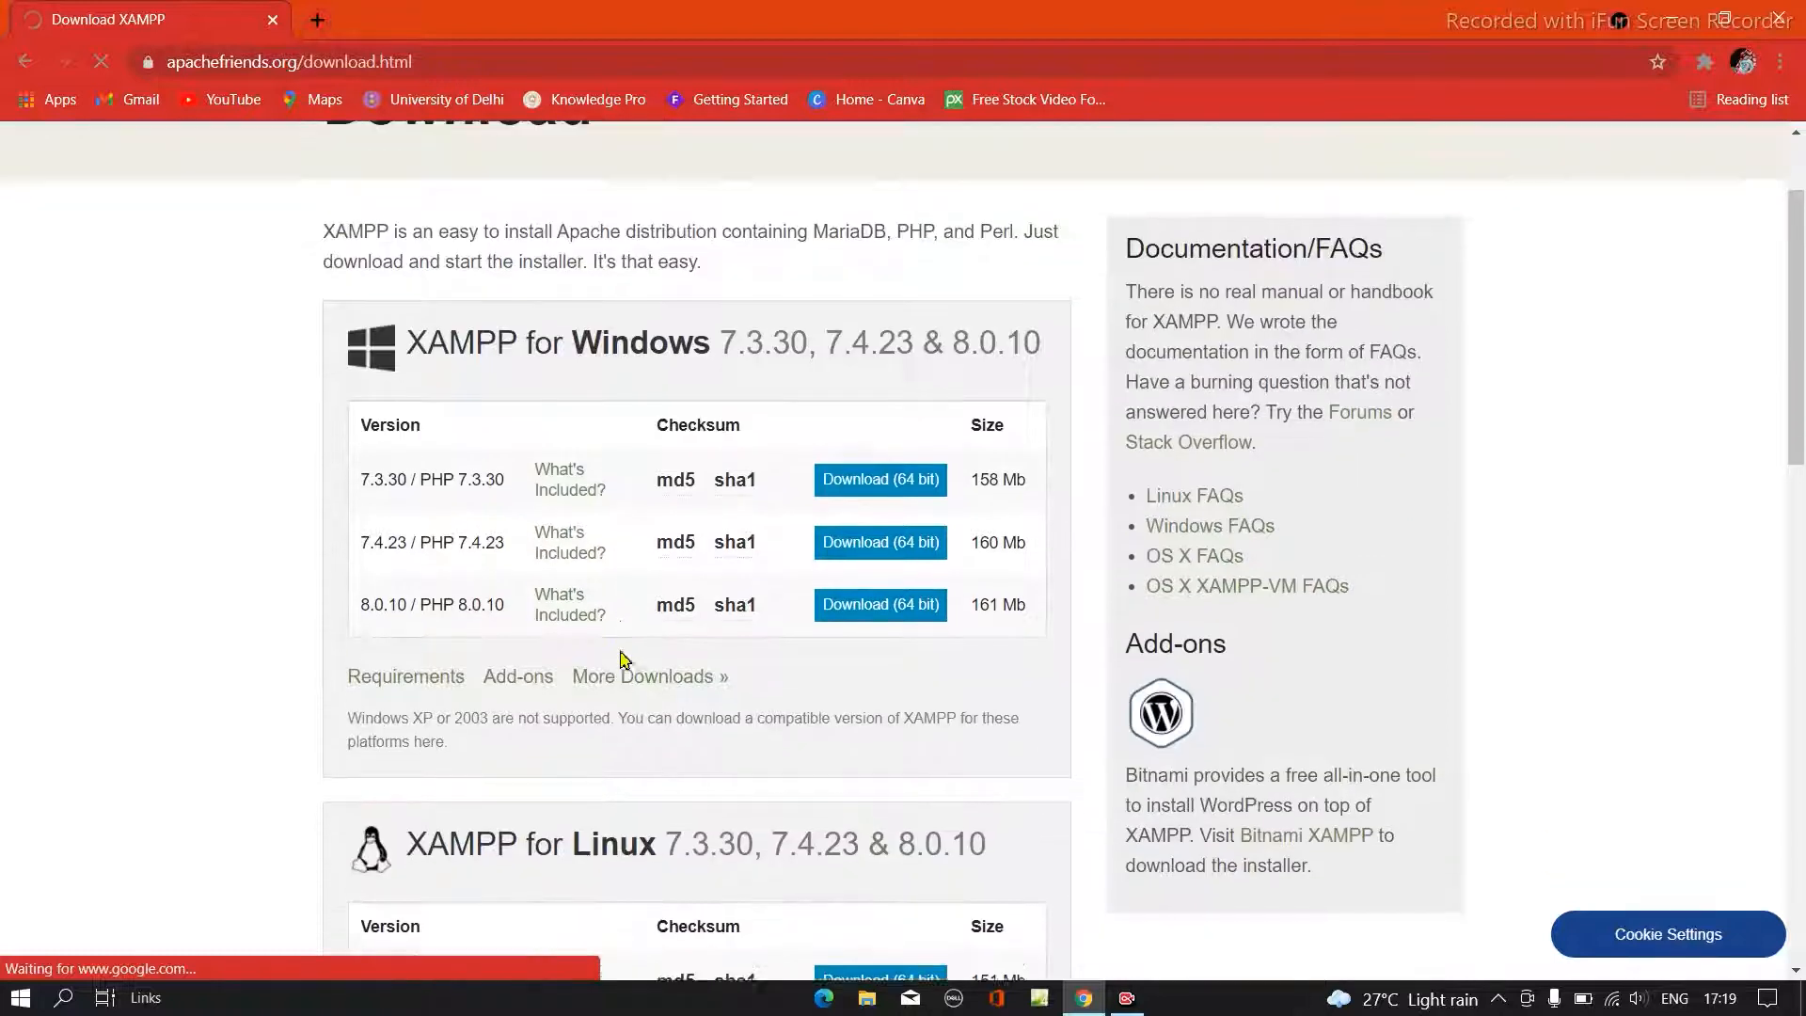
{"action": "scroll", "coordinate": [624, 661], "scroll_direction": "up", "scroll_amount": 1}
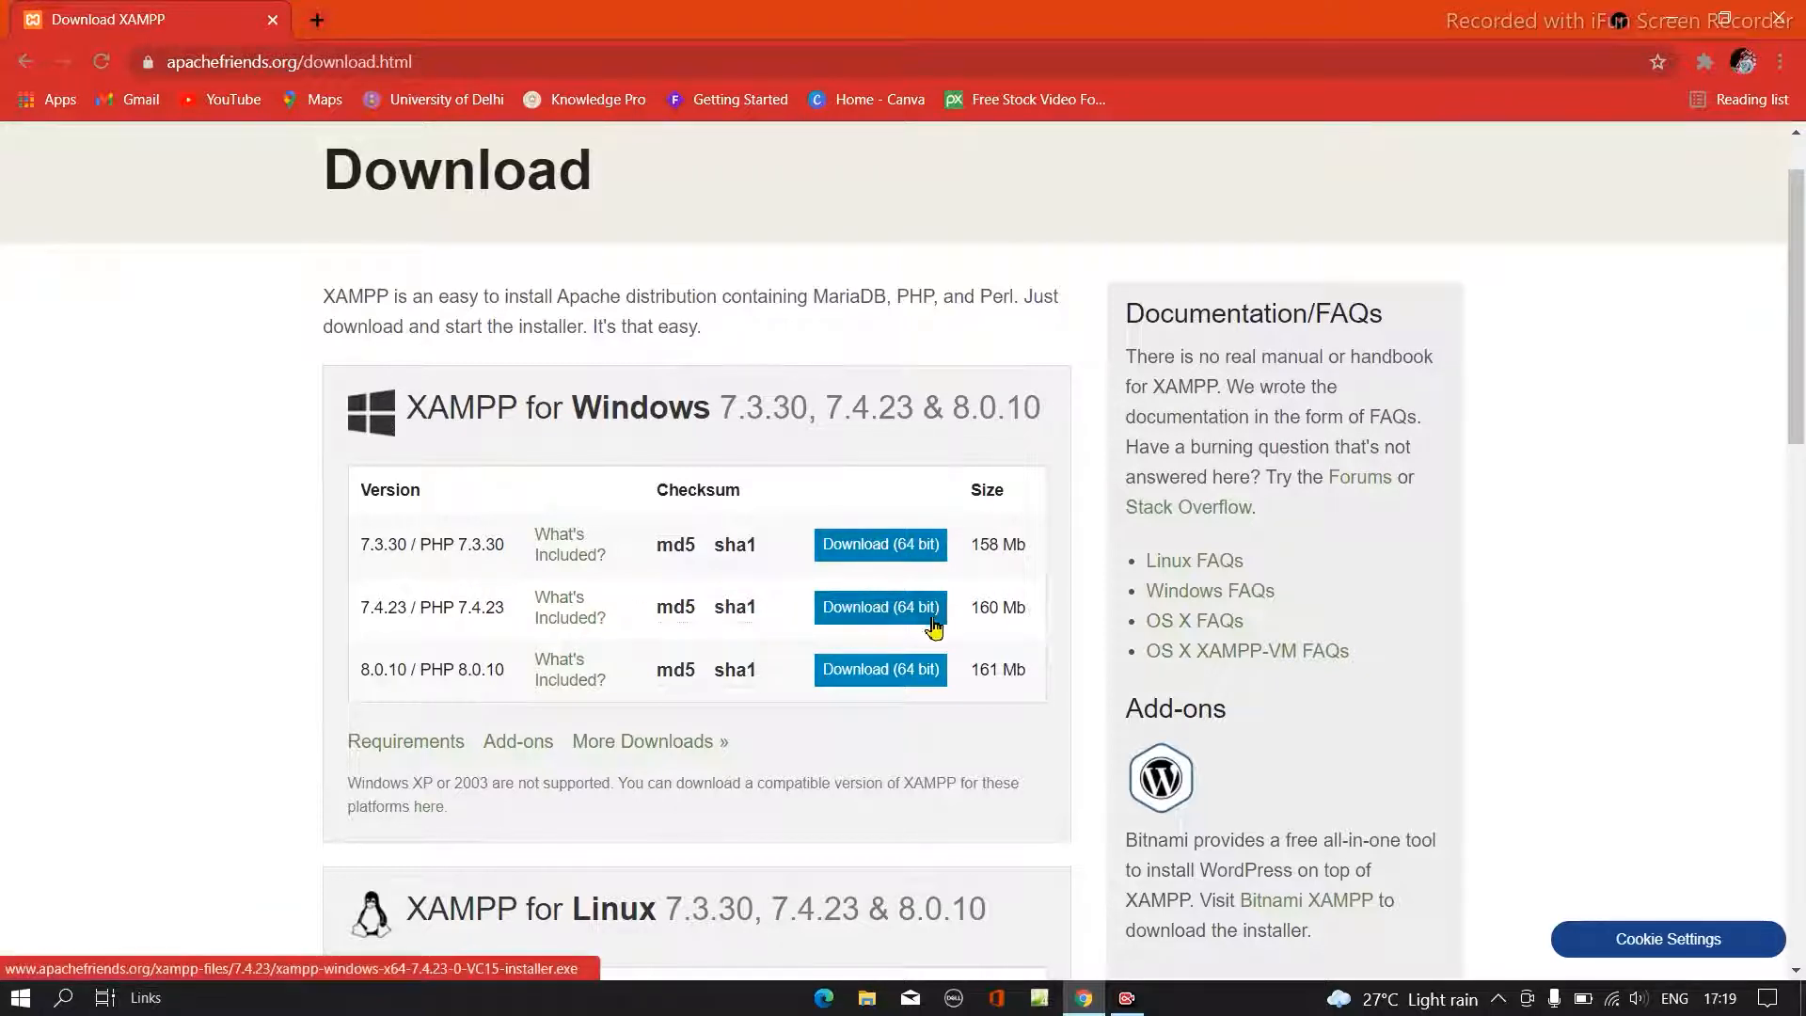
{"action": "scroll", "coordinate": [659, 616], "scroll_direction": "up", "scroll_amount": 1}
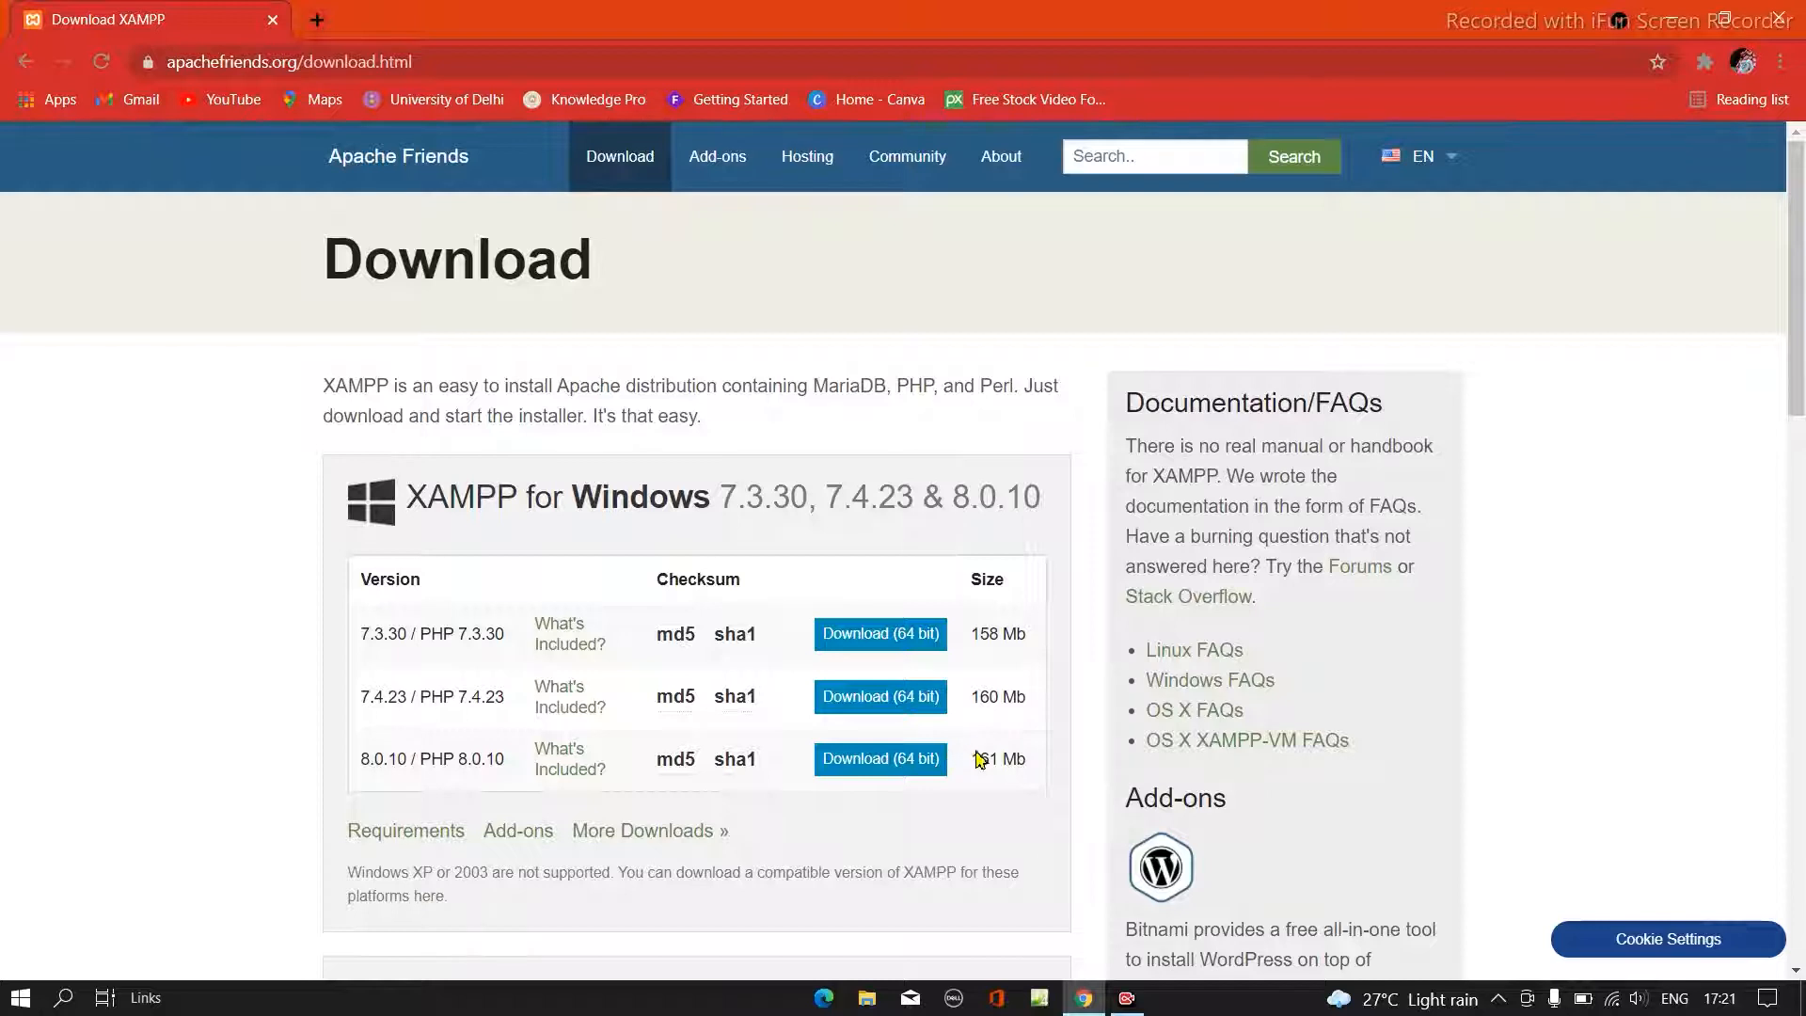
{"action": "left_click", "coordinate": [898, 769]}
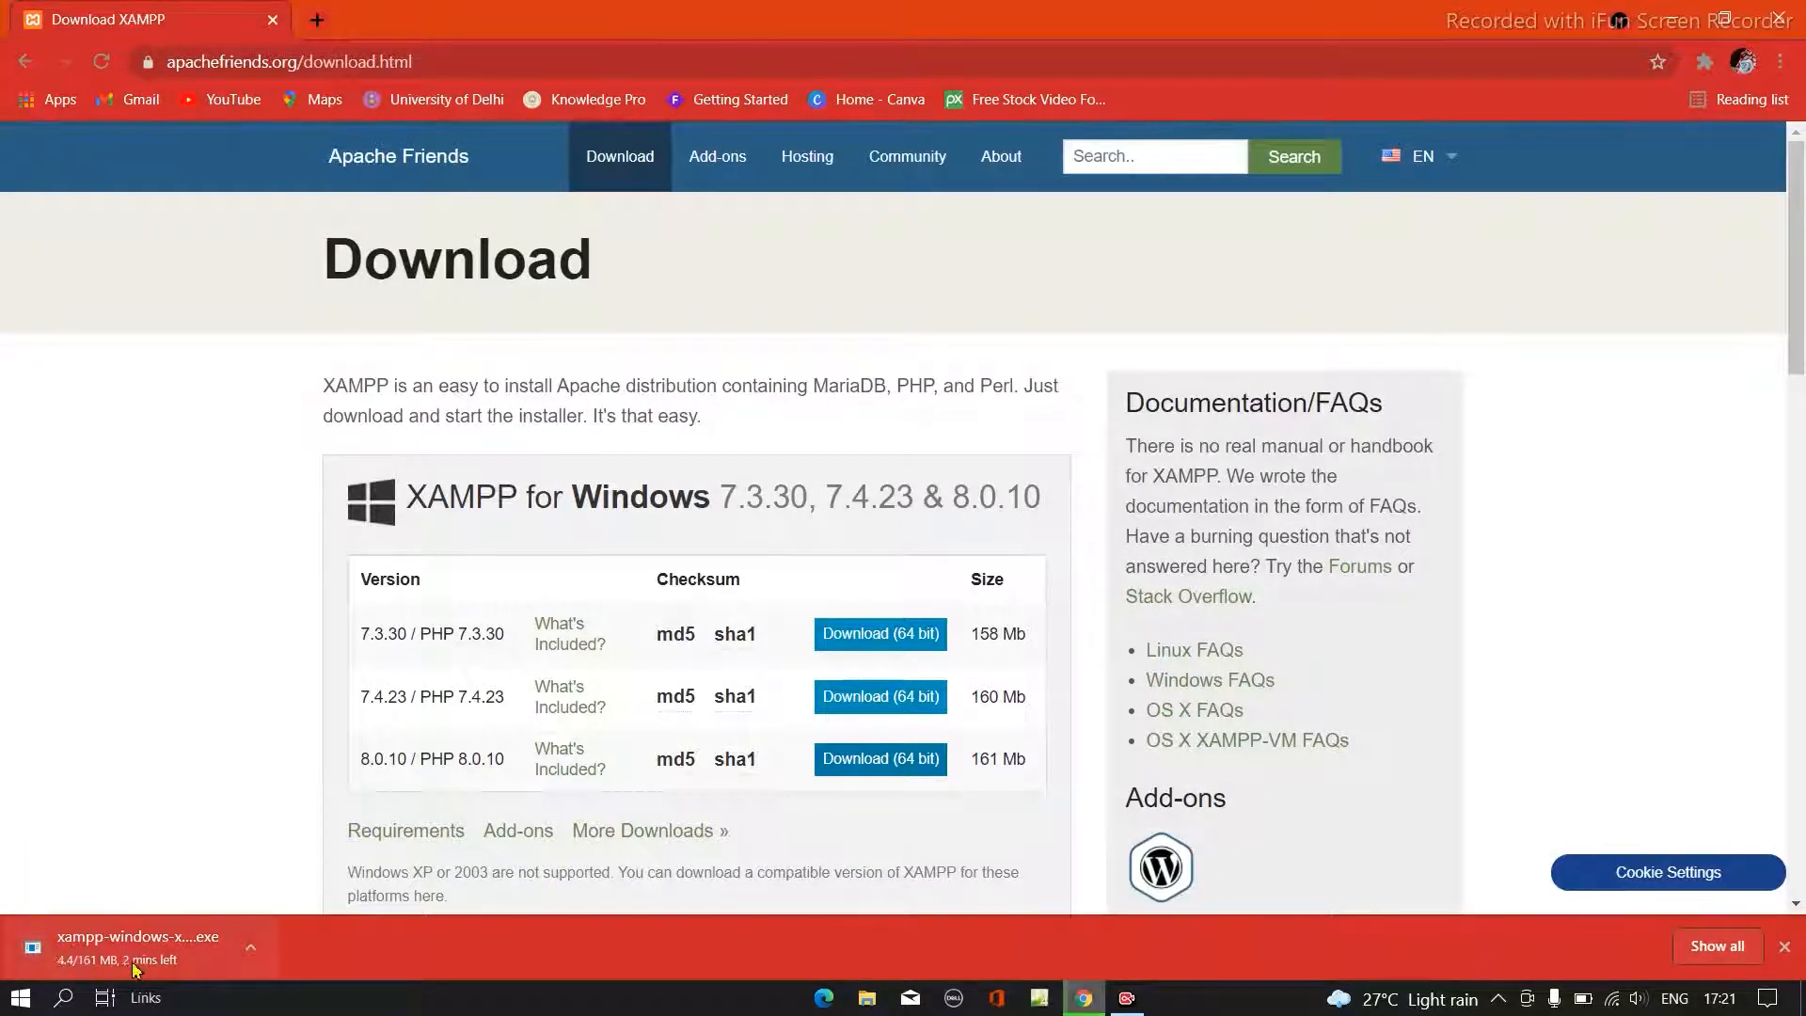
- Pause the XAMPP installer download and exit Chrome without completing it
{"action": "left_click", "coordinate": [252, 948]}
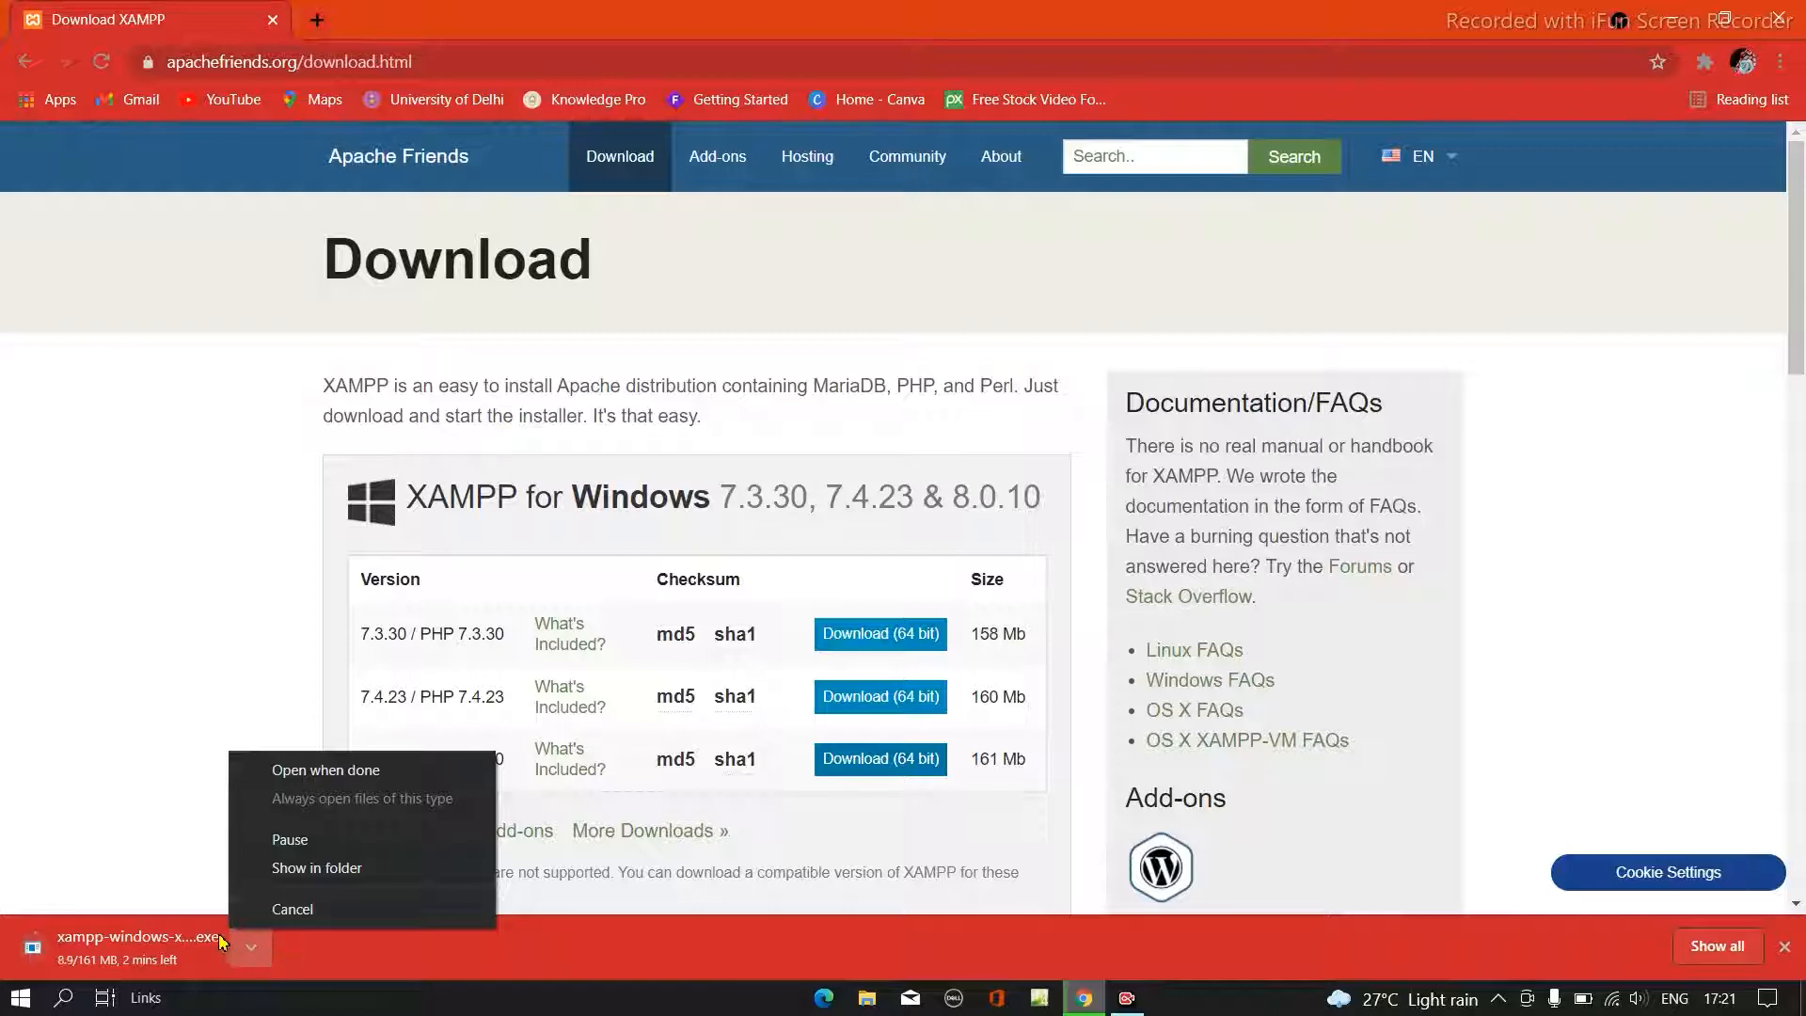
{"action": "left_click", "coordinate": [322, 877]}
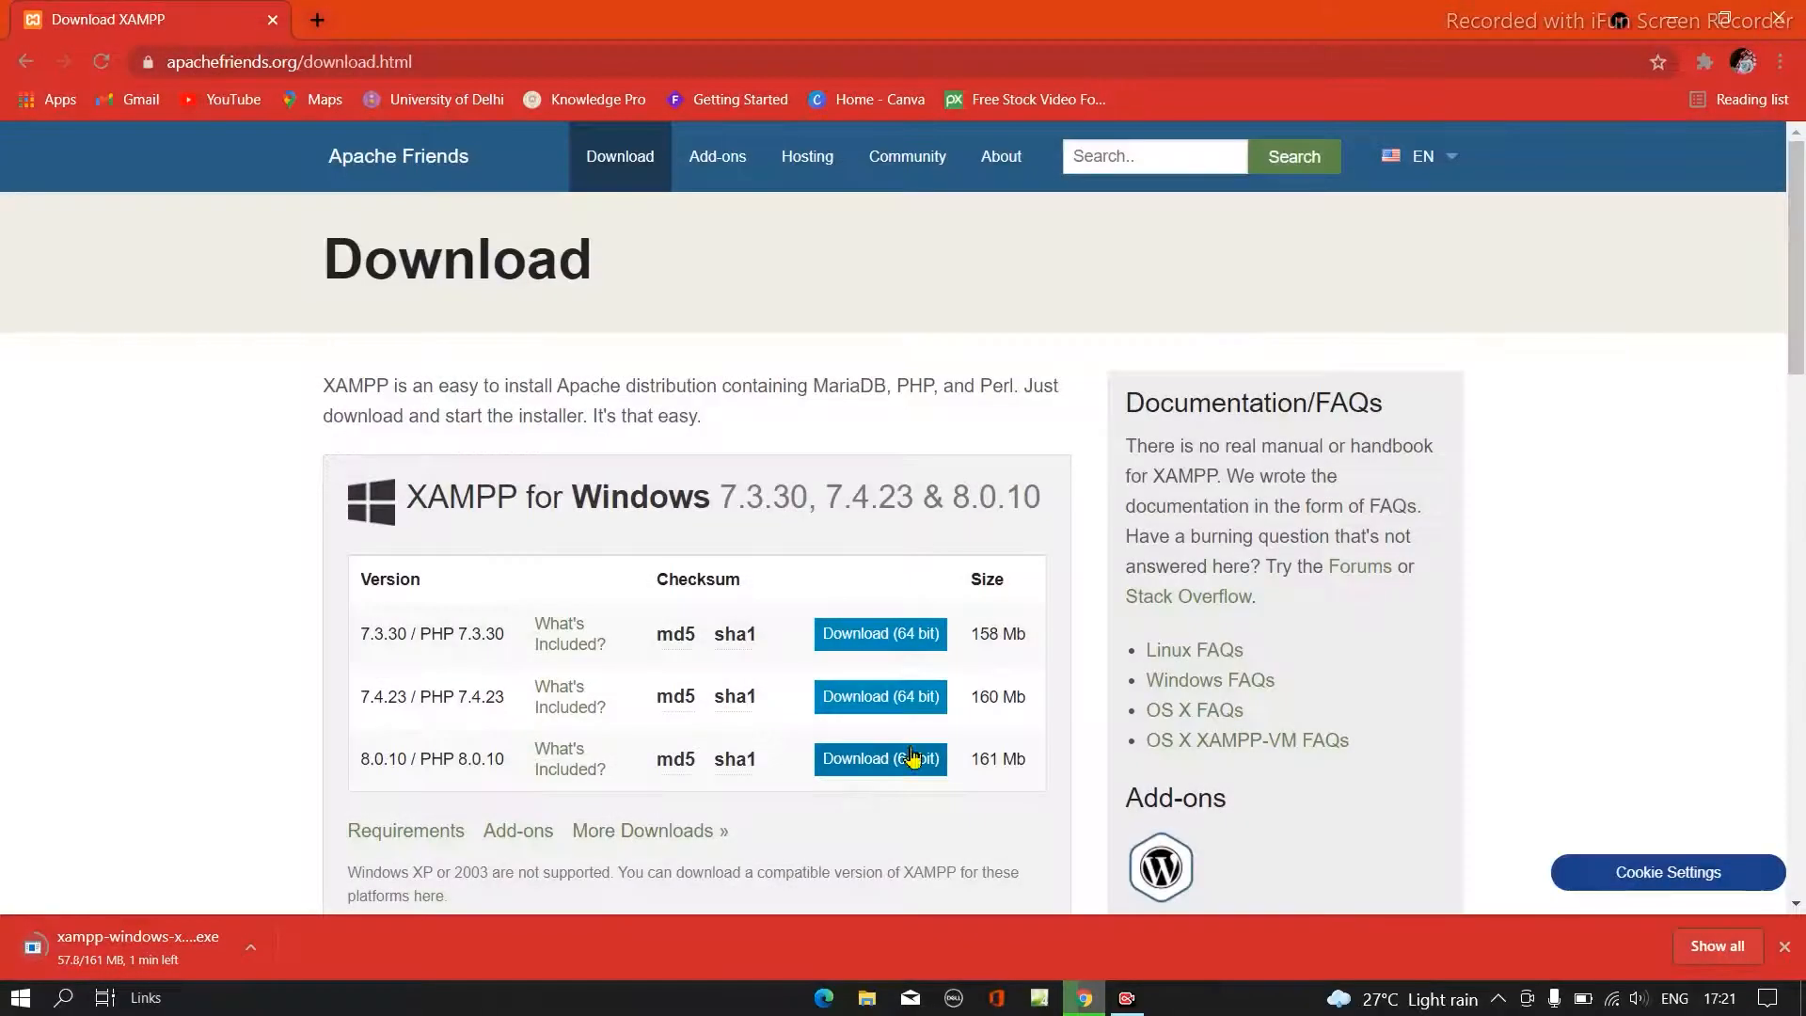
{"action": "left_click", "coordinate": [250, 947]}
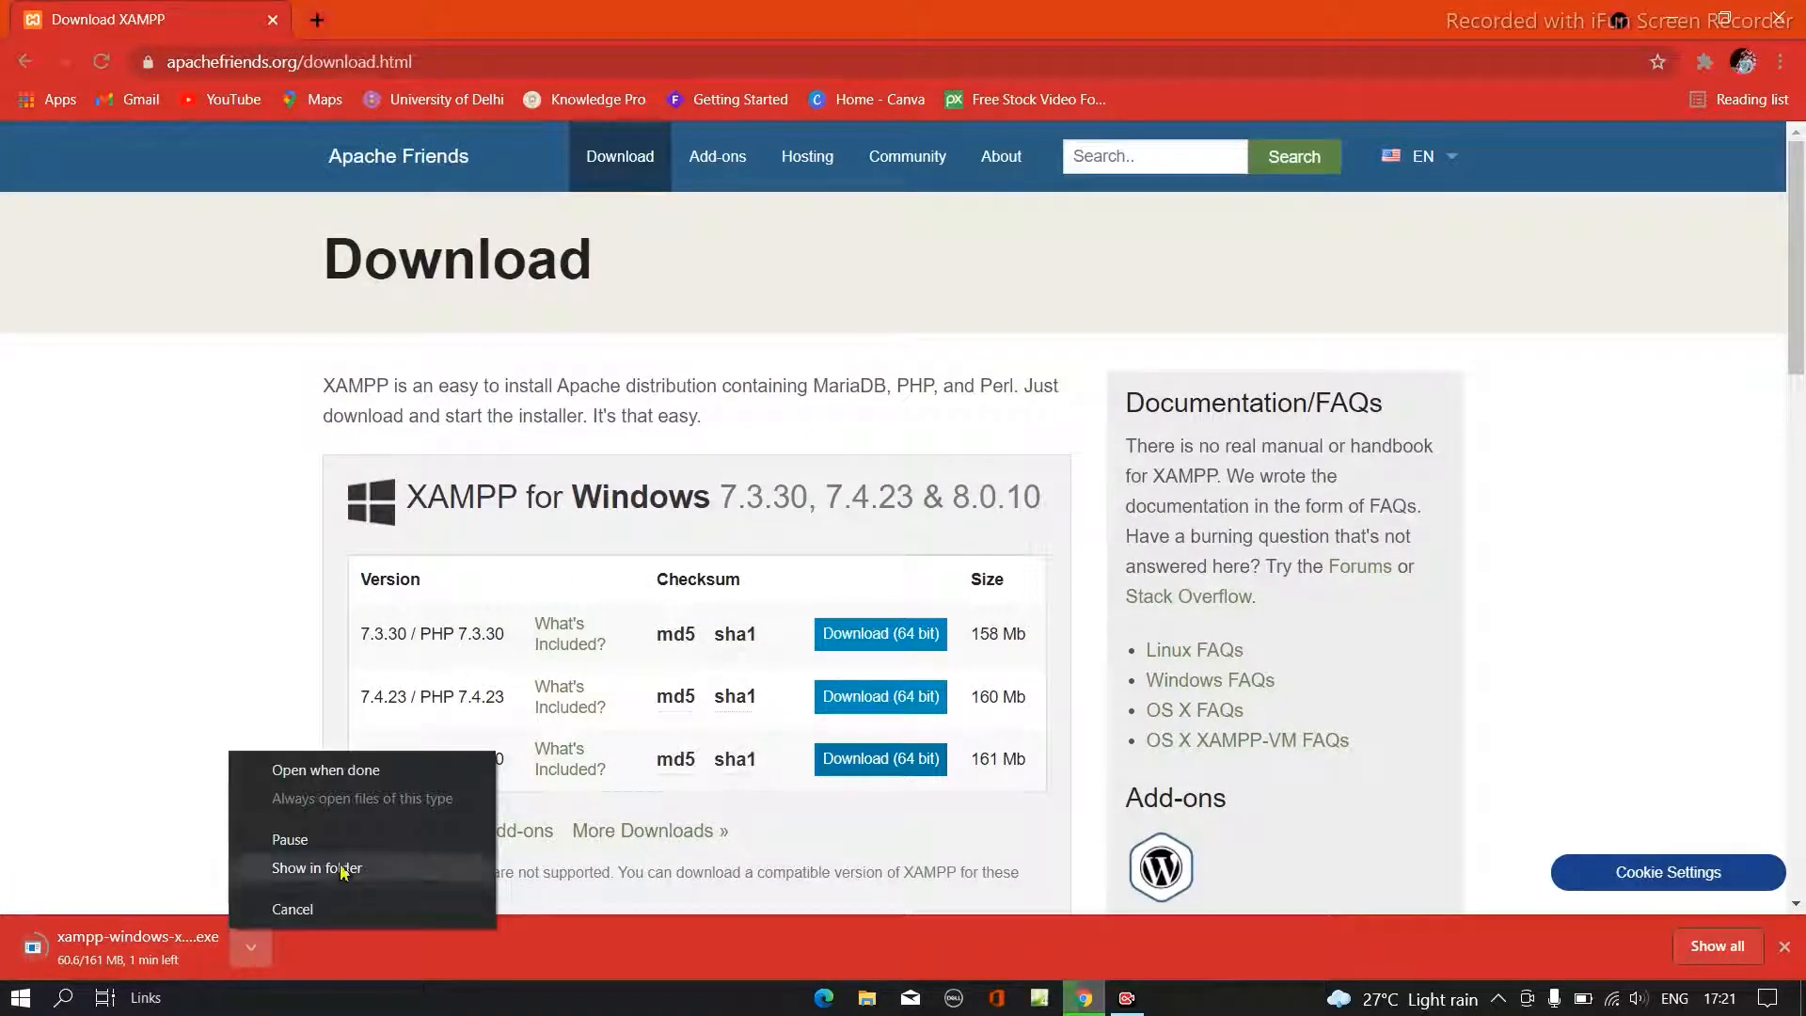
{"action": "left_click", "coordinate": [328, 840]}
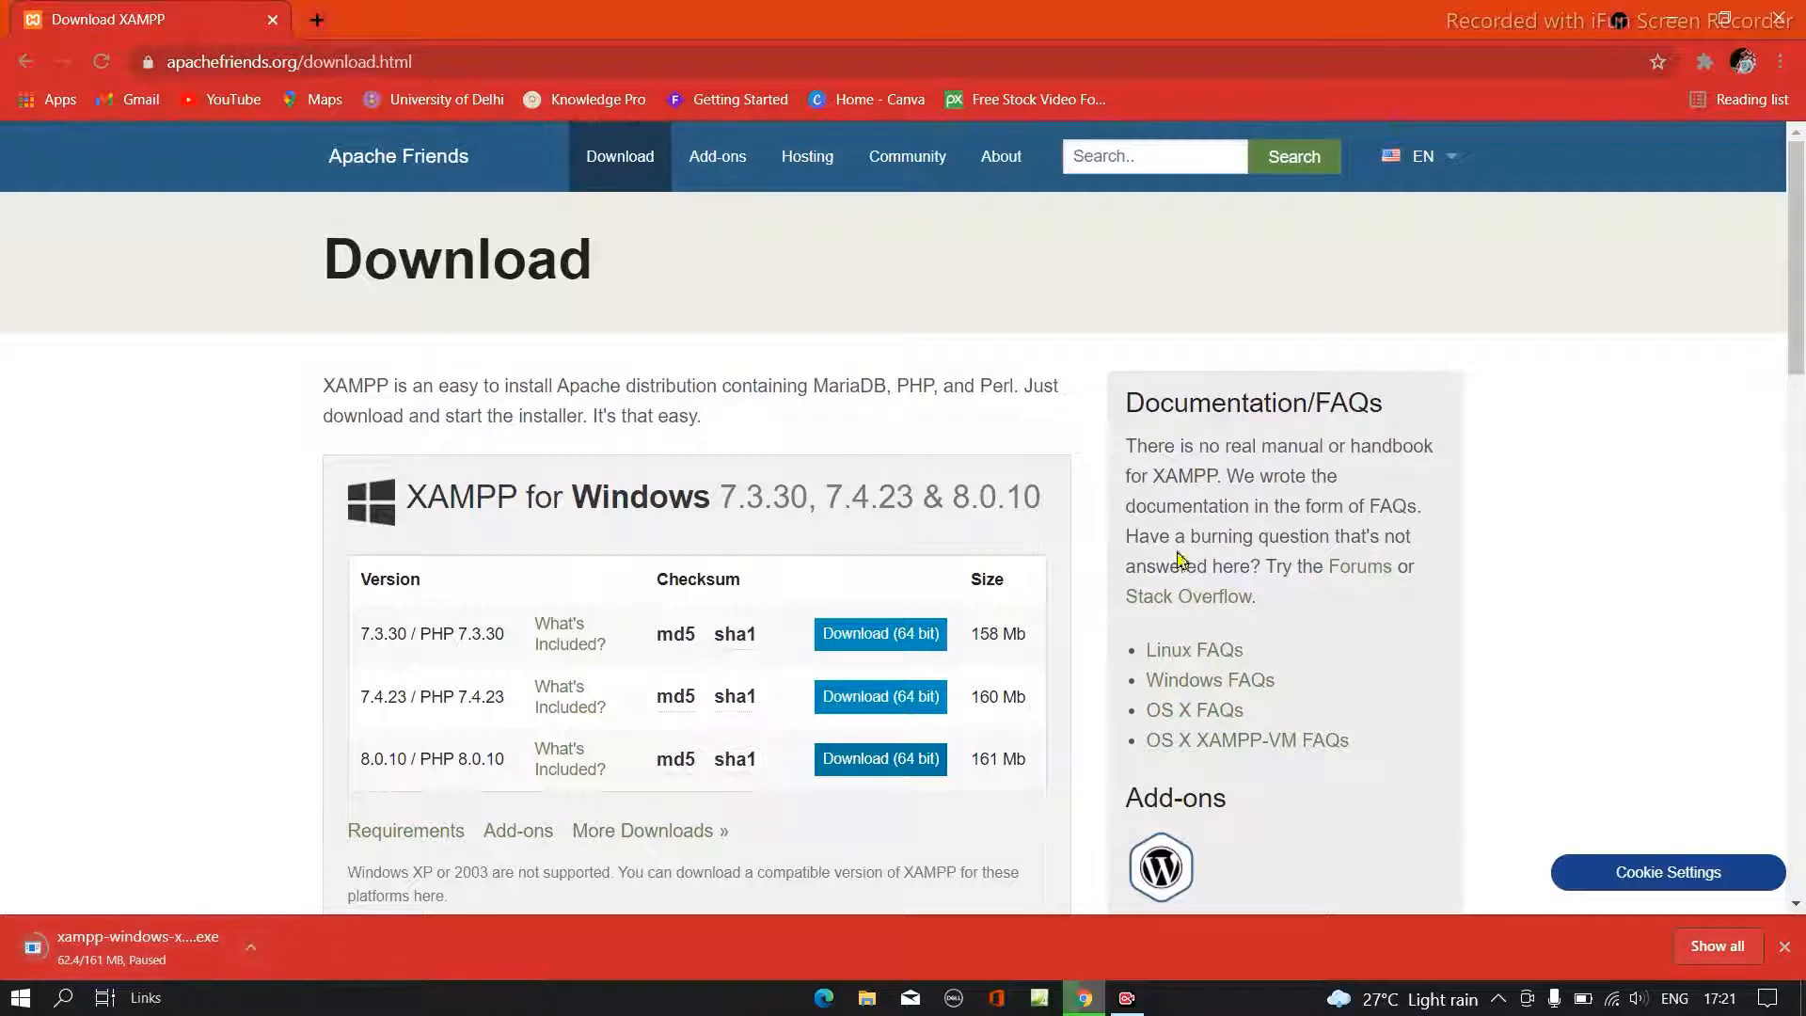
{"action": "left_click", "coordinate": [1775, 22]}
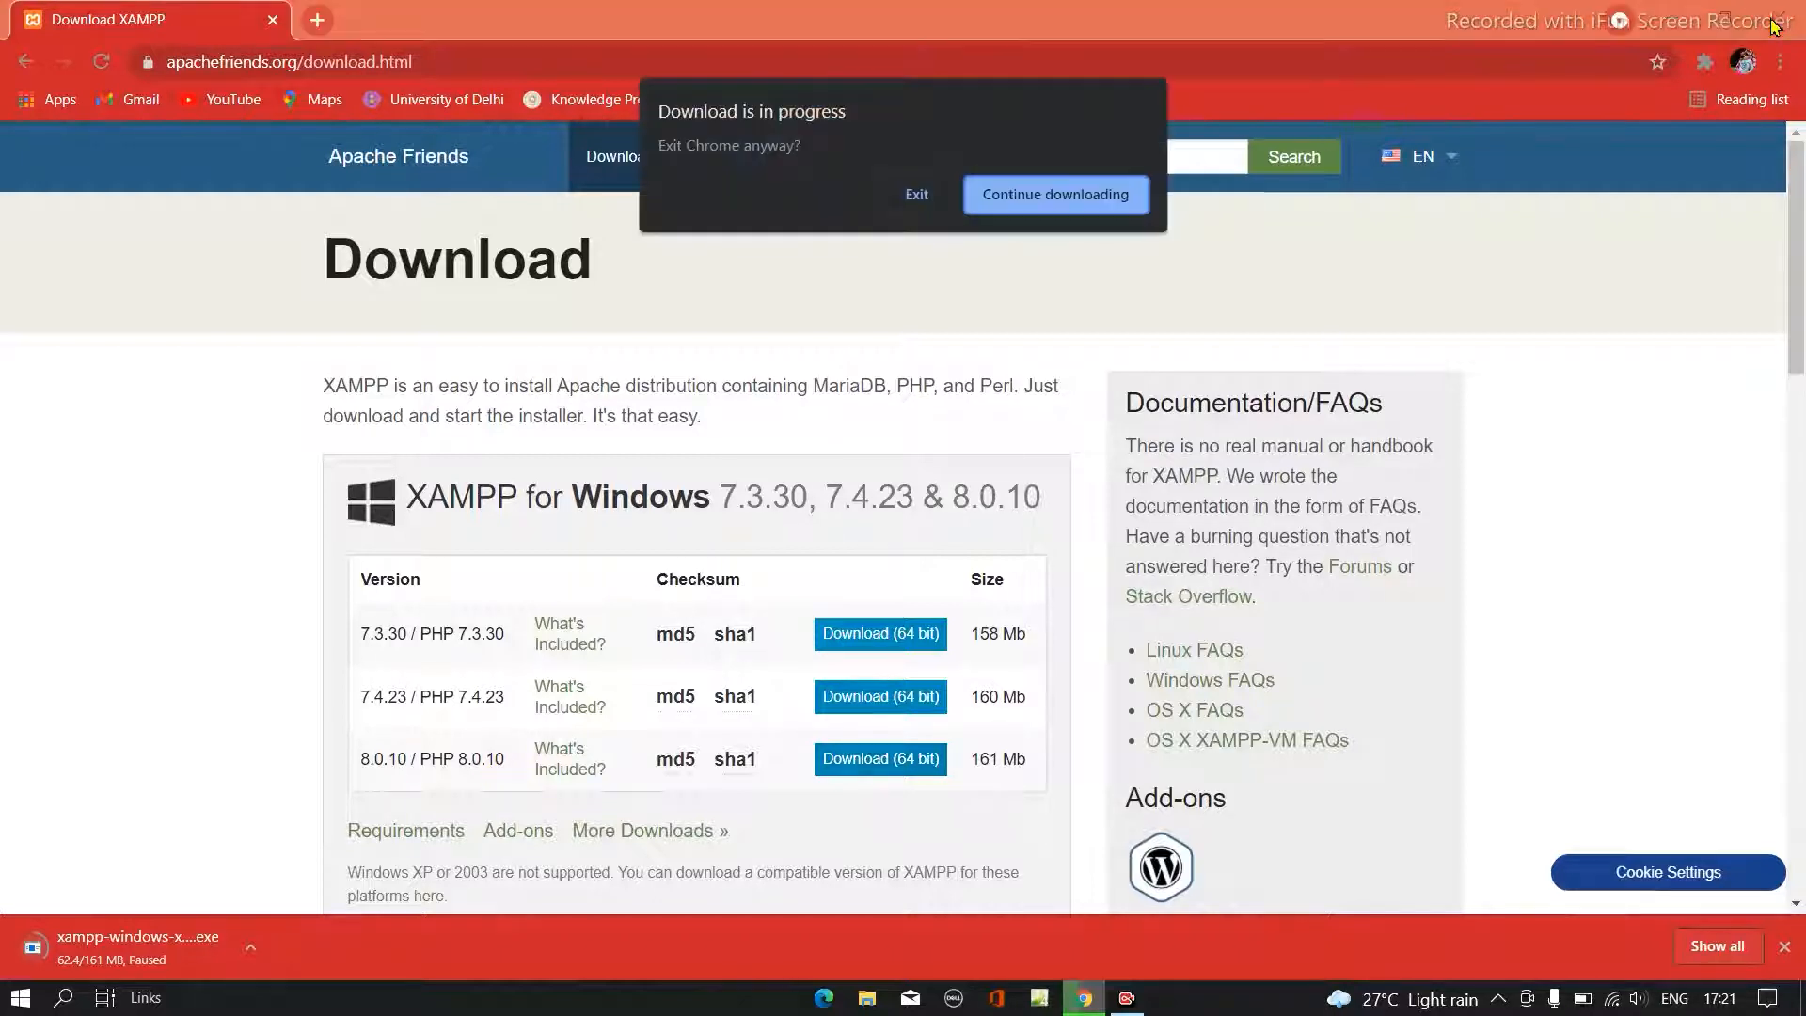
{"action": "left_click", "coordinate": [925, 193]}
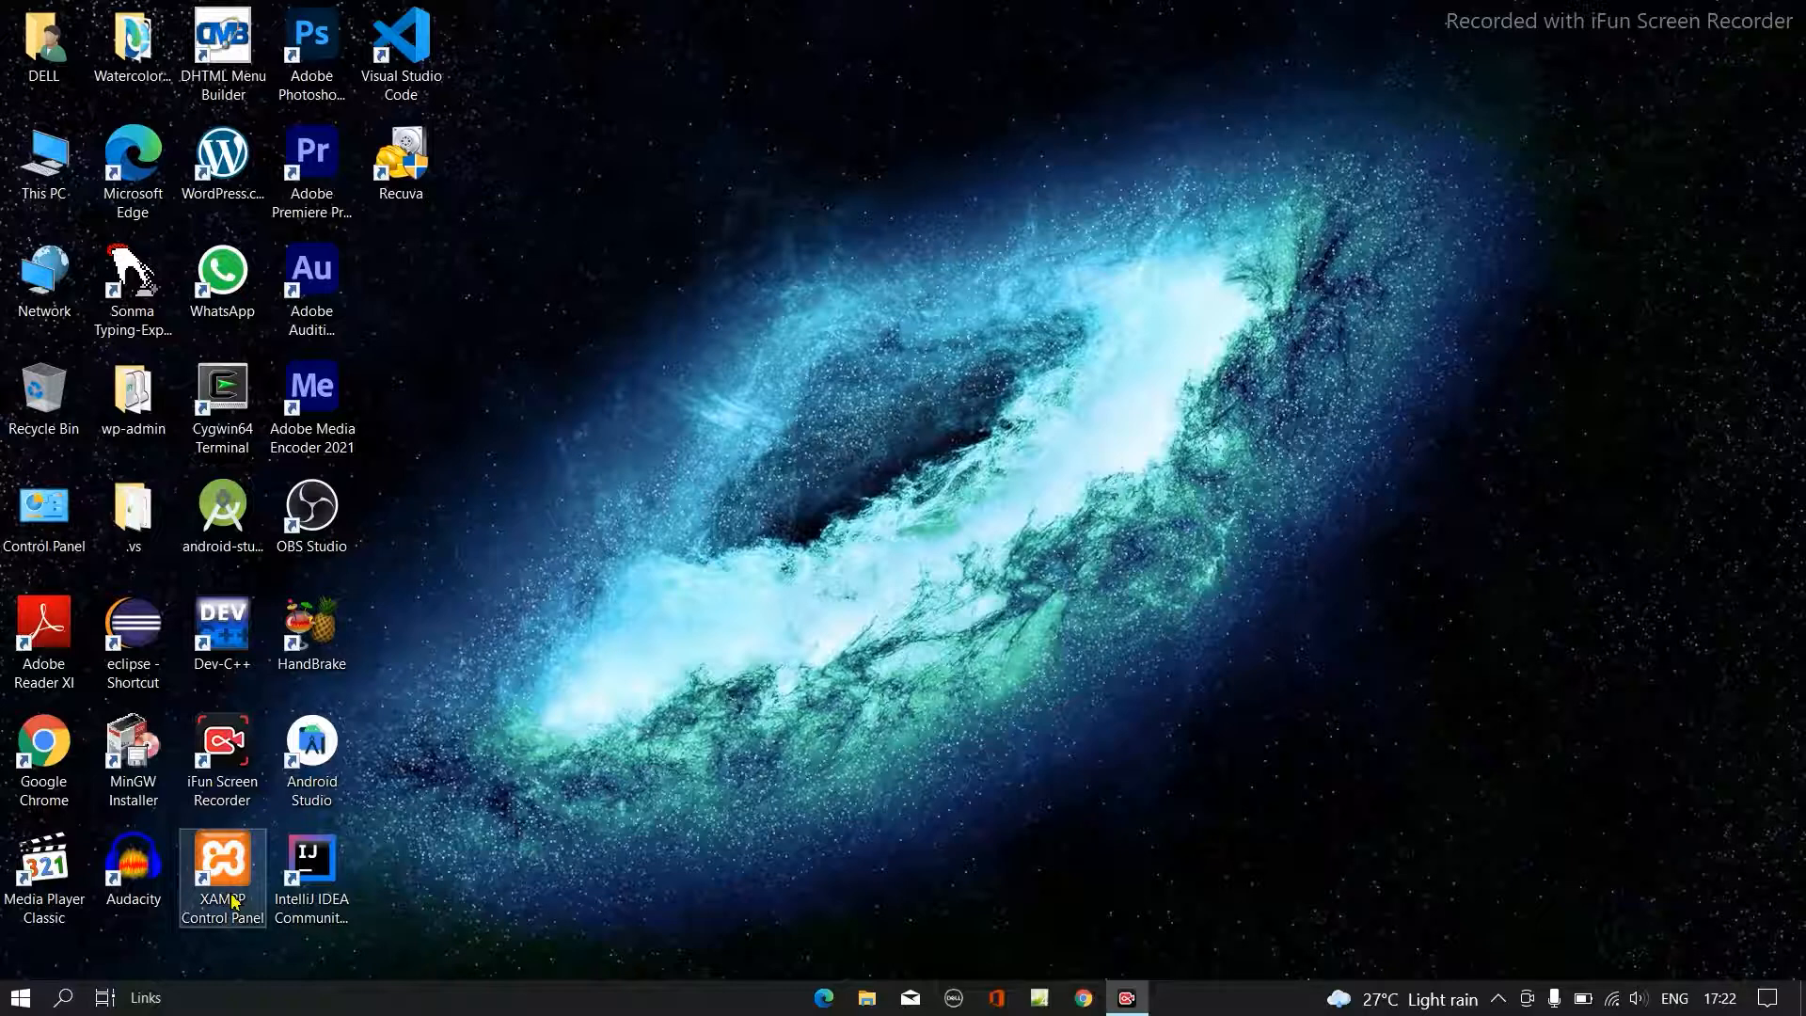
- Reopen Chrome and run a Google search for "download worpress.org"
{"action": "left_click", "coordinate": [1079, 1003]}
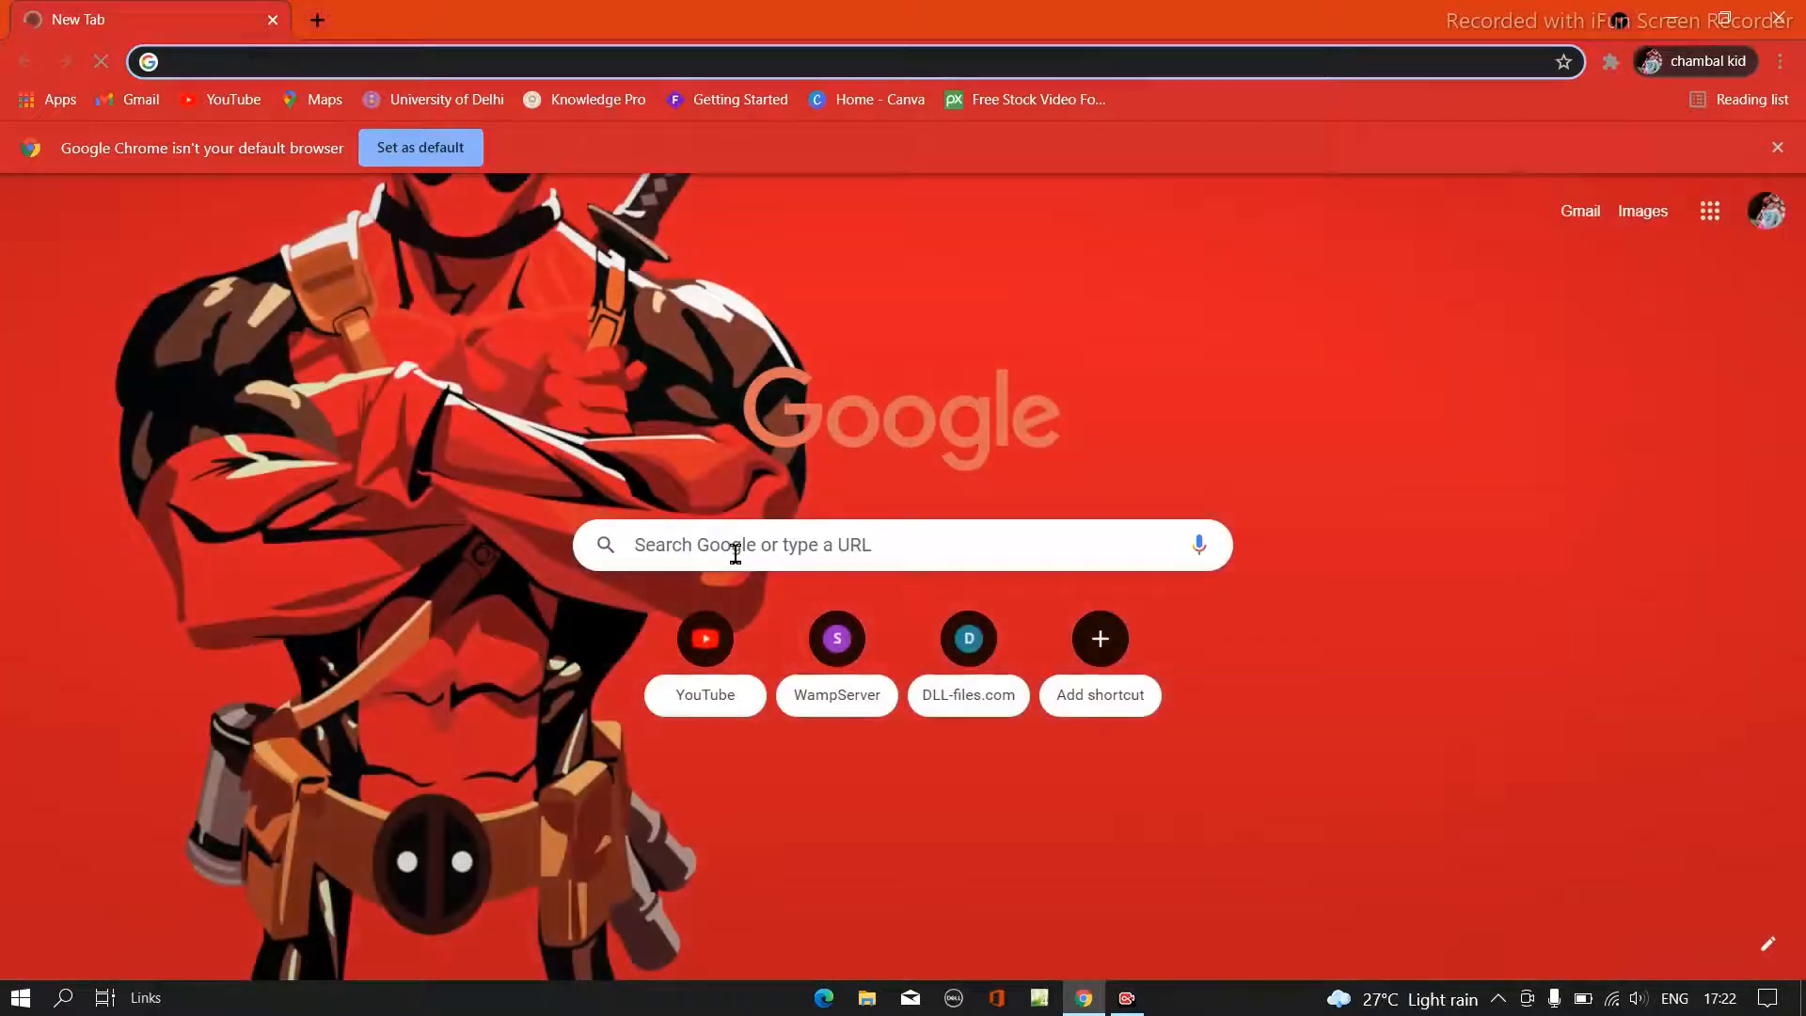
{"action": "left_click", "coordinate": [736, 554]}
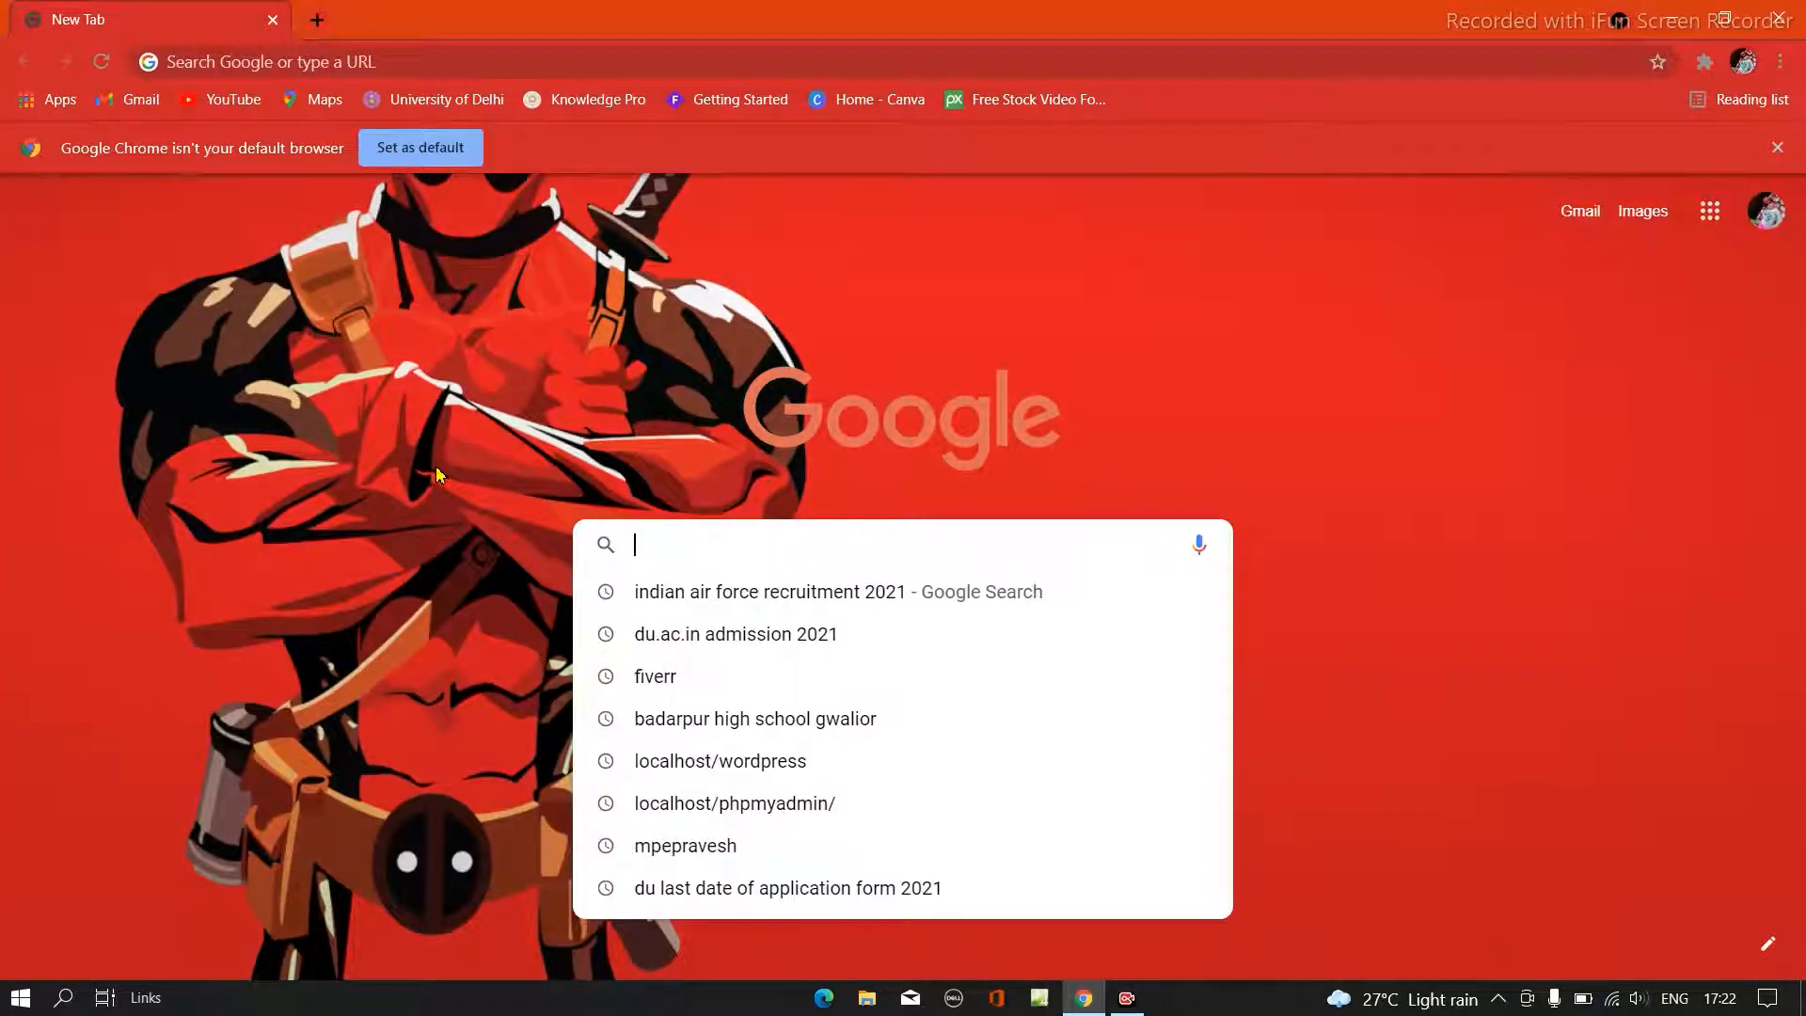
{"action": "type", "text": "wor"}
{"action": "type", "text": "d"}
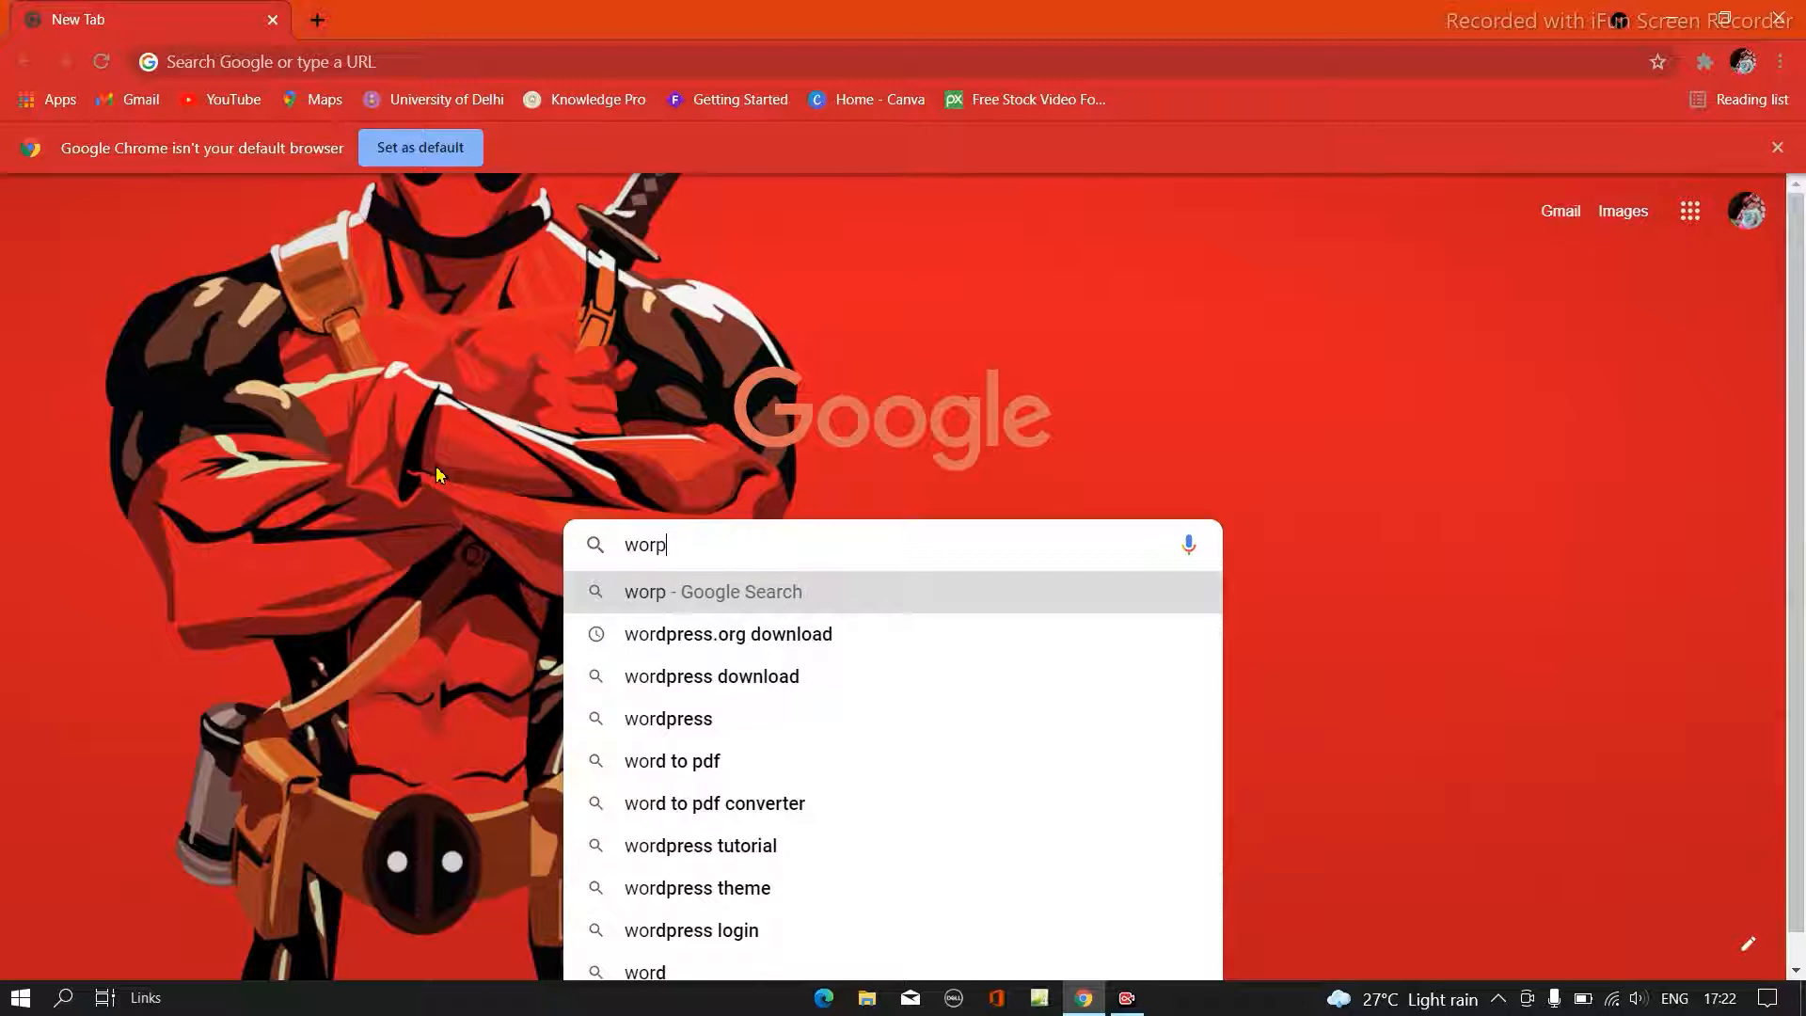
{"action": "key", "text": "BackSpace"}
{"action": "type", "text": "press."}
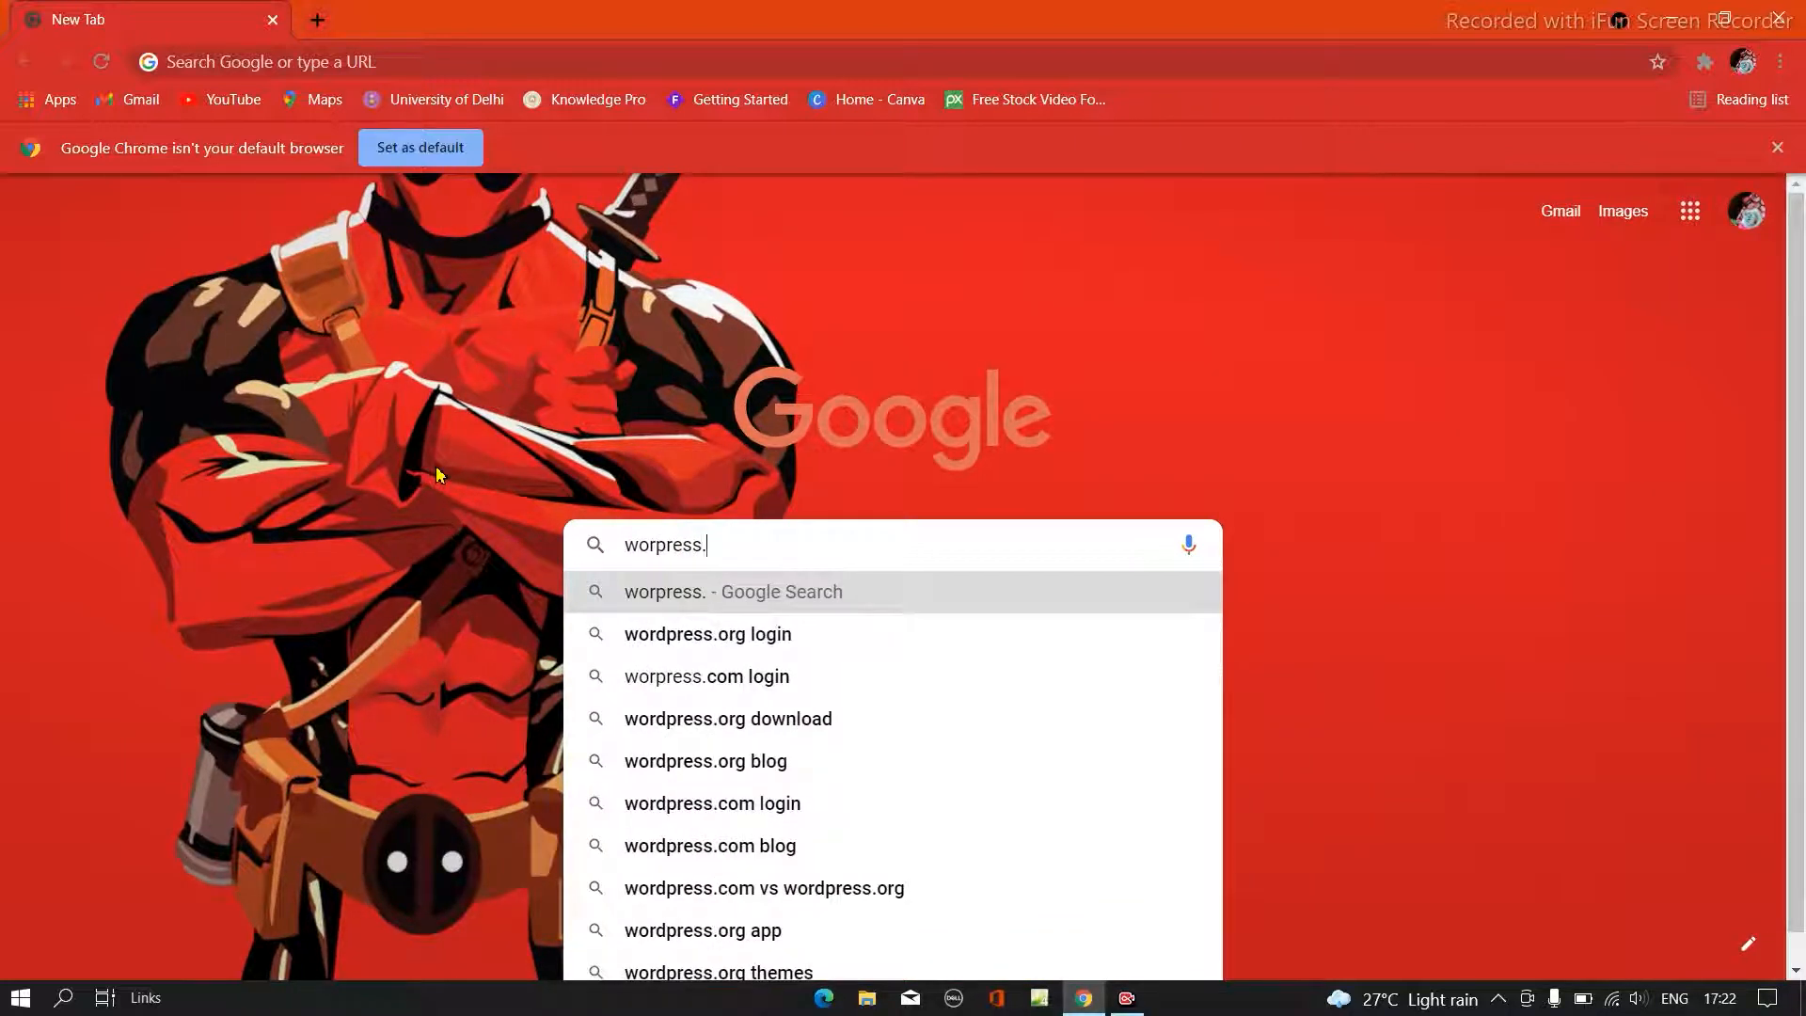
{"action": "type", "text": "n"}
{"action": "key", "text": "BackSpace"}
{"action": "type", "text": "org"}
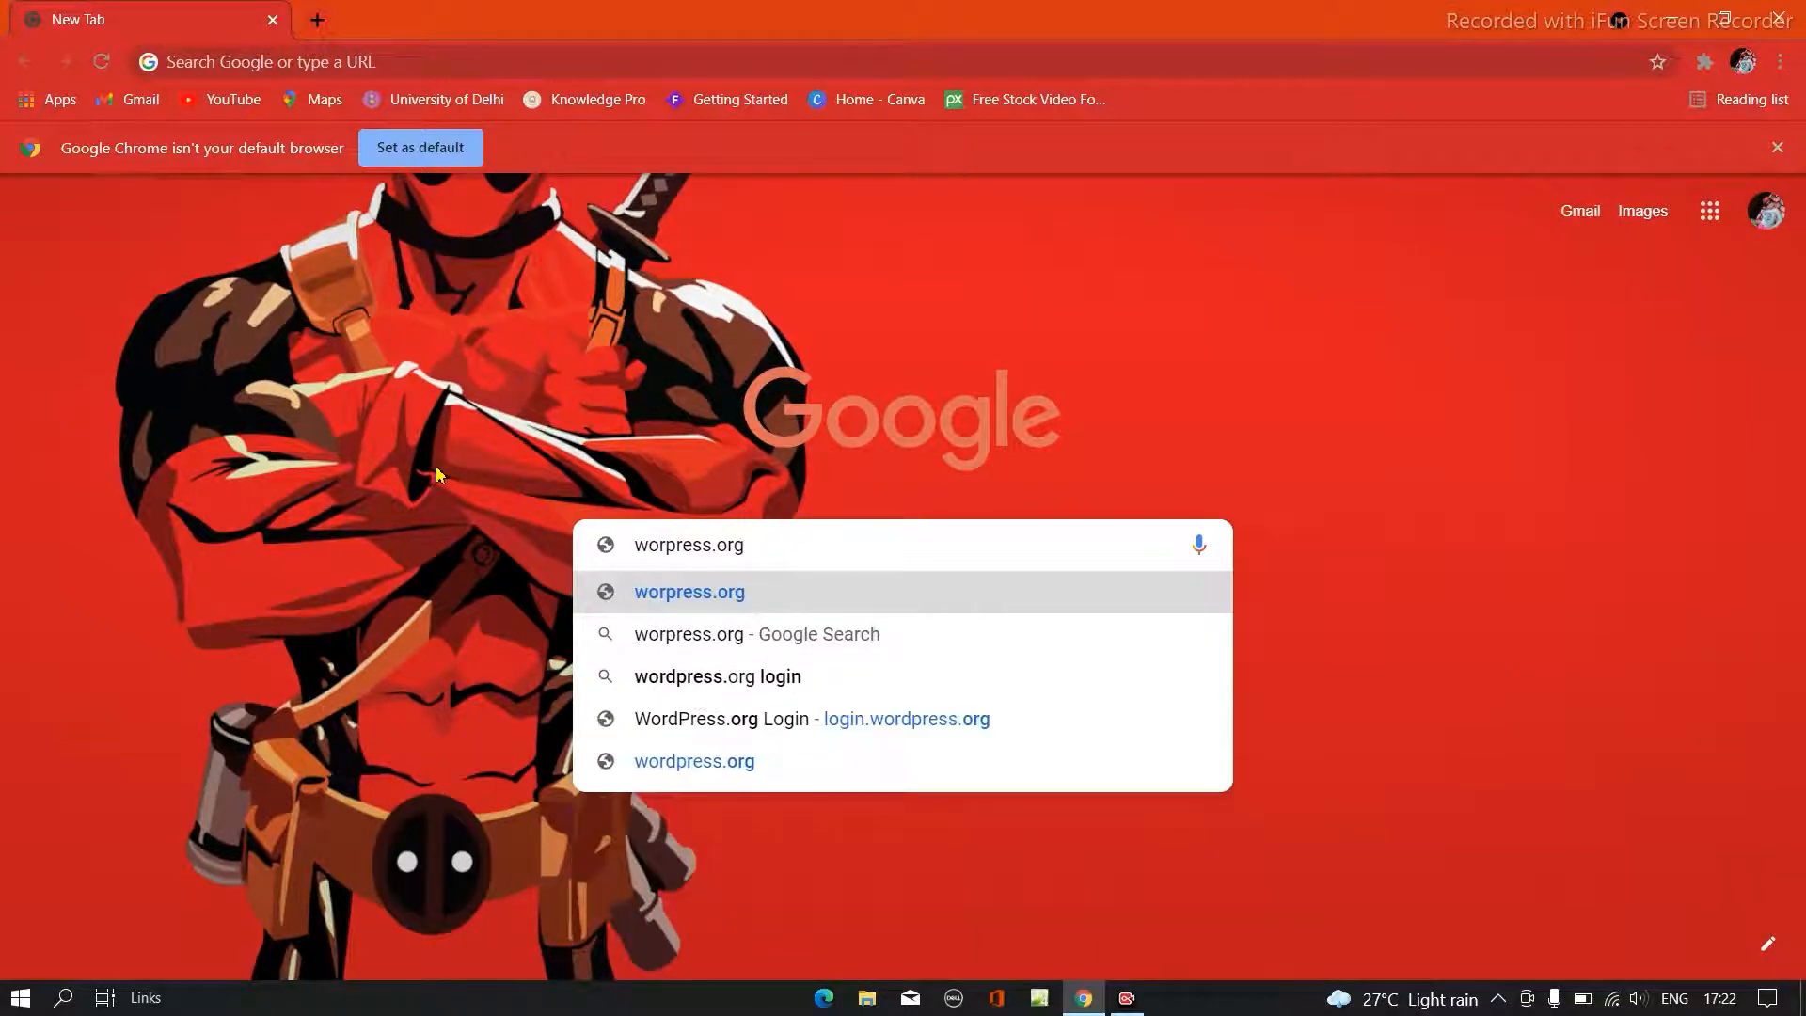
{"action": "left_click", "coordinate": [632, 551]}
{"action": "type", "text": "down"}
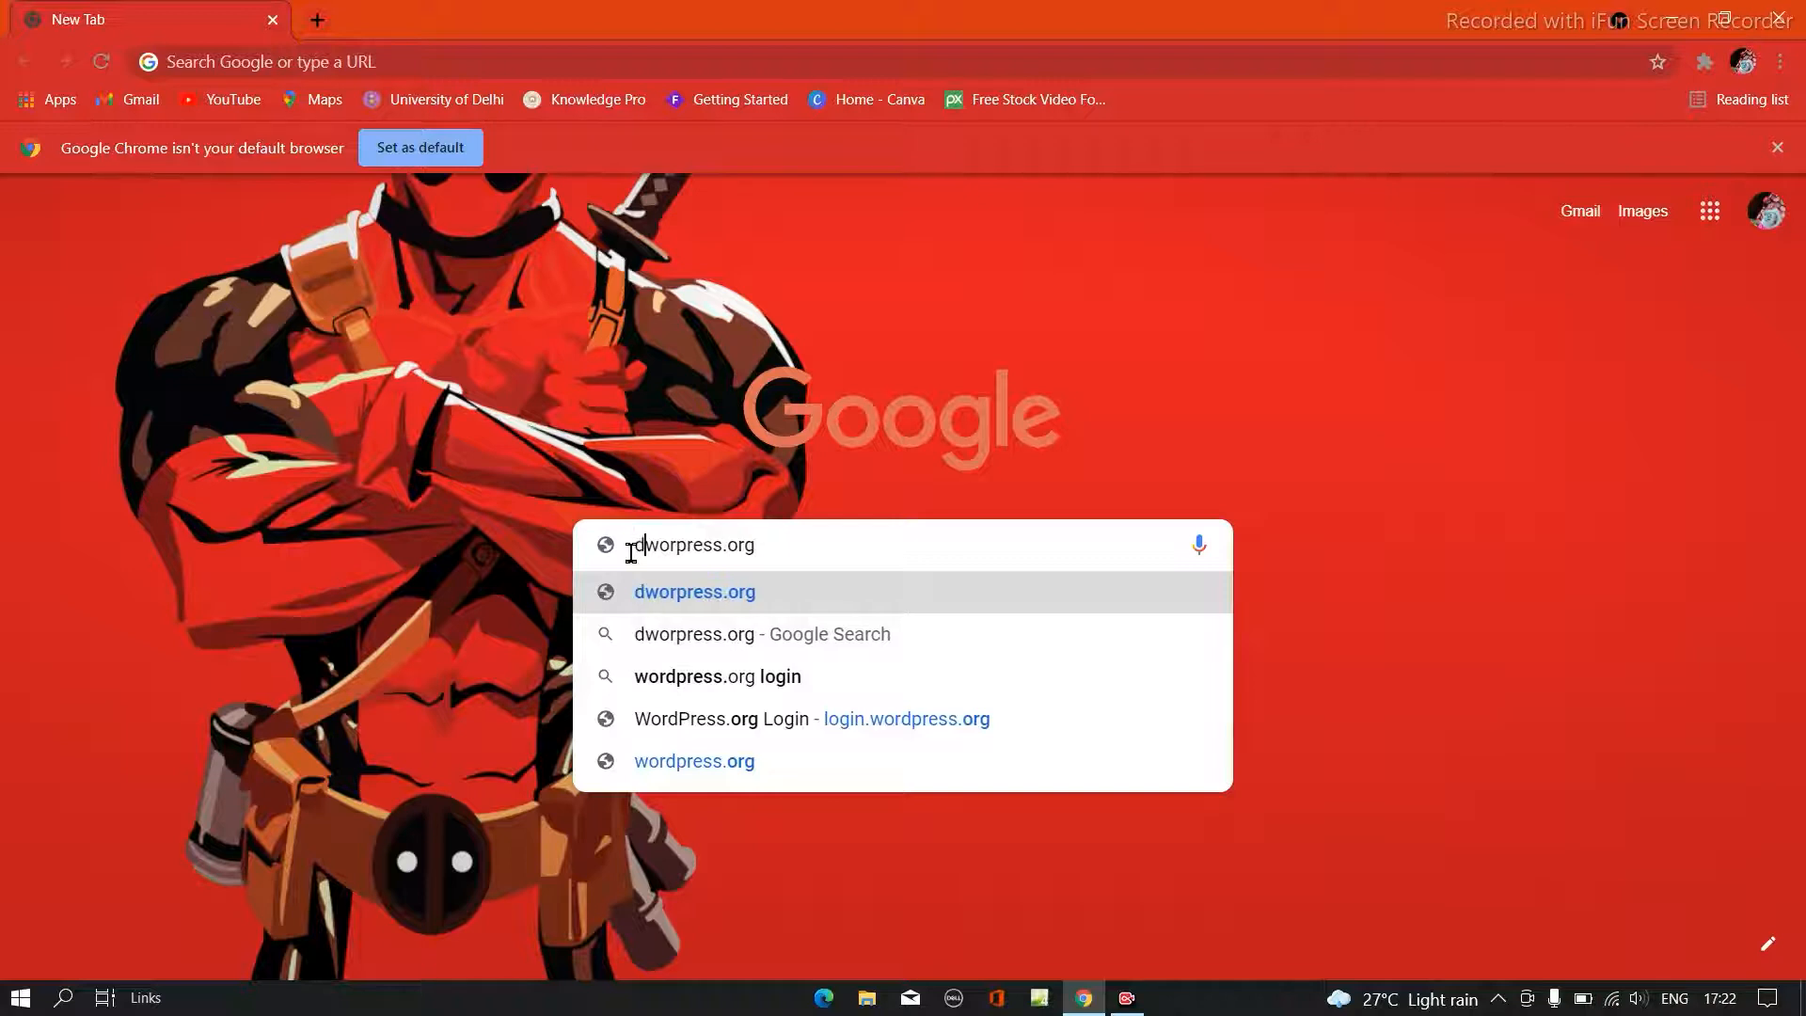
{"action": "type", "text": "load"}
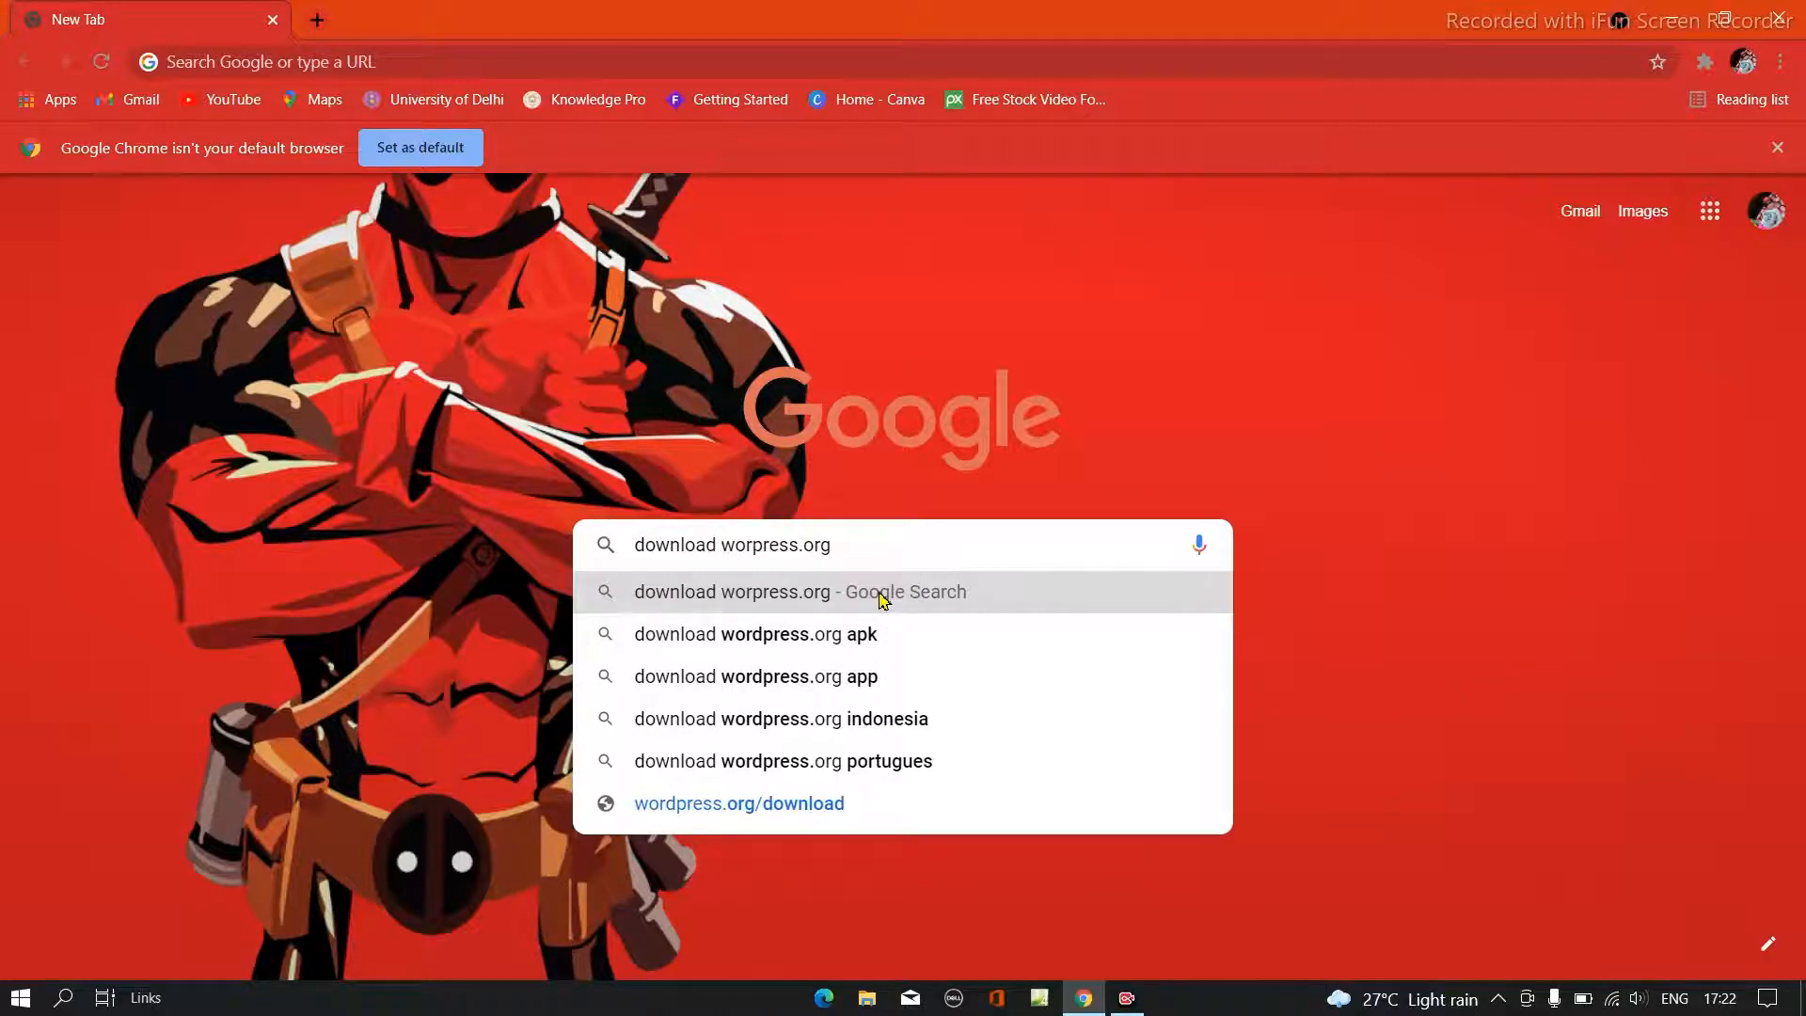
{"action": "left_click", "coordinate": [884, 599]}
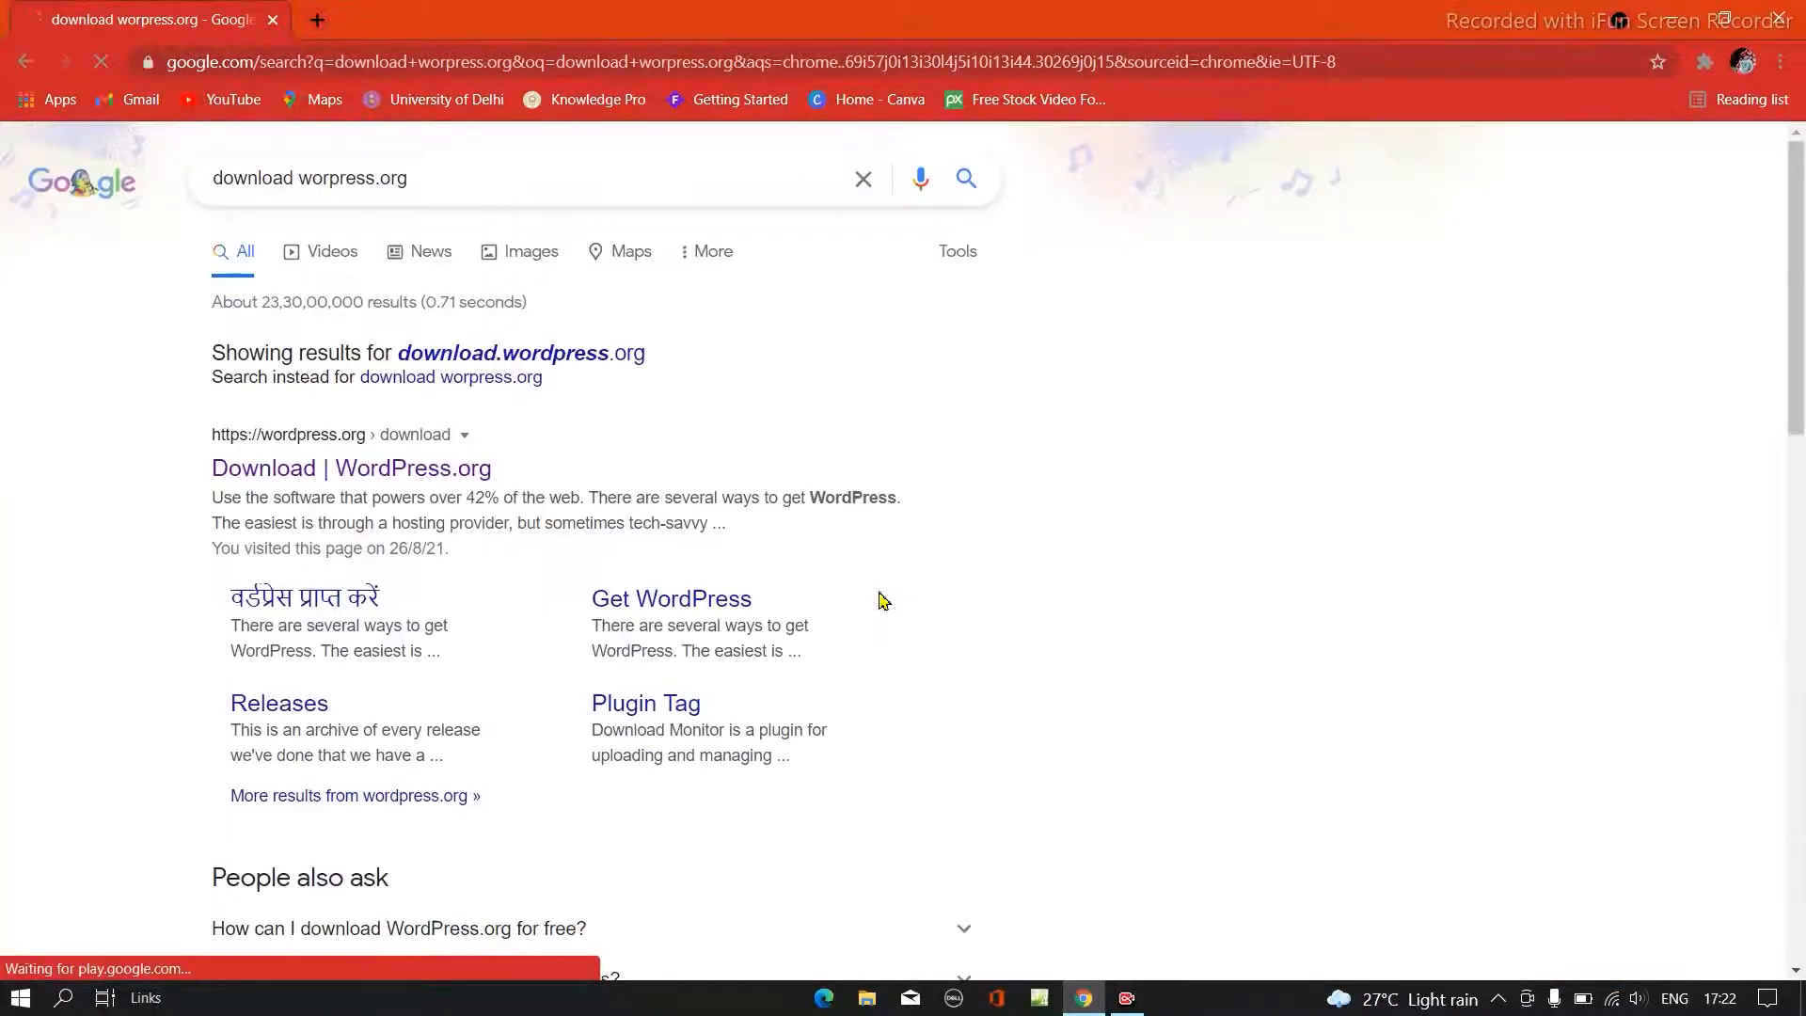
- Download WordPress 5.8 from the WordPress.org download page and open the options for the zip download
{"action": "left_click", "coordinate": [381, 487]}
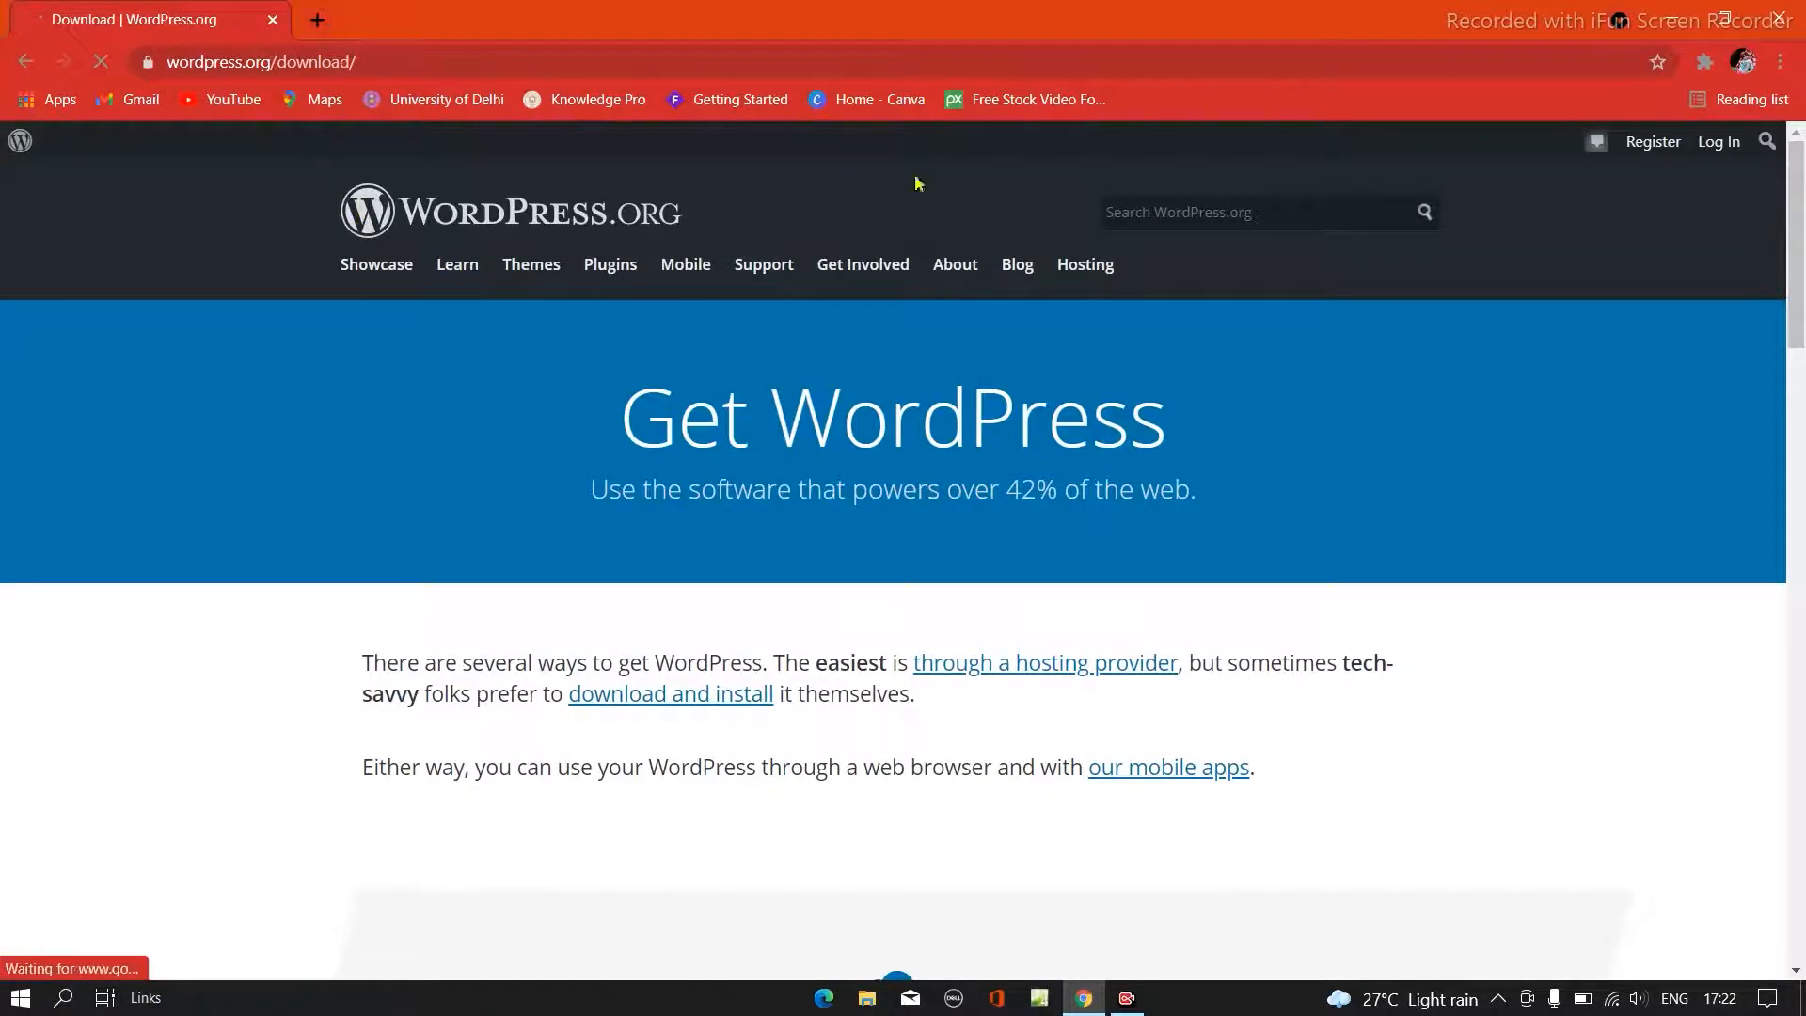
{"action": "scroll", "coordinate": [816, 551], "scroll_direction": "down", "scroll_amount": 6}
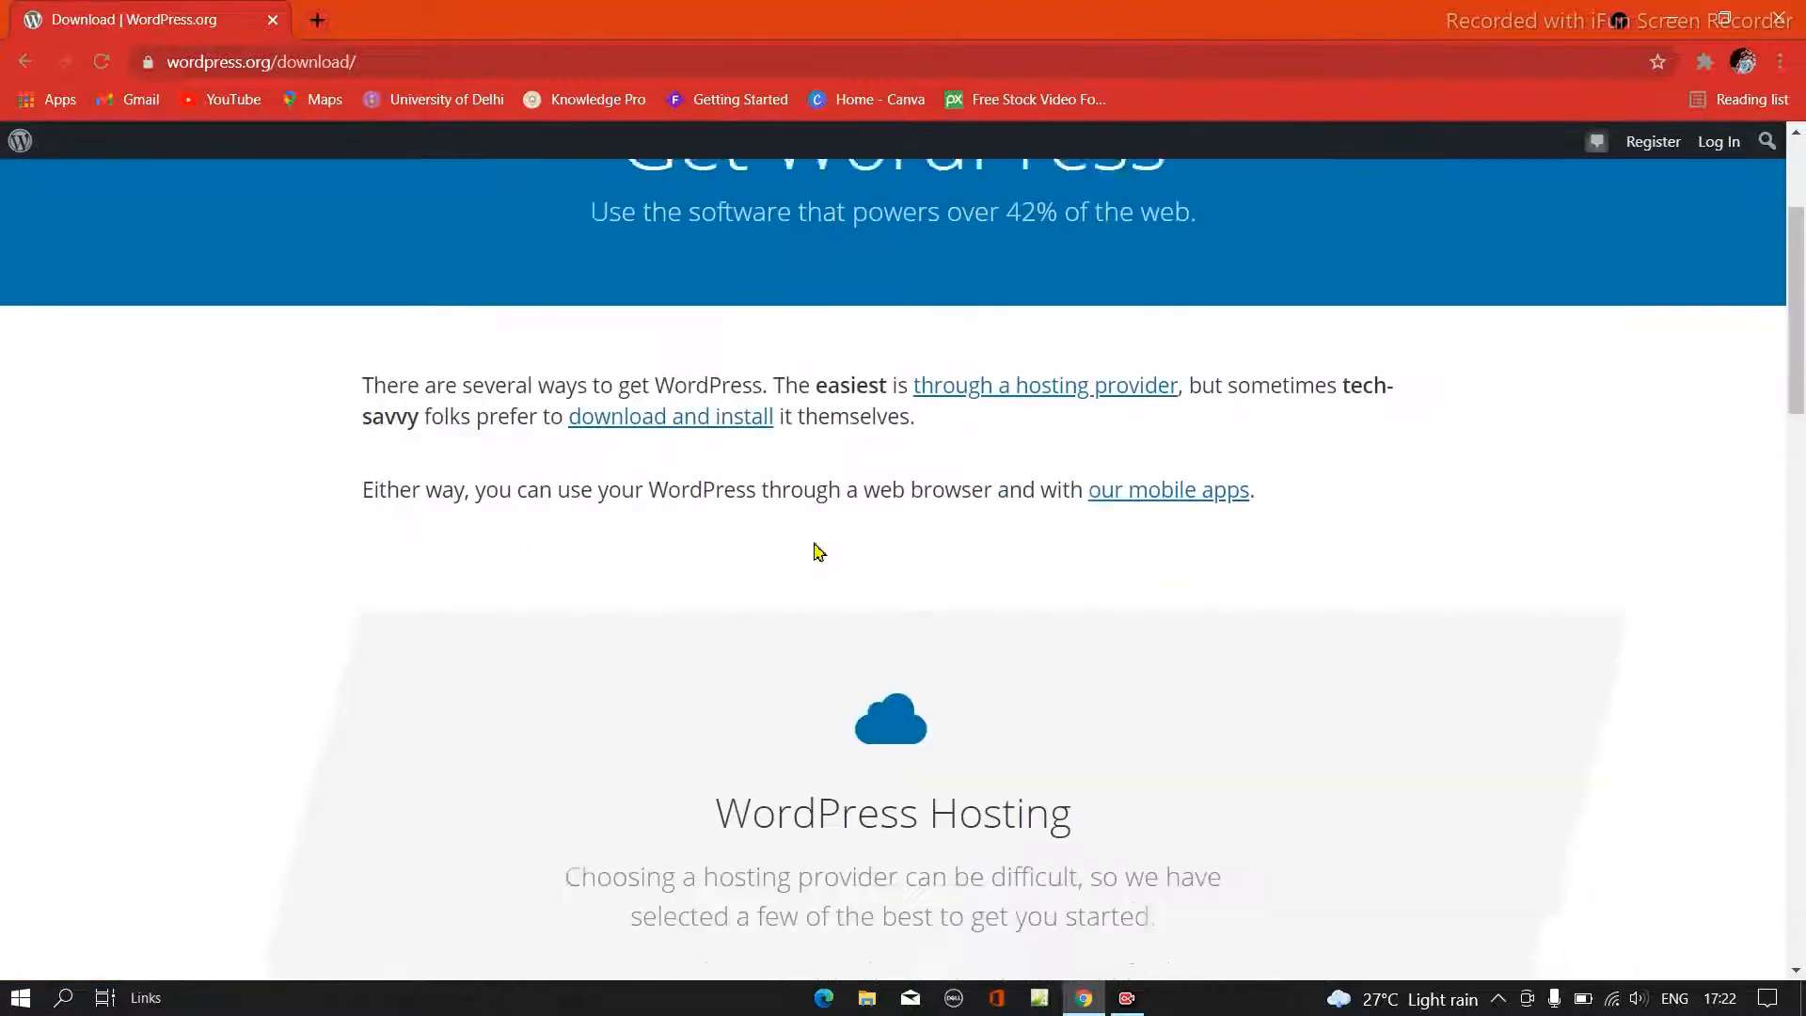
{"action": "scroll", "coordinate": [816, 551], "scroll_direction": "down", "scroll_amount": 6}
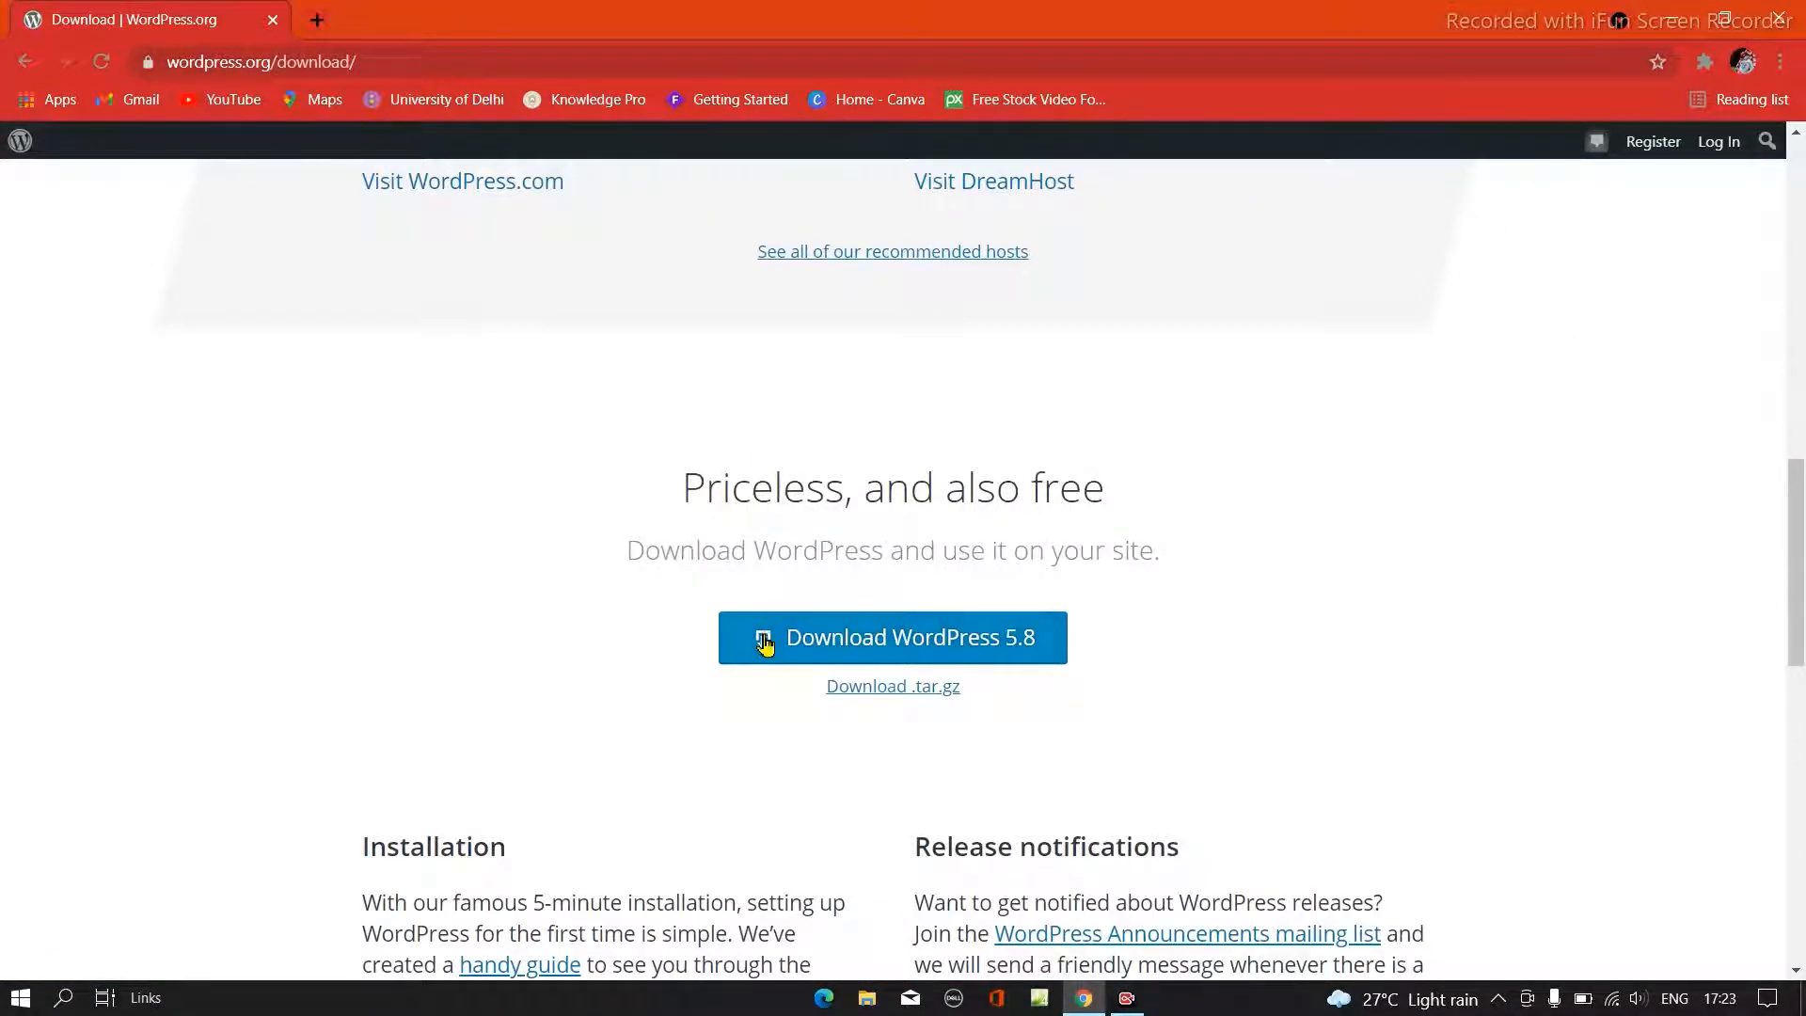
{"action": "left_click", "coordinate": [973, 656]}
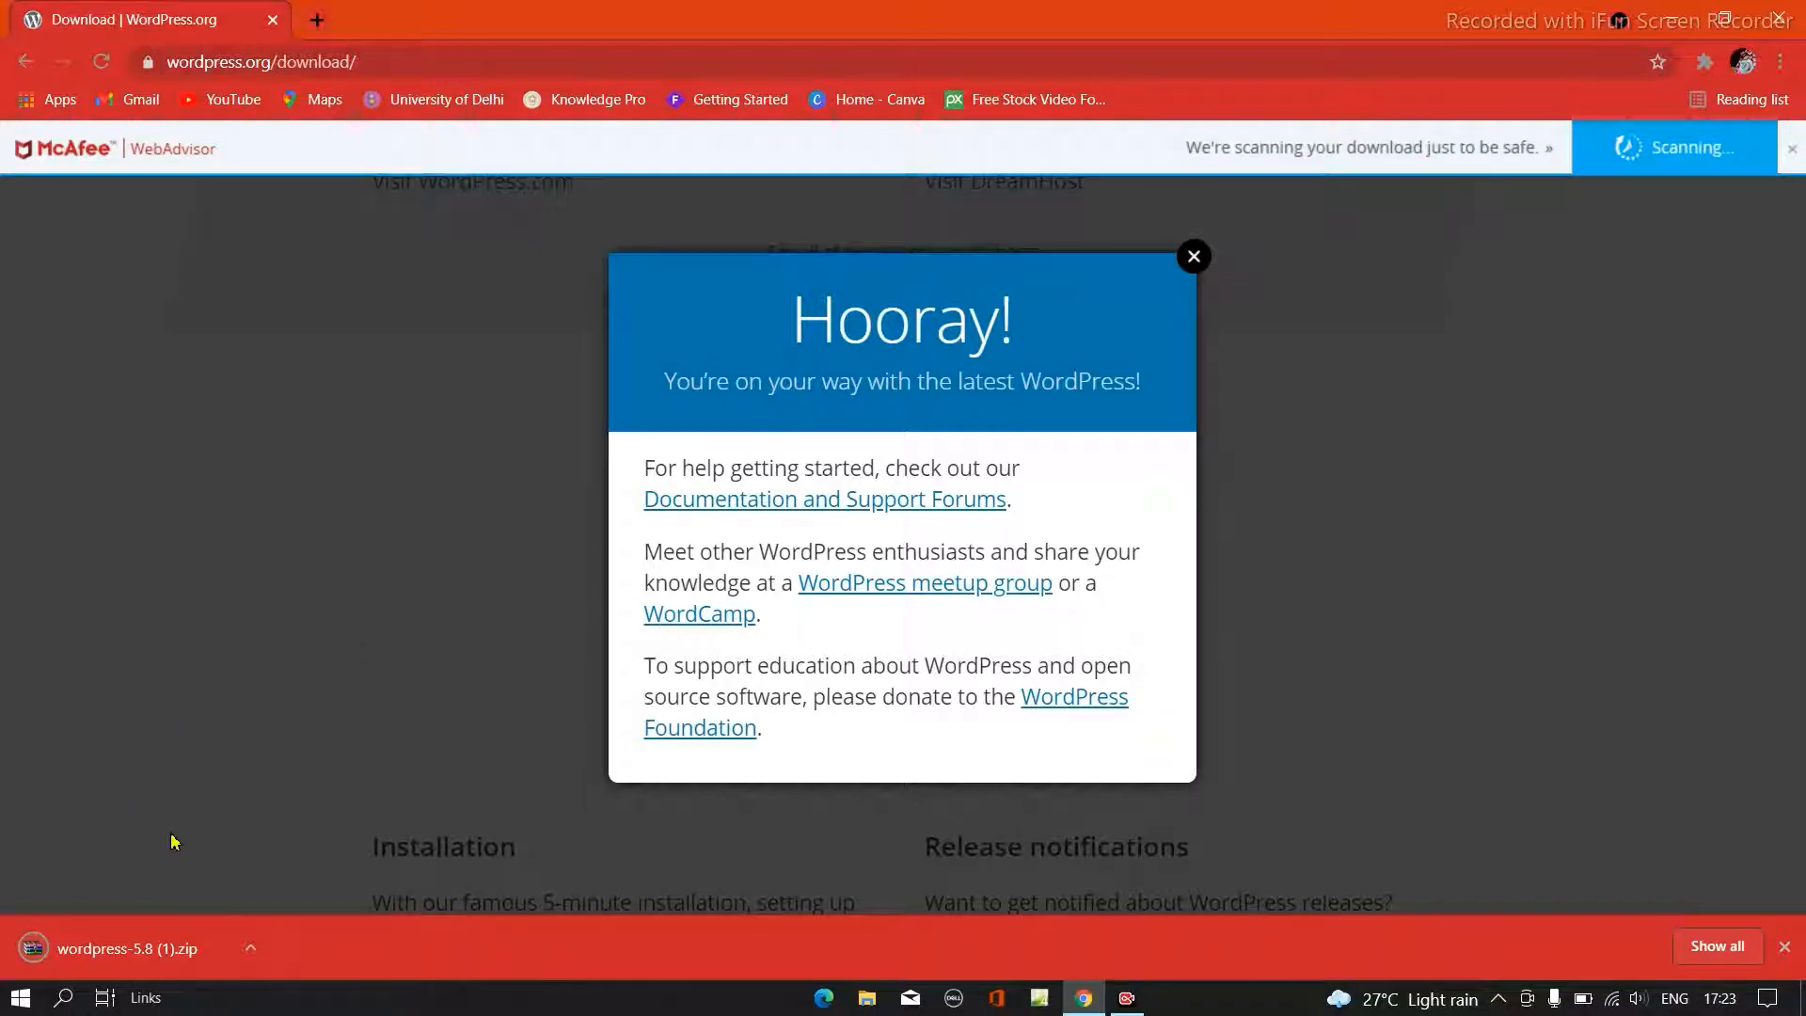
{"action": "left_click", "coordinate": [247, 950]}
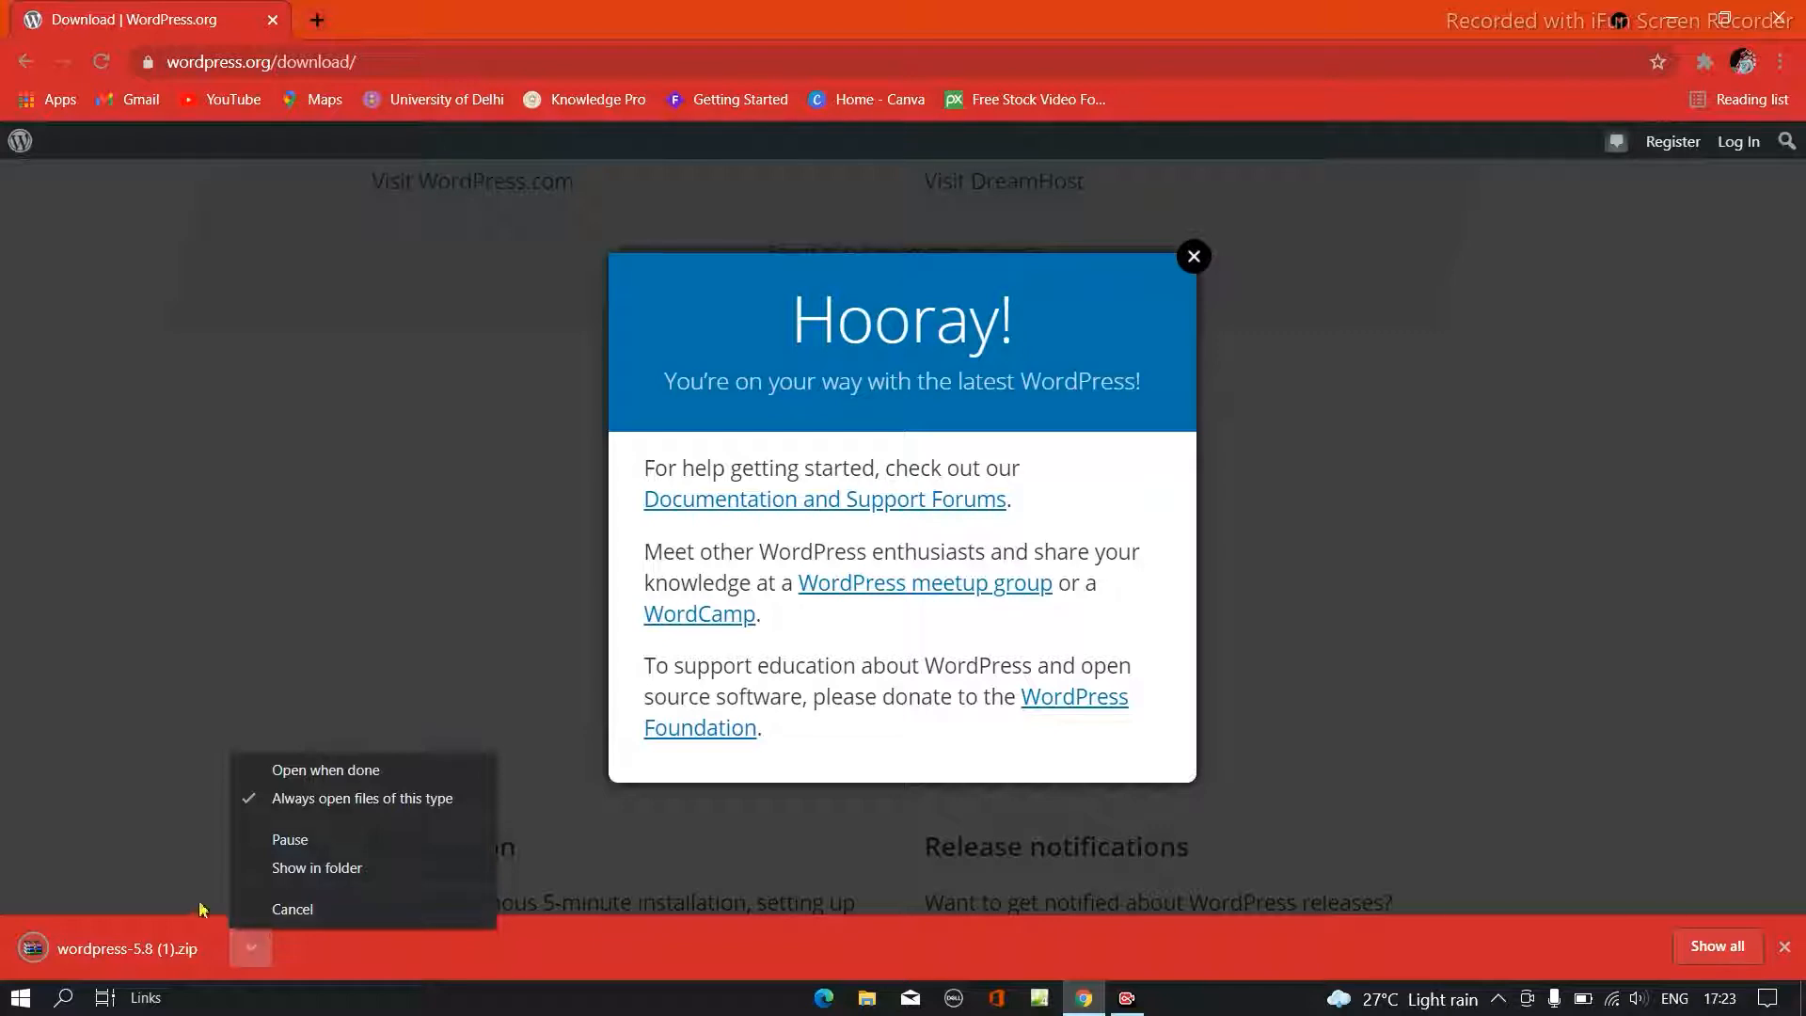
- Try to show the downloaded WordPress 5.8 zip in its folder, and dismiss the download page's confirmation popup
{"action": "left_click", "coordinate": [297, 876]}
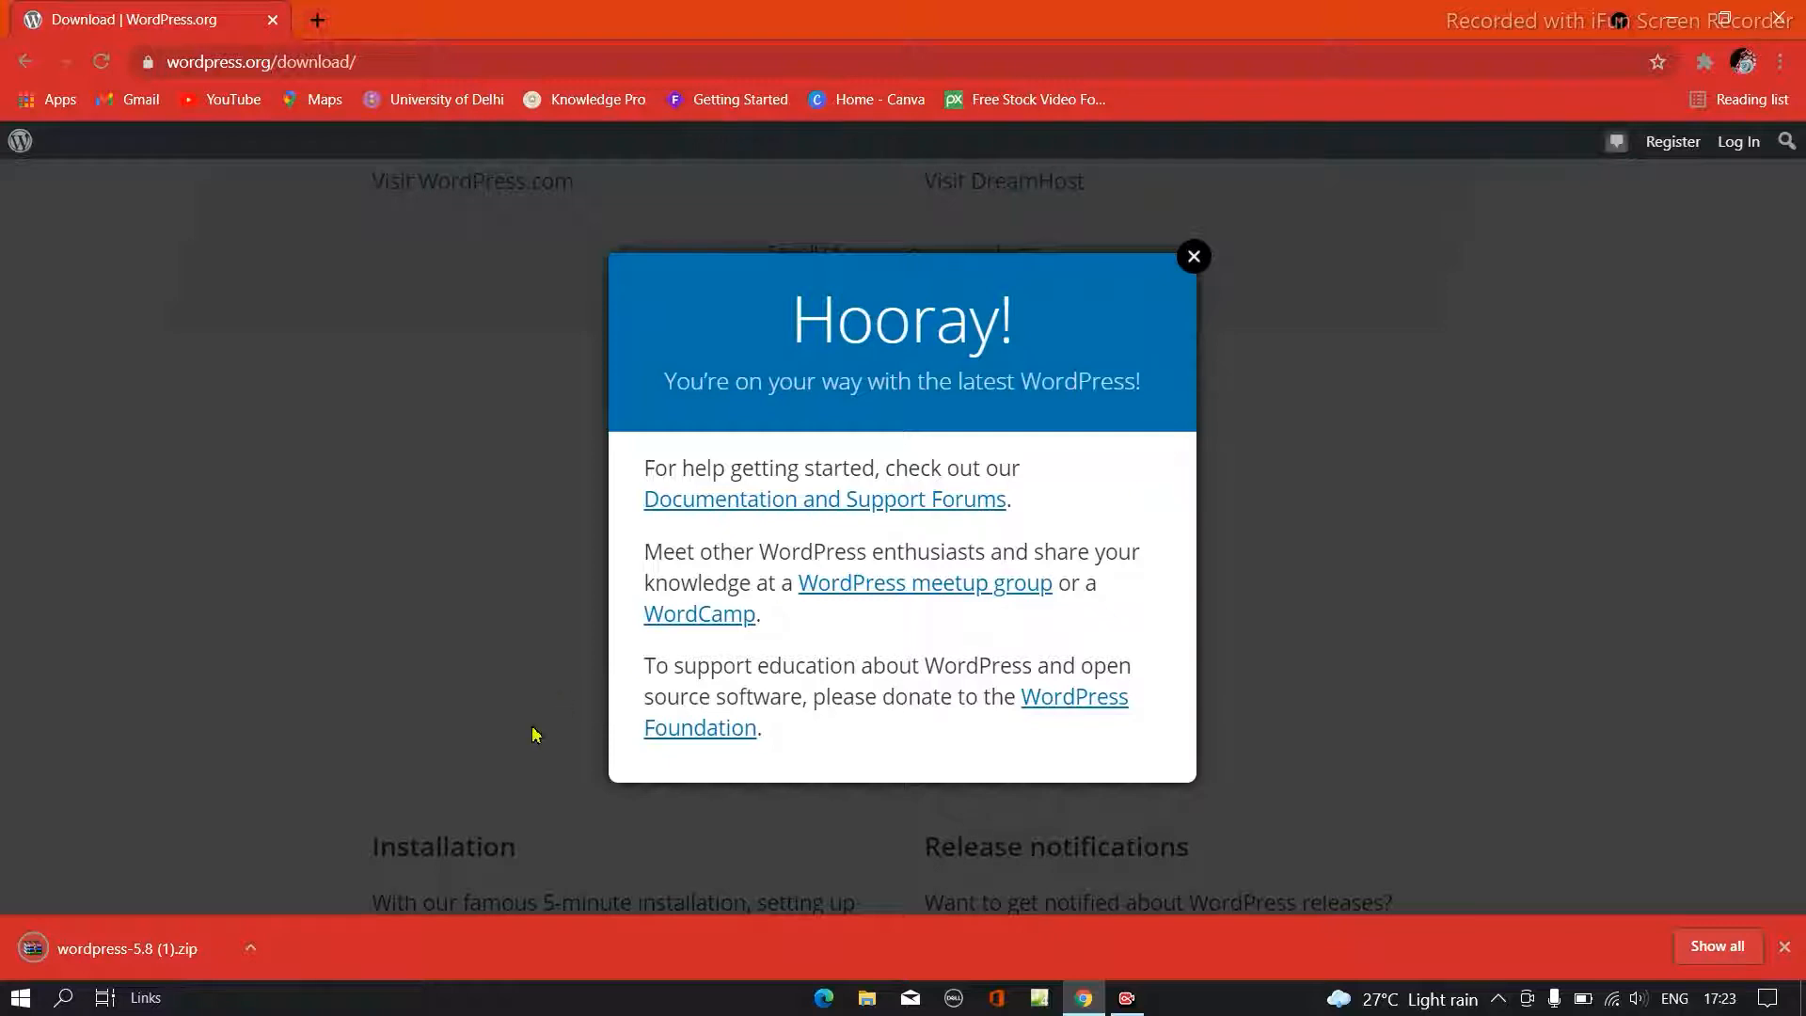
{"action": "left_click", "coordinate": [252, 944]}
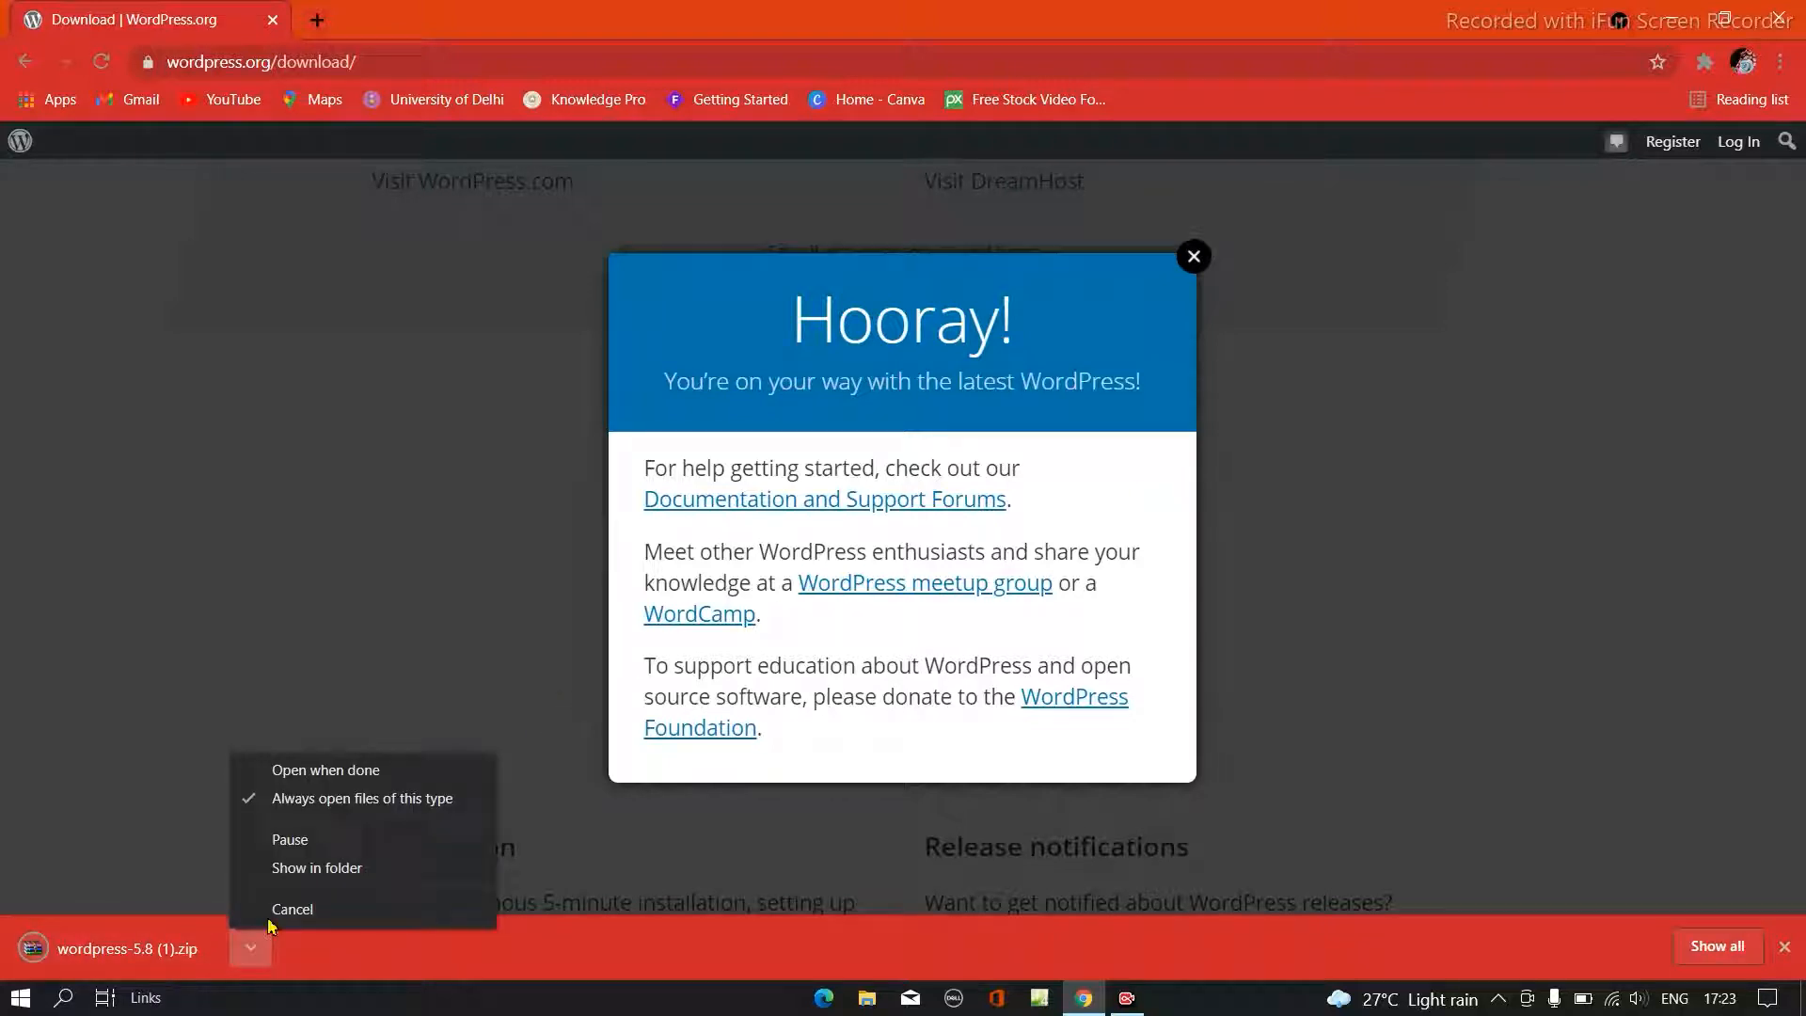
{"action": "left_click", "coordinate": [317, 868]}
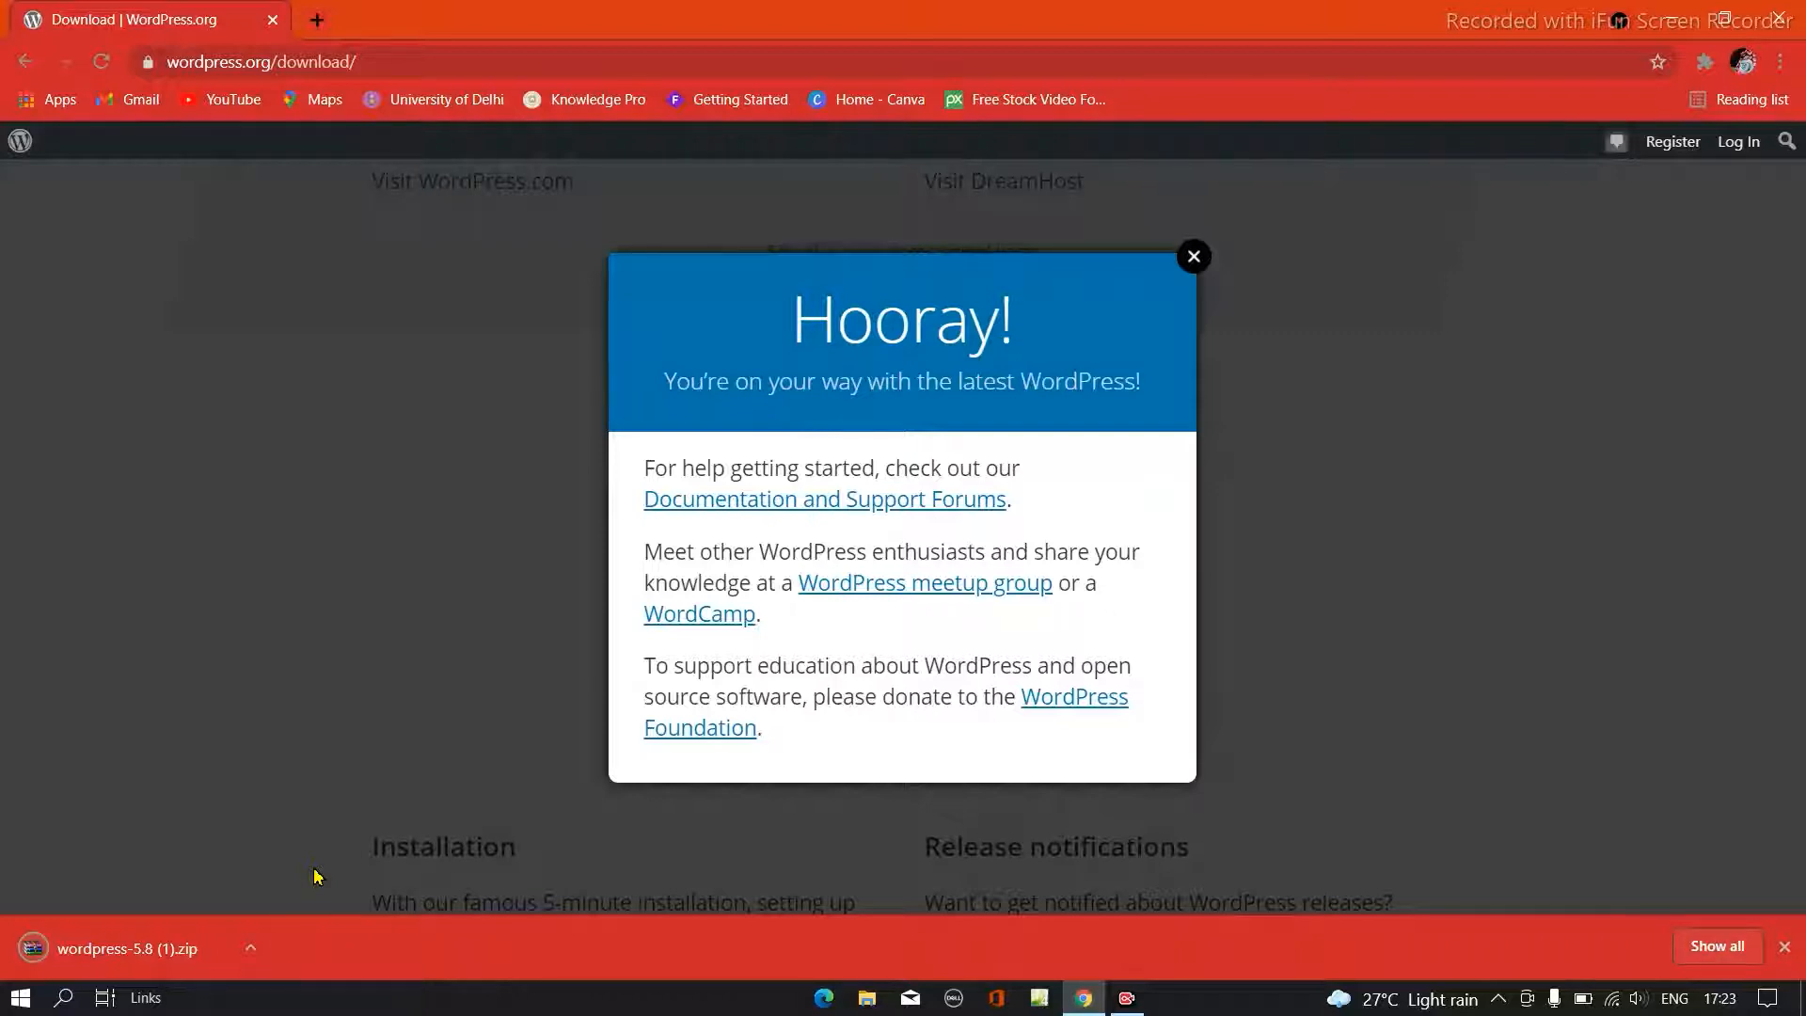
{"action": "left_click", "coordinate": [1194, 256]}
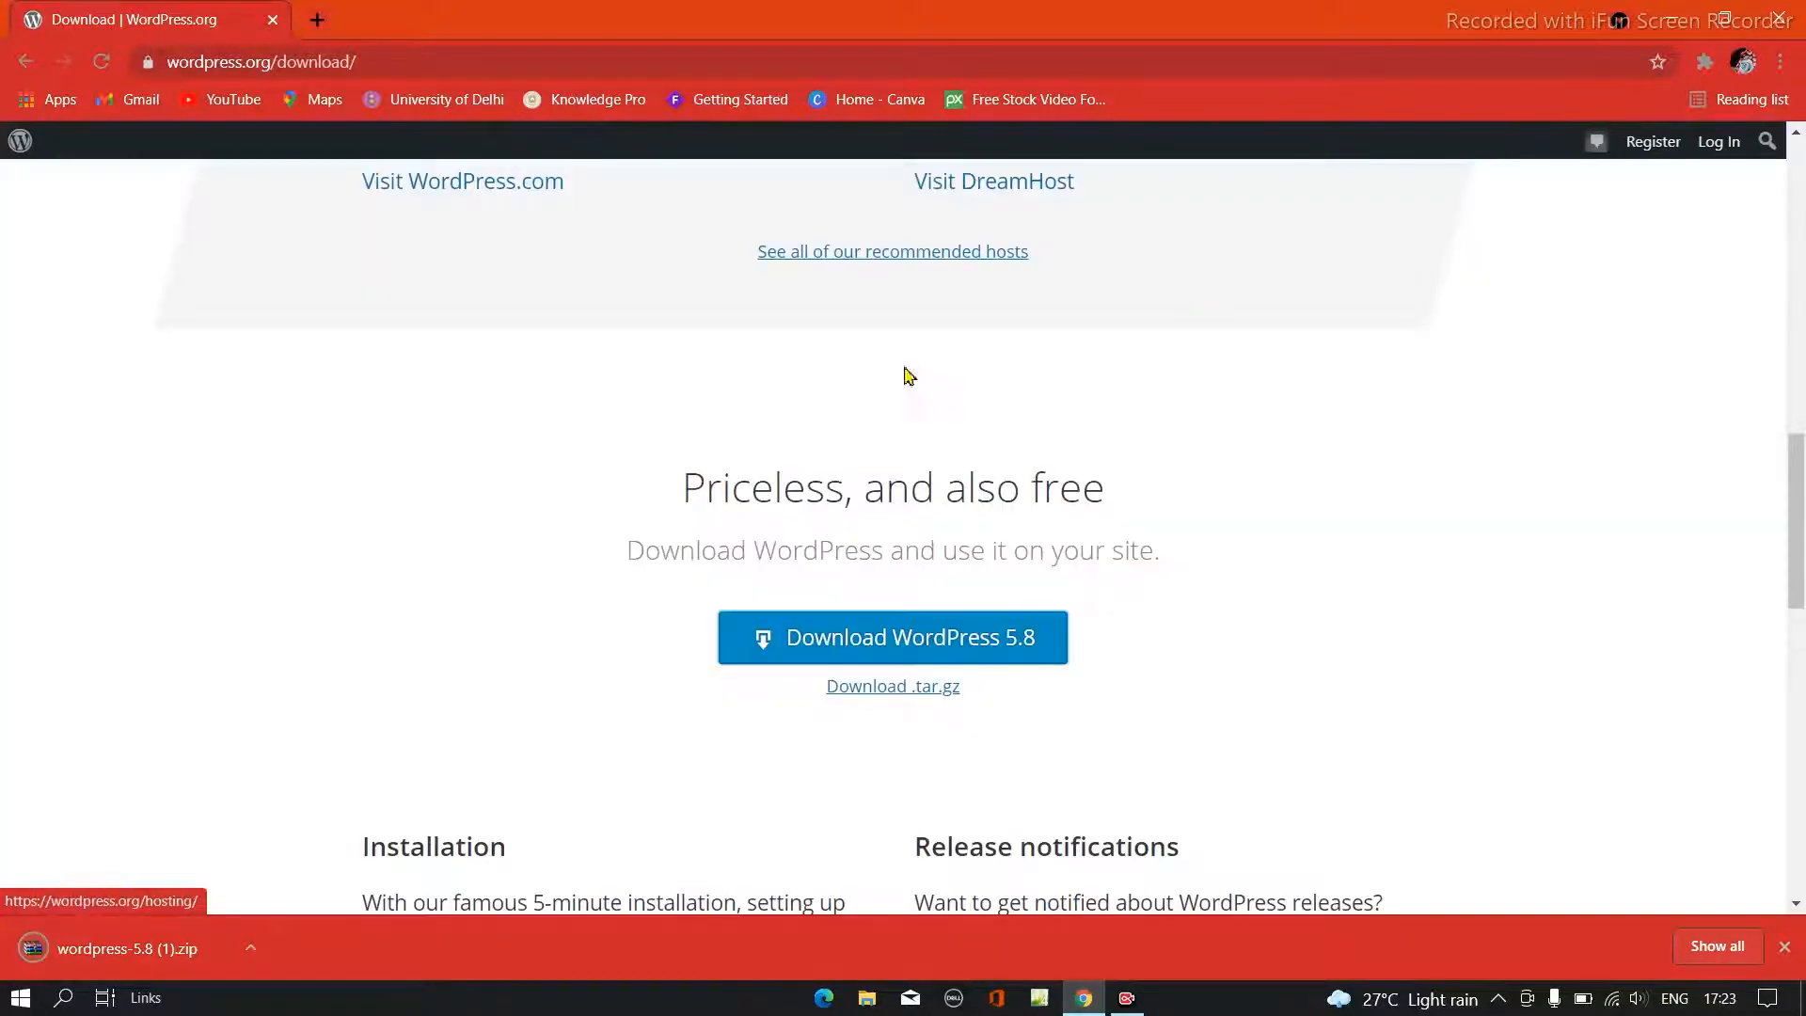
{"action": "left_click", "coordinate": [251, 947]}
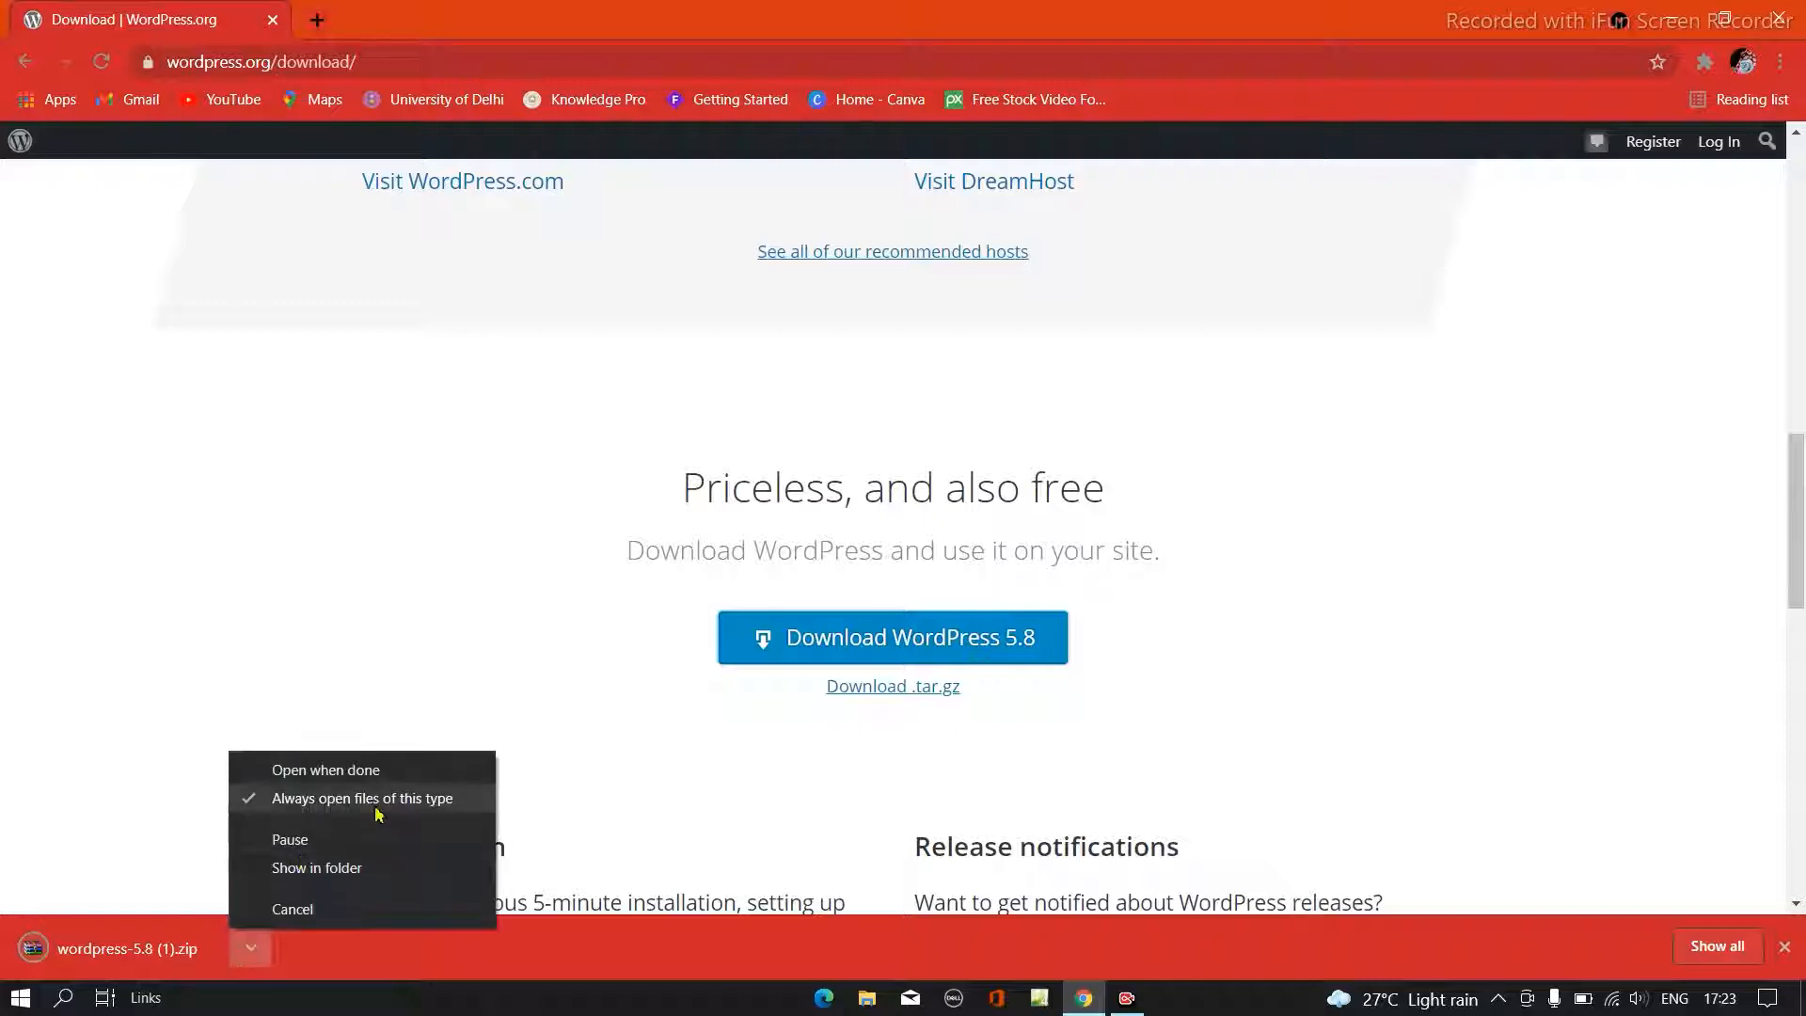
{"action": "left_click", "coordinate": [357, 868]}
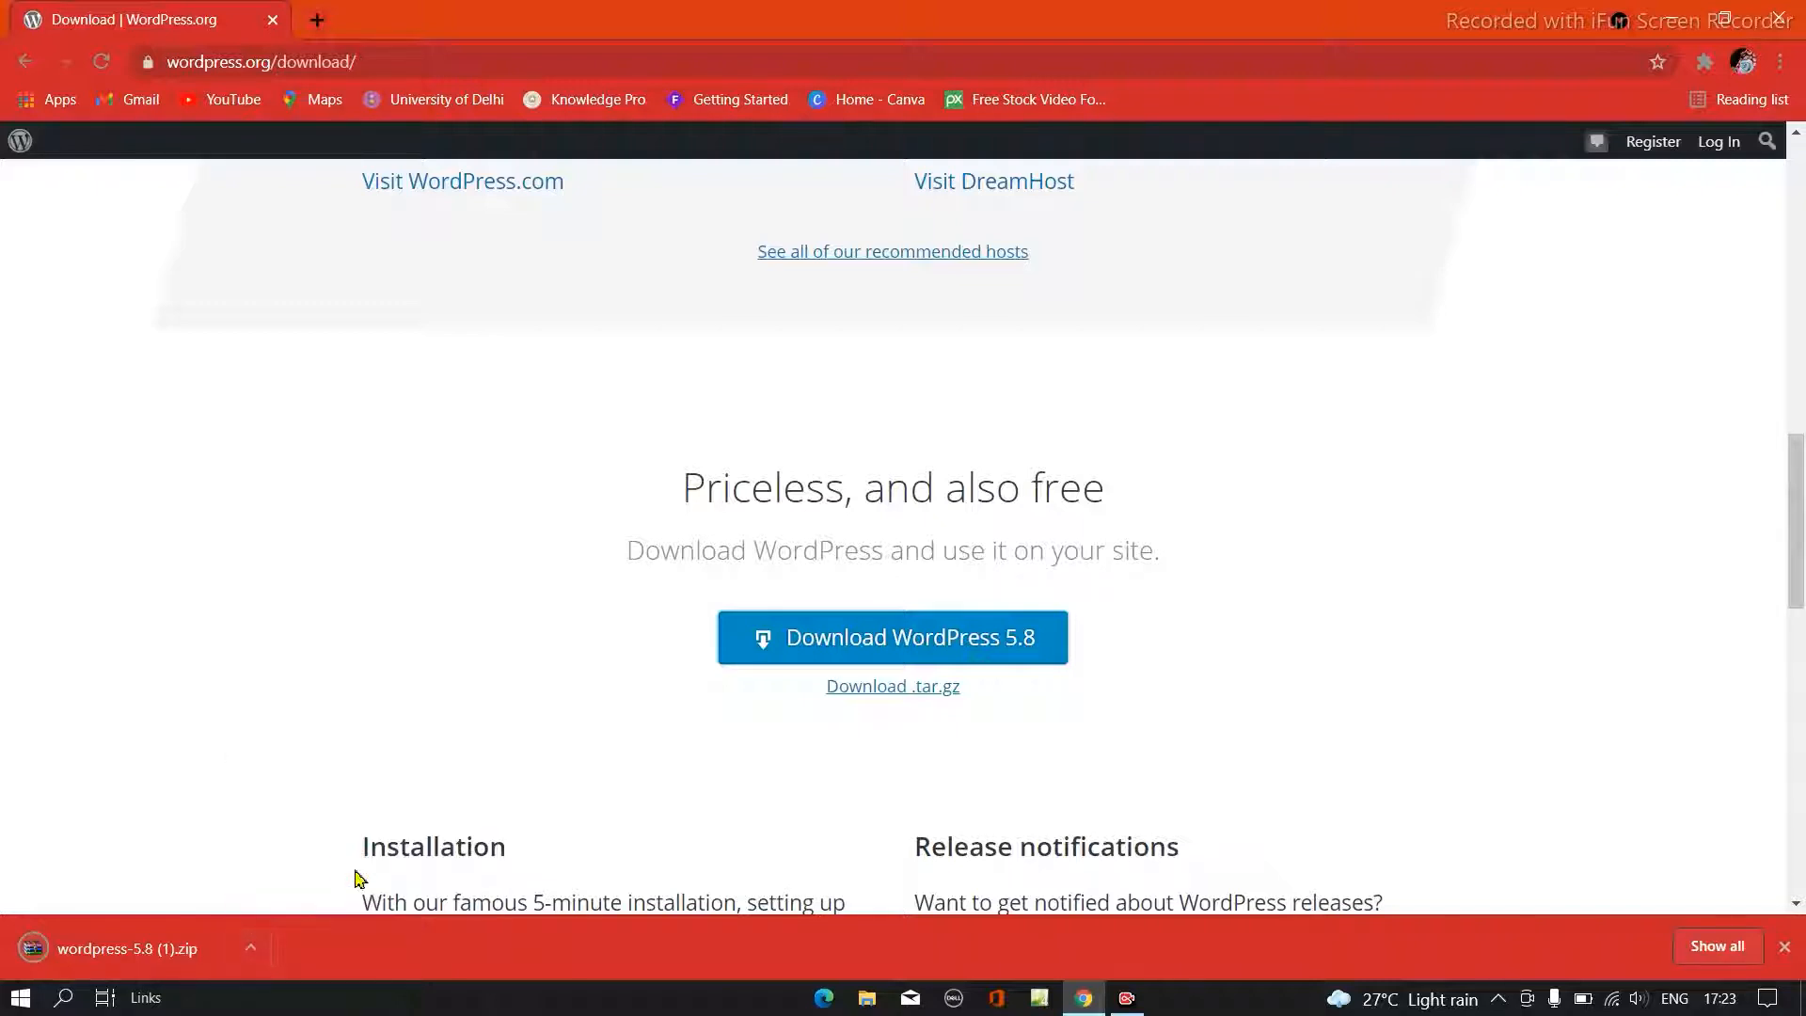
- Open the downloaded WordPress zip in WinRAR, view its extraction options without extracting, and close both WinRAR and Chrome
{"action": "left_click", "coordinate": [226, 954]}
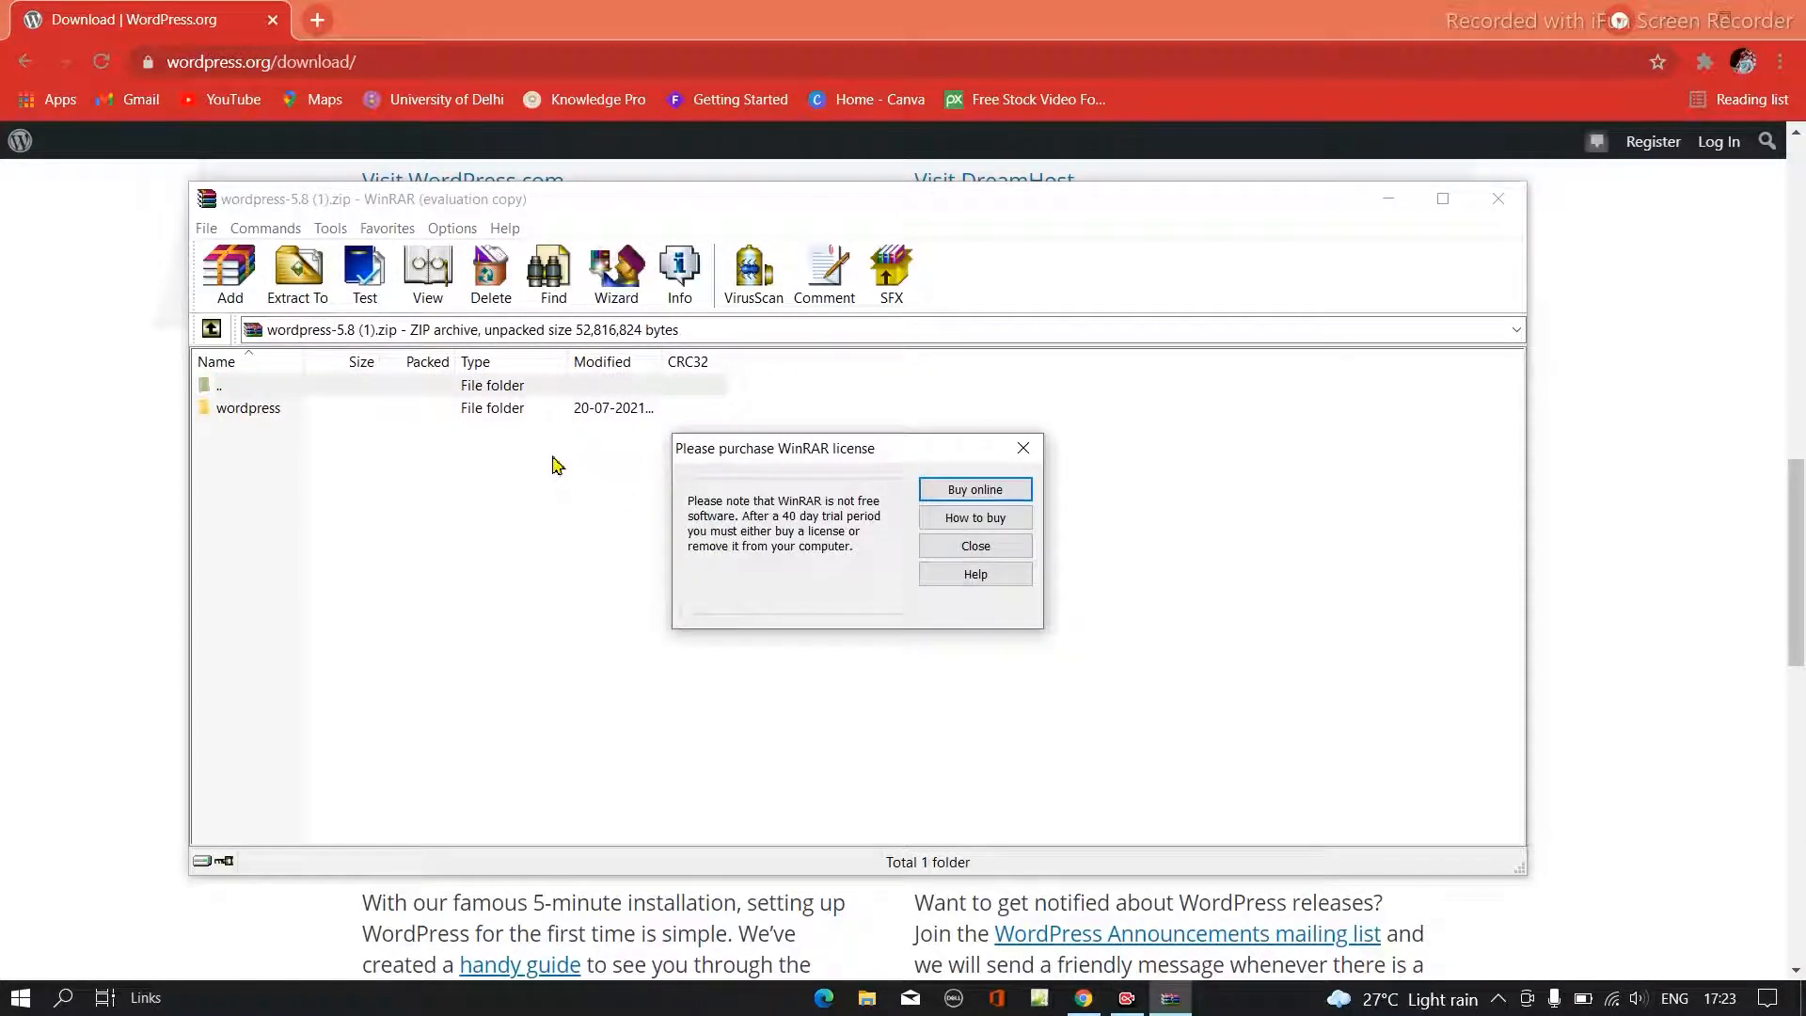
{"action": "left_click", "coordinate": [1023, 449]}
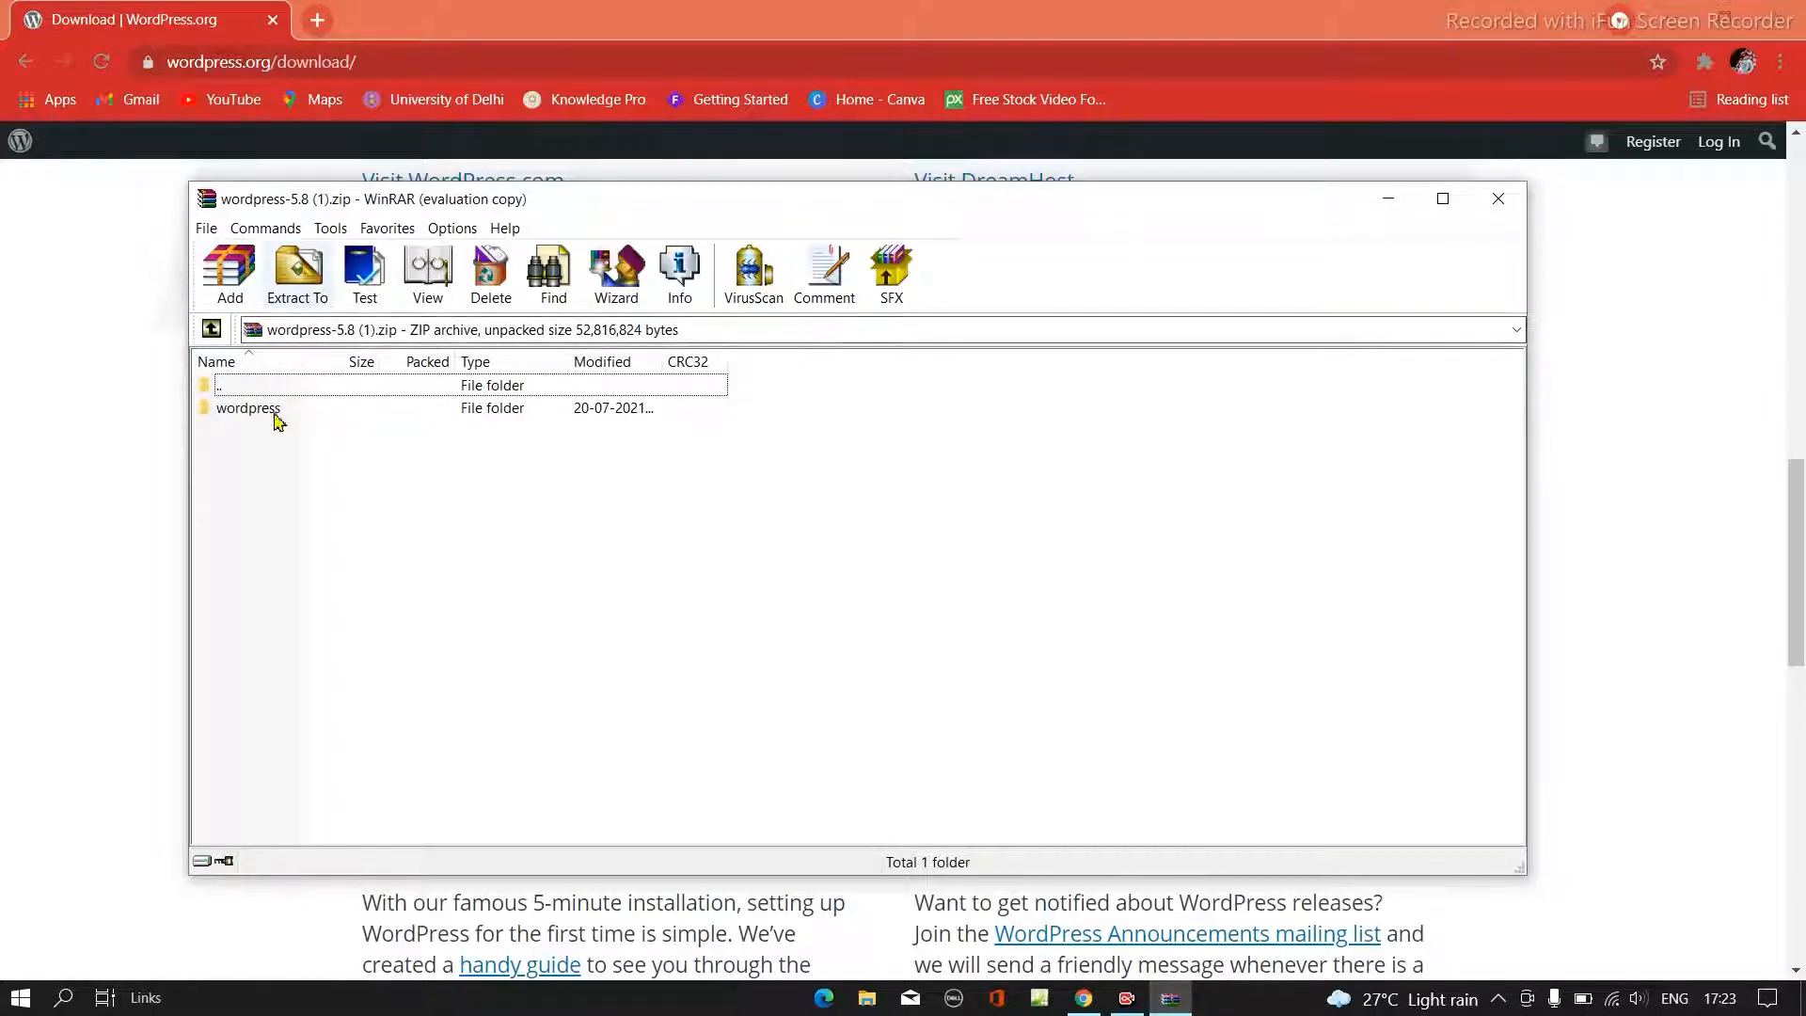
{"action": "left_click", "coordinate": [300, 273]}
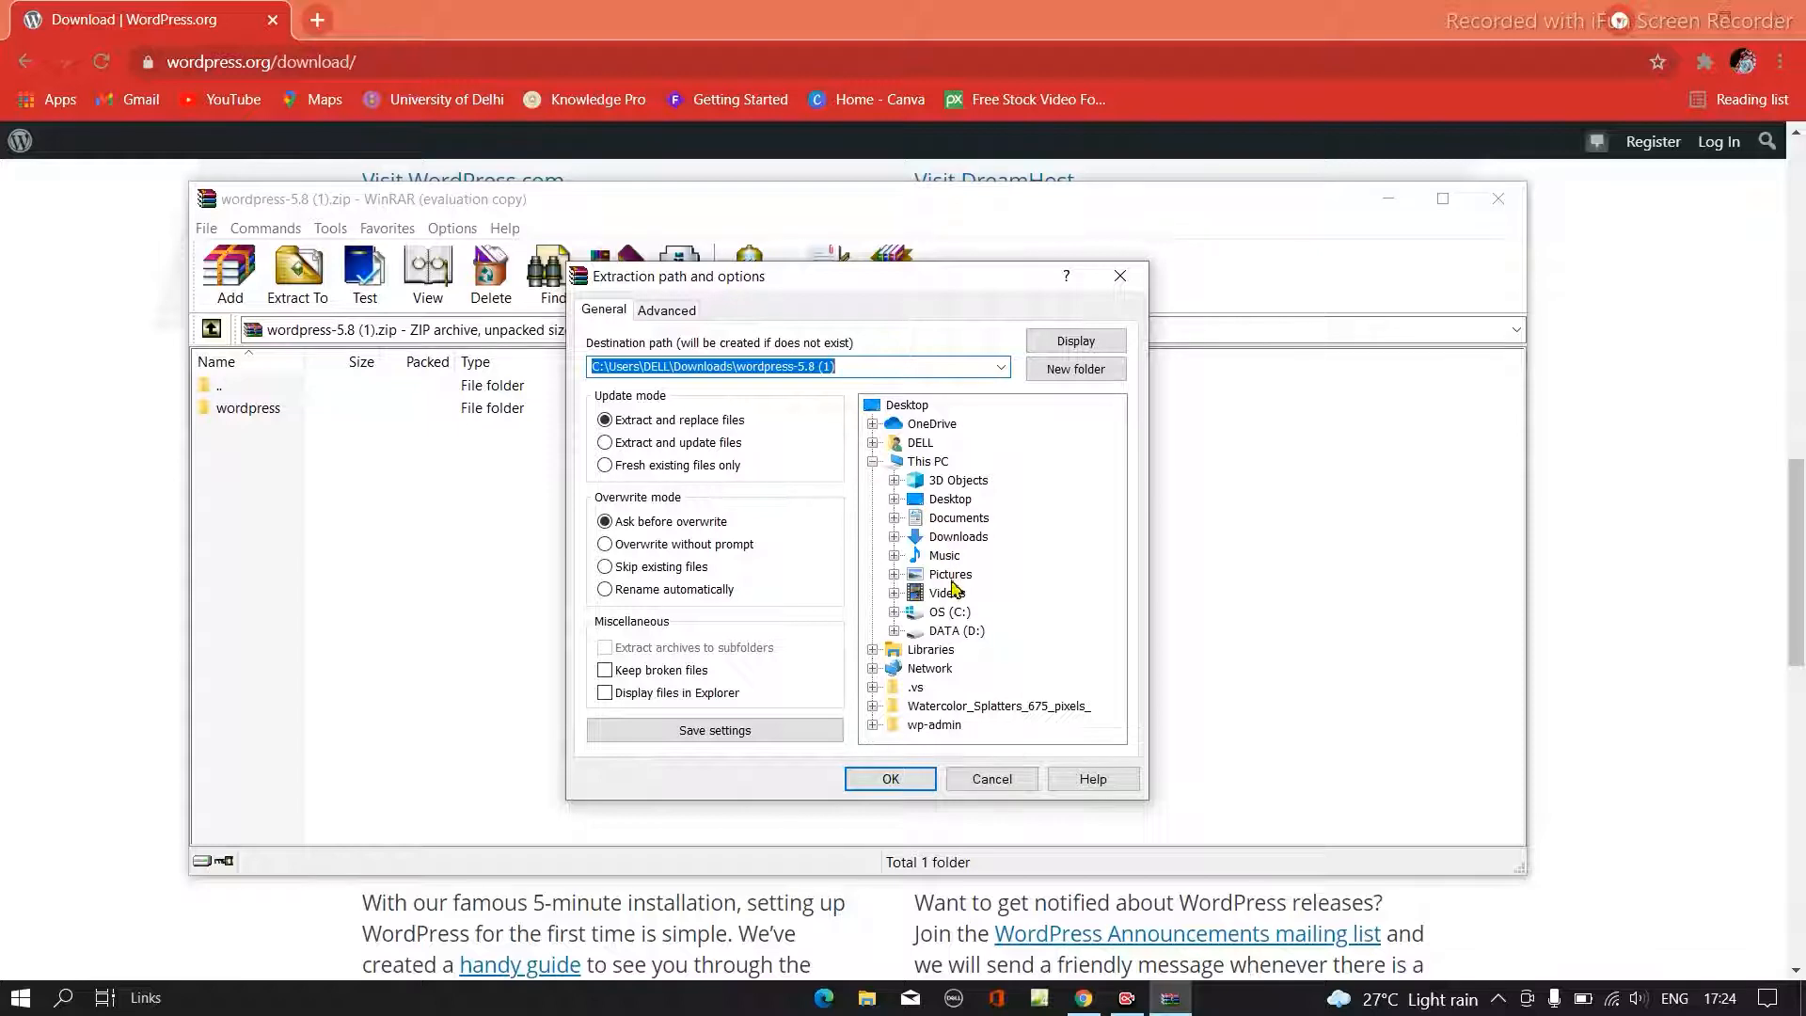
{"action": "left_click", "coordinate": [1117, 278]}
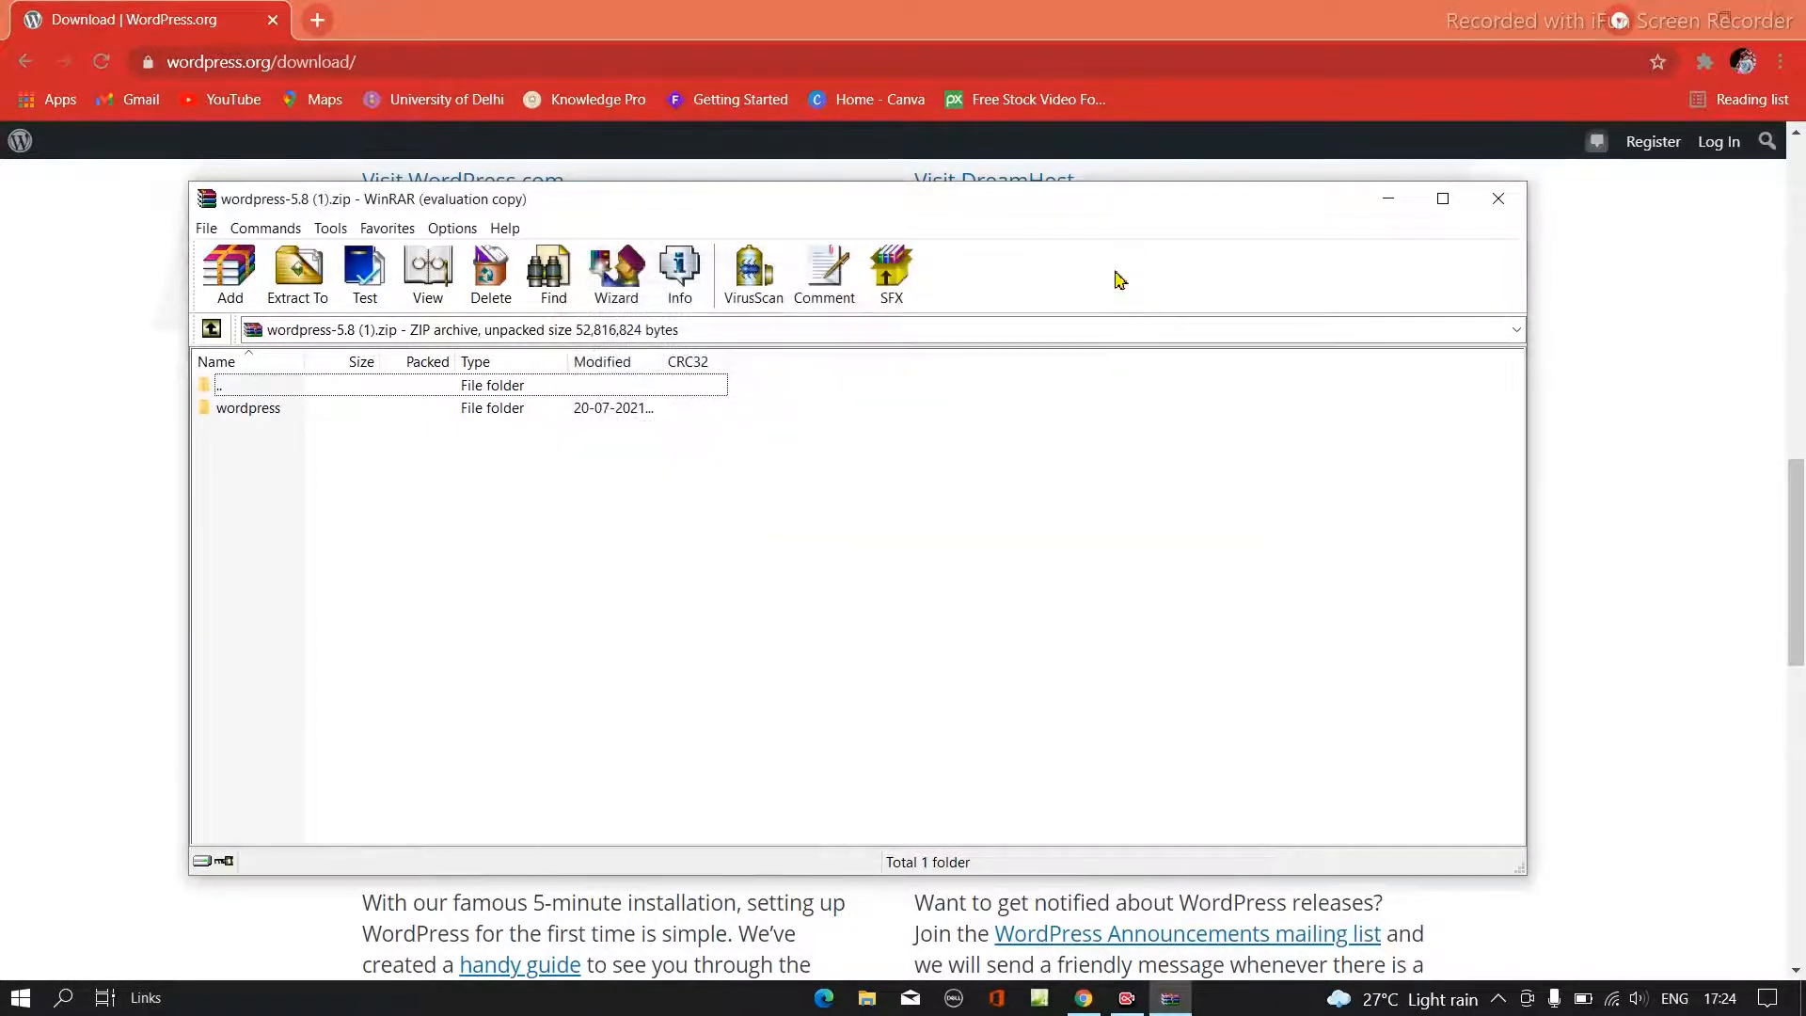
{"action": "left_click", "coordinate": [1498, 198]}
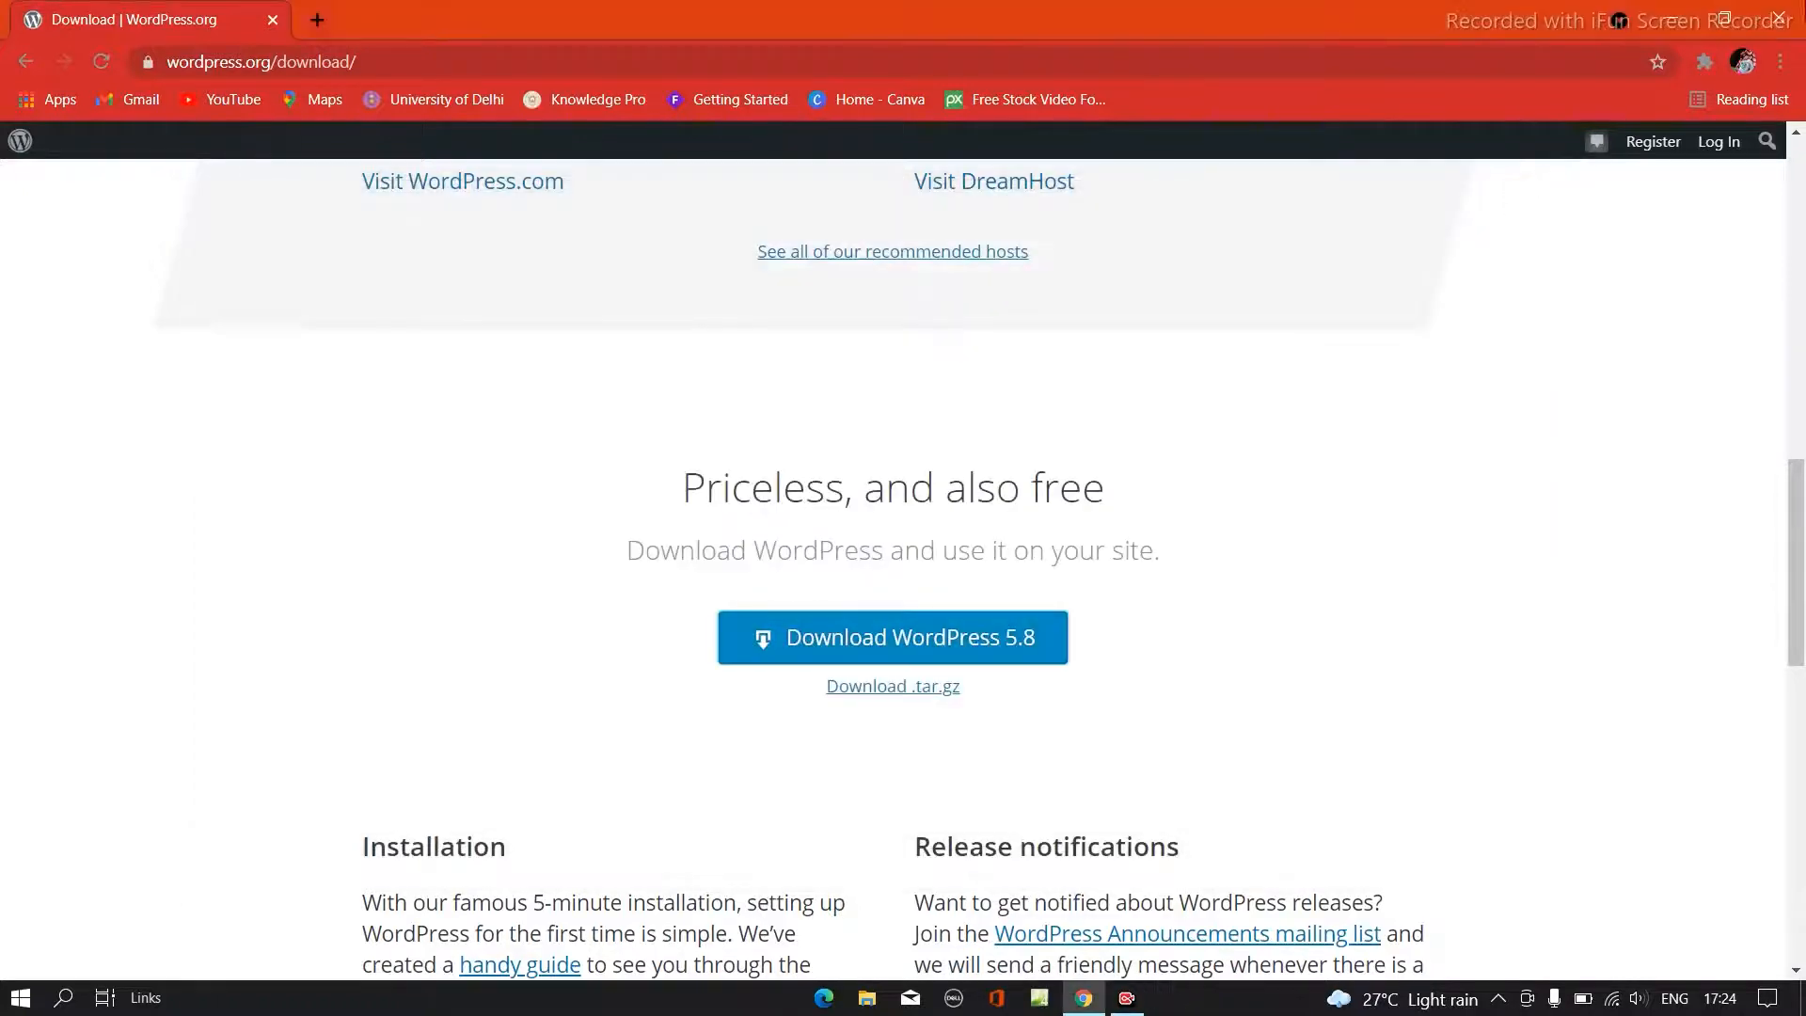
{"action": "left_click", "coordinate": [1782, 15]}
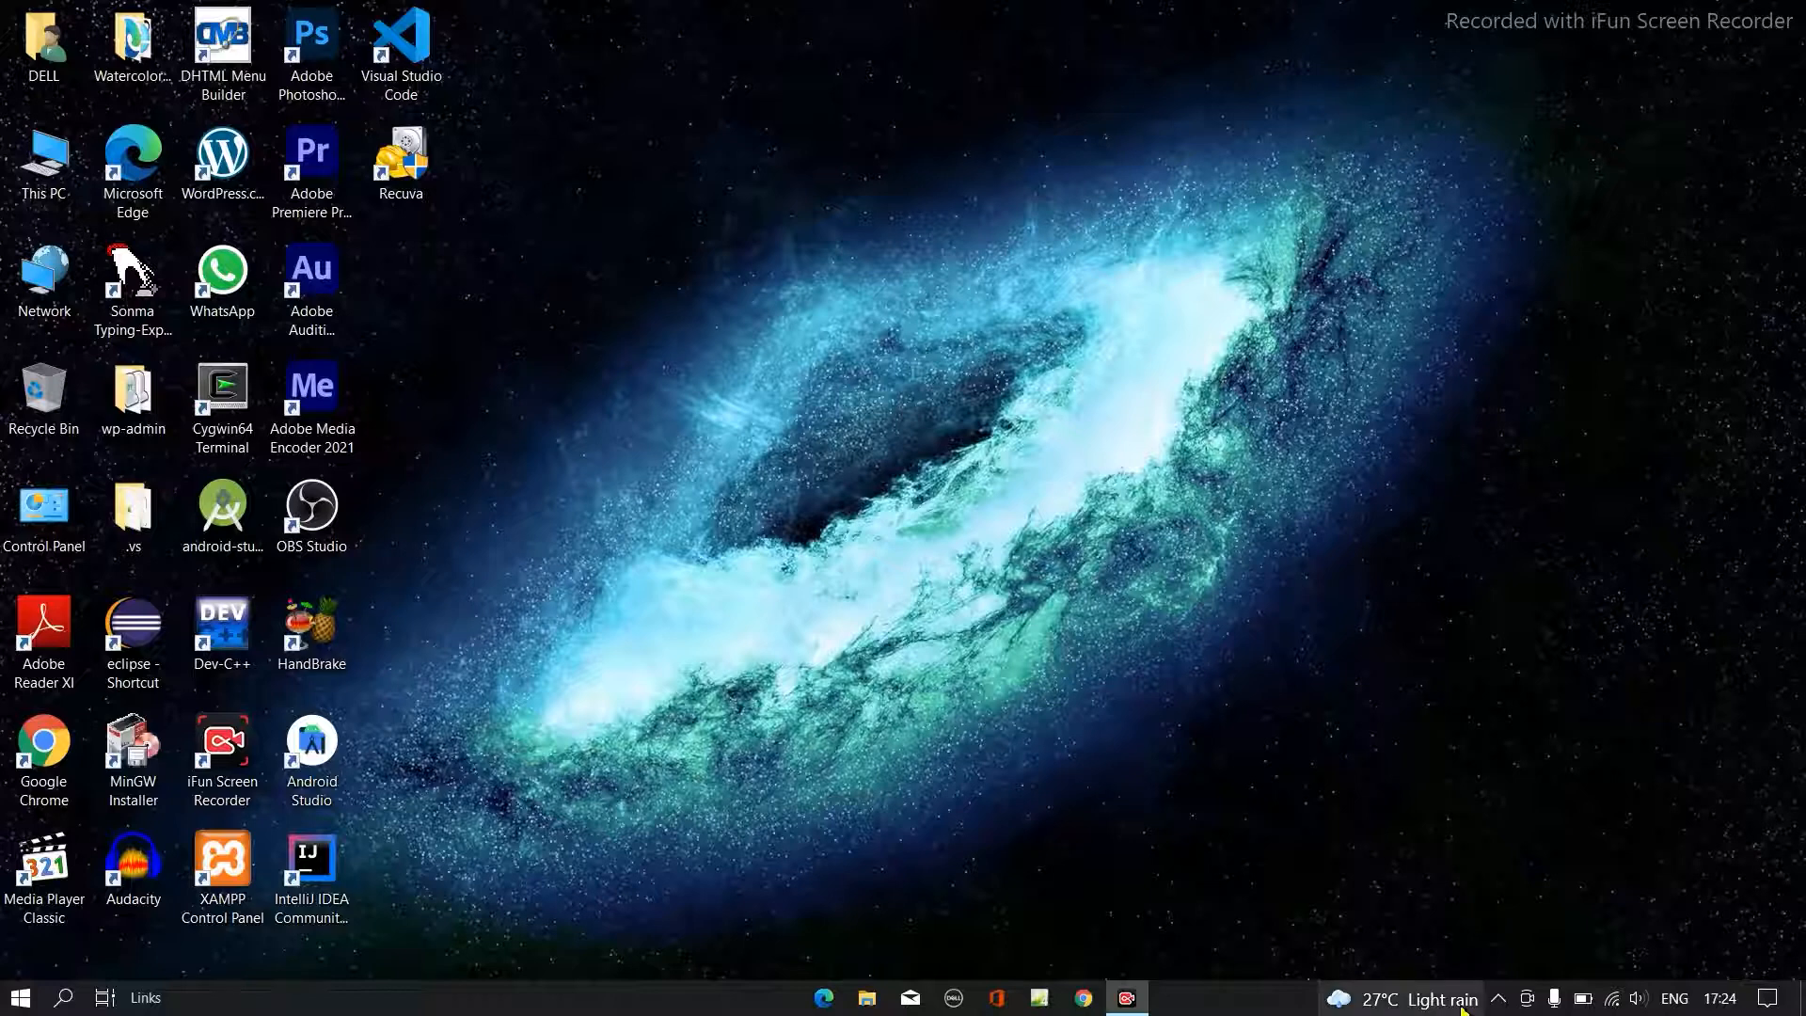
- Open File Explorer, browse to the OS (C:) drive and select the wordpress folder
{"action": "left_click", "coordinate": [868, 998]}
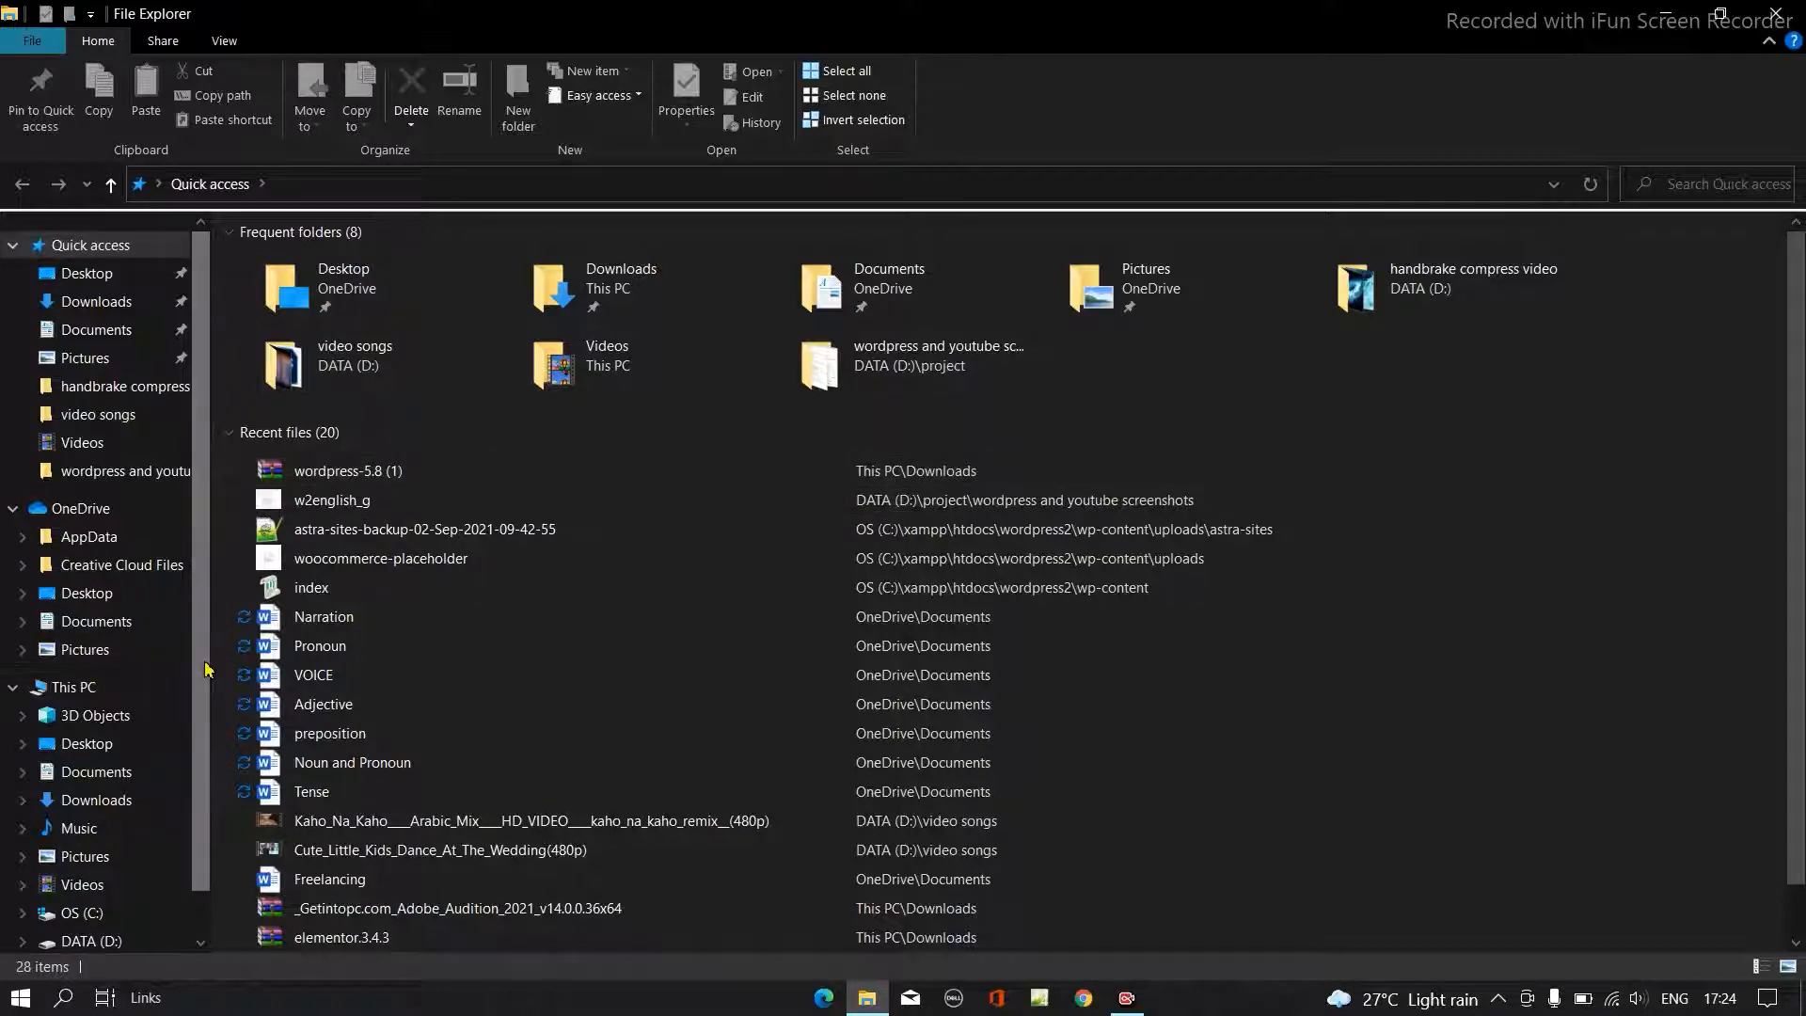
{"action": "scroll", "coordinate": [183, 729], "scroll_direction": "down", "scroll_amount": 1}
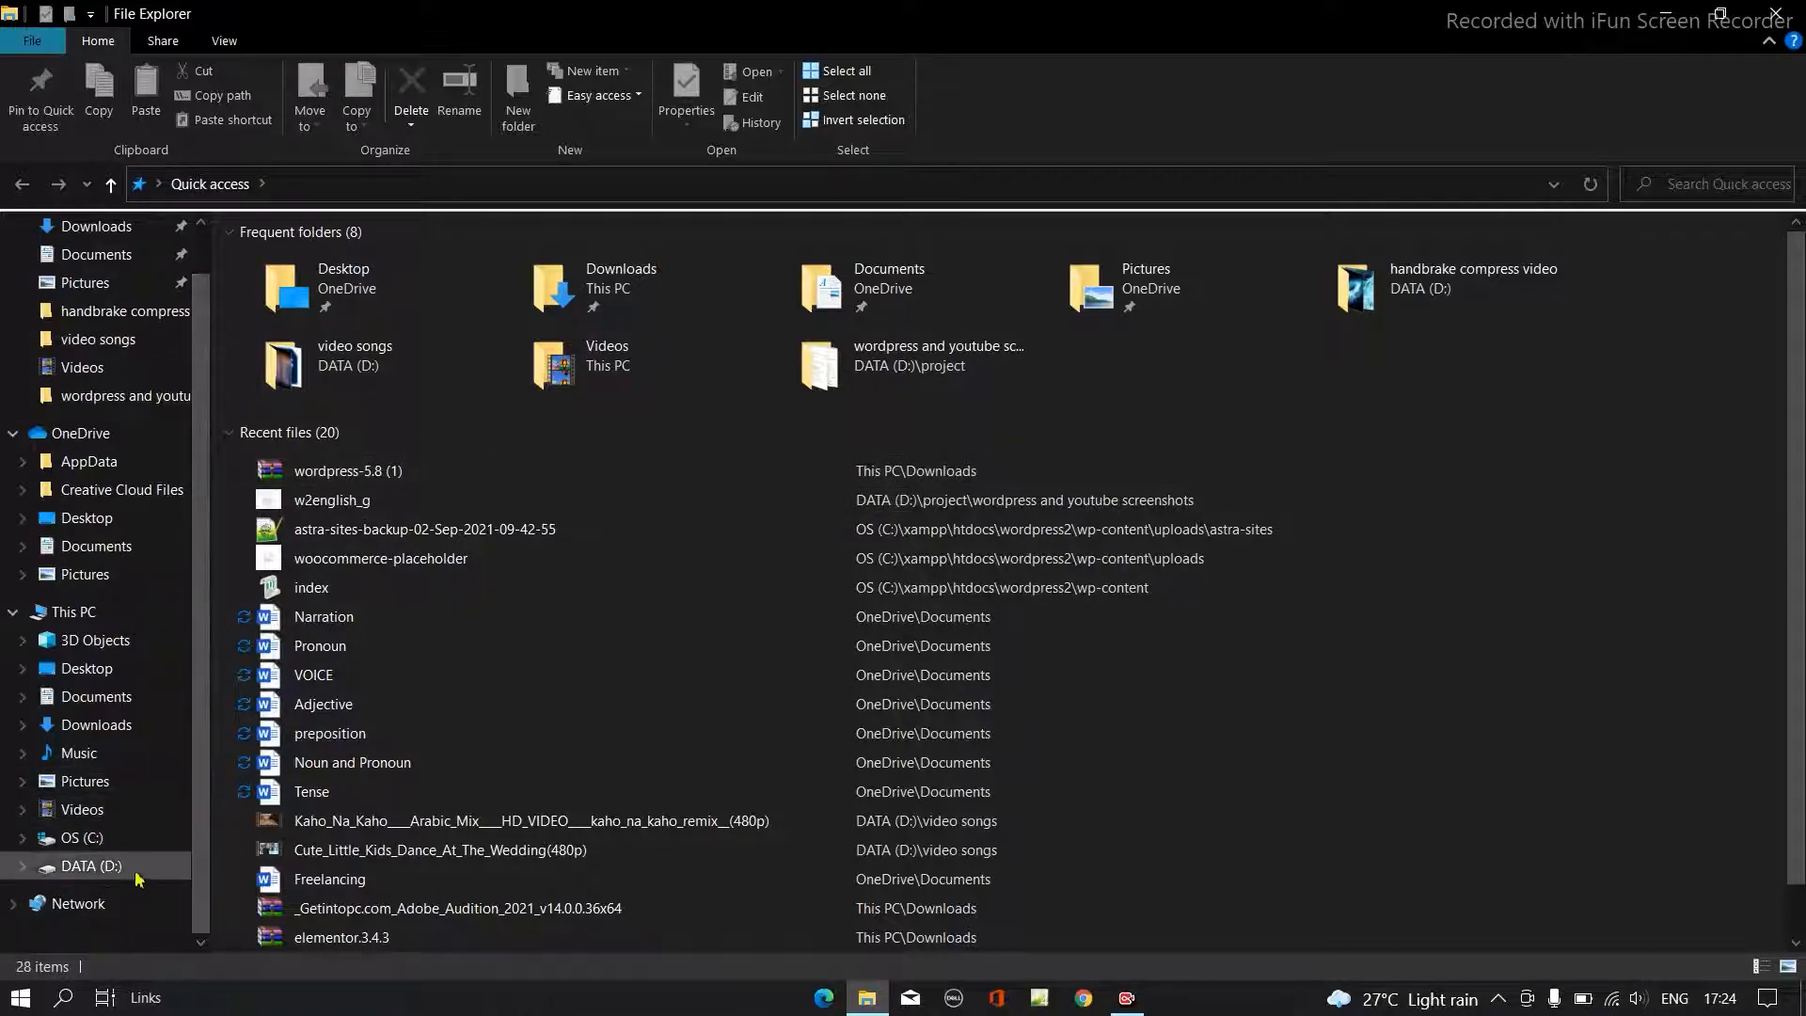
{"action": "left_click", "coordinate": [143, 841]}
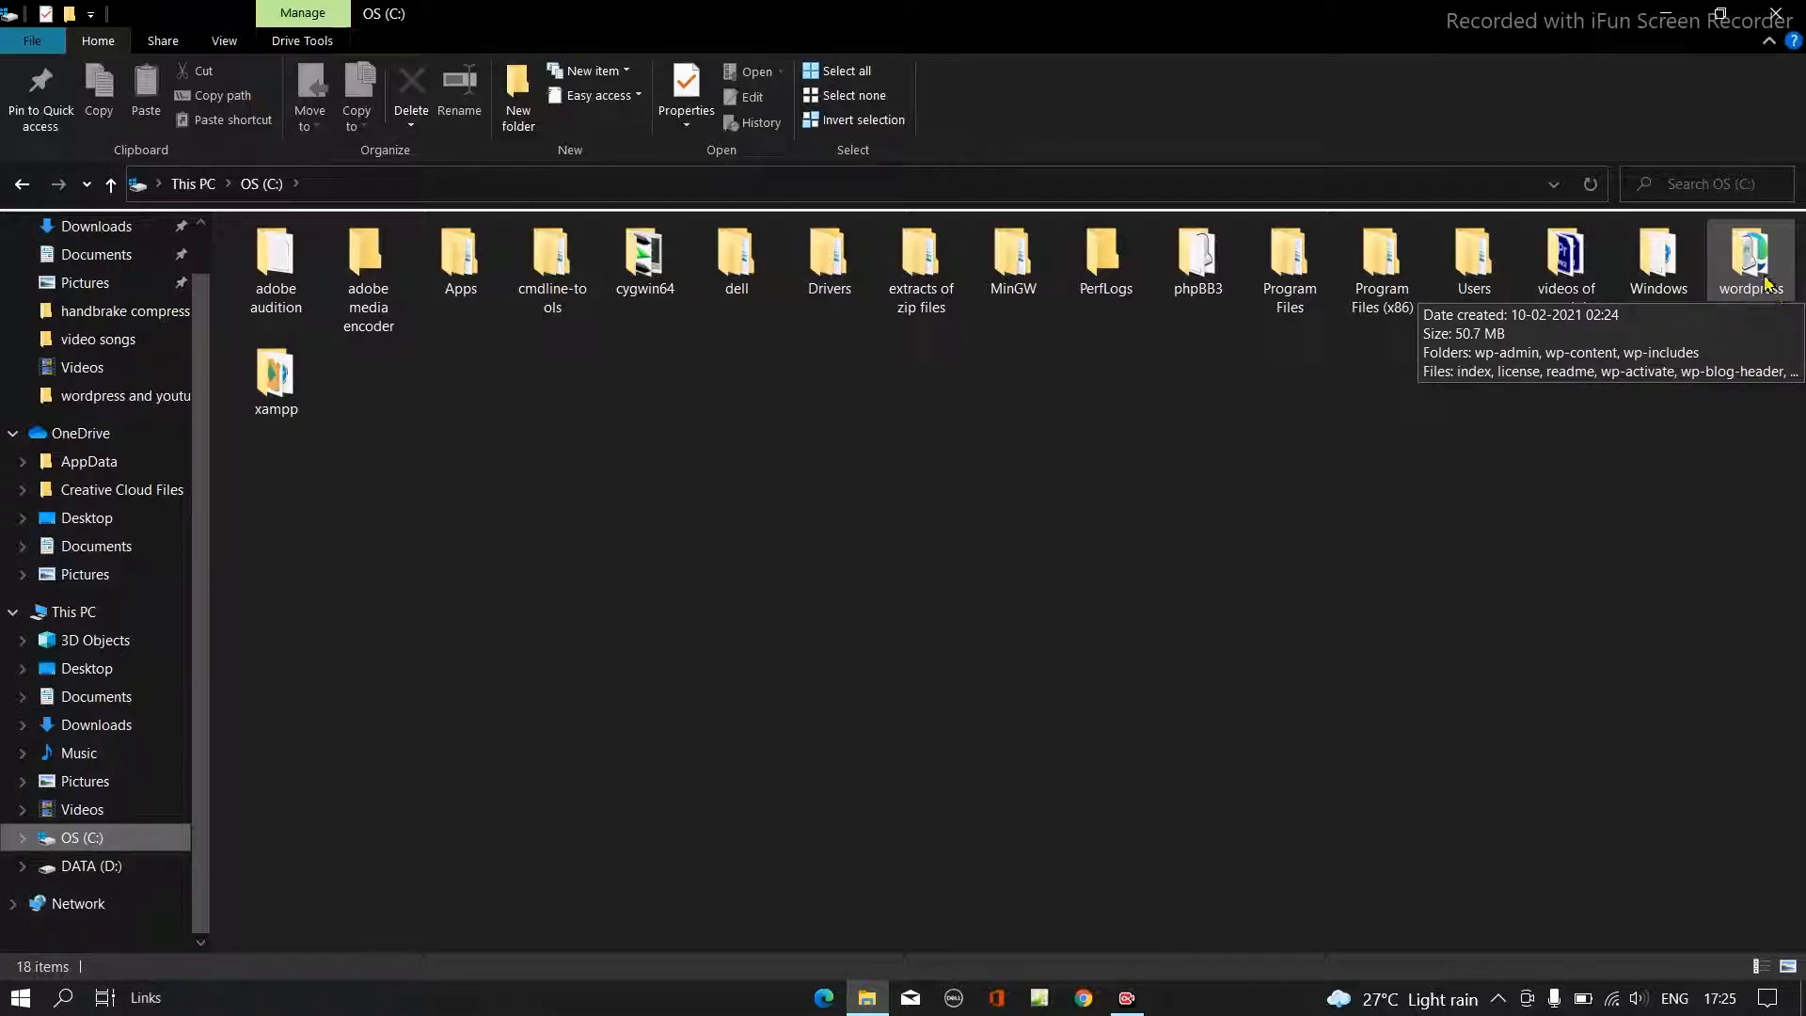
{"action": "left_click", "coordinate": [1764, 284]}
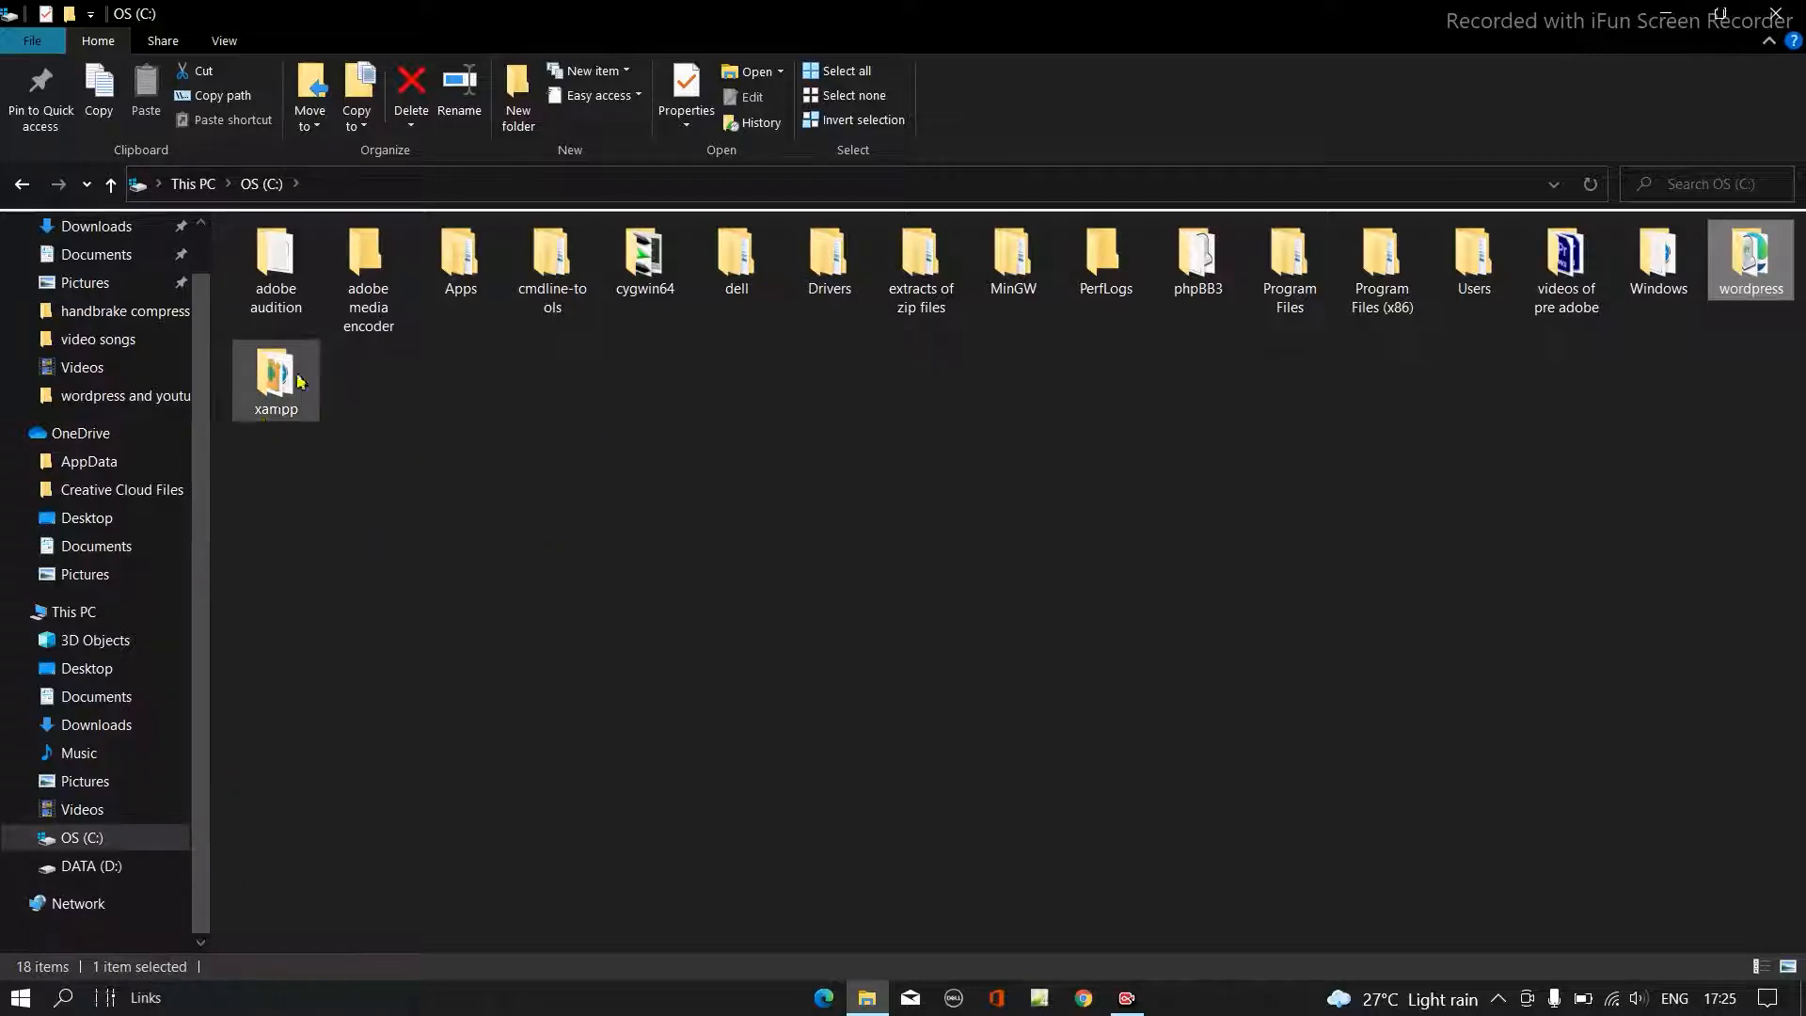
- Look through the contents of the xampp folder on drive C:, return to the drive and close File Explorer
{"action": "double_click", "coordinate": [280, 399]}
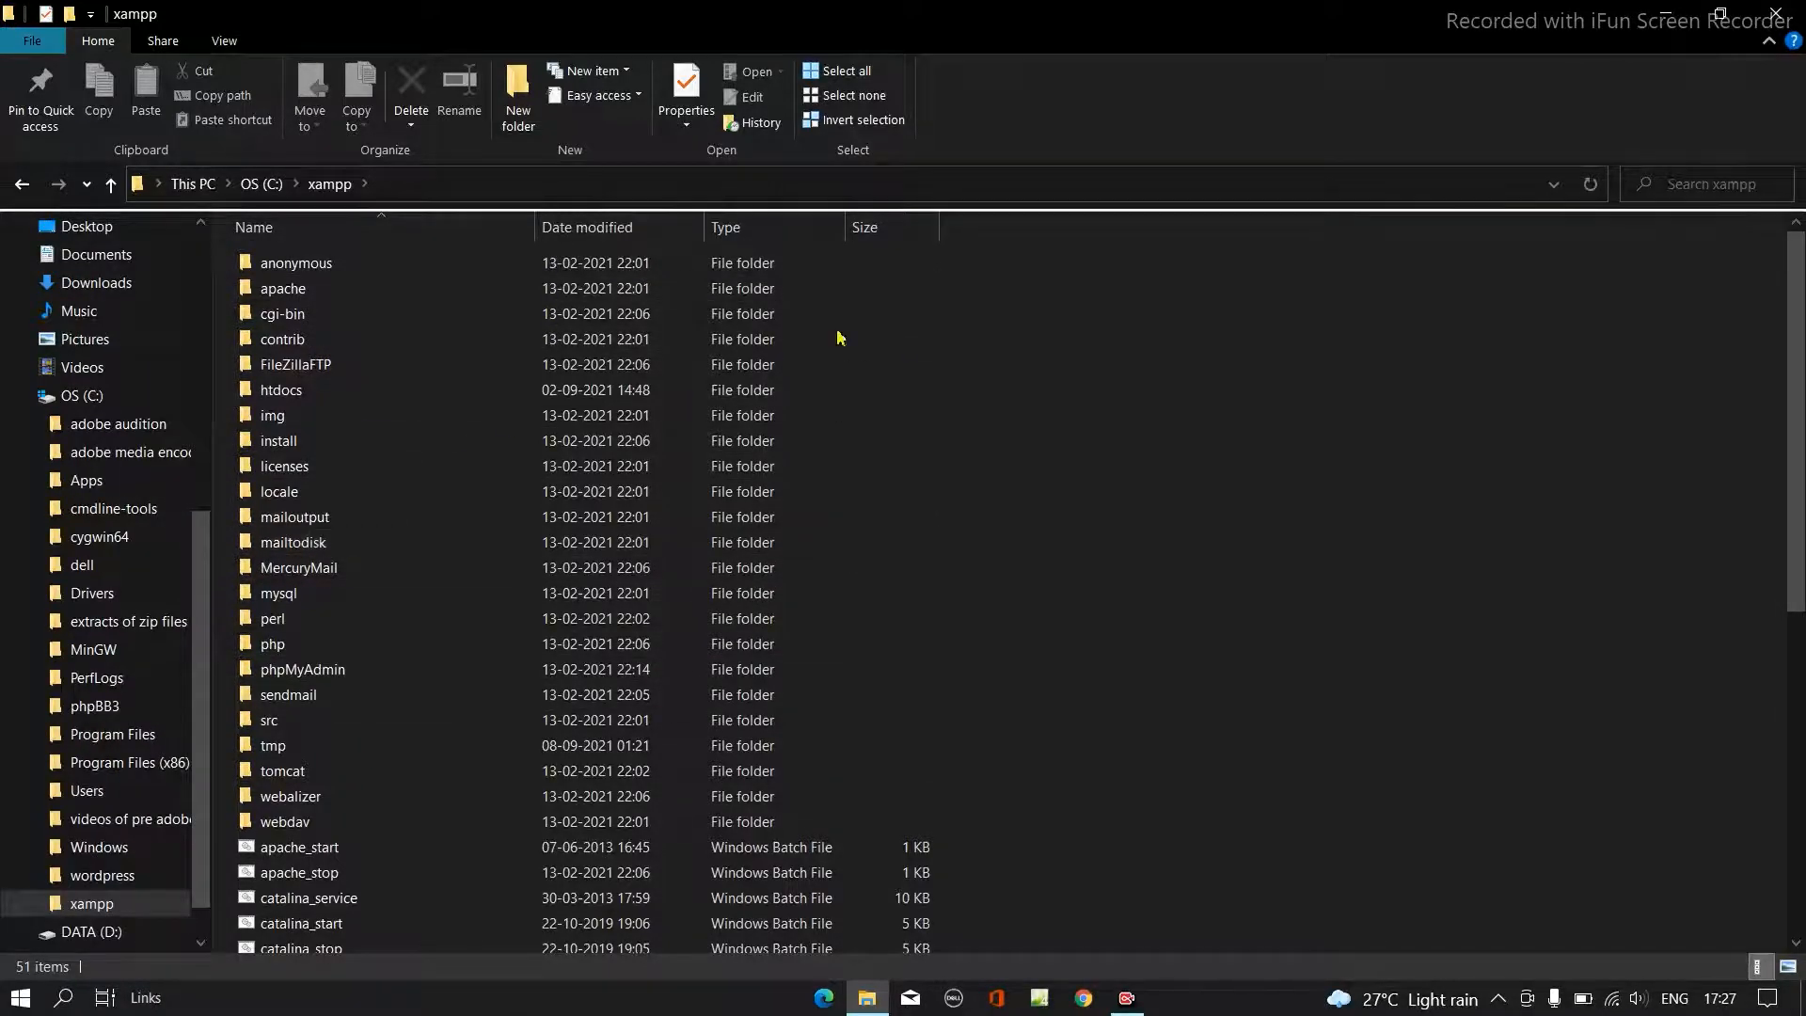
{"action": "scroll", "coordinate": [1079, 511], "scroll_direction": "down", "scroll_amount": 5}
{"action": "scroll", "coordinate": [1079, 510], "scroll_direction": "down", "scroll_amount": 4}
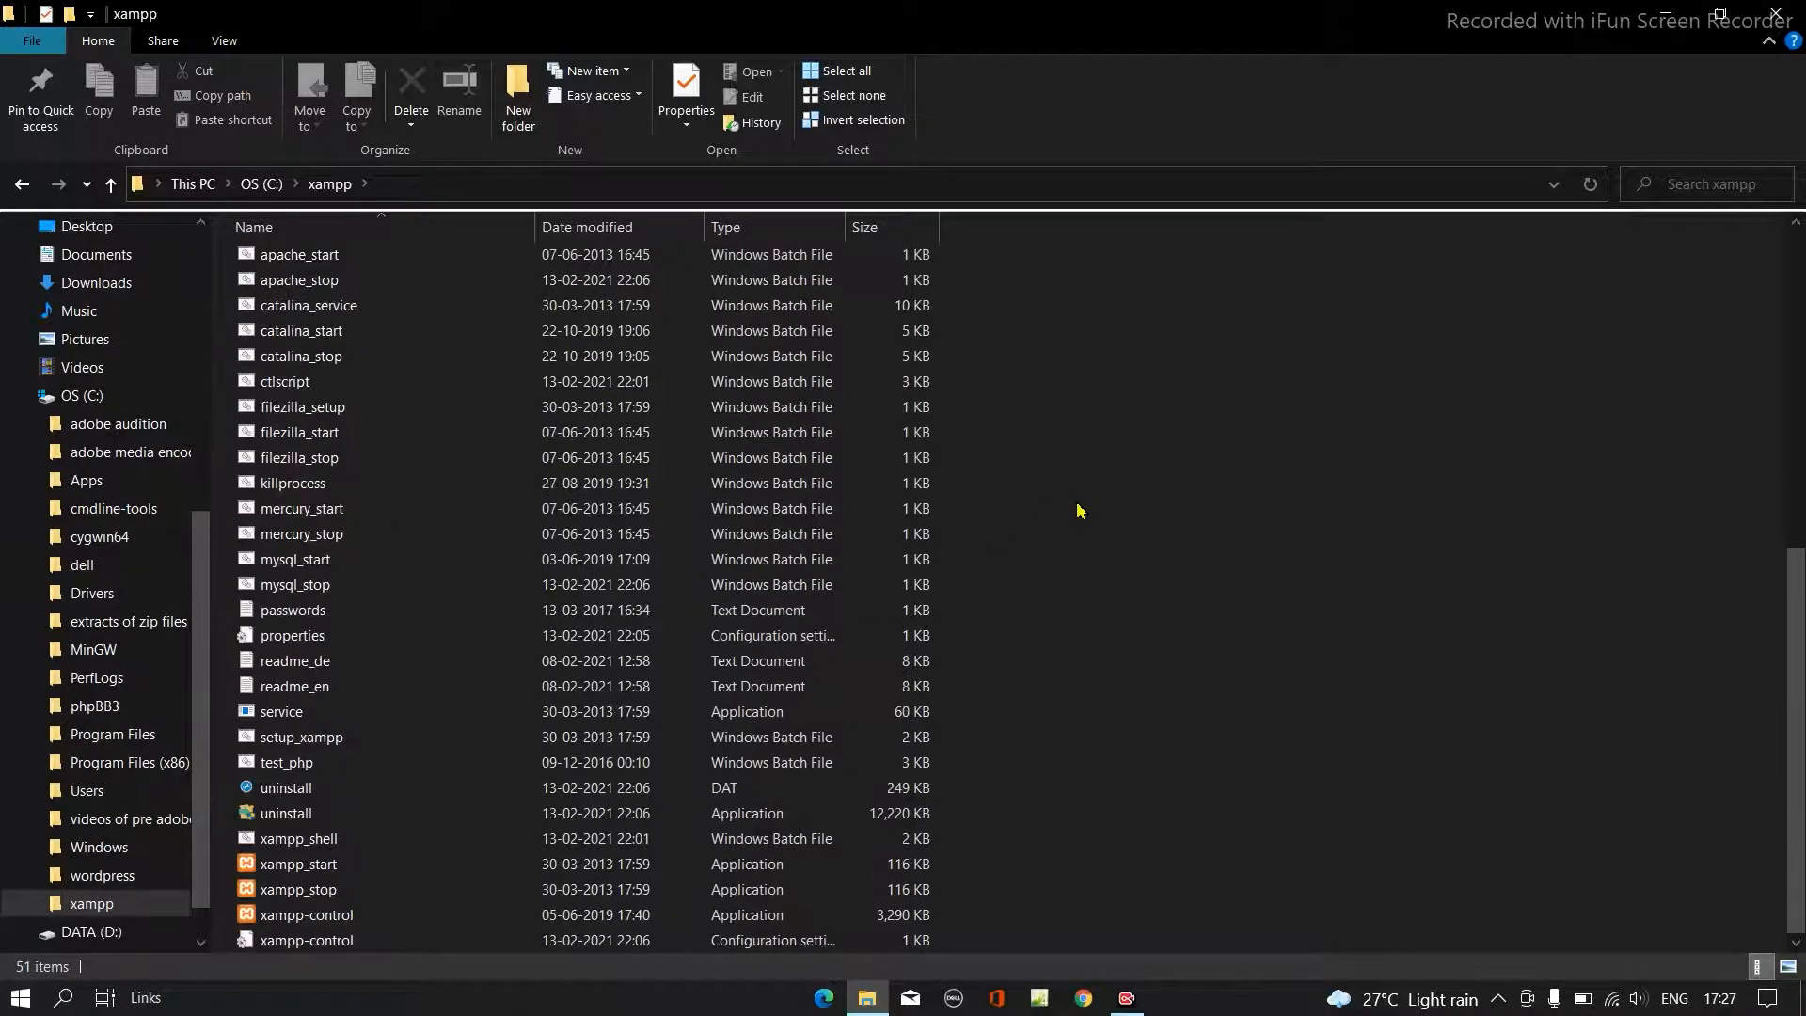
{"action": "scroll", "coordinate": [1076, 508], "scroll_direction": "up", "scroll_amount": 8}
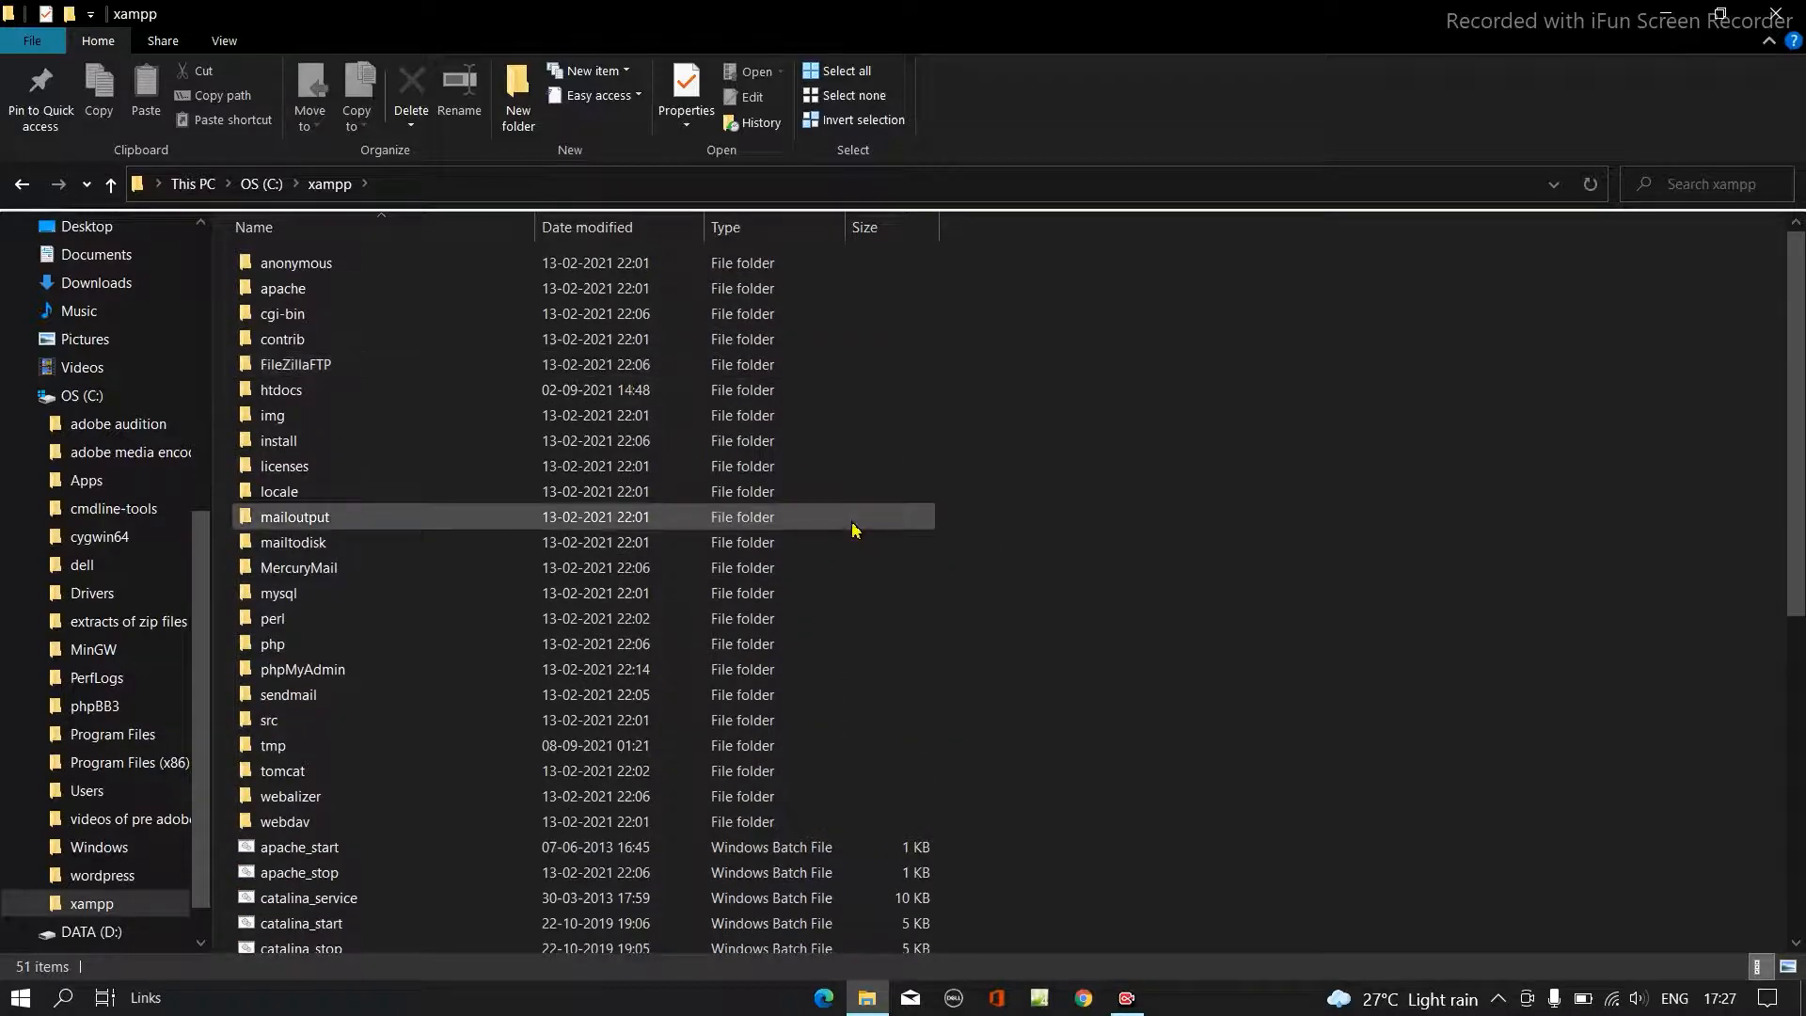
{"action": "left_click", "coordinate": [28, 186]}
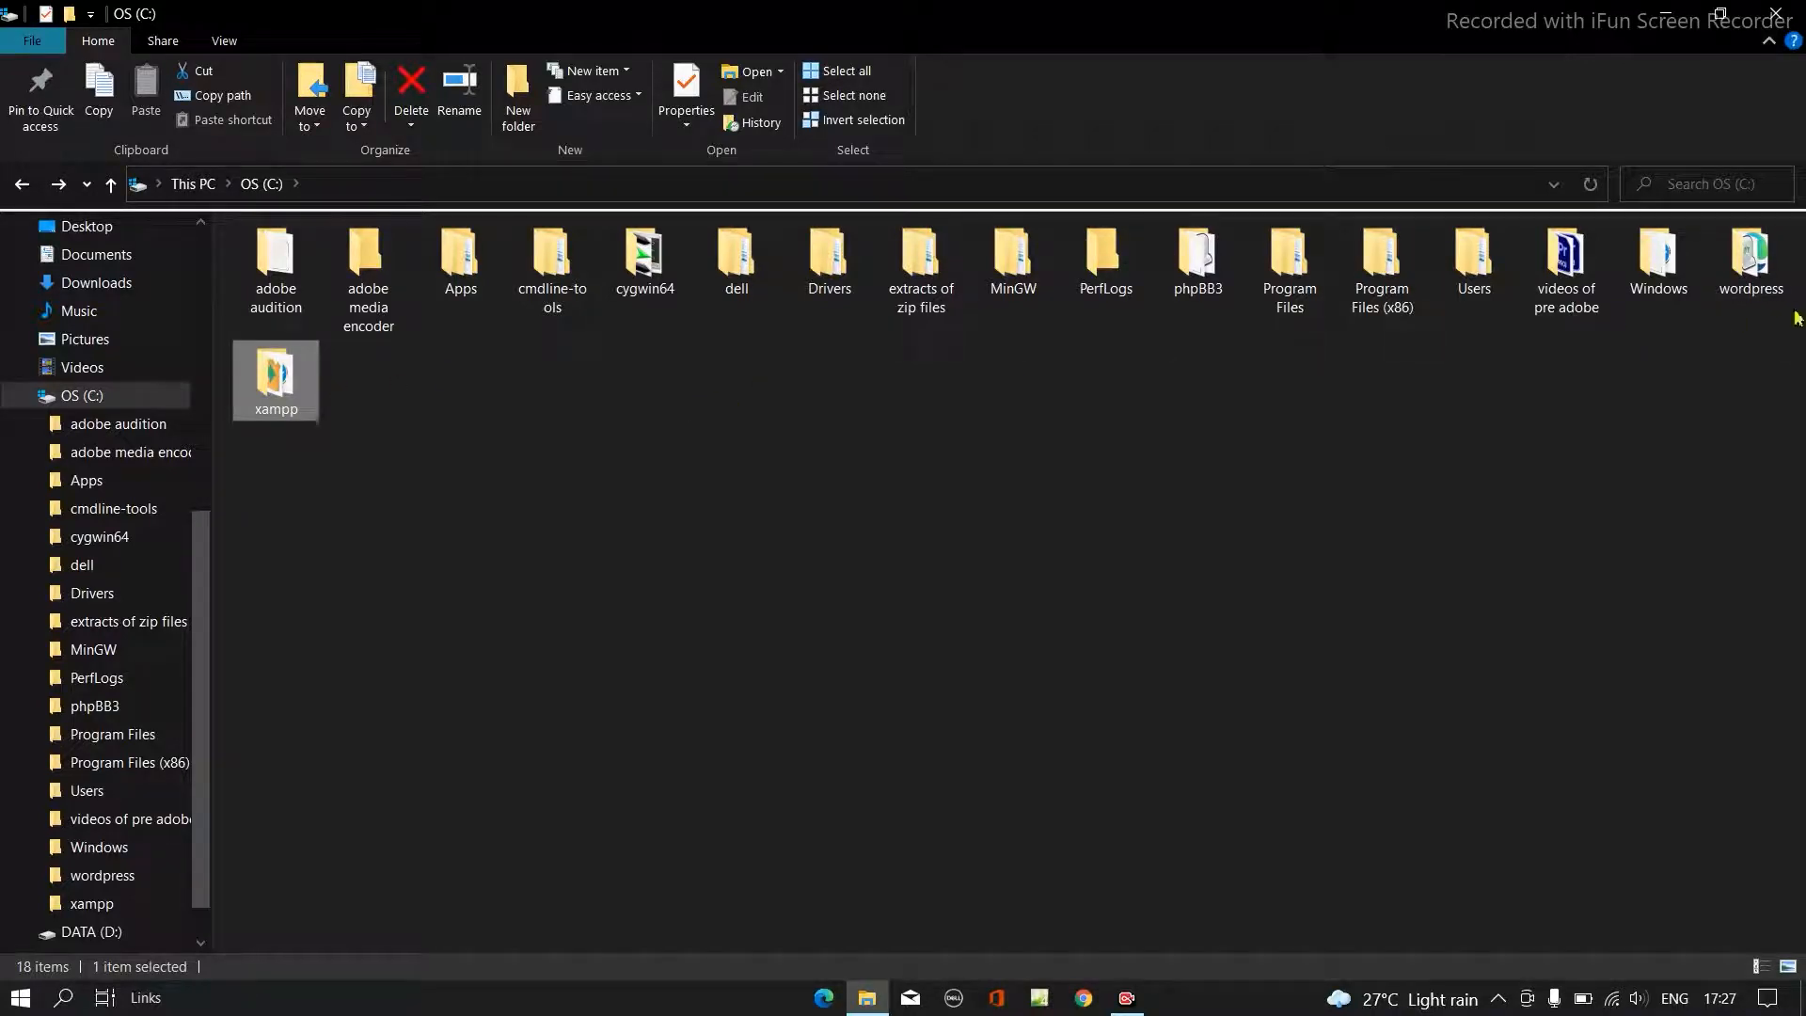
{"action": "left_click", "coordinate": [1775, 11]}
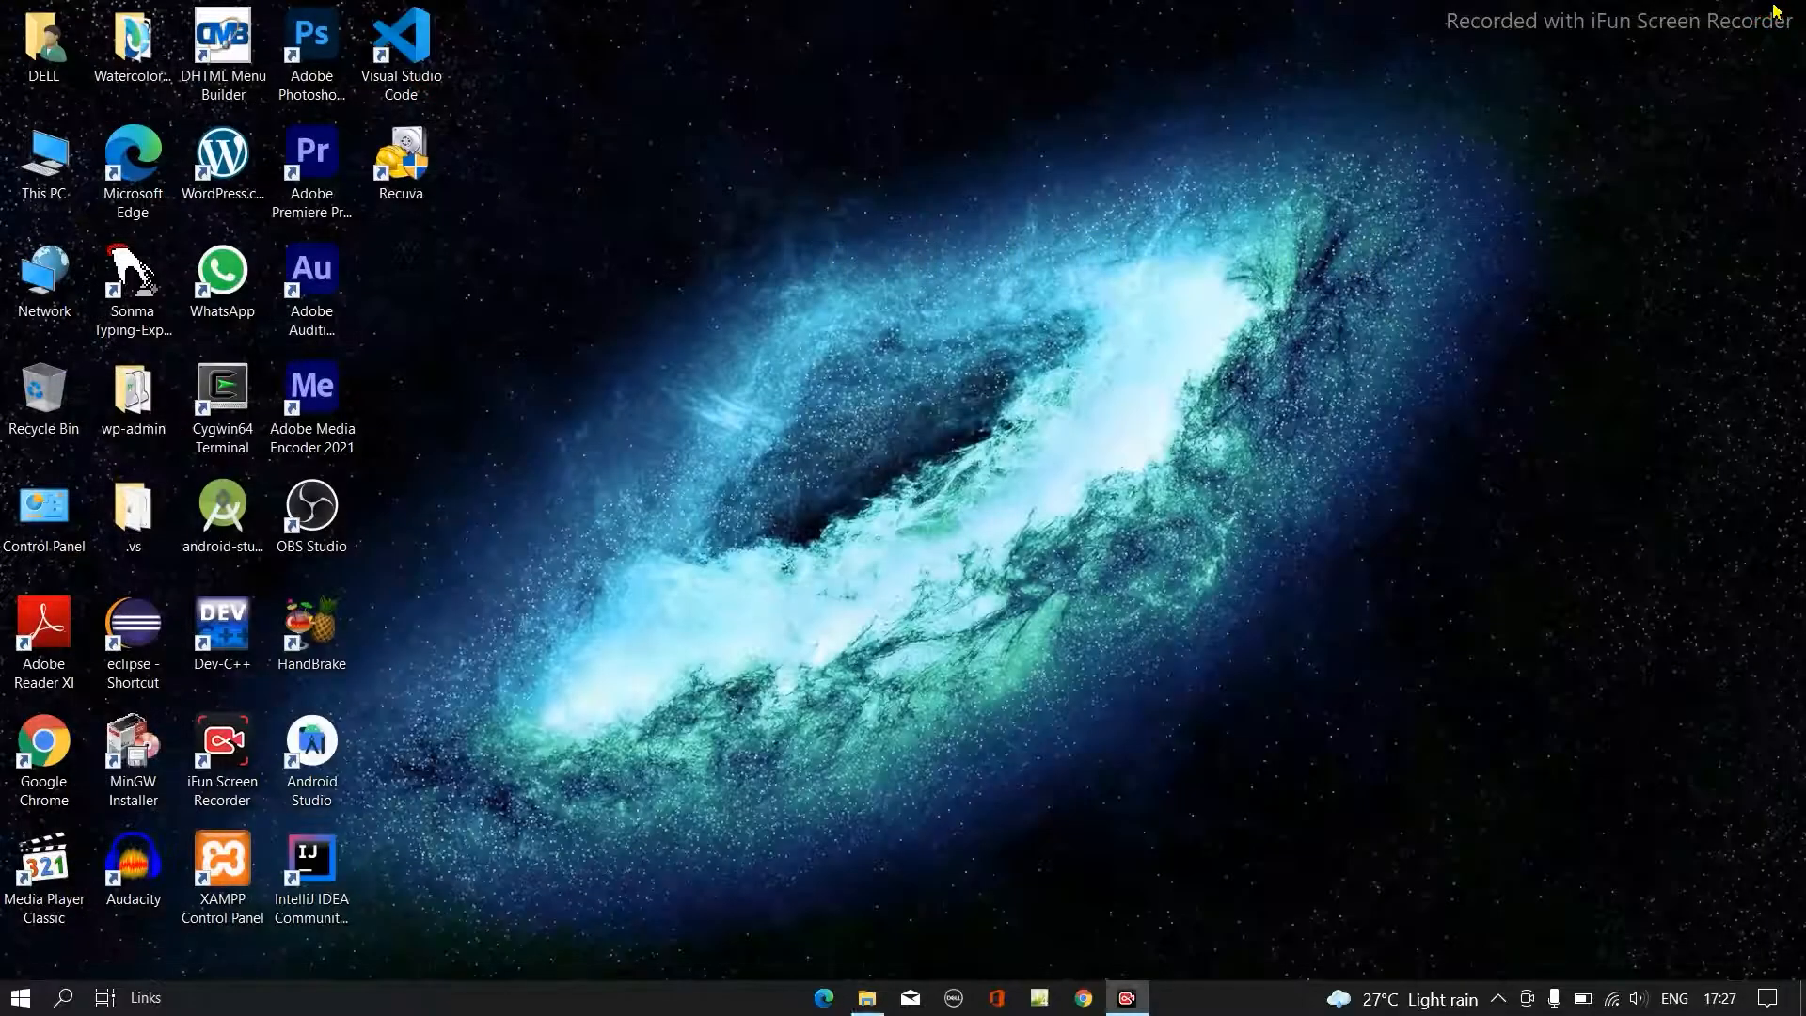
- Search Windows for "xamp" and launch the XAMPP Control Panel
{"action": "left_click", "coordinate": [57, 999]}
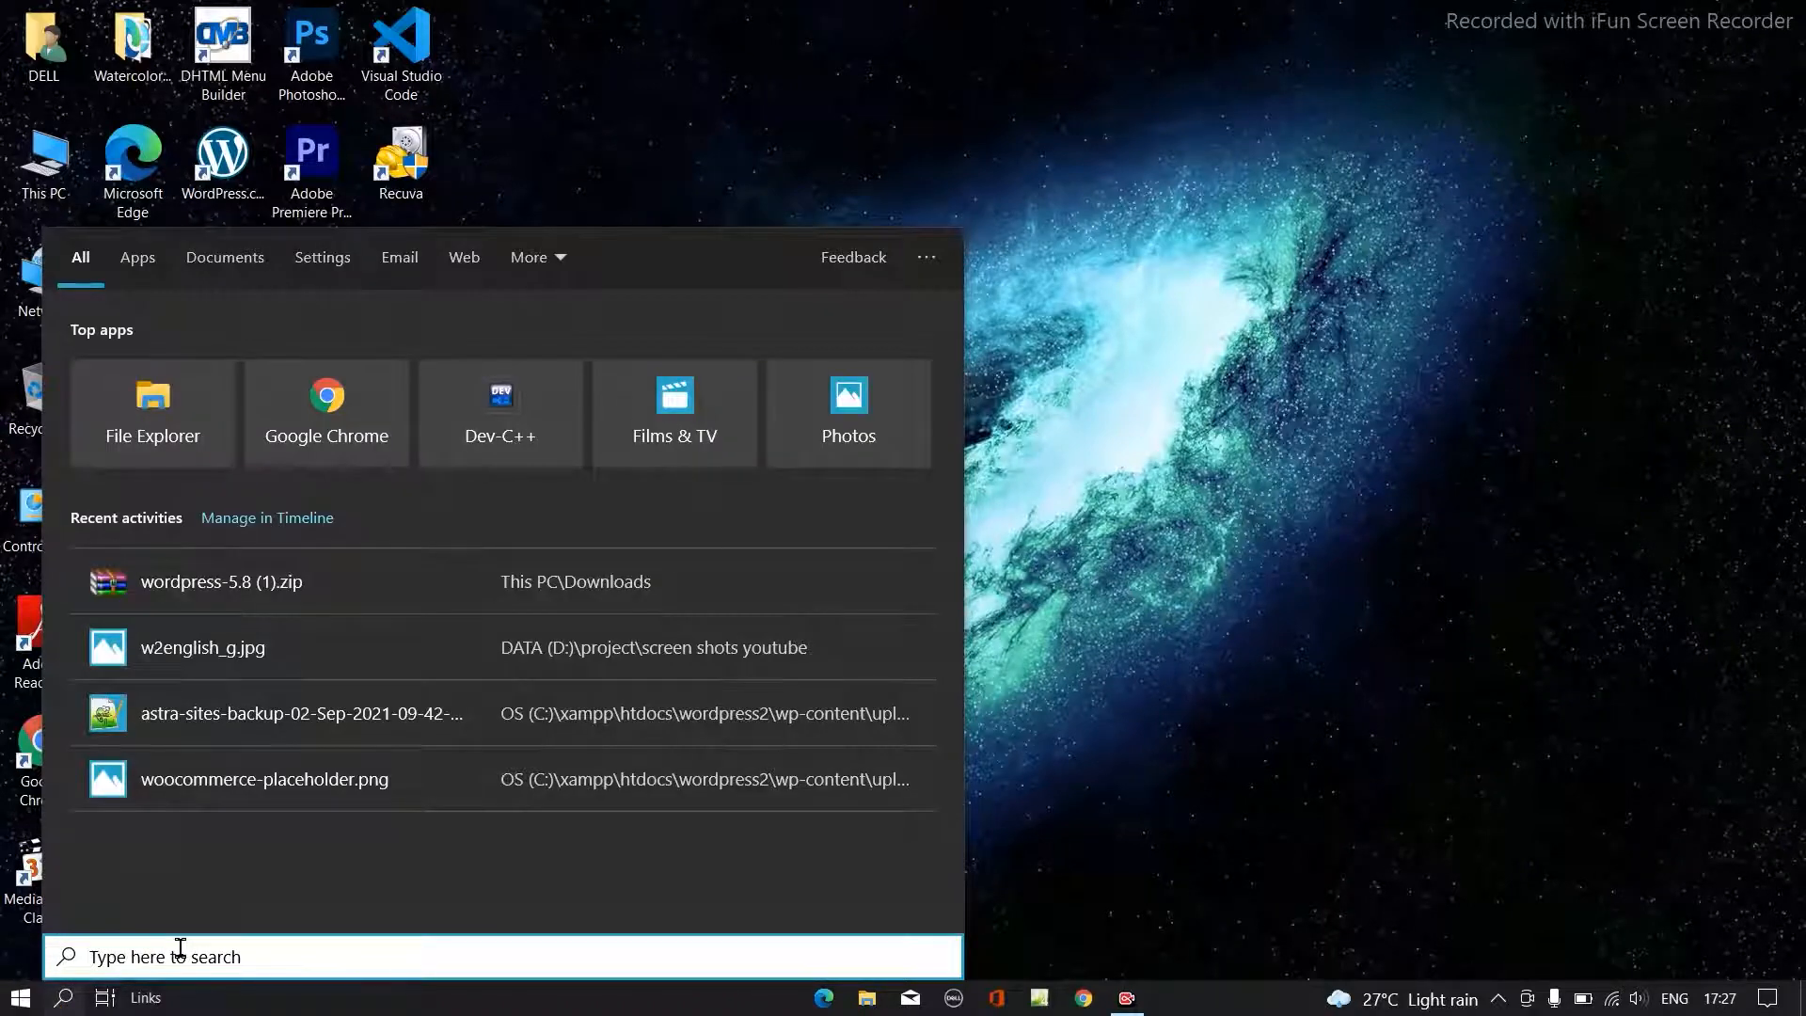
{"action": "type", "text": "xa"}
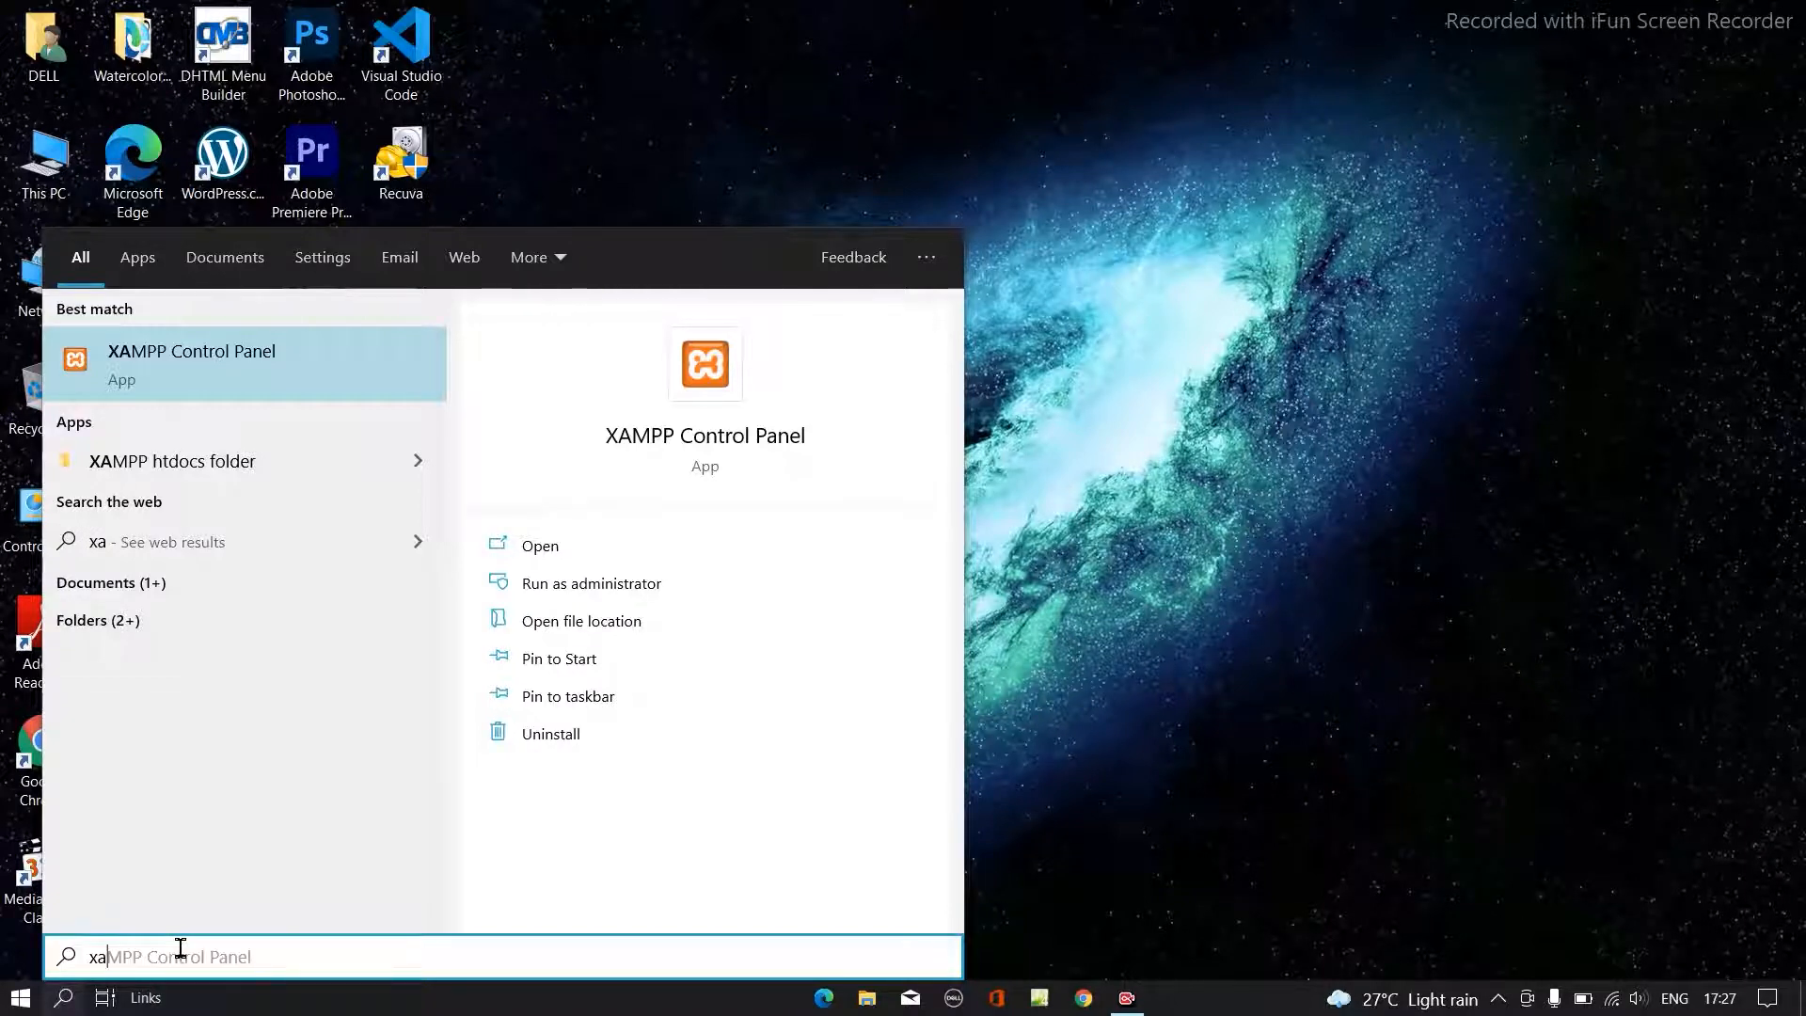
{"action": "type", "text": "mp"}
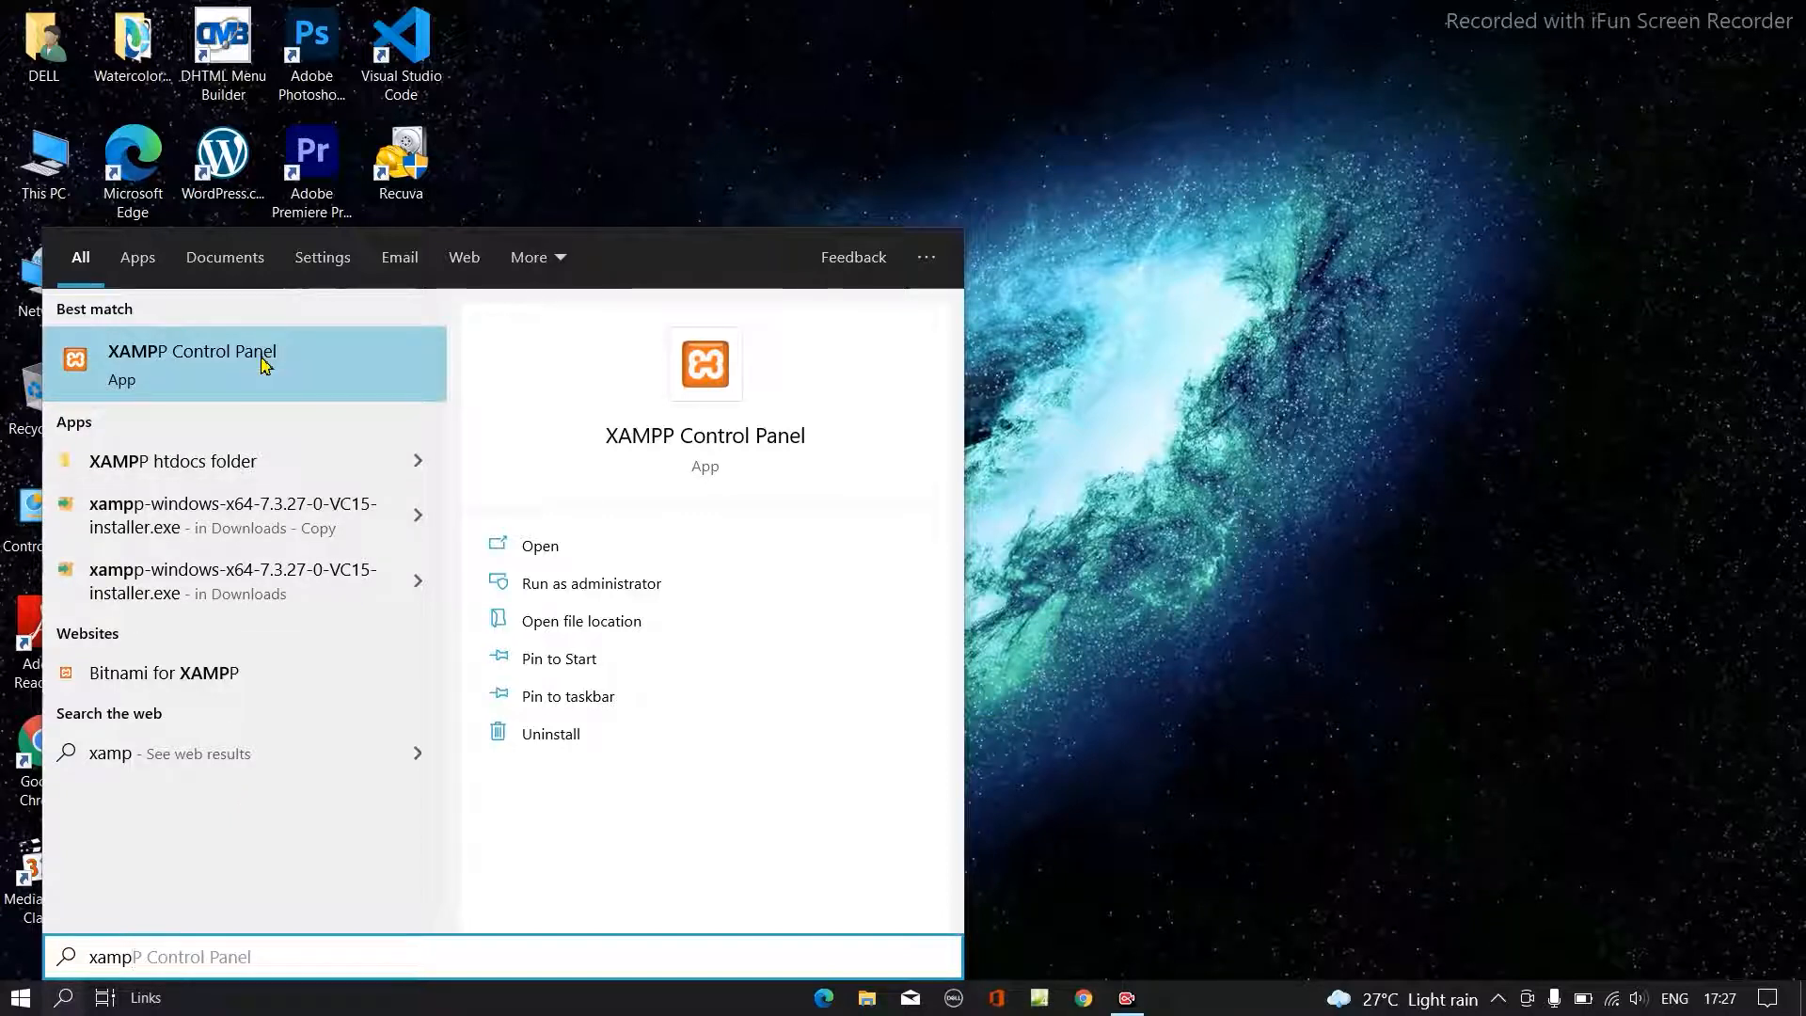
{"action": "left_click", "coordinate": [264, 365]}
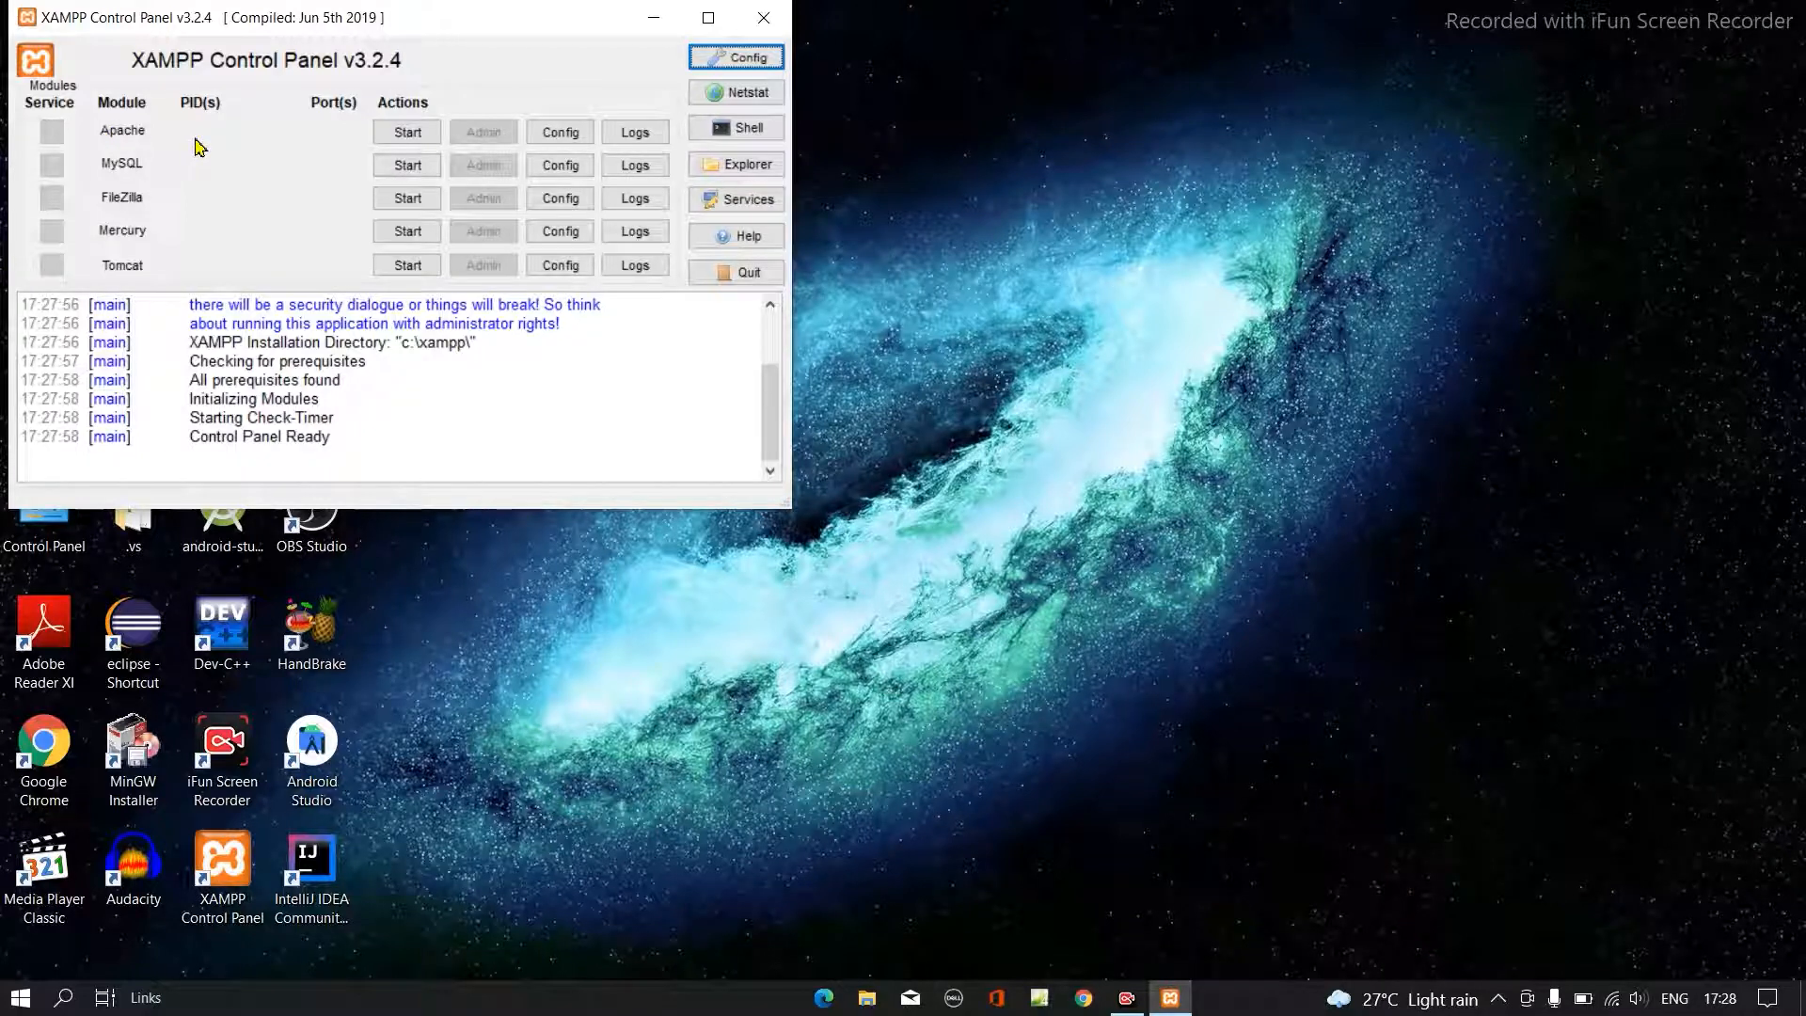
- Start the Apache and MySQL modules and minimize the XAMPP Control Panel
{"action": "left_click", "coordinate": [406, 138]}
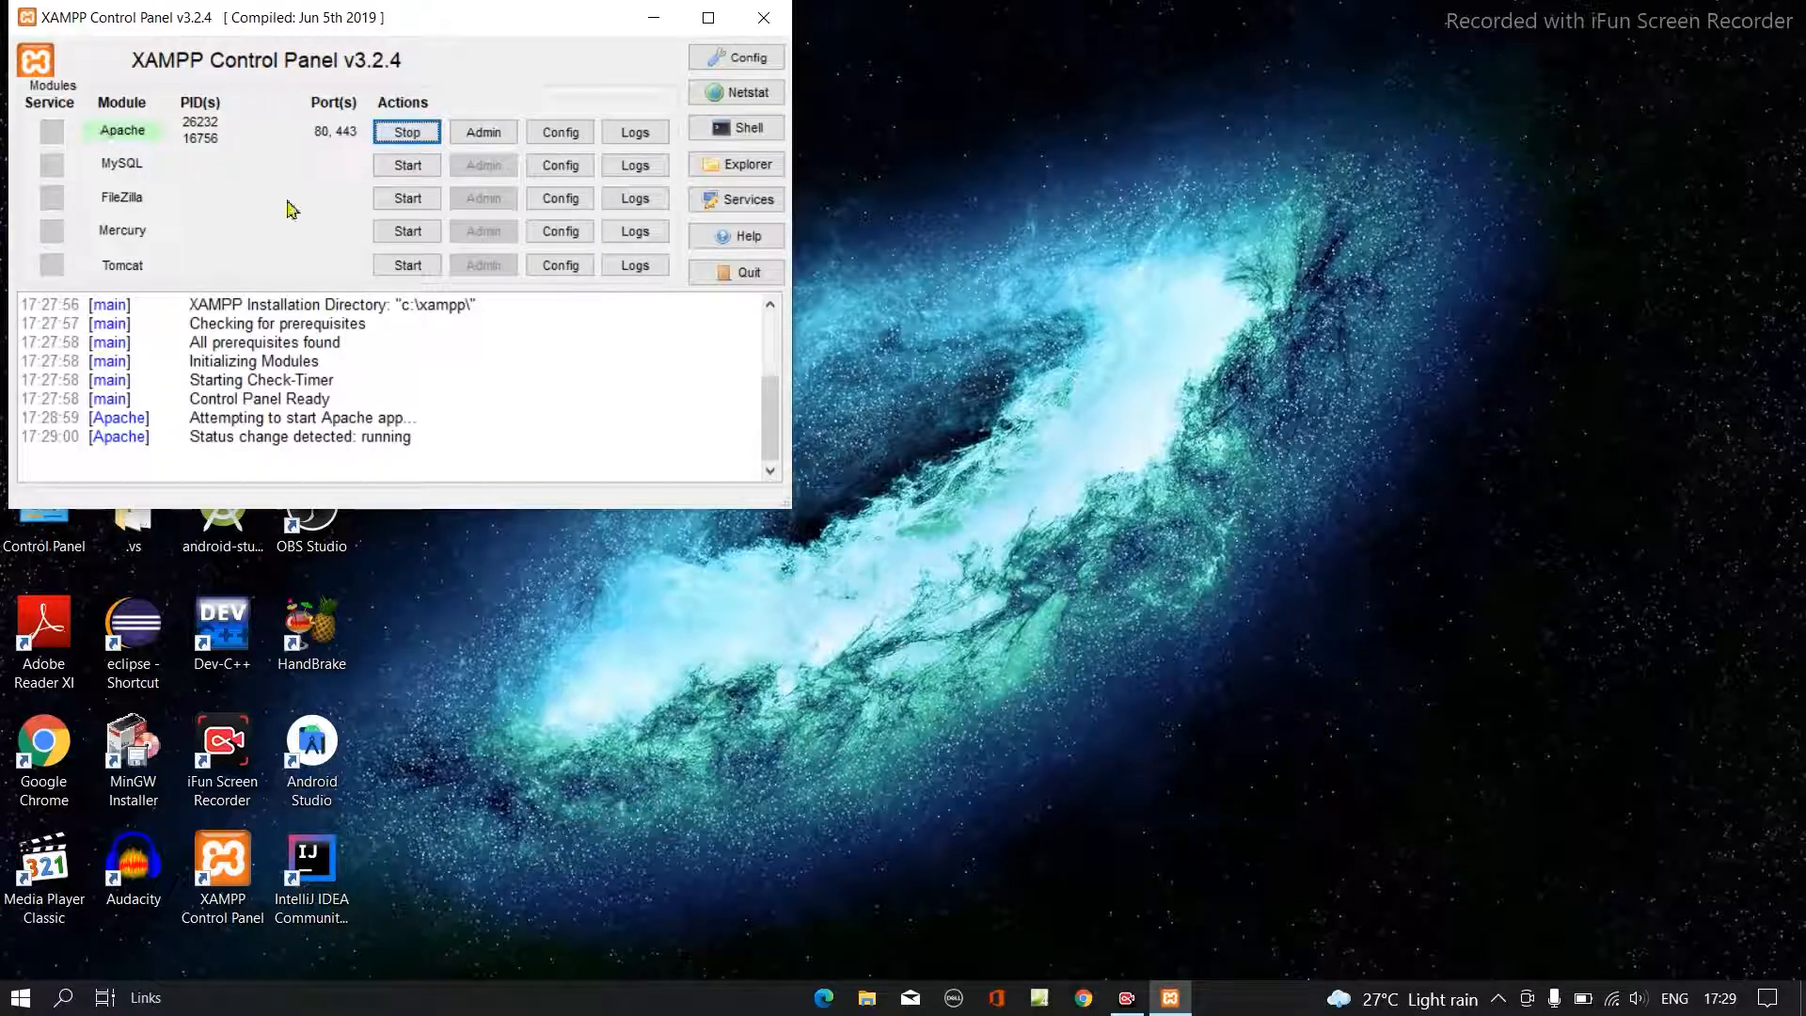
{"action": "left_click", "coordinate": [407, 166]}
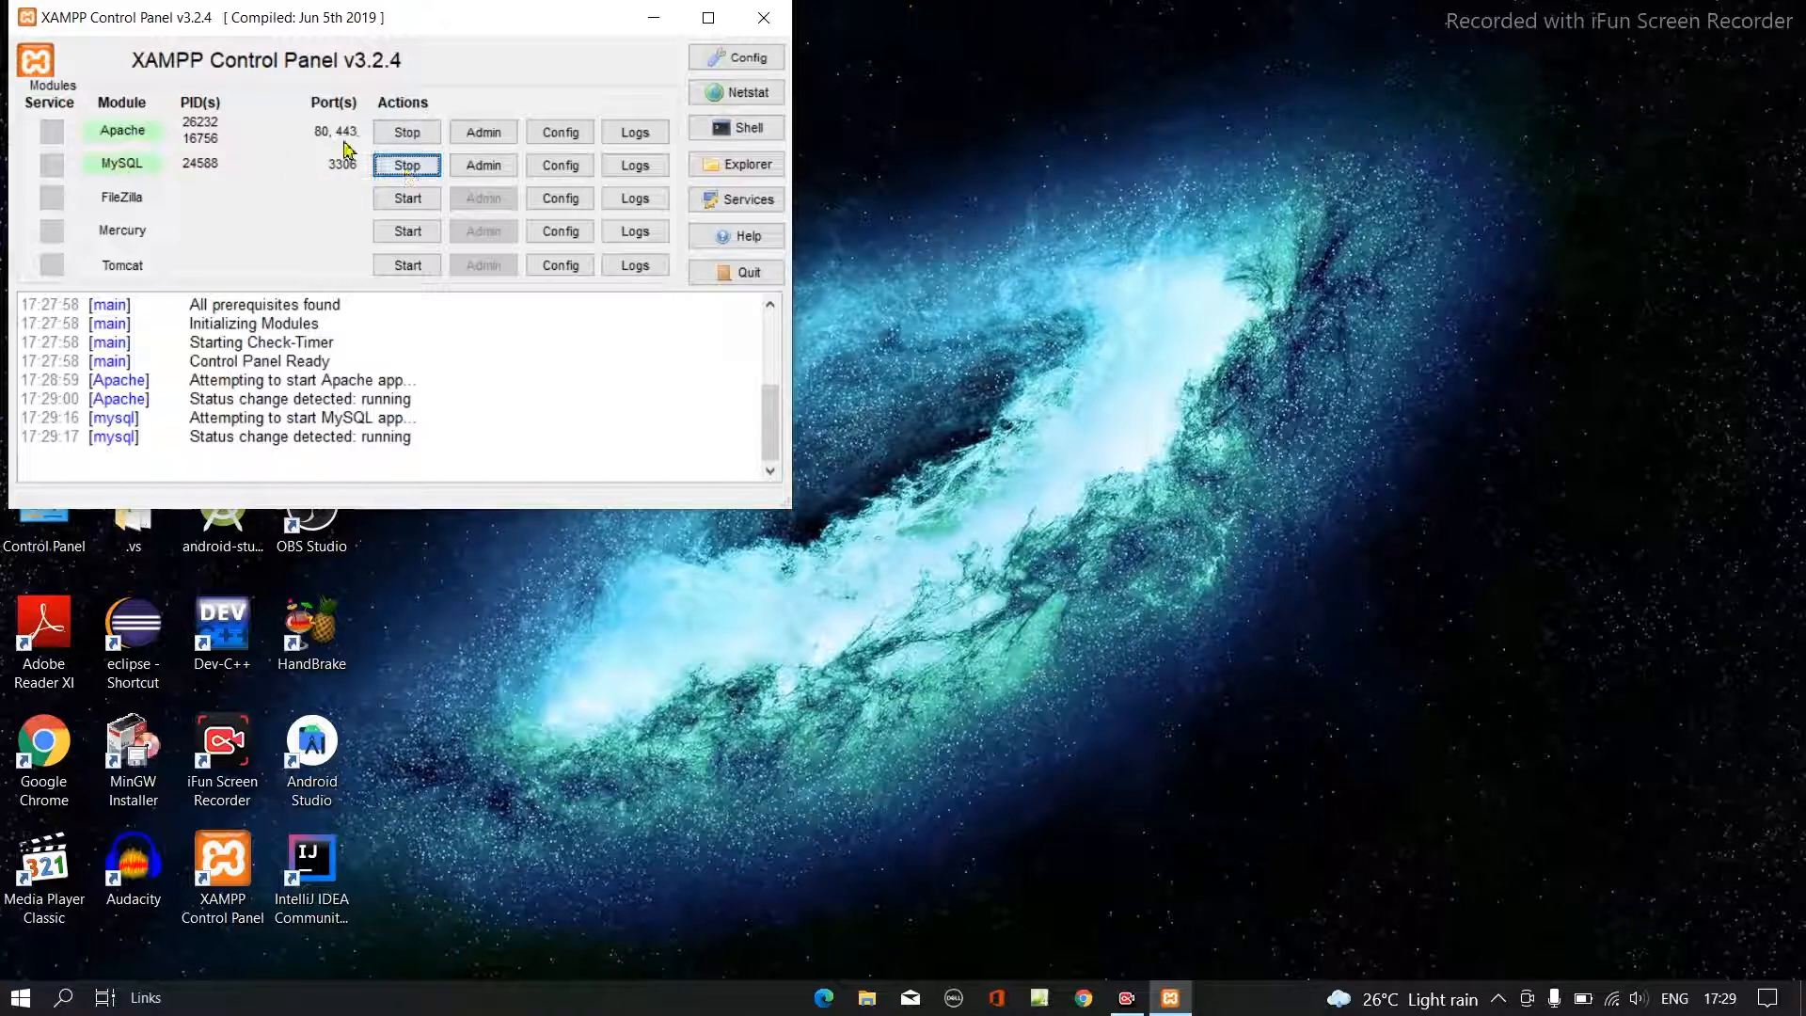
{"action": "left_click", "coordinate": [658, 21]}
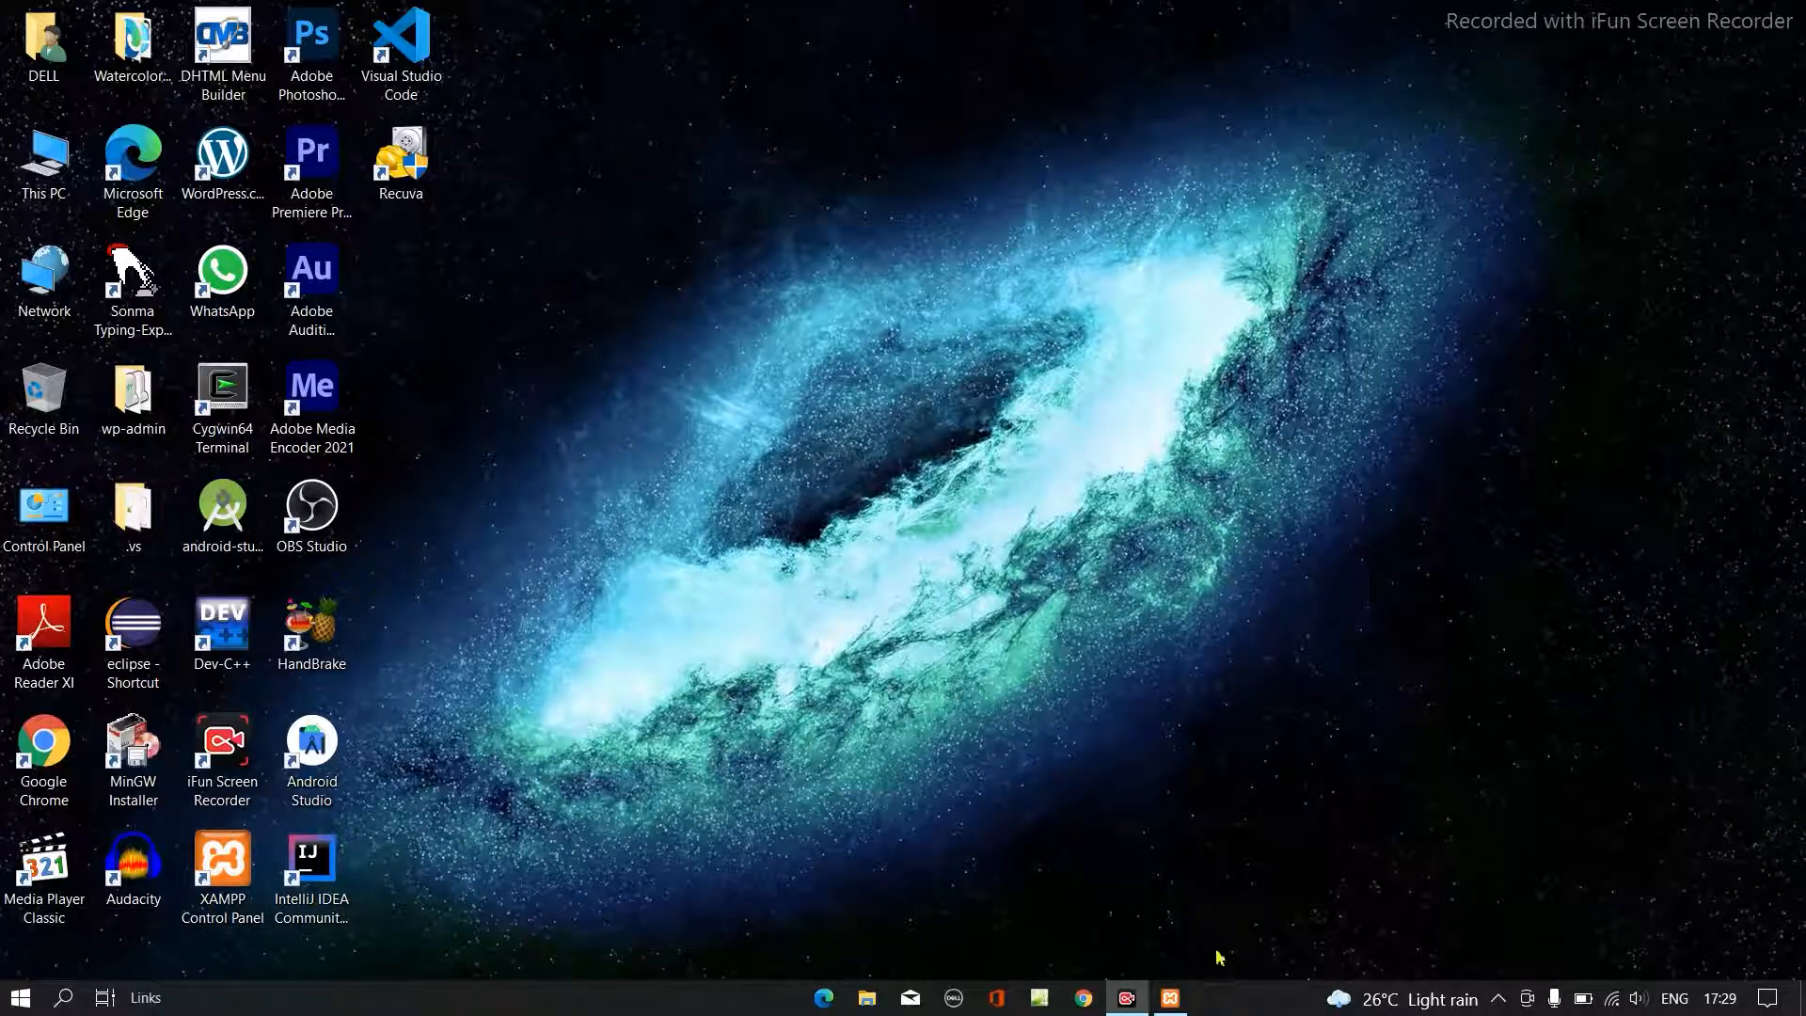
- Launch Google Chrome and open phpMyAdmin at localhost/phpmyadmin/
{"action": "left_click", "coordinate": [1085, 999]}
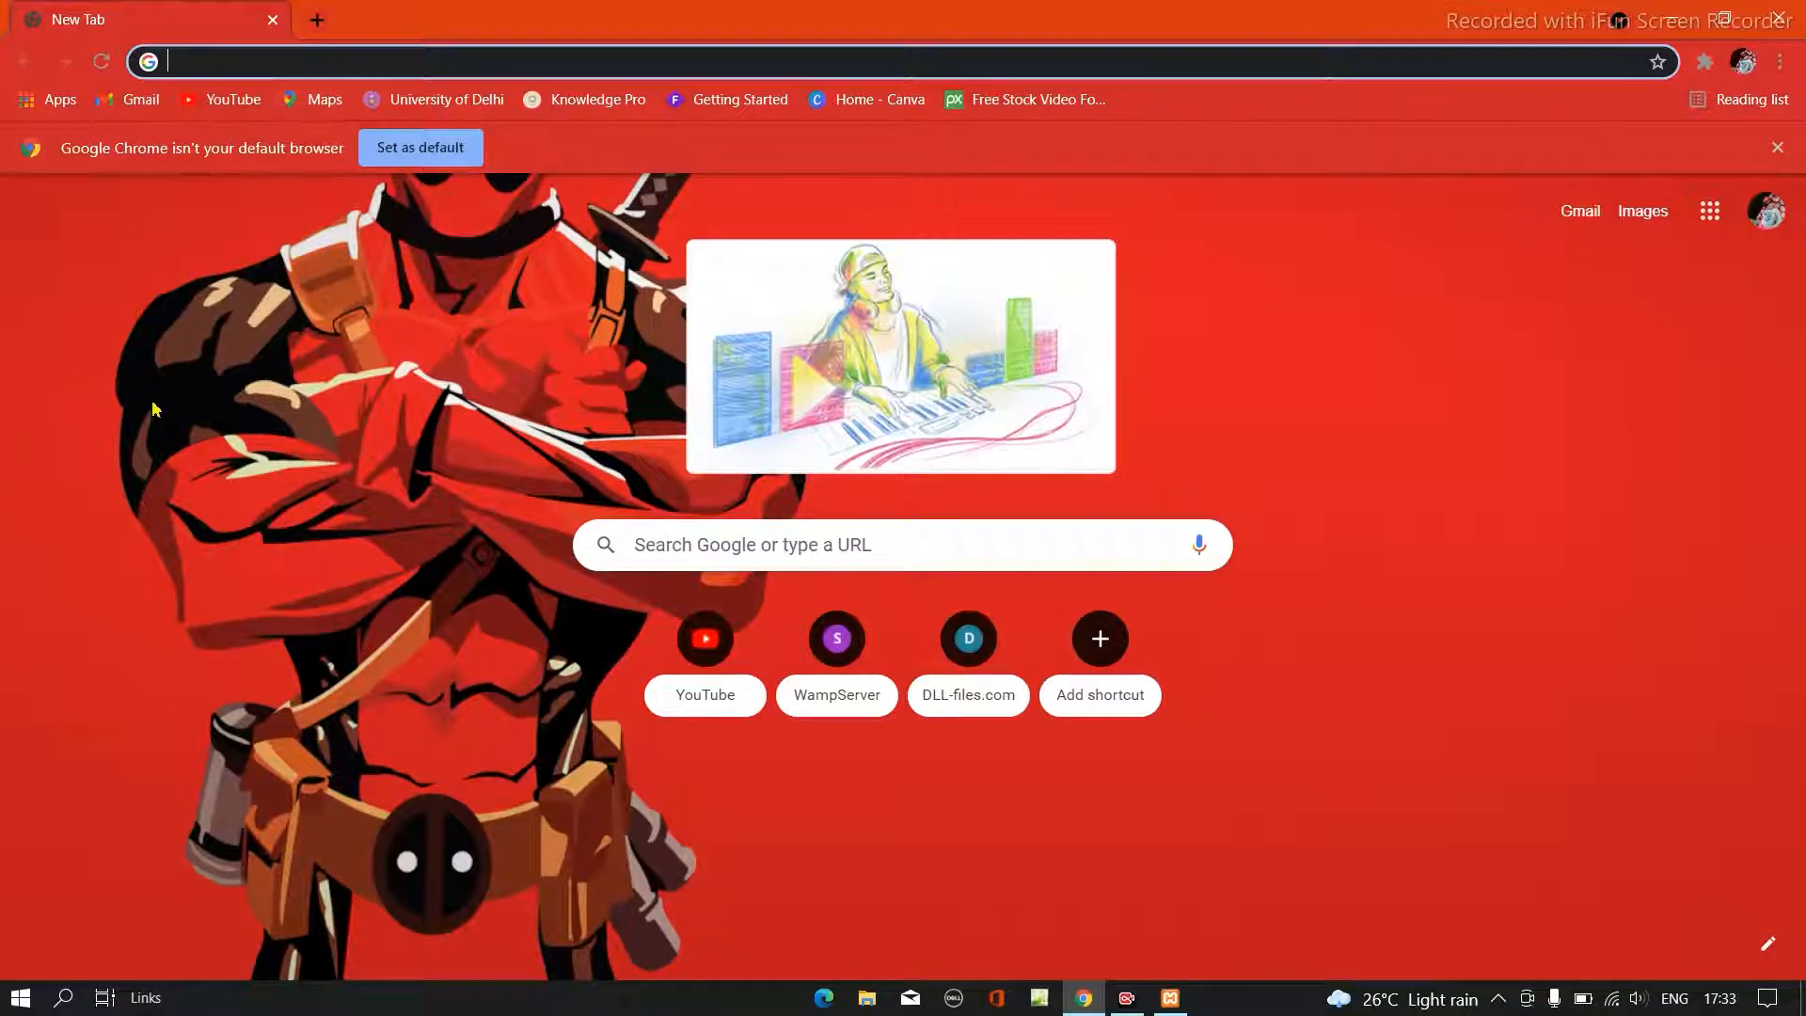
{"action": "type", "text": "local"}
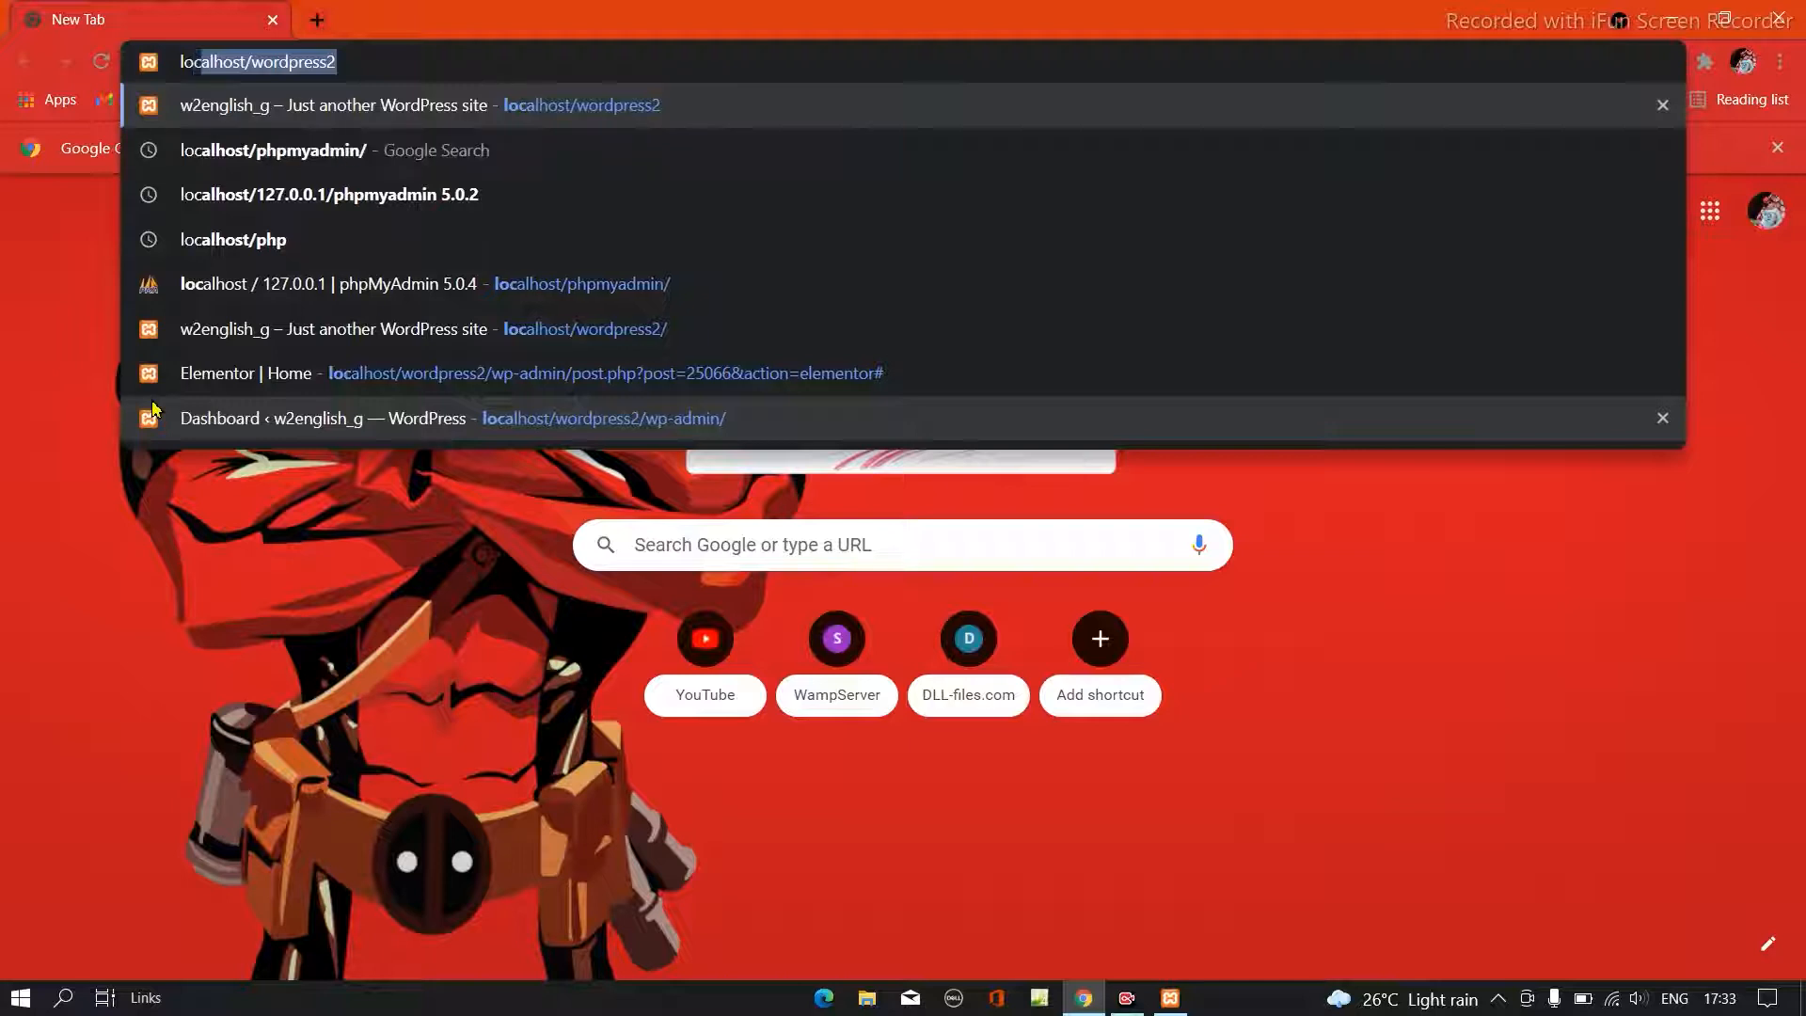
{"action": "type", "text": "h"}
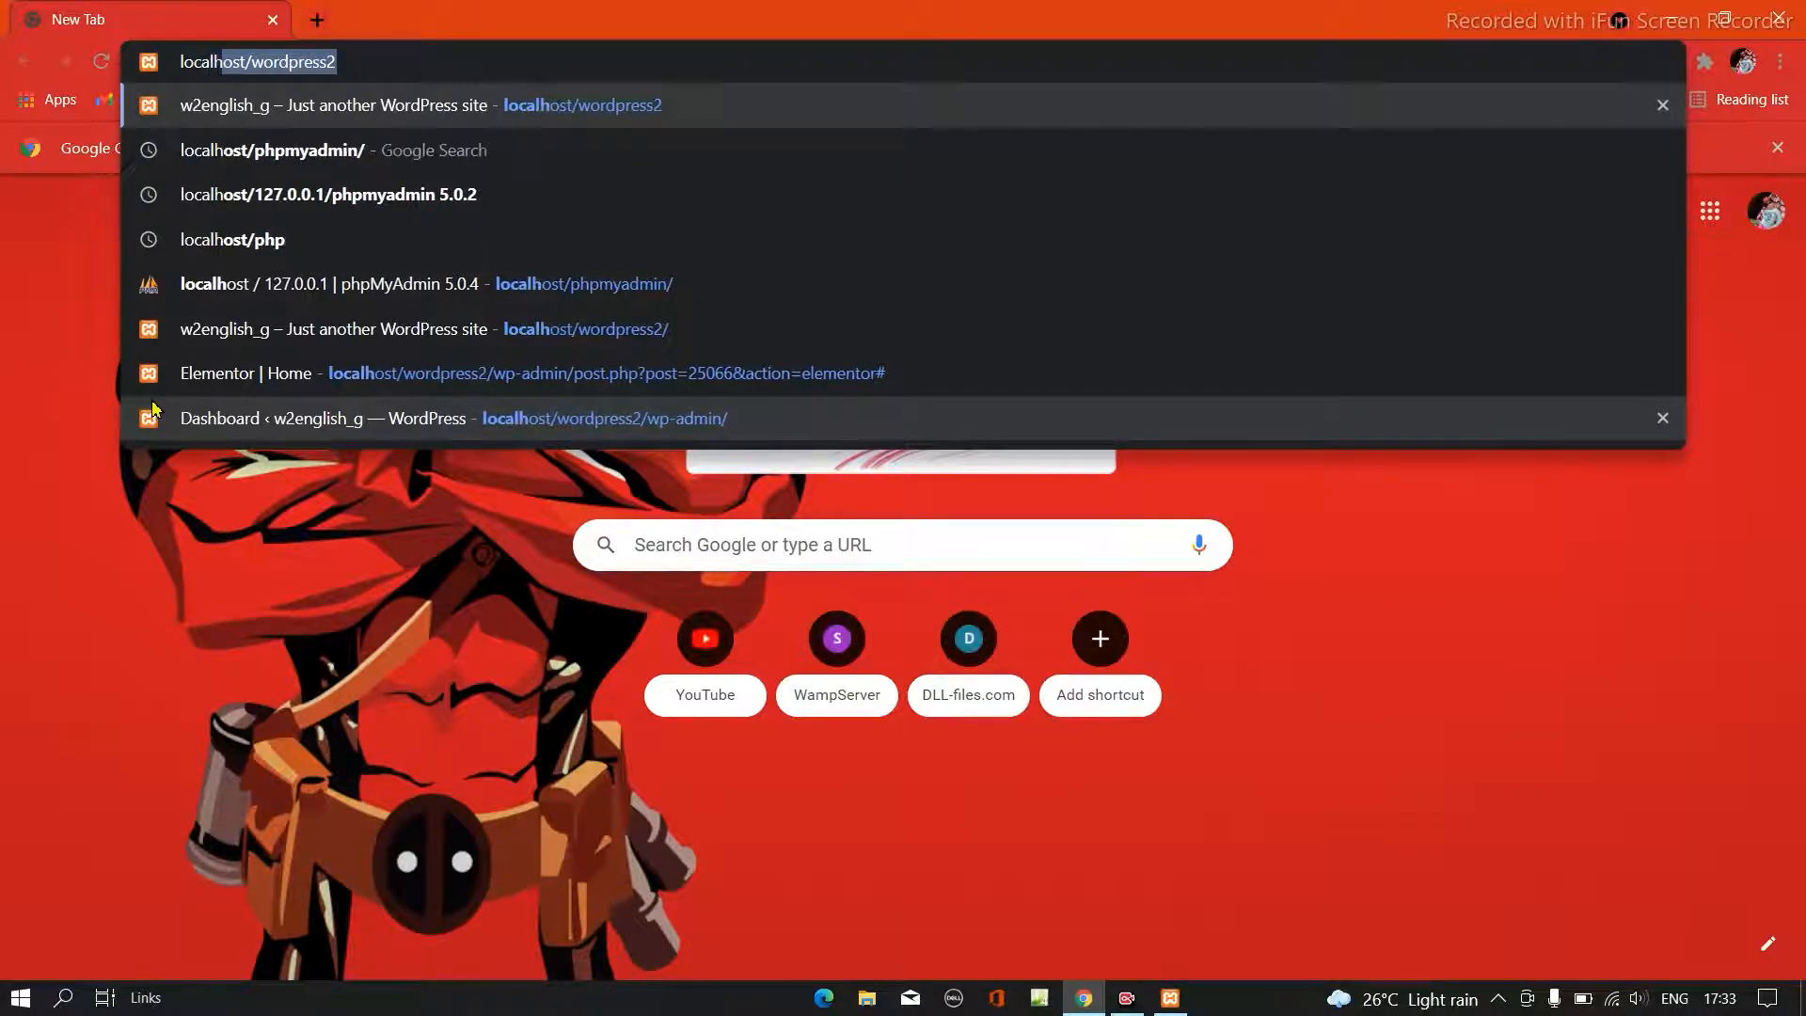
{"action": "type", "text": "ost/"}
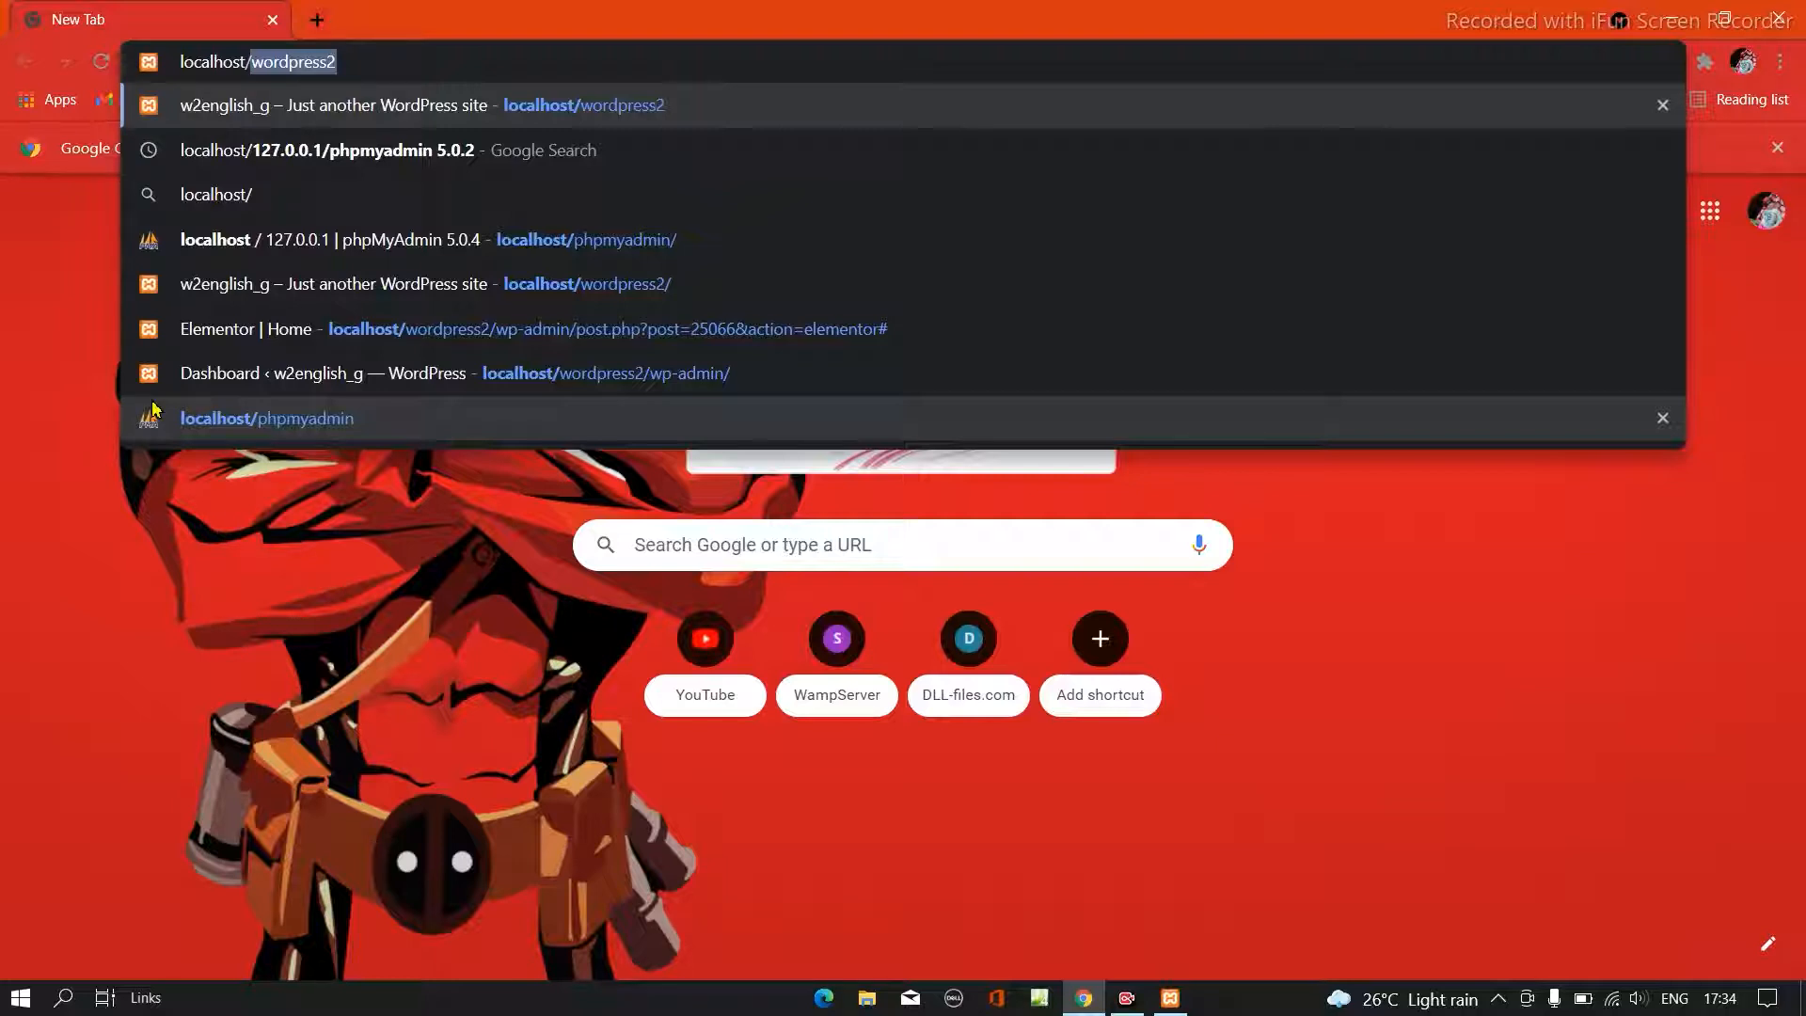
{"action": "type", "text": "wo"}
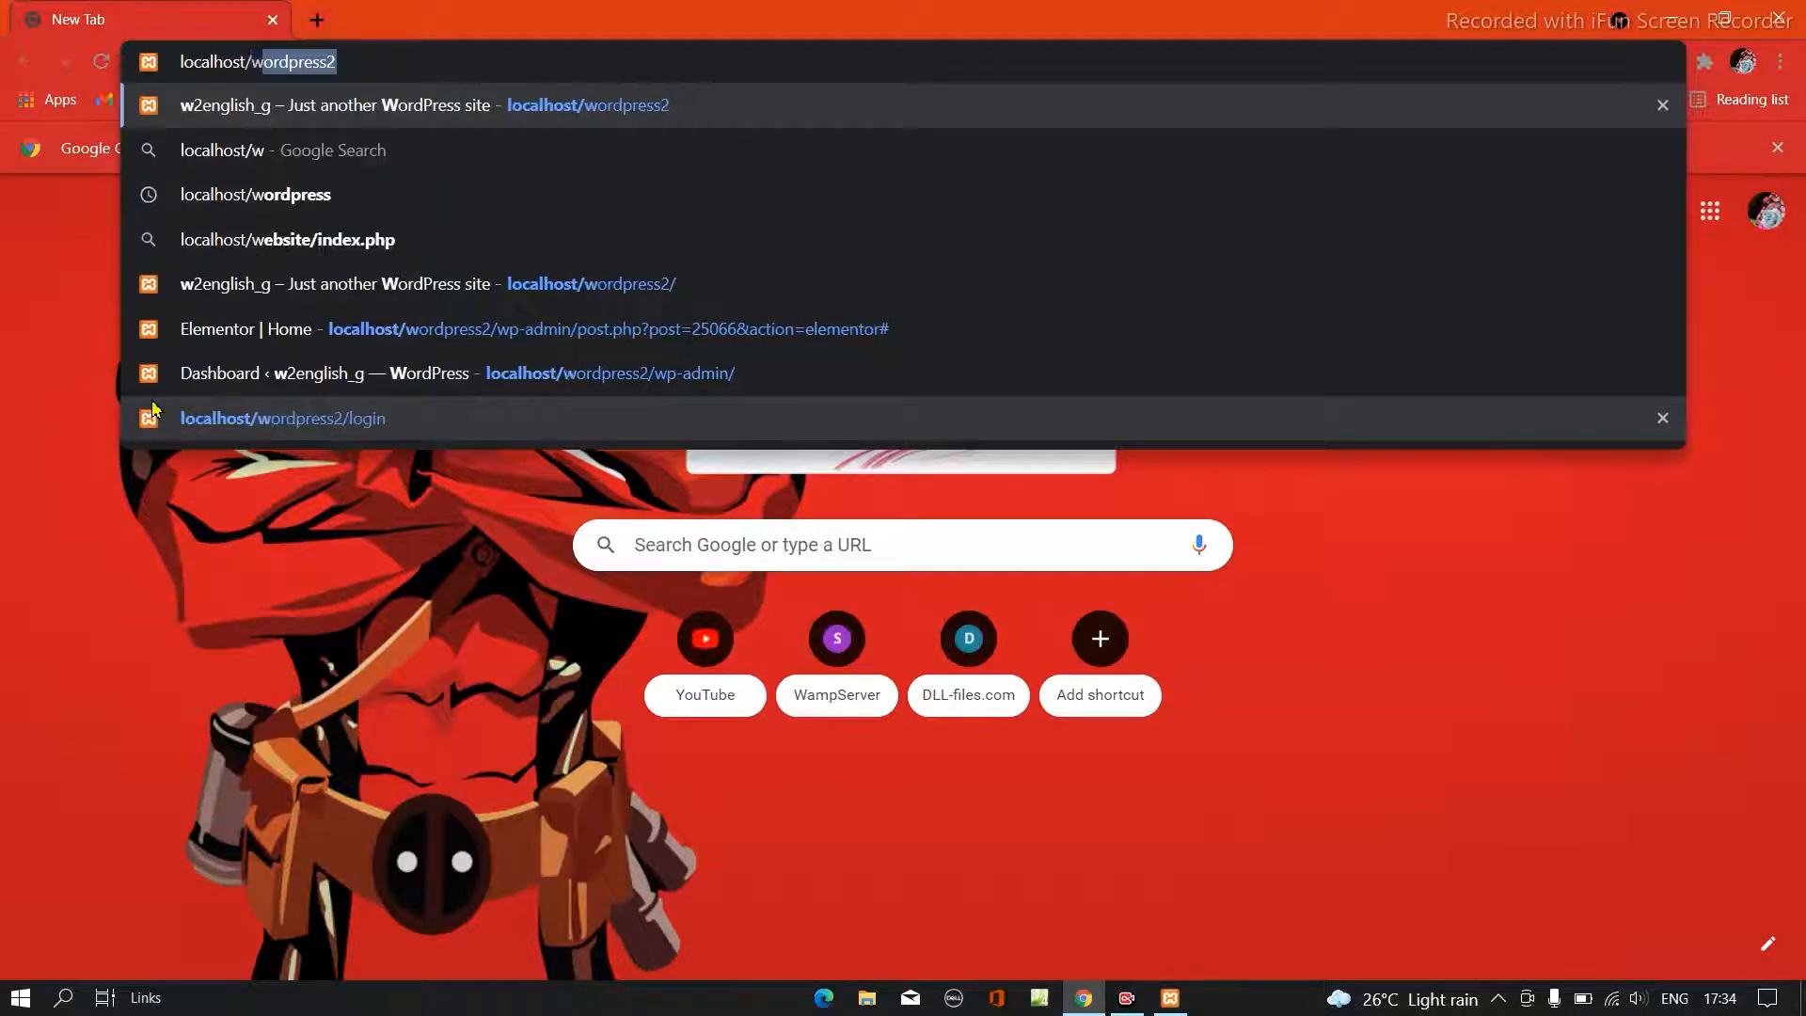
{"action": "key", "text": "BackSpace"}
{"action": "key", "text": "BackSpace"}
{"action": "key", "text": "BackSpace"}
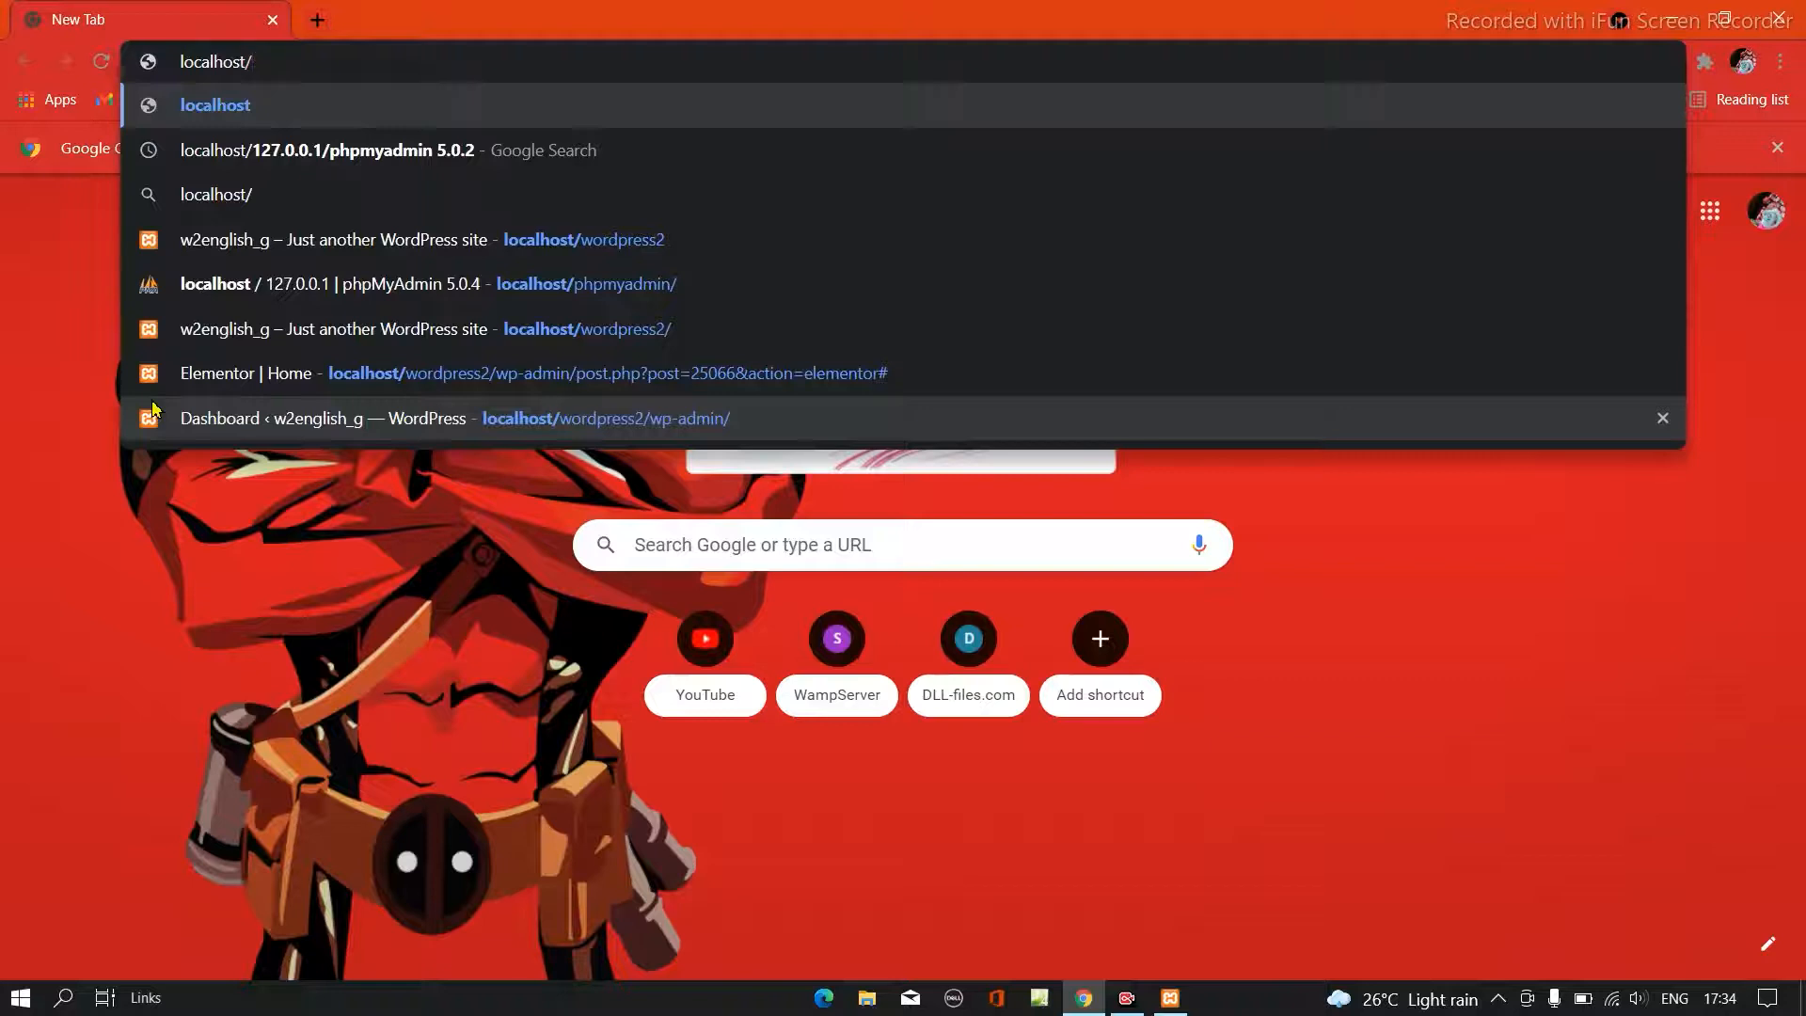
{"action": "type", "text": "ph"}
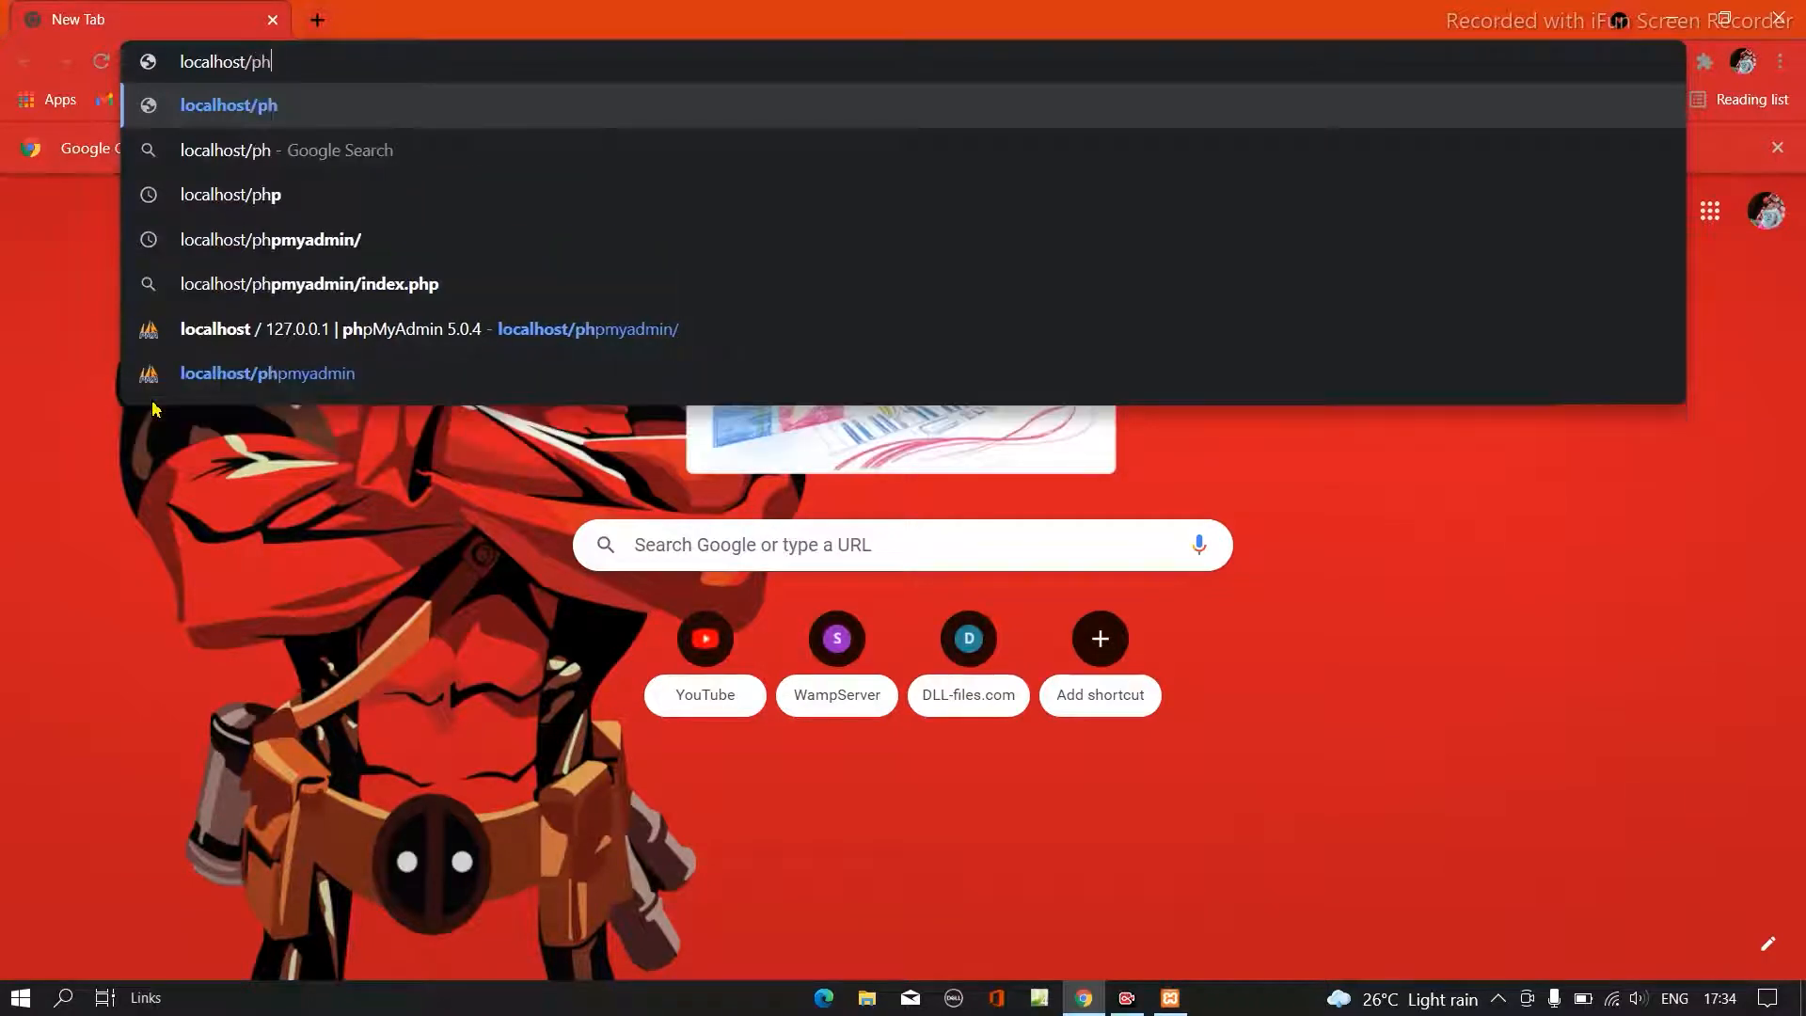
{"action": "type", "text": "p"}
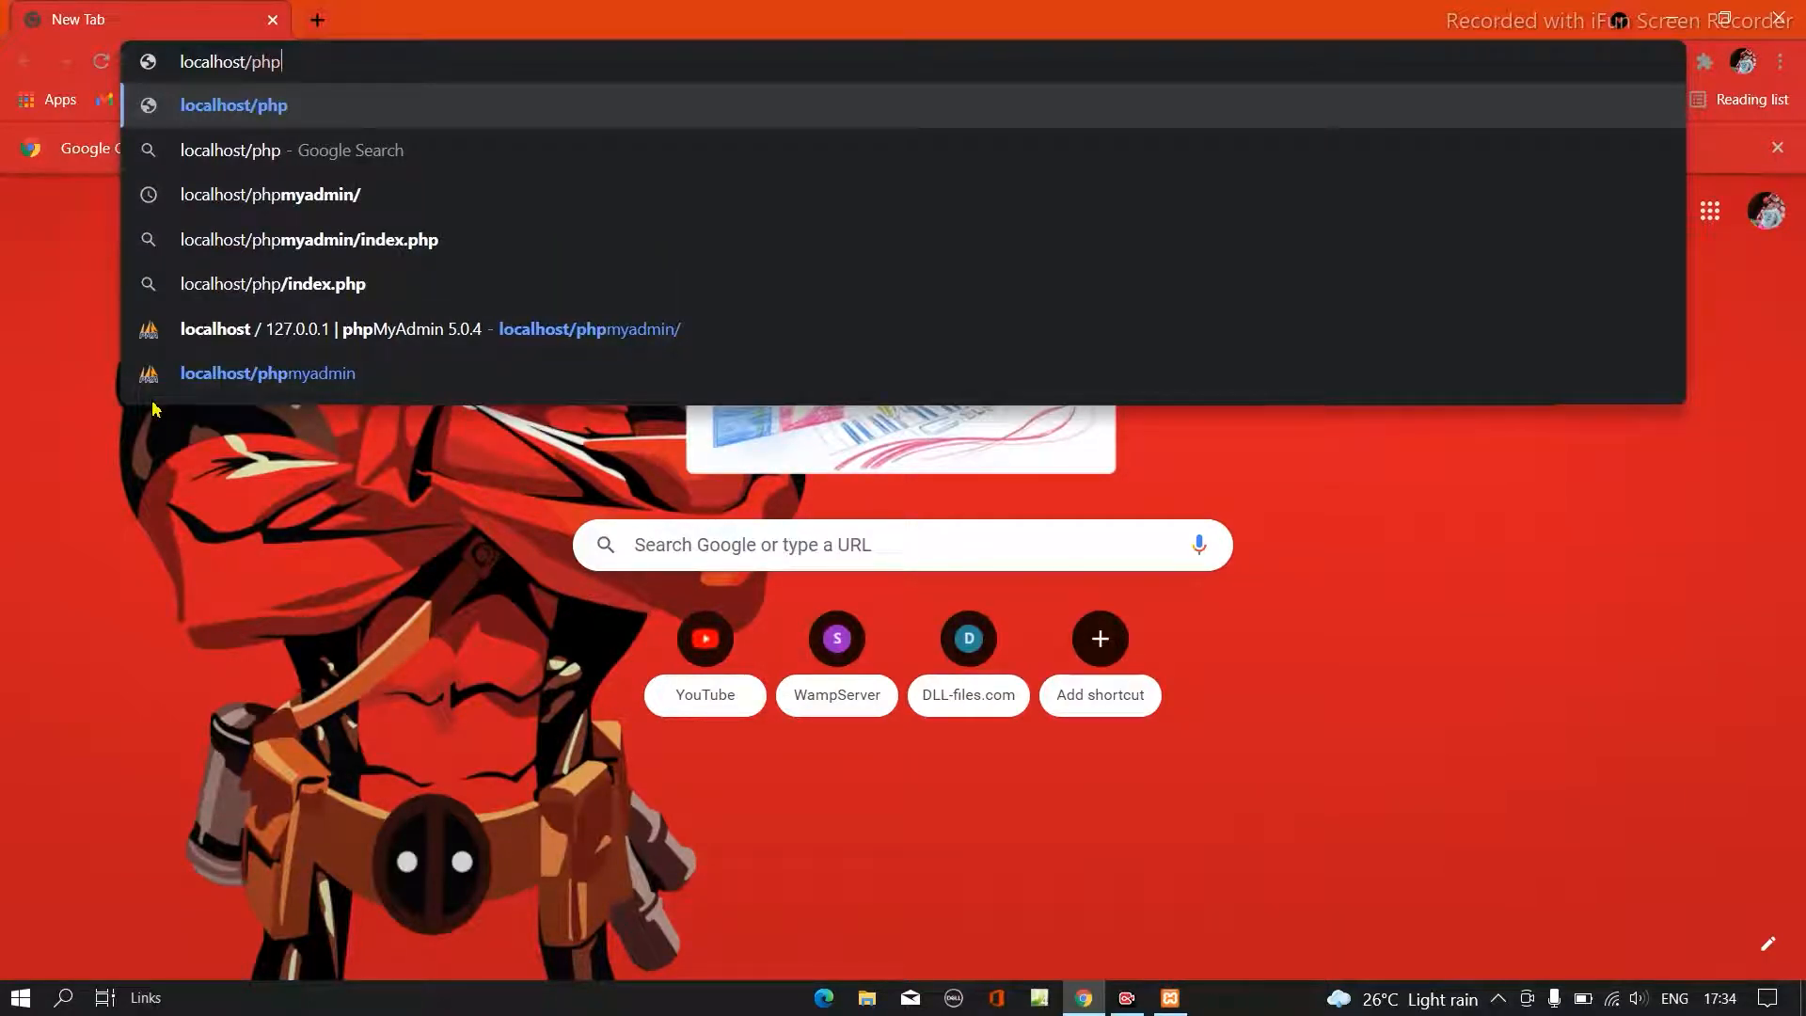
{"action": "type", "text": "mya"}
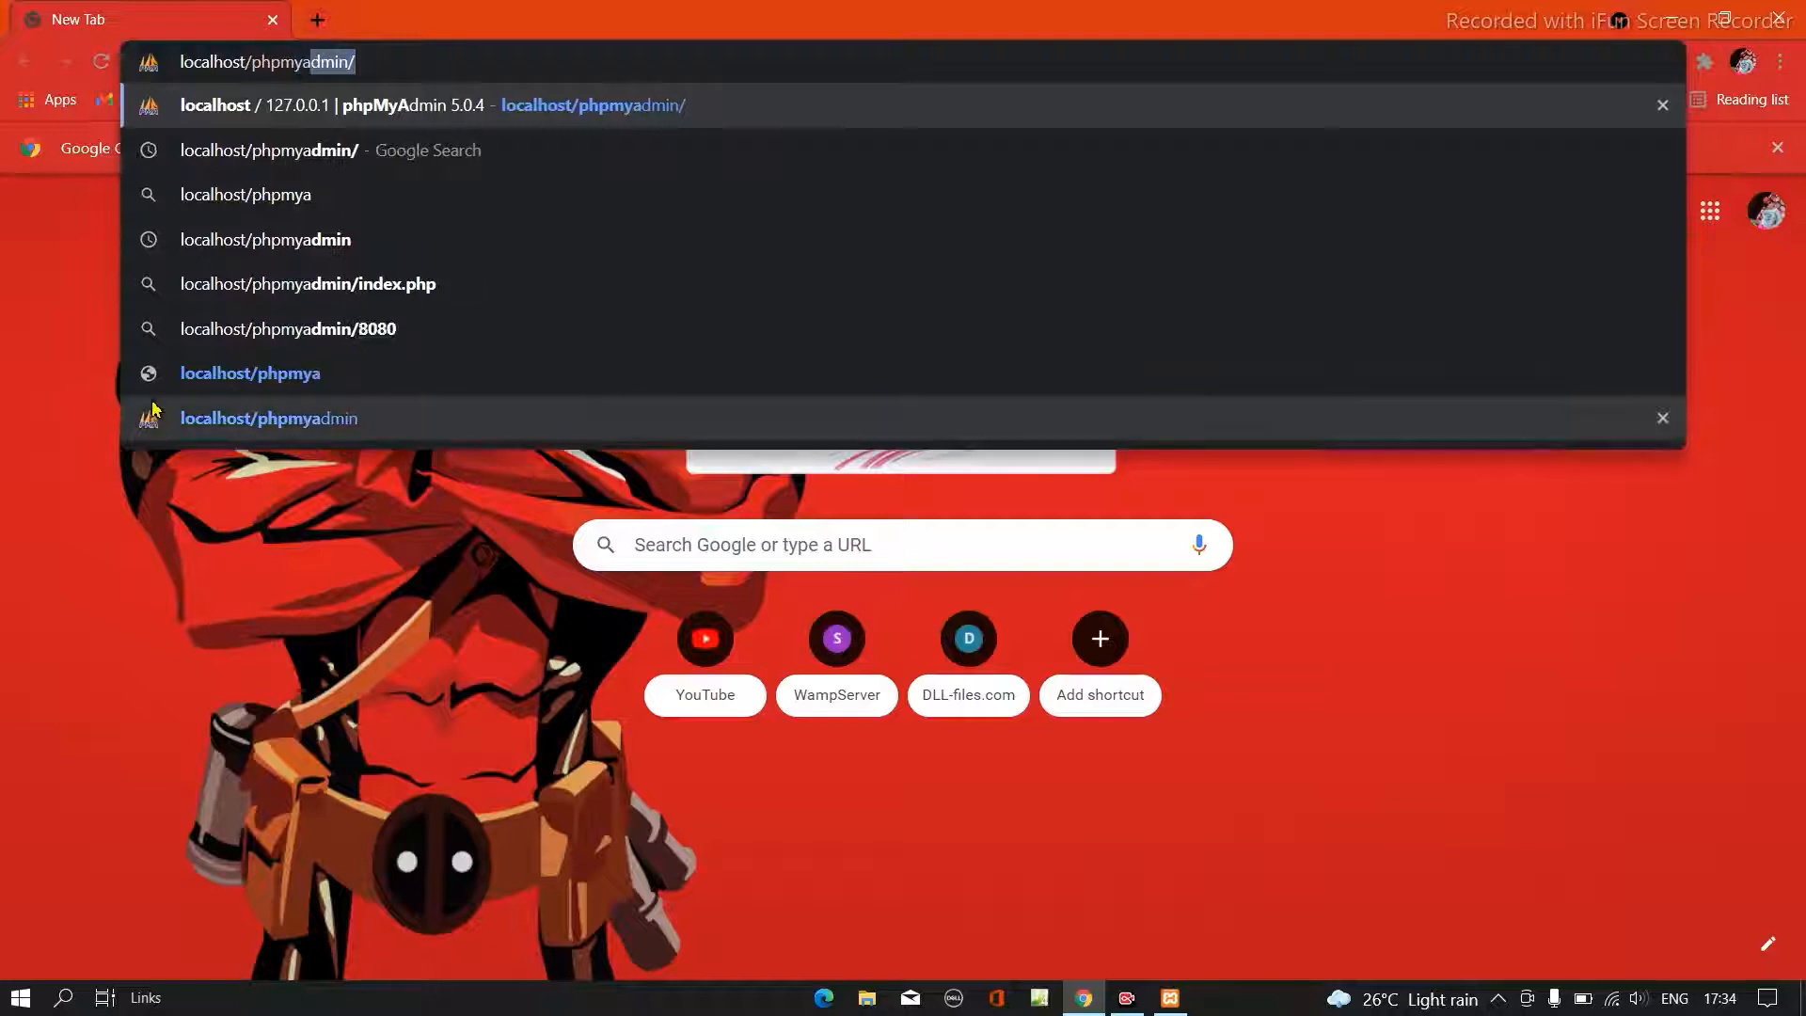
{"action": "type", "text": "dmin"}
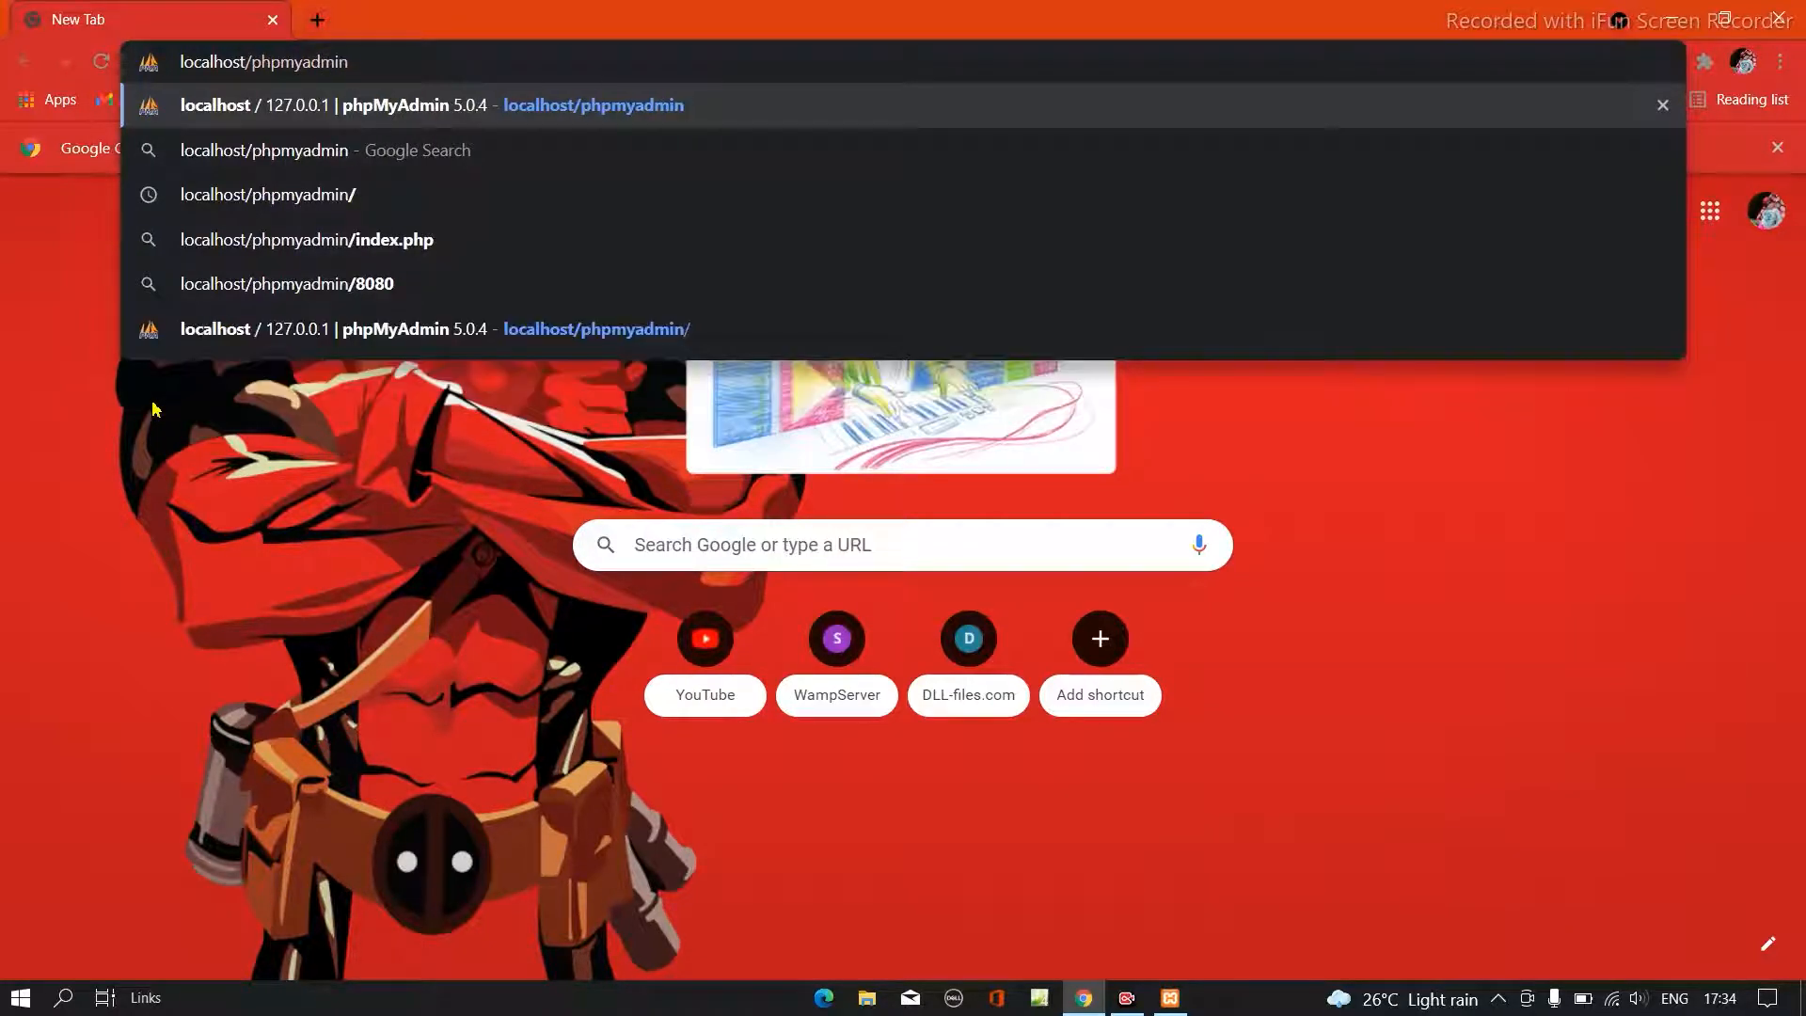
{"action": "type", "text": "/"}
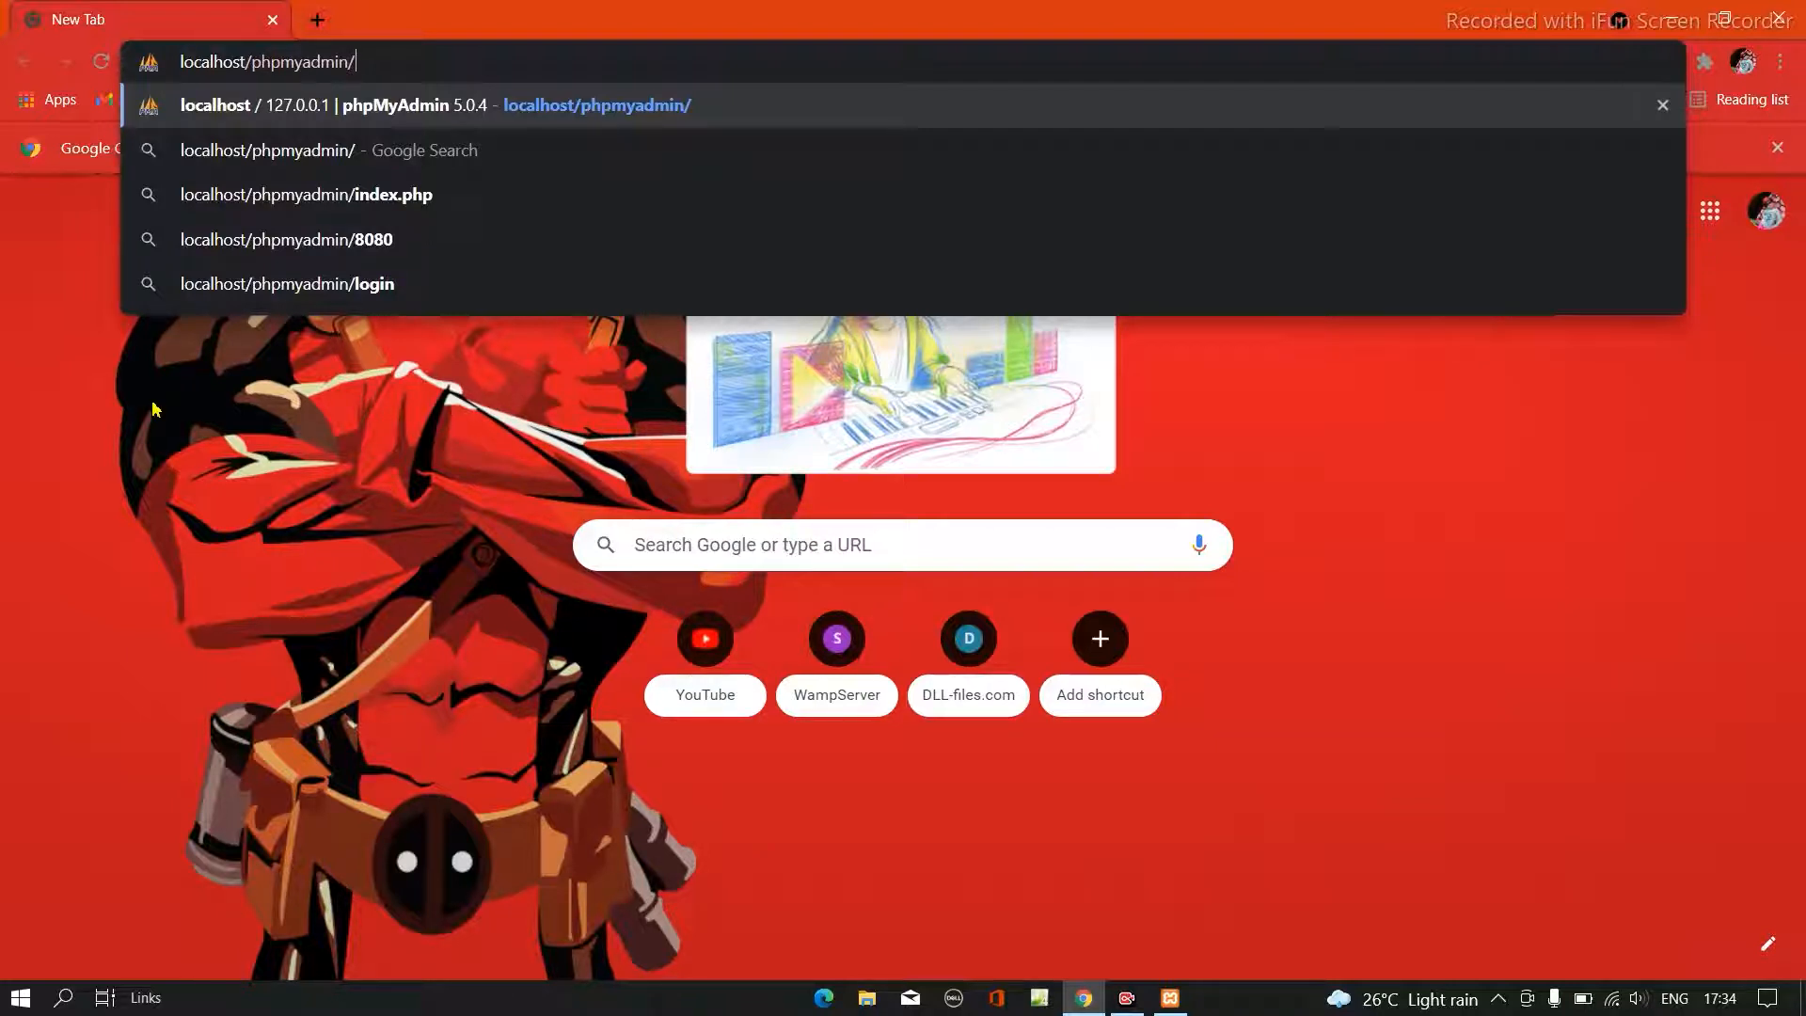
{"action": "key", "text": "Return"}
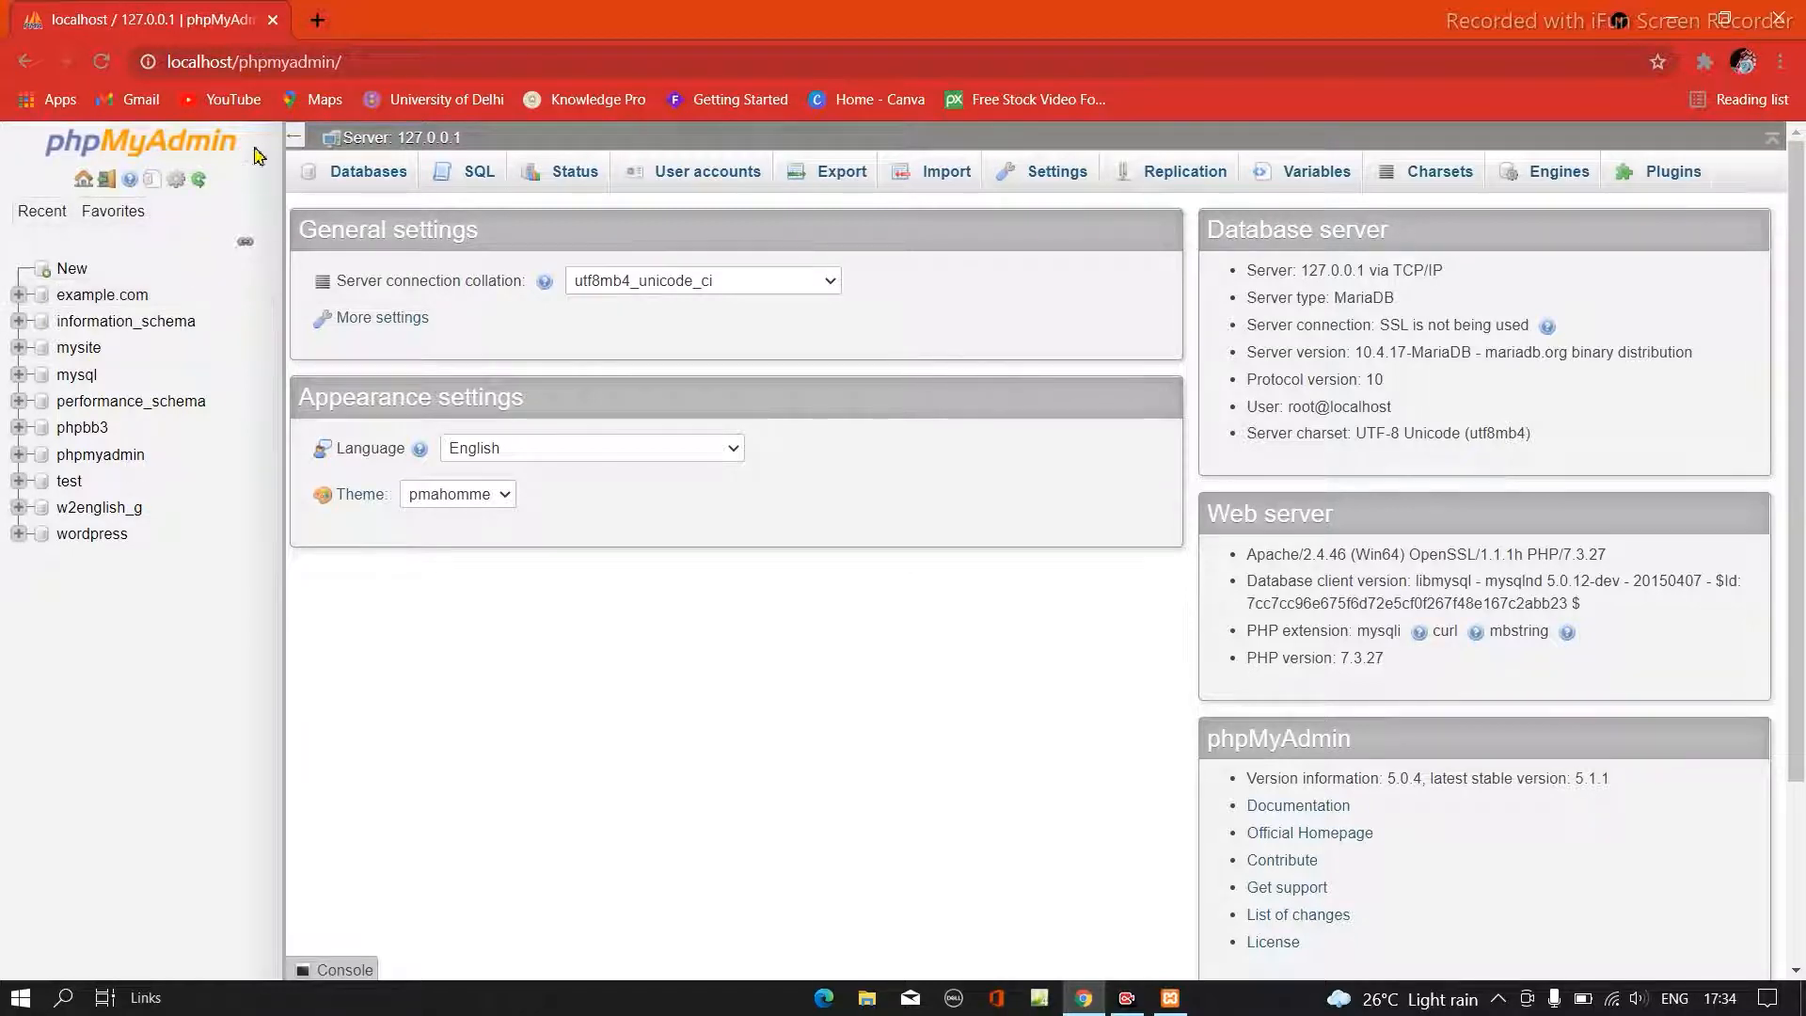
- Create a new database named wordpress3 in phpMyAdmin, then minimize the browser
{"action": "left_click", "coordinate": [362, 189]}
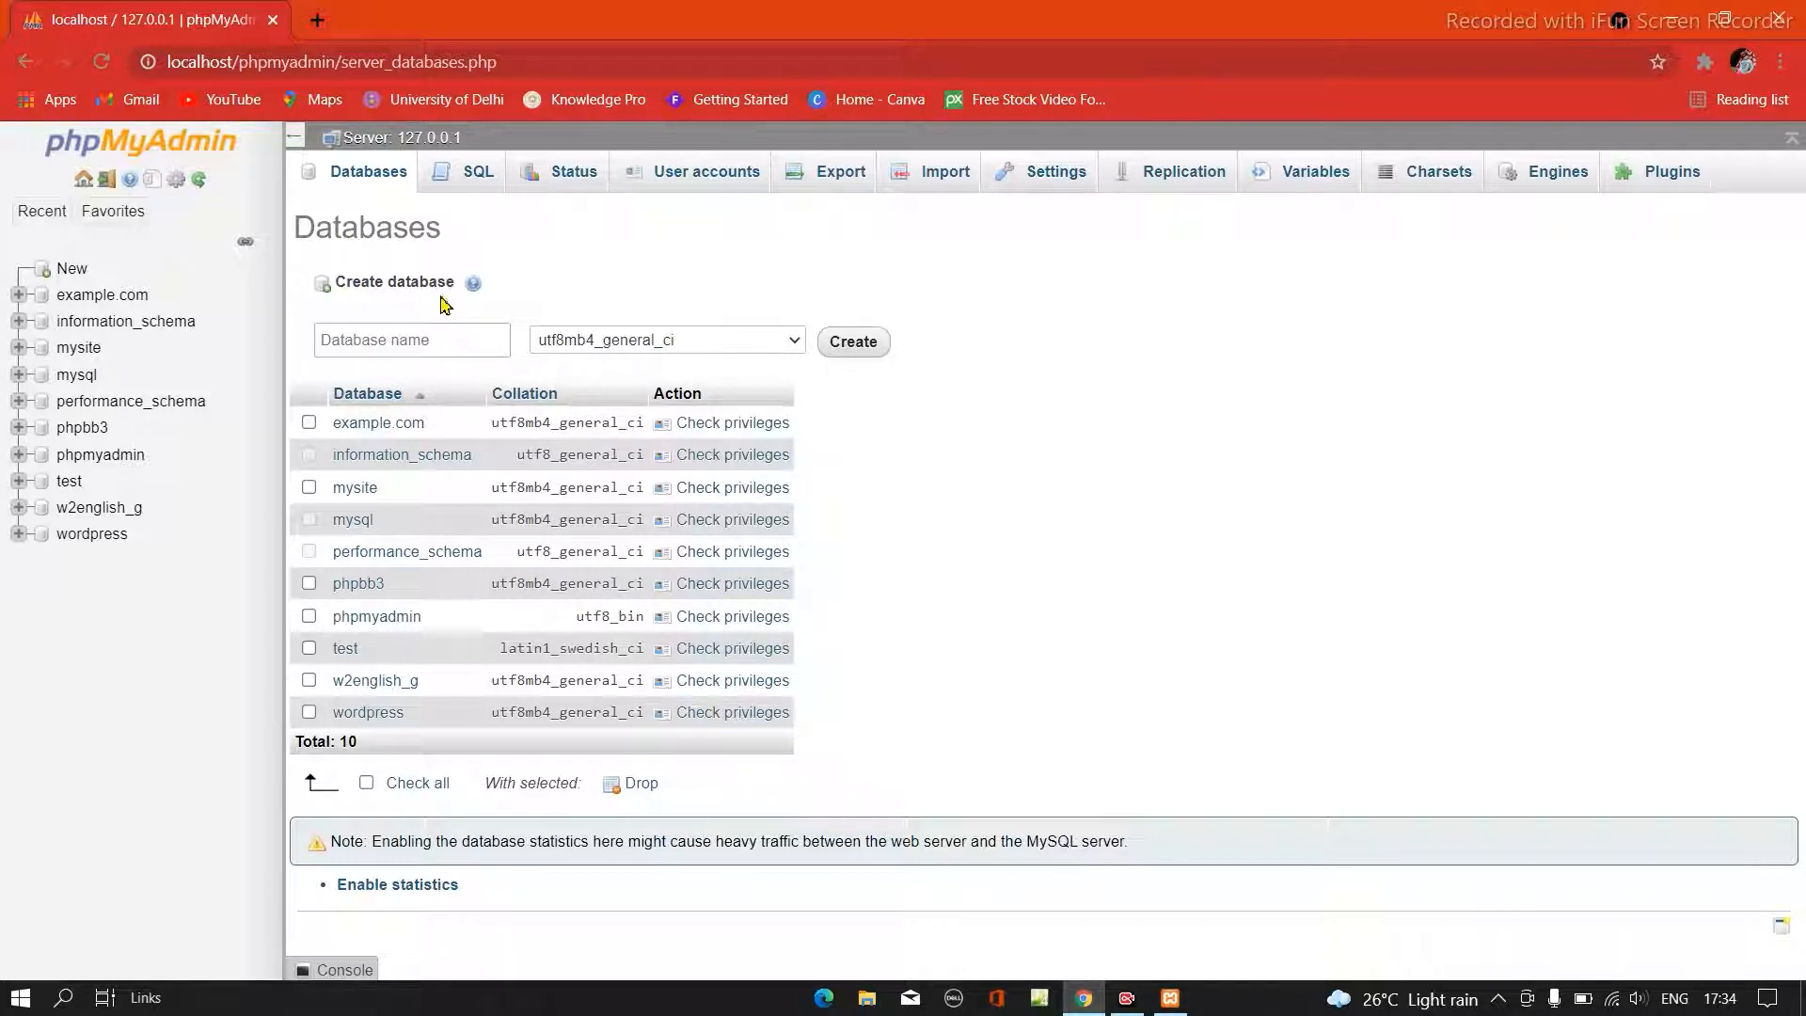
{"action": "left_click", "coordinate": [426, 339]}
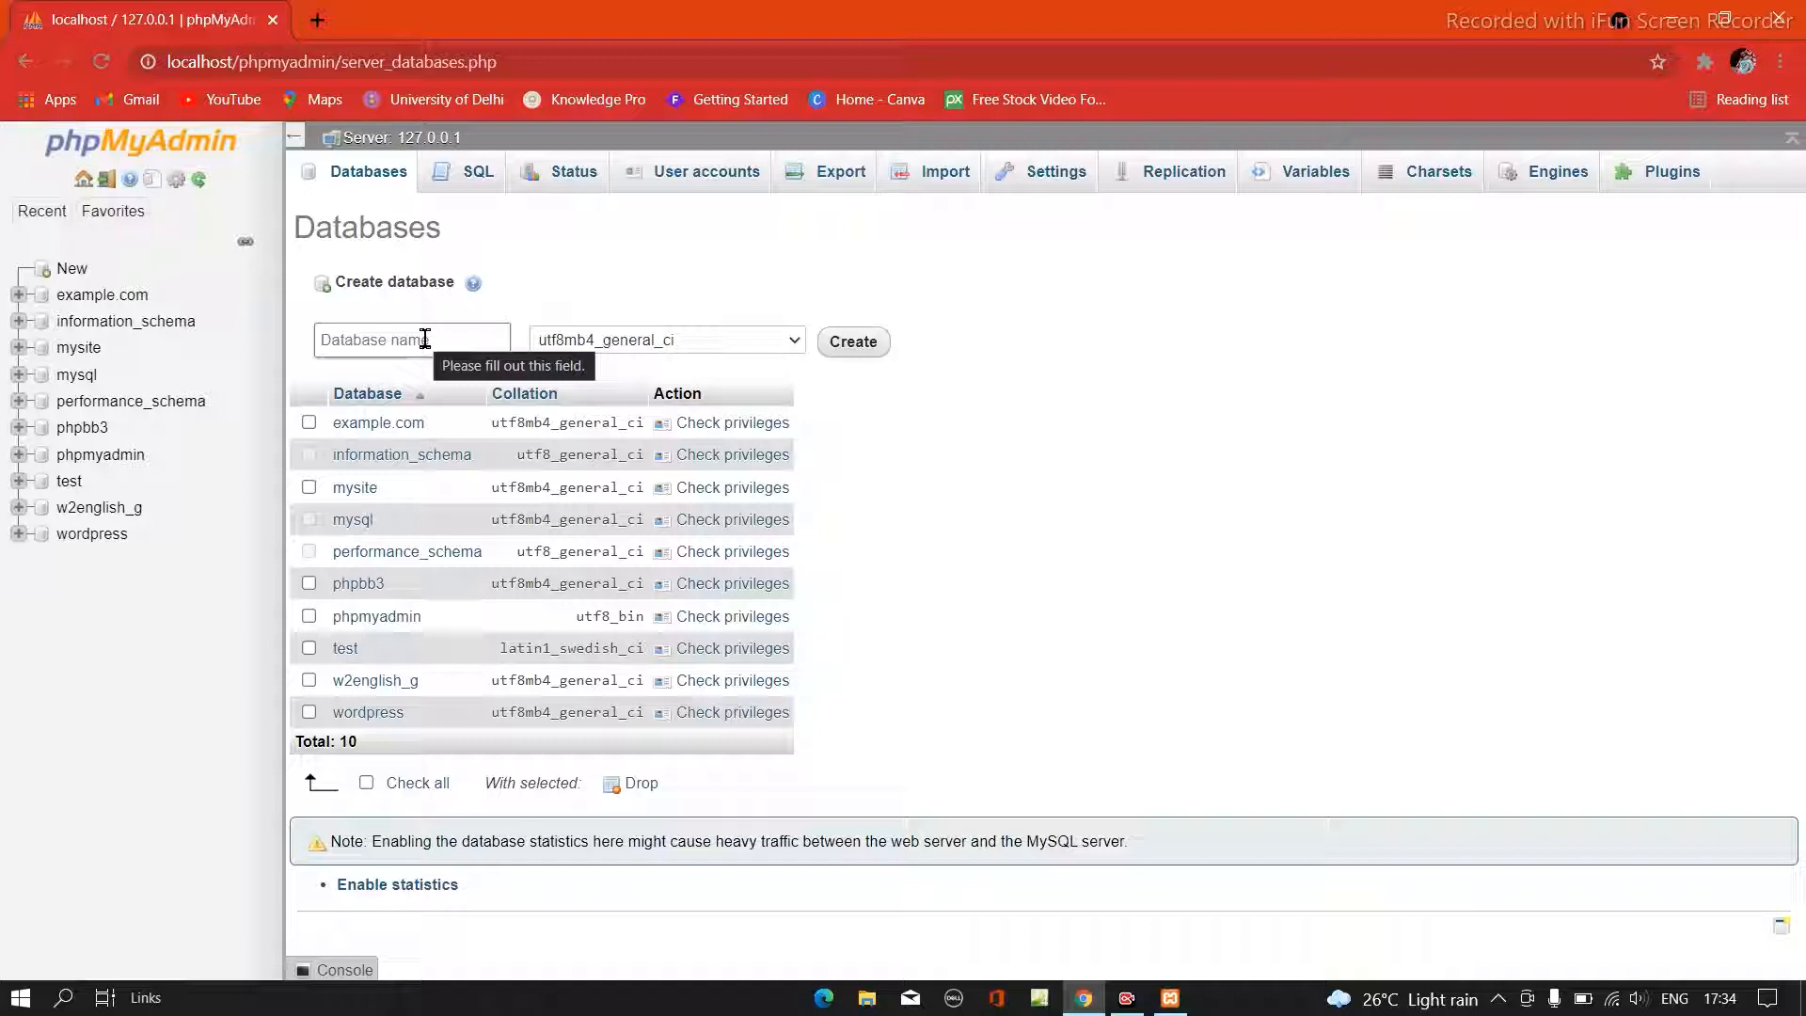
{"action": "left_click", "coordinate": [411, 341]}
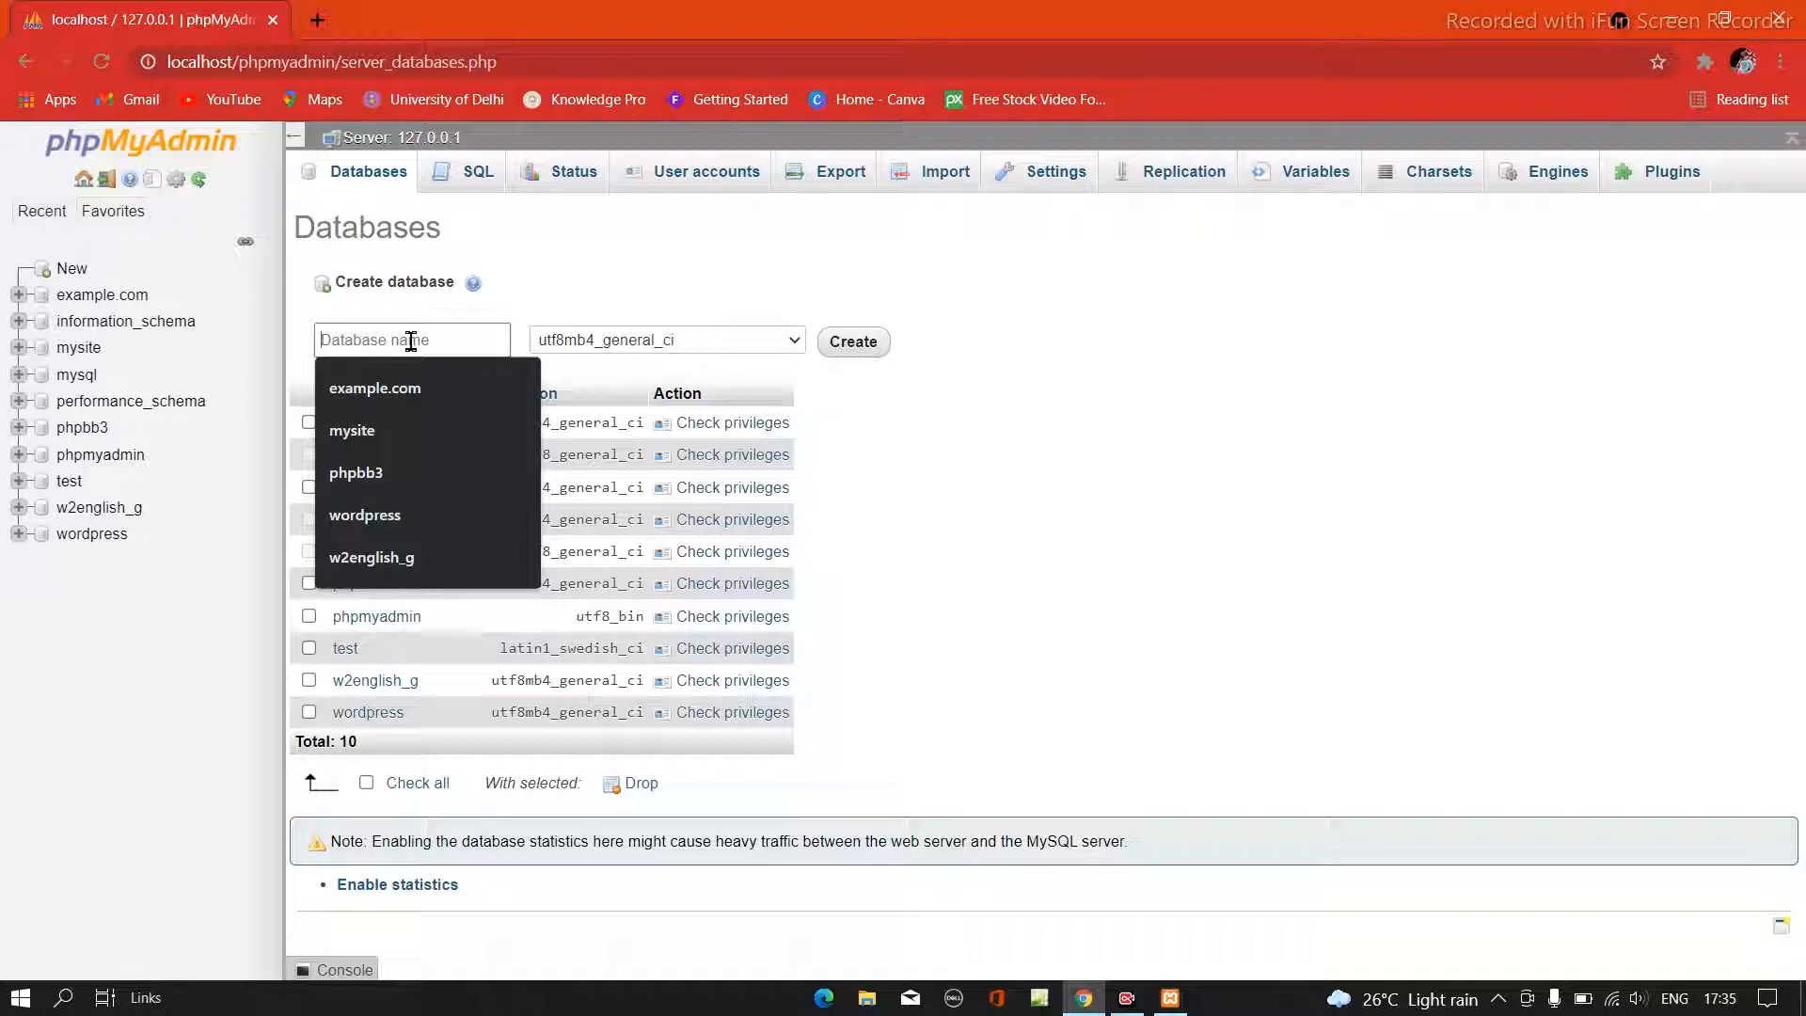
{"action": "type", "text": "word"}
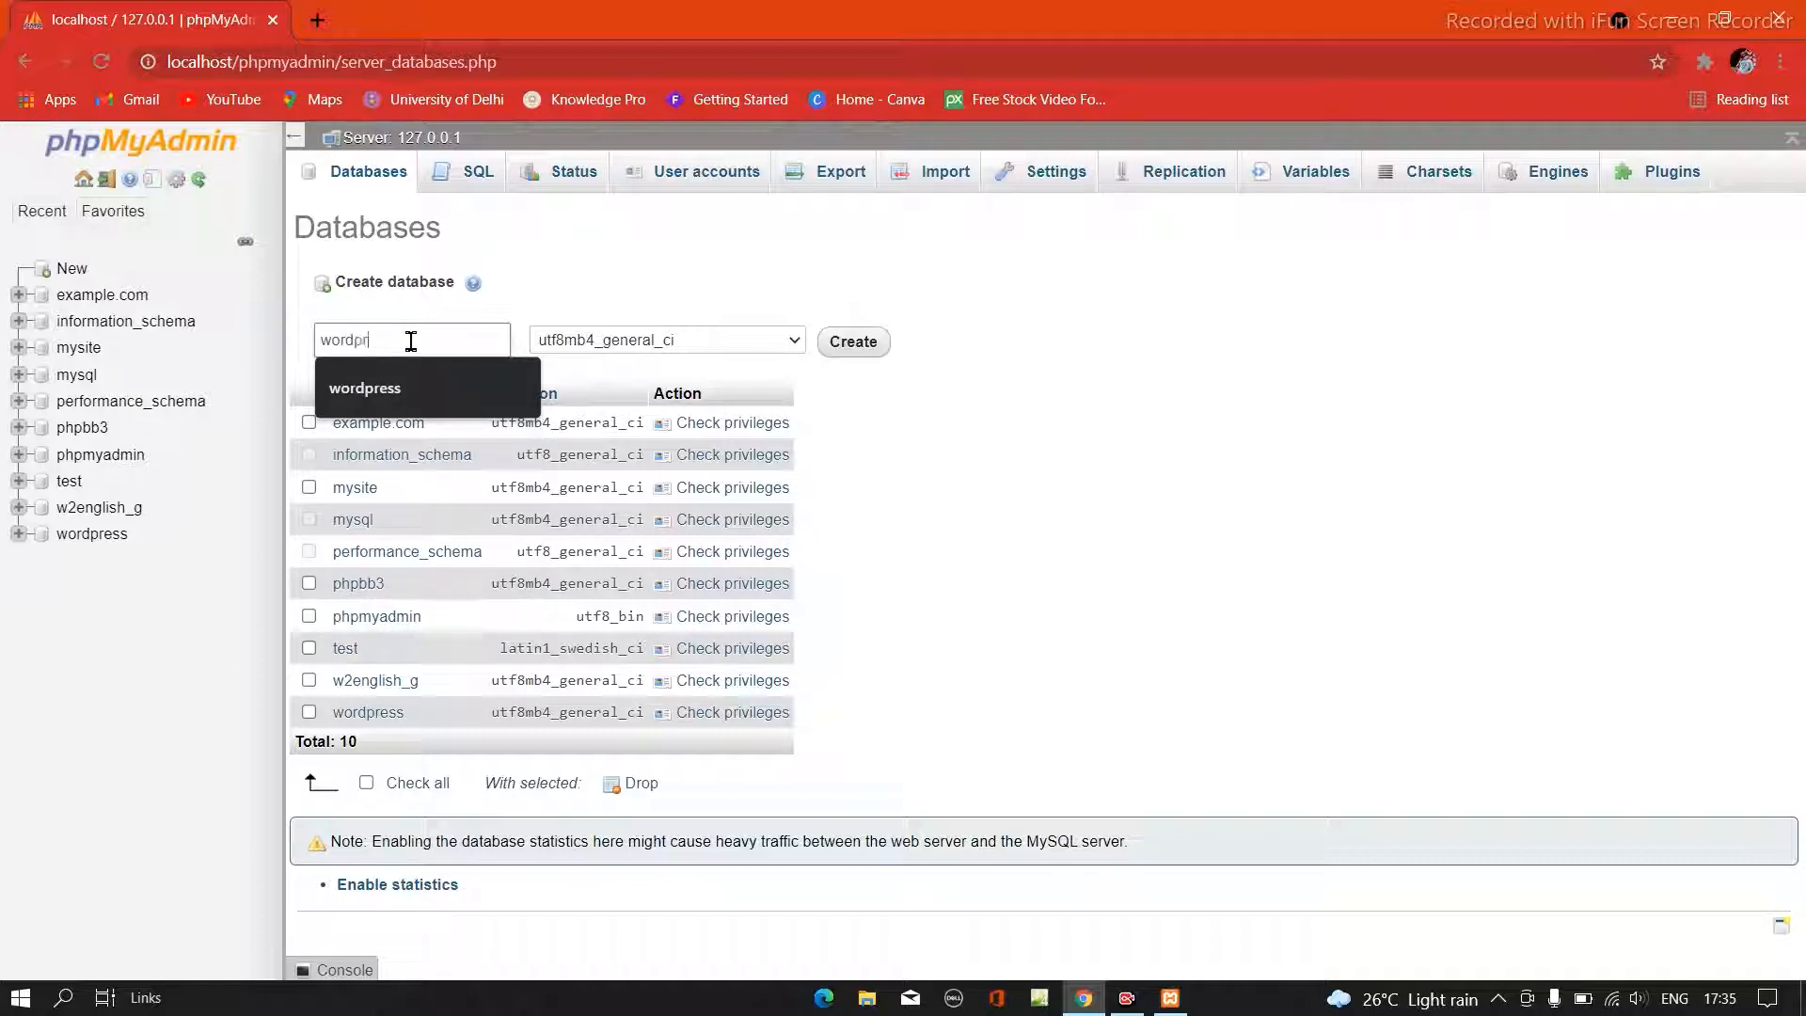
{"action": "type", "text": "p"}
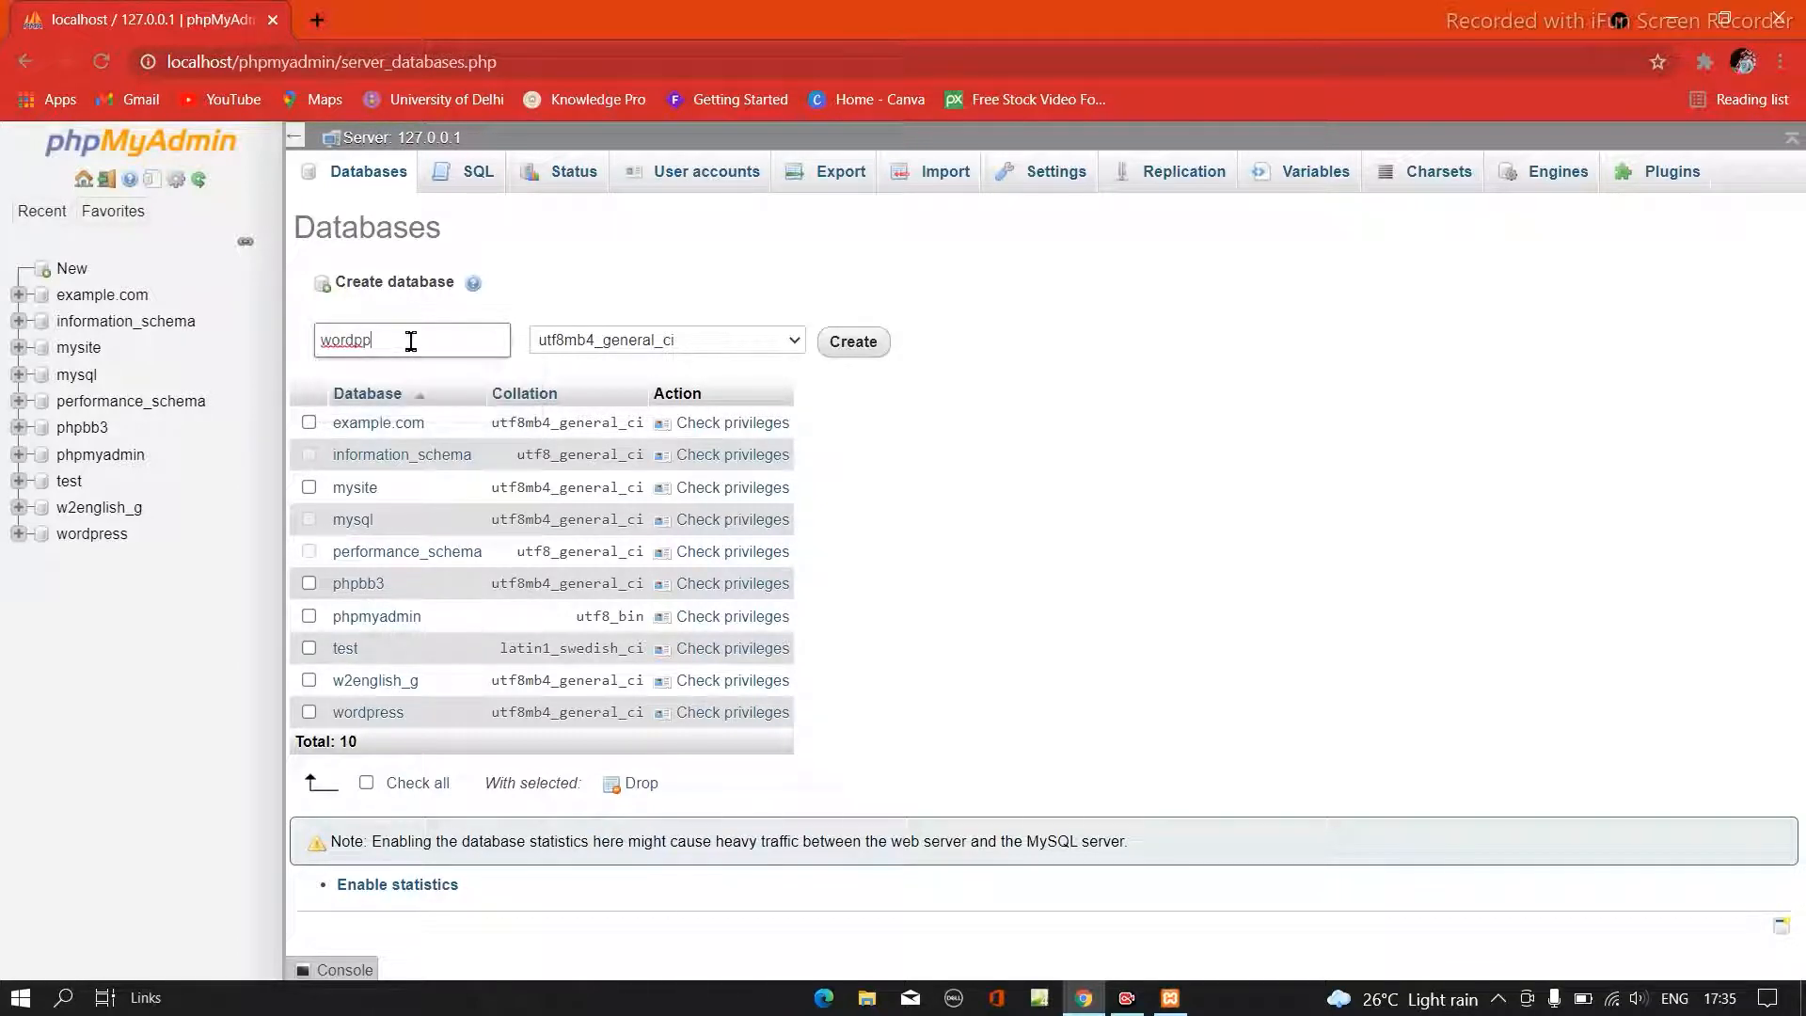
{"action": "key", "text": "BackSpace"}
{"action": "type", "text": "ress3"}
{"action": "left_click", "coordinate": [411, 342]}
{"action": "left_click", "coordinate": [858, 343]}
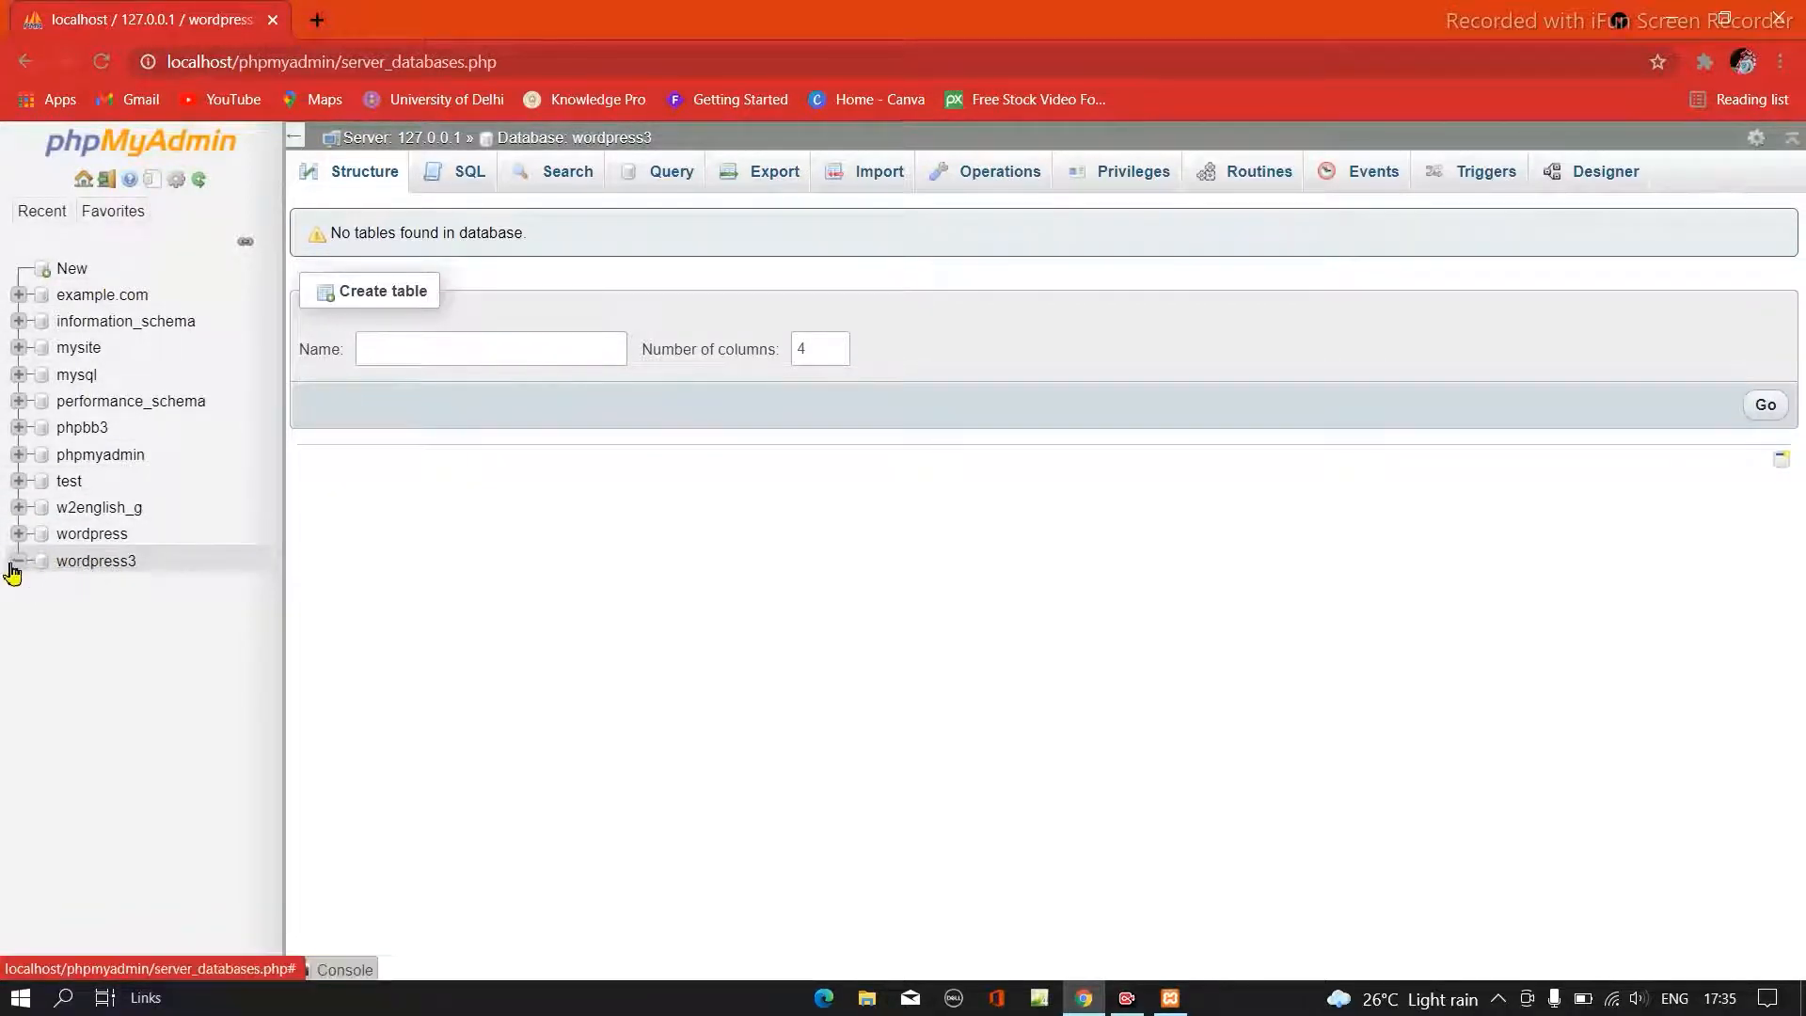
{"action": "left_click", "coordinate": [1668, 19]}
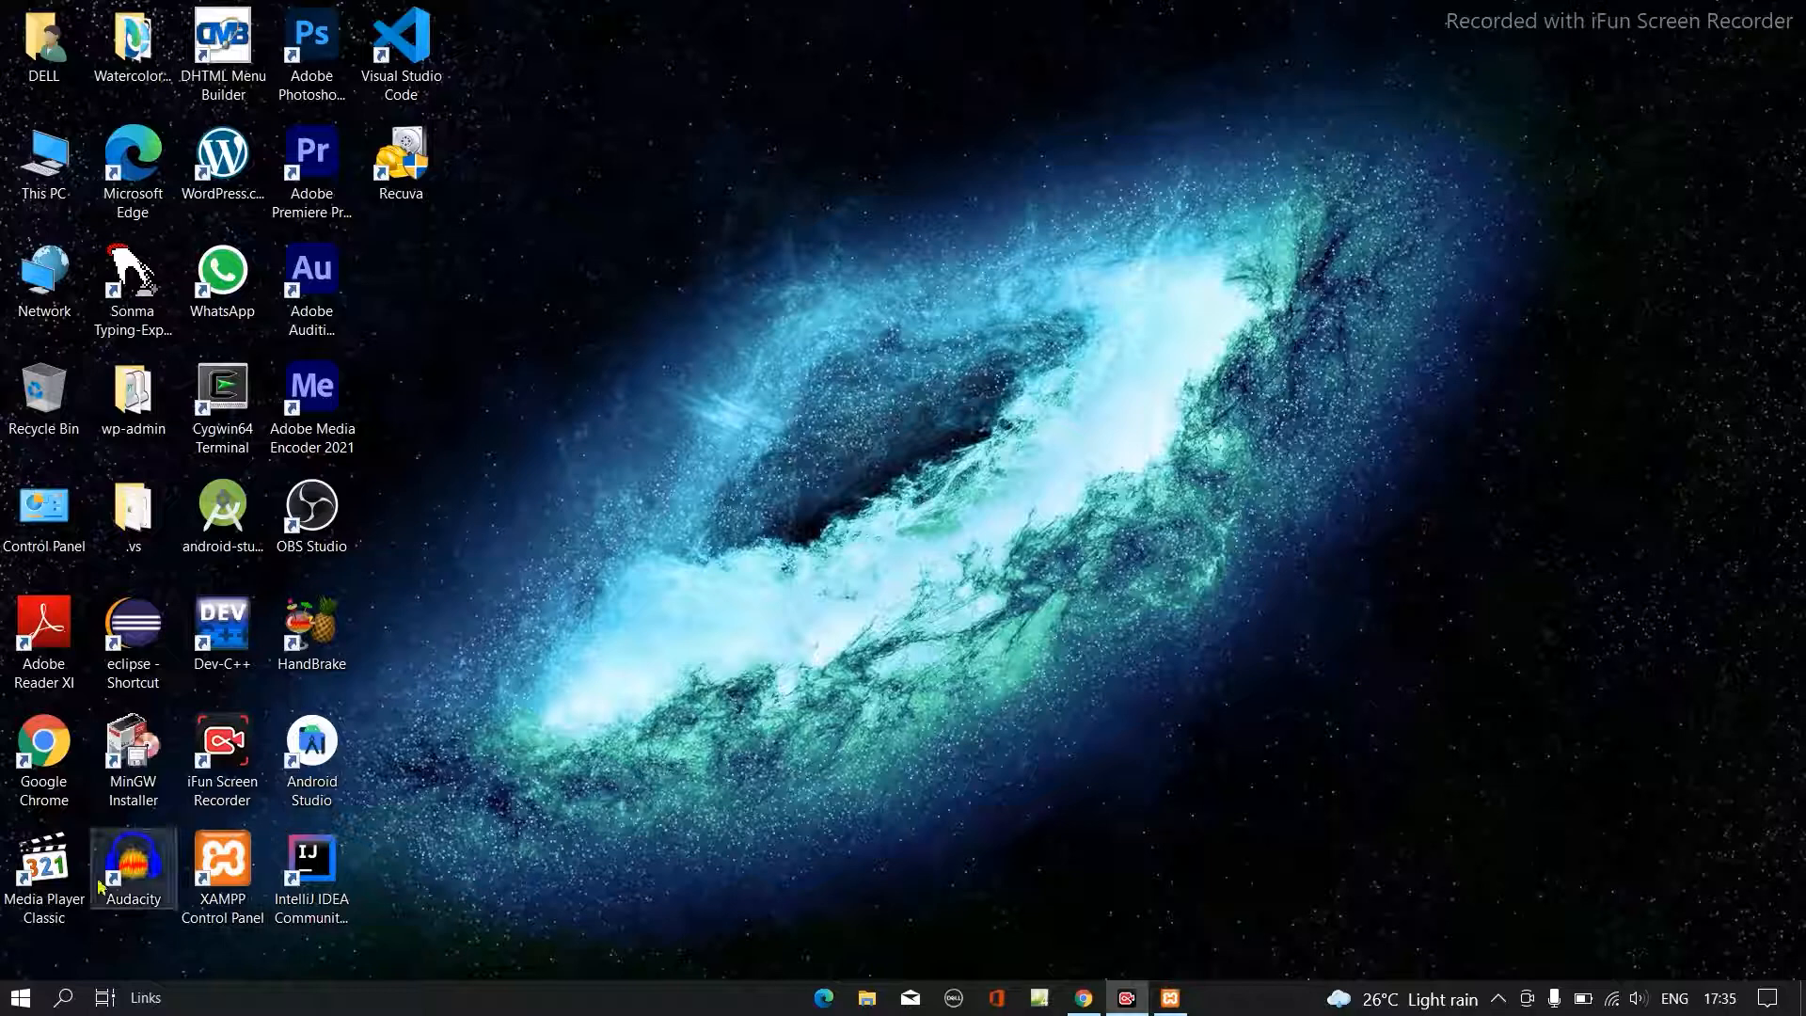
- Open File Explorer, go to the OS (C:) drive and copy the wordpress folder
{"action": "left_click", "coordinate": [865, 999]}
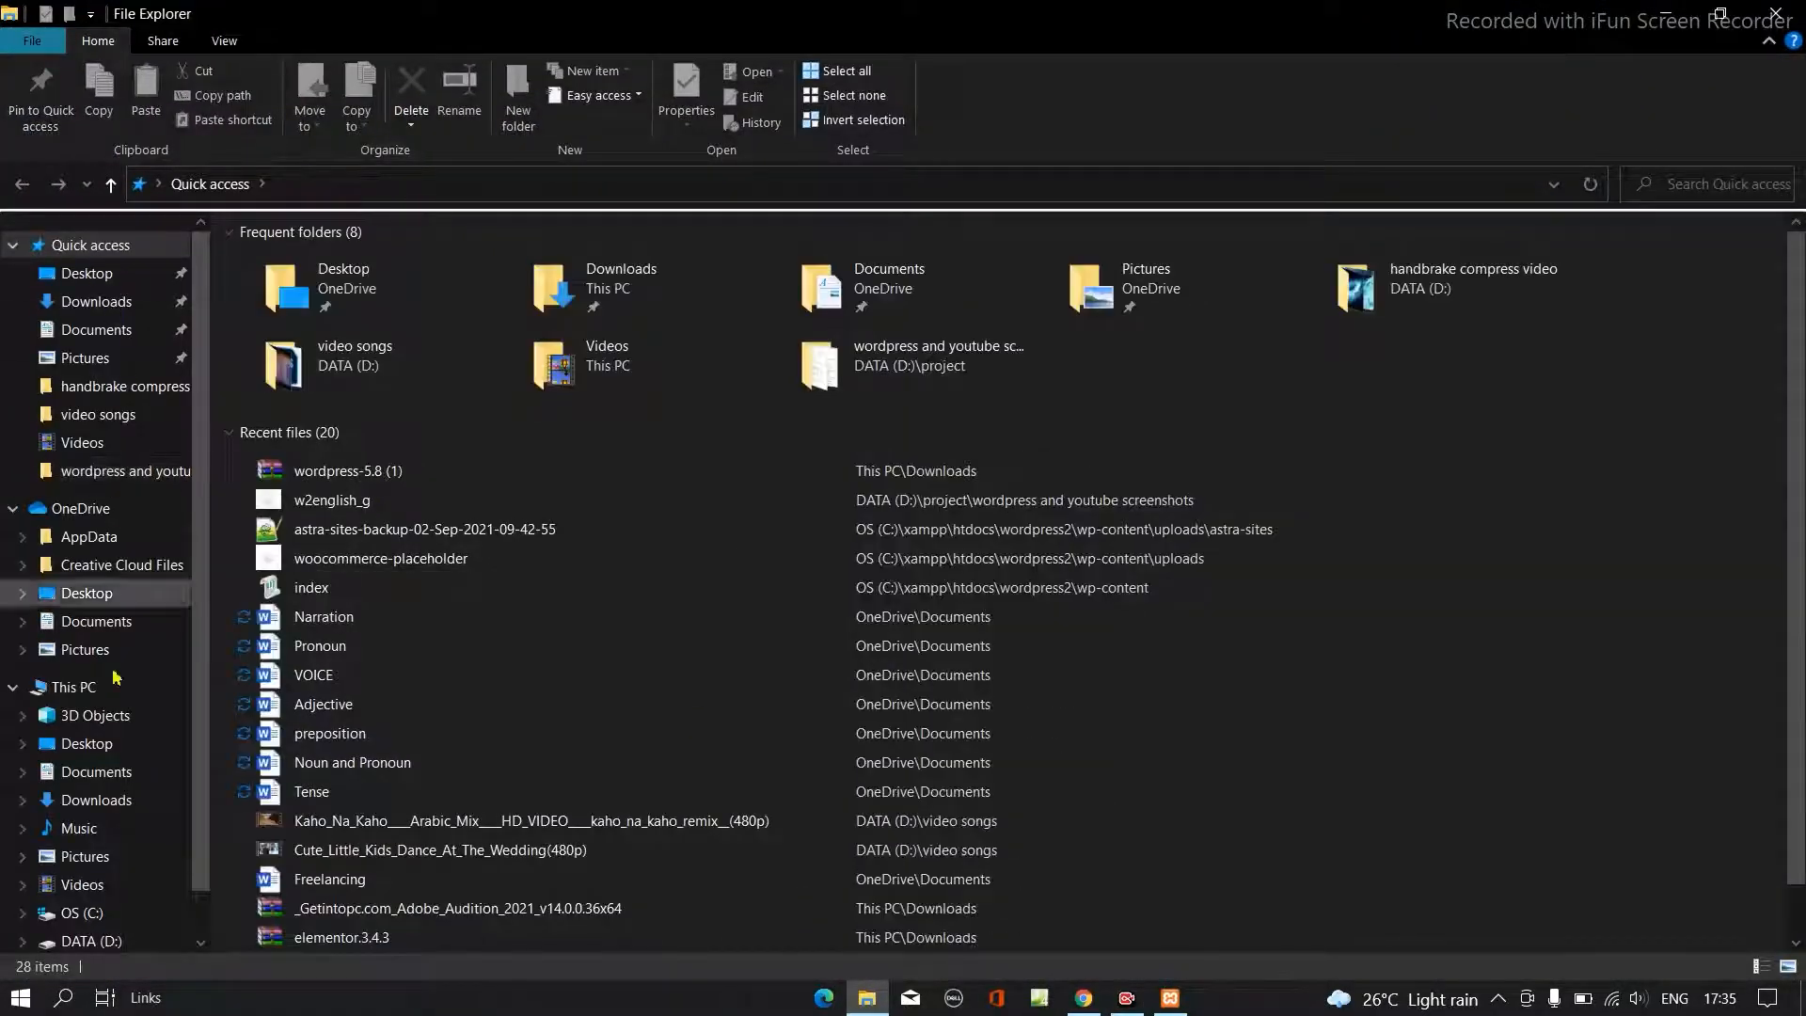
{"action": "scroll", "coordinate": [115, 675], "scroll_direction": "down", "scroll_amount": 1}
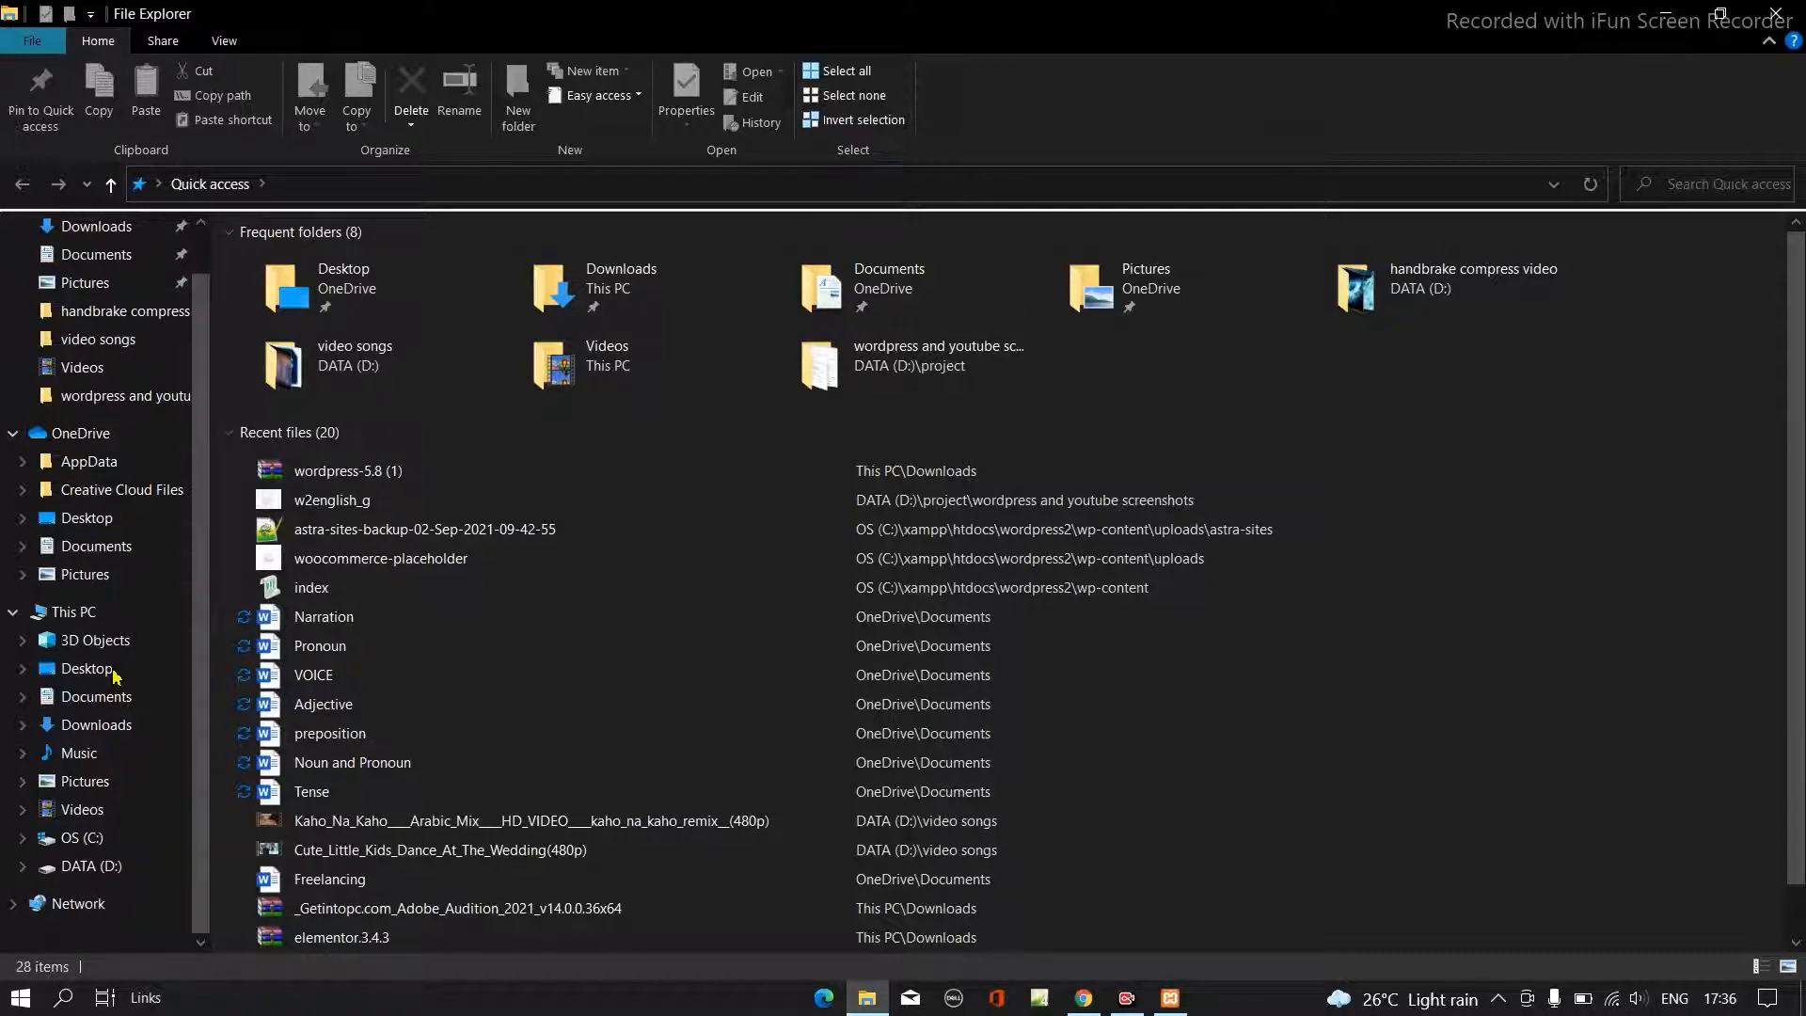
{"action": "left_click", "coordinate": [87, 865]}
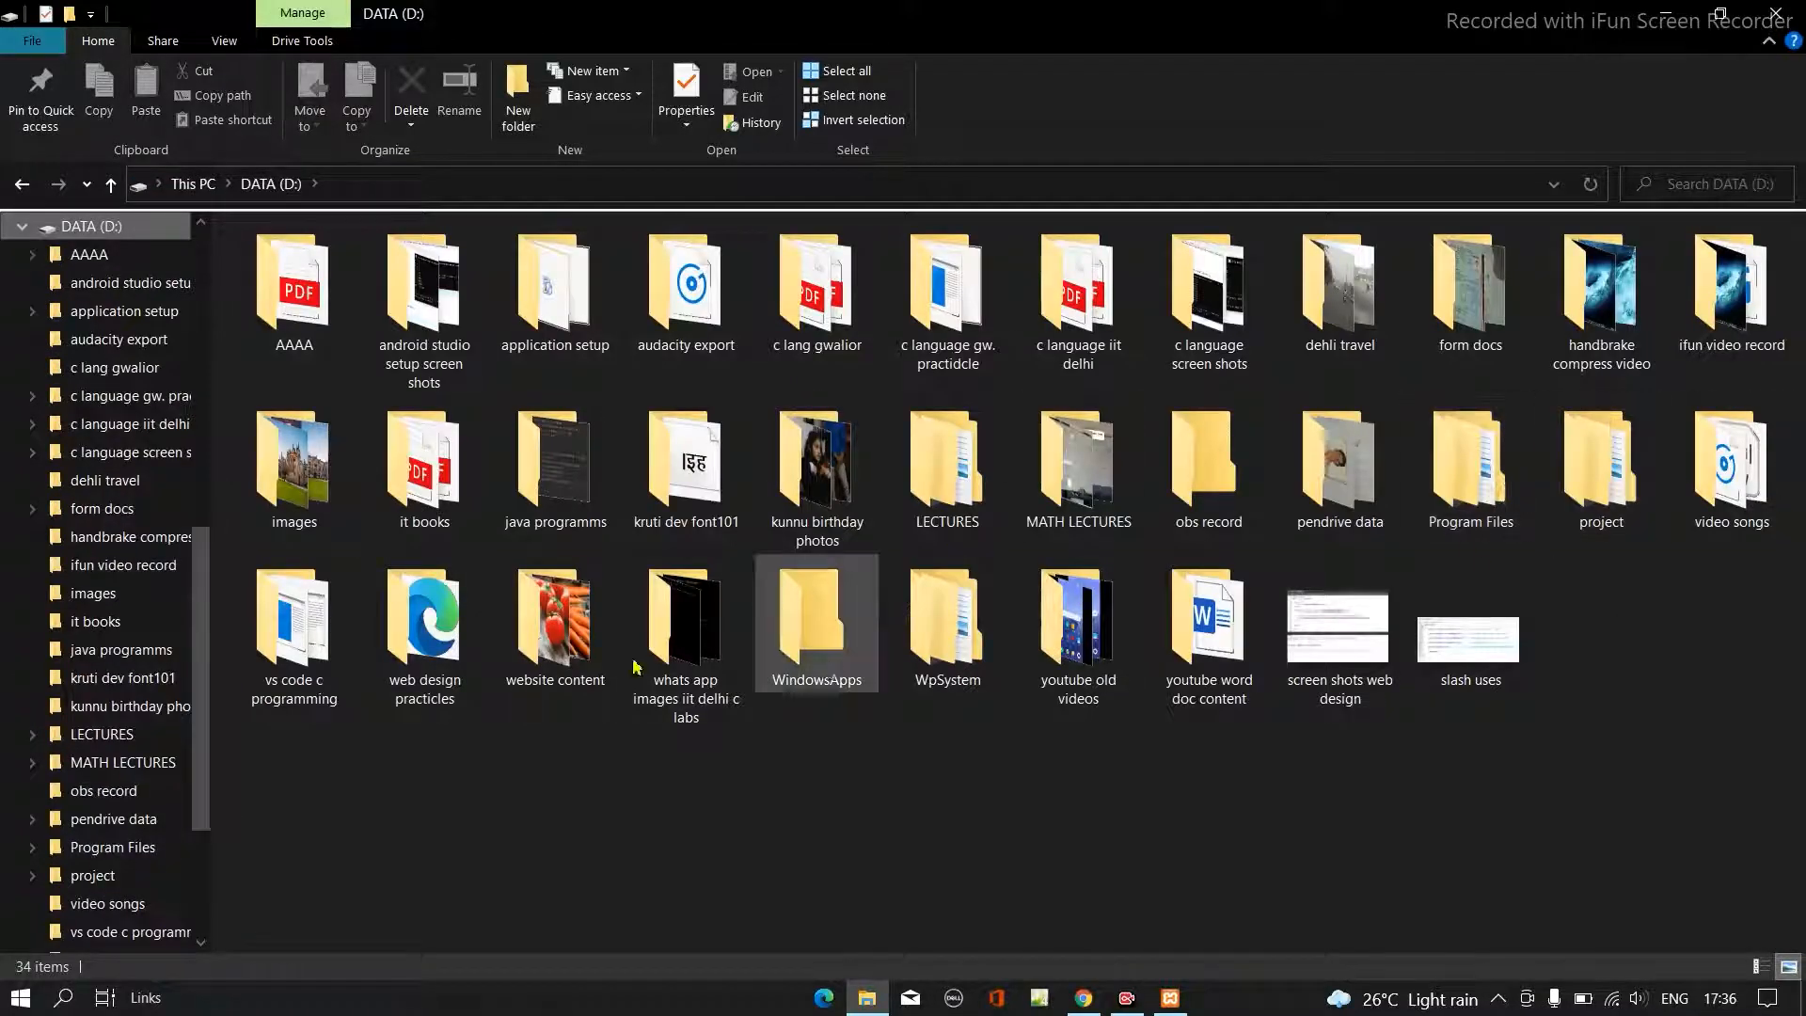
{"action": "left_click_drag", "start_coordinate": [207, 773], "coordinate": [214, 497]}
{"action": "left_click", "coordinate": [89, 809]}
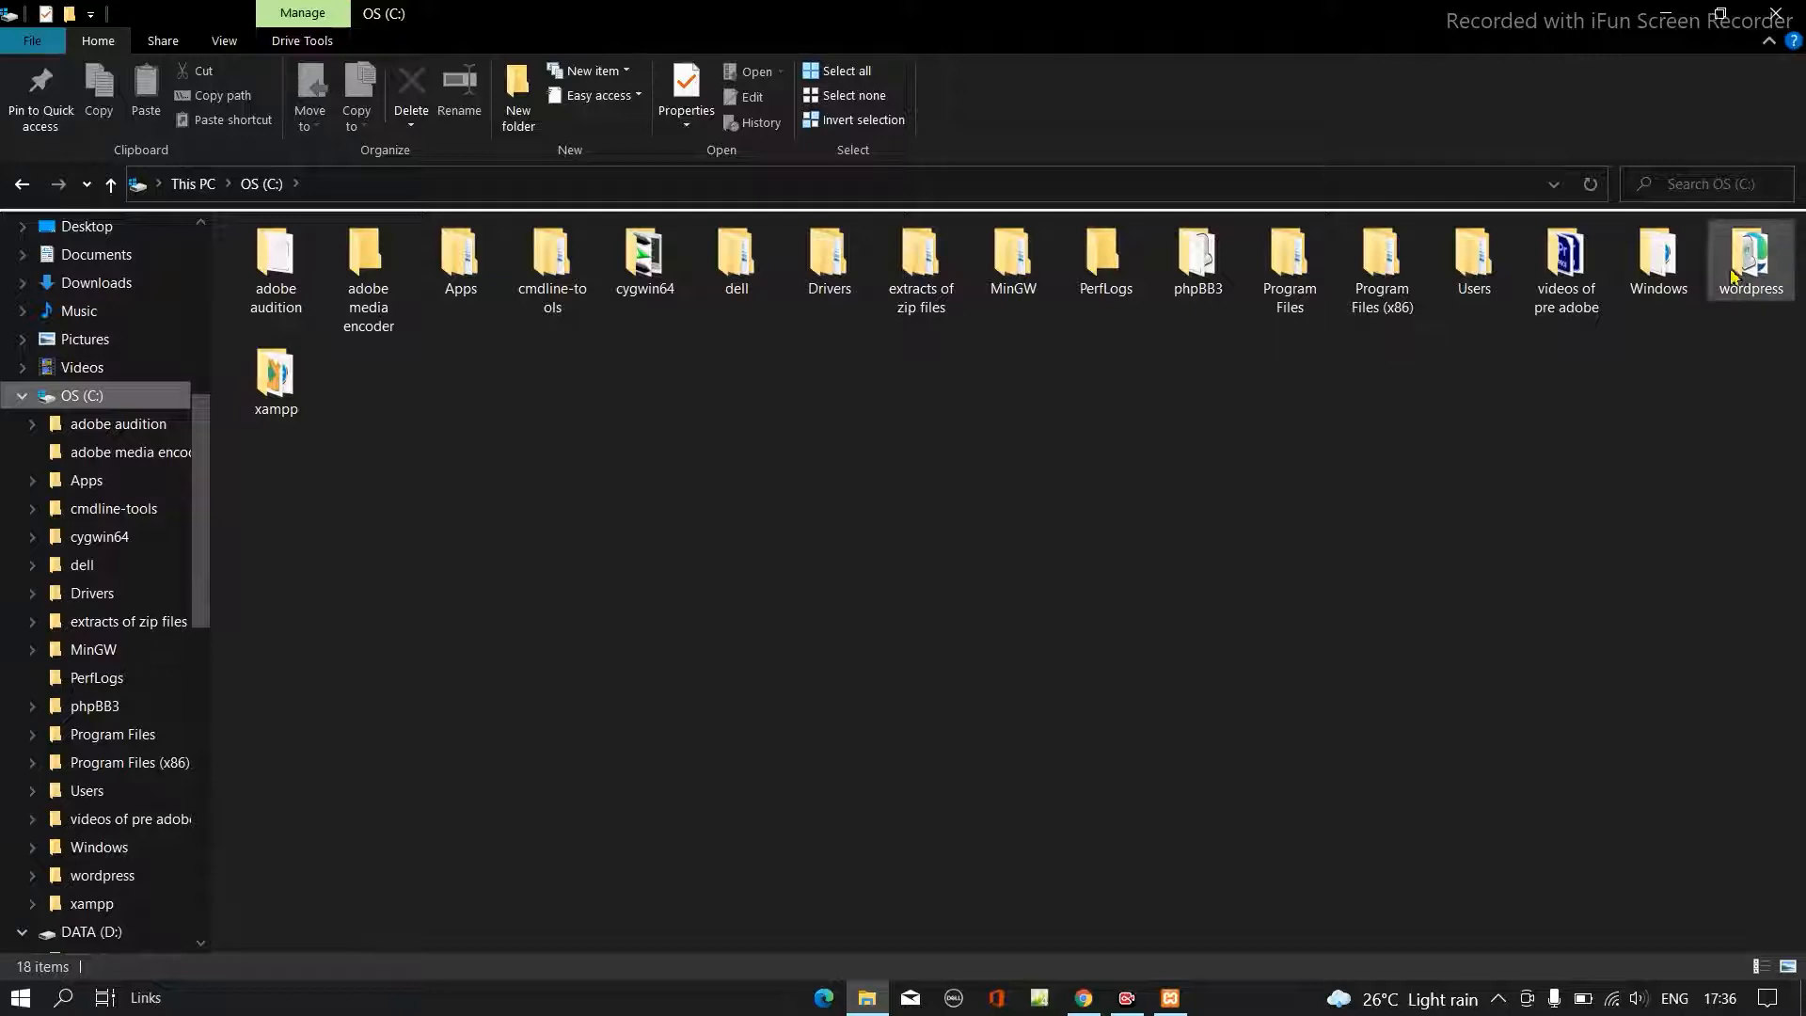
{"action": "mouse_move", "coordinate": [1752, 279]}
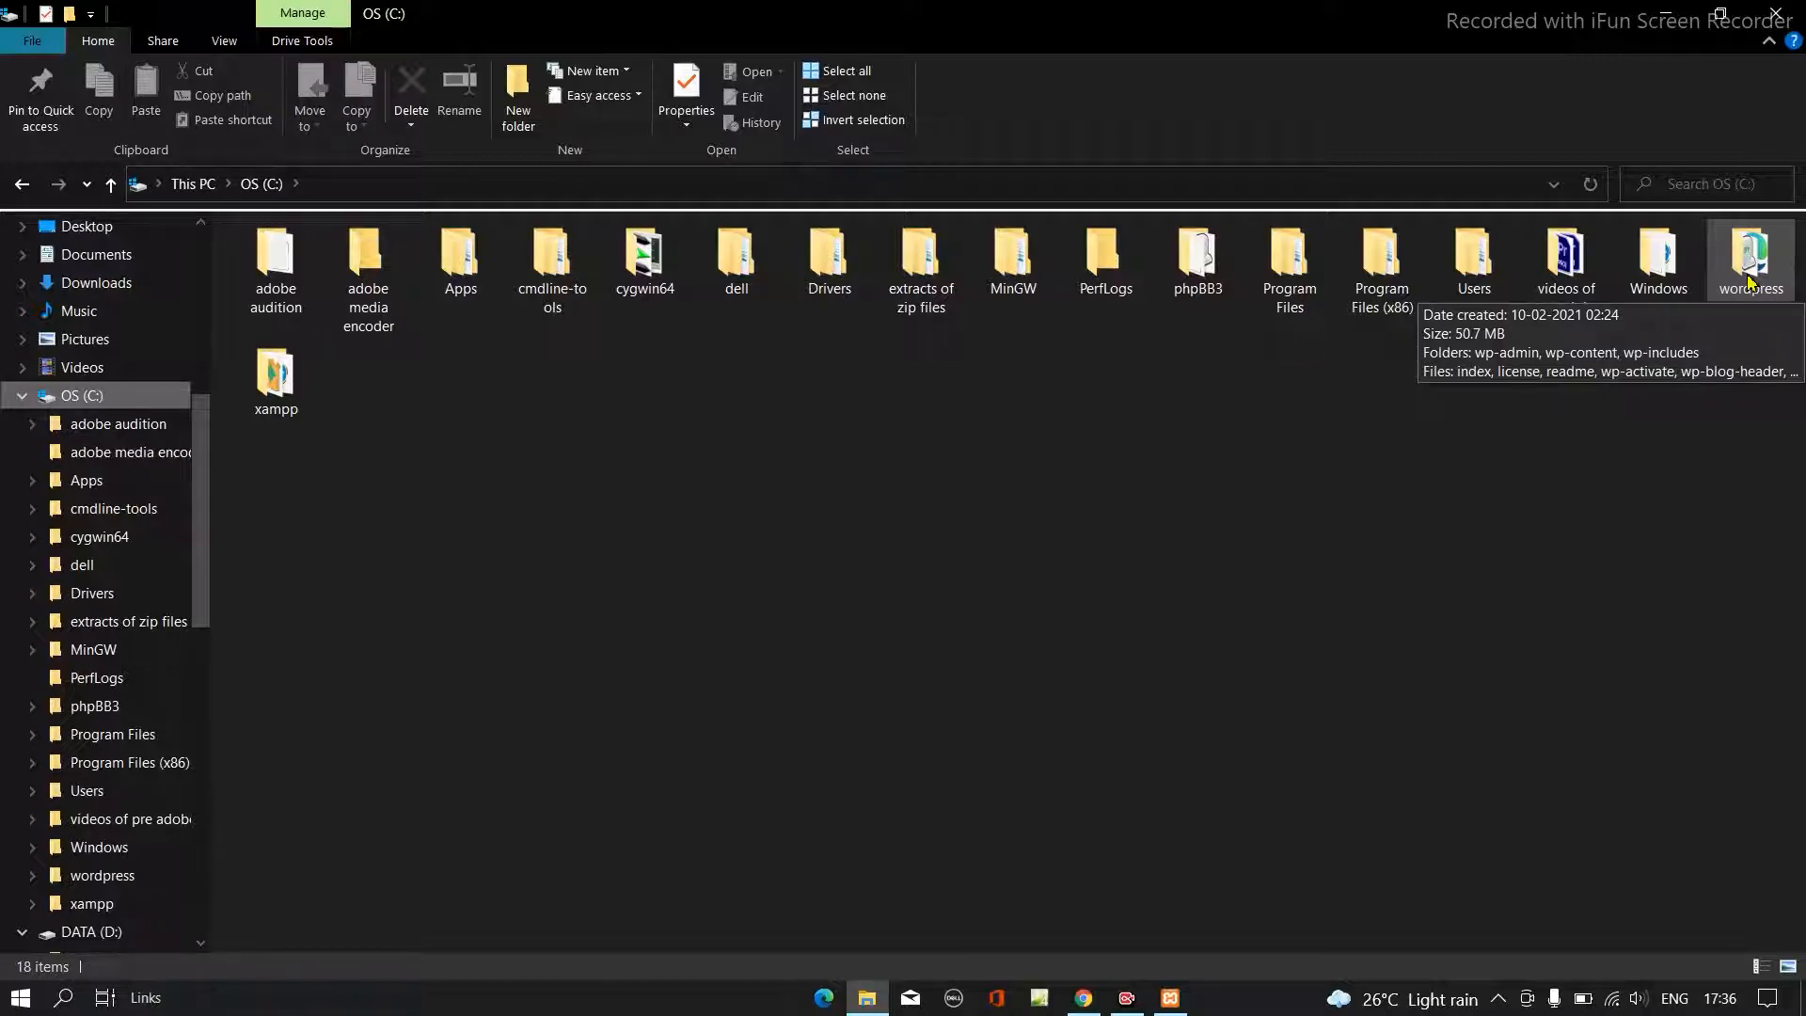
{"action": "right_click", "coordinate": [1751, 278]}
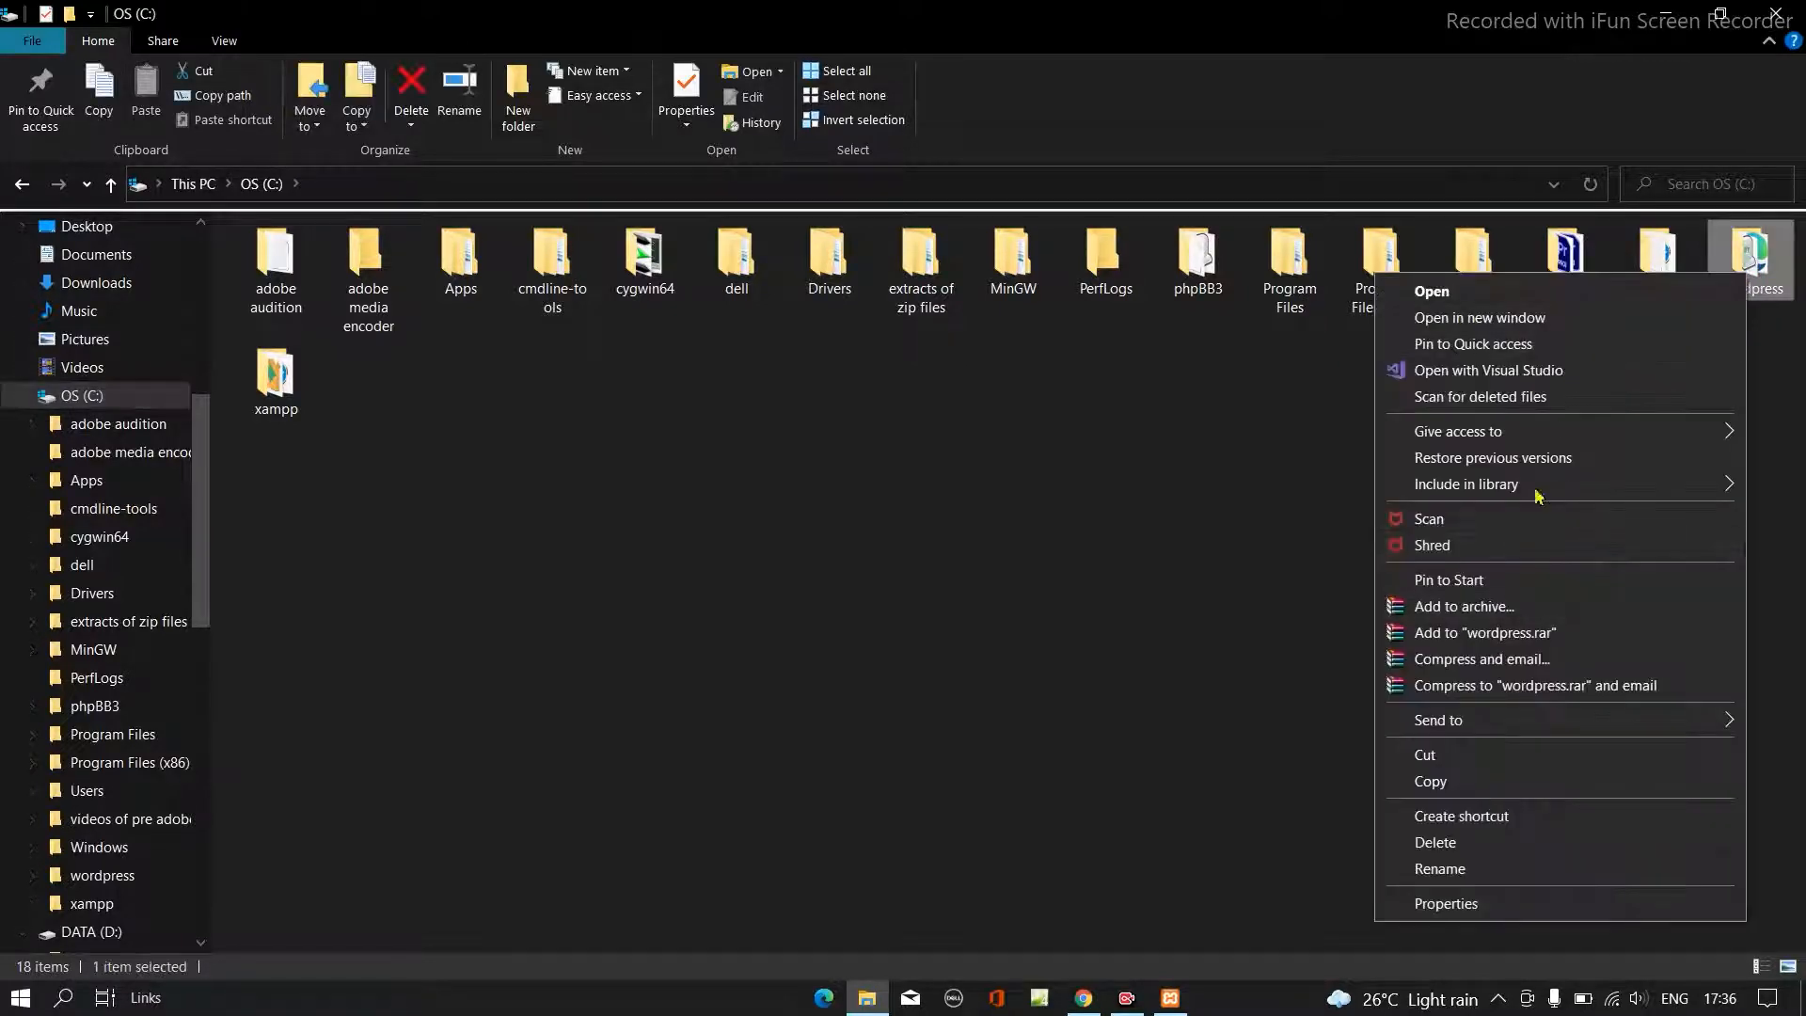
{"action": "left_click", "coordinate": [1524, 784]}
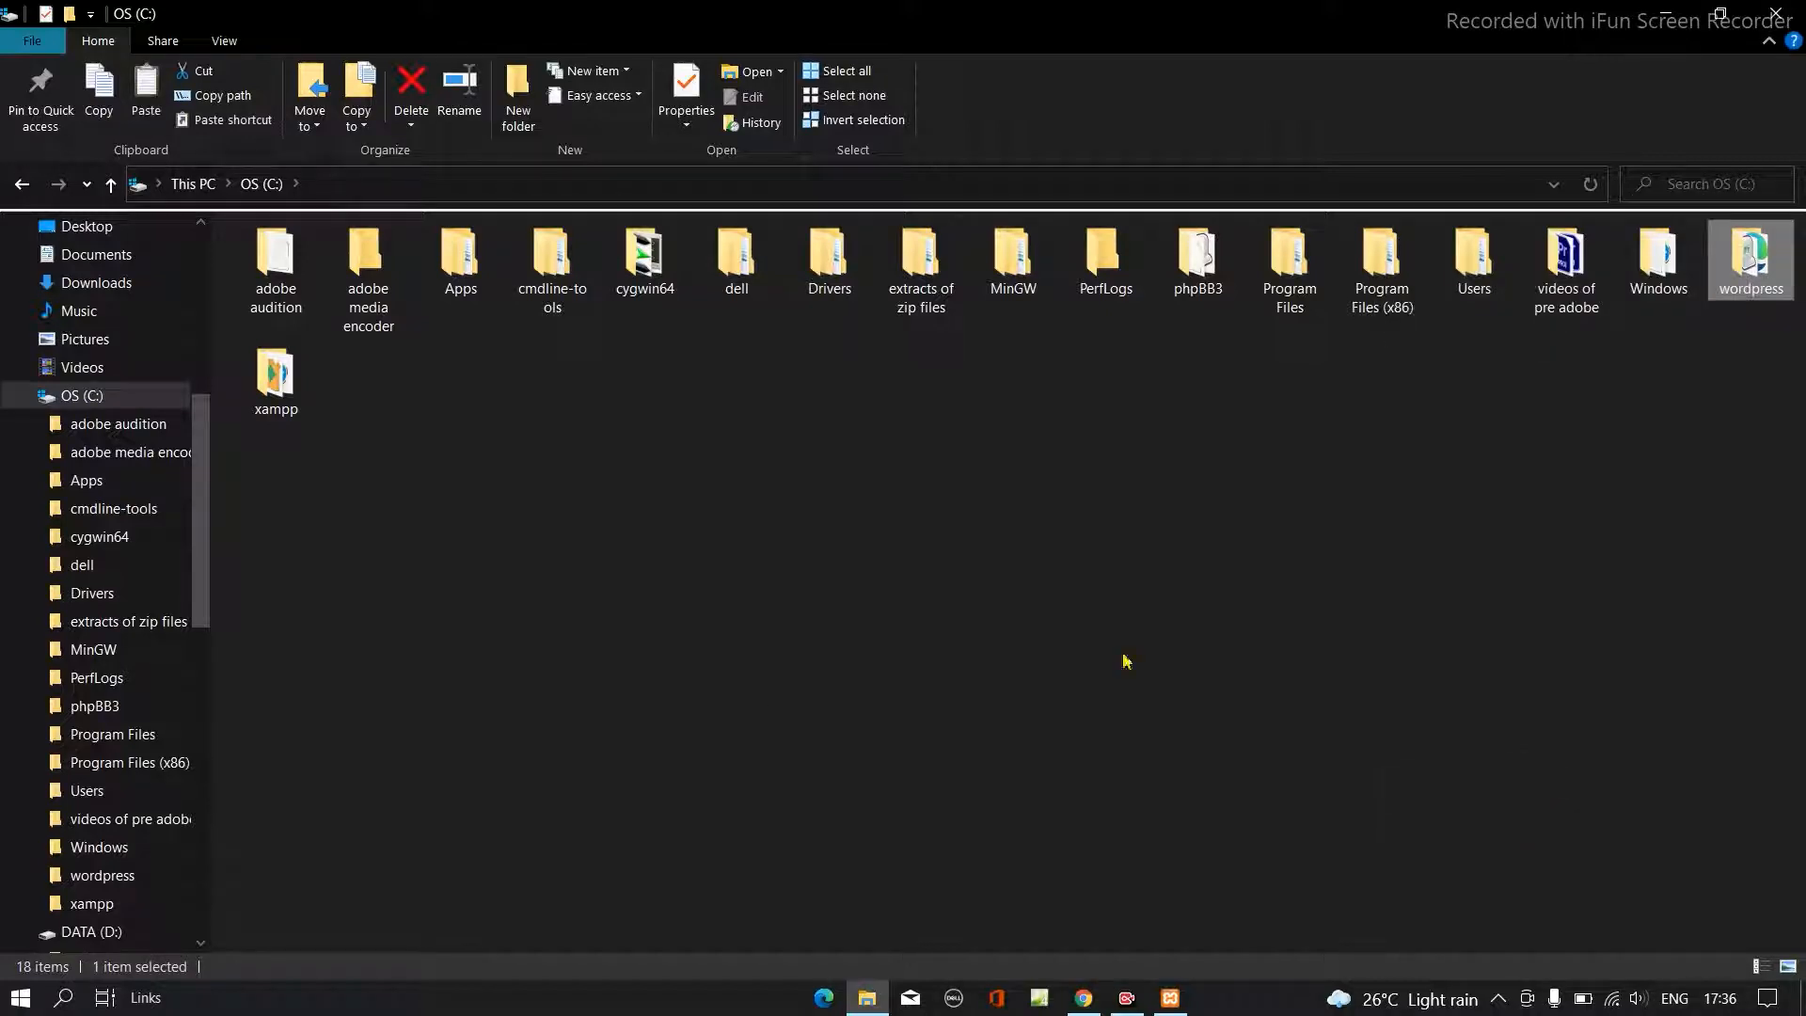
- Open the htdocs folder inside the xampp folder on drive C:
{"action": "double_click", "coordinate": [279, 395]}
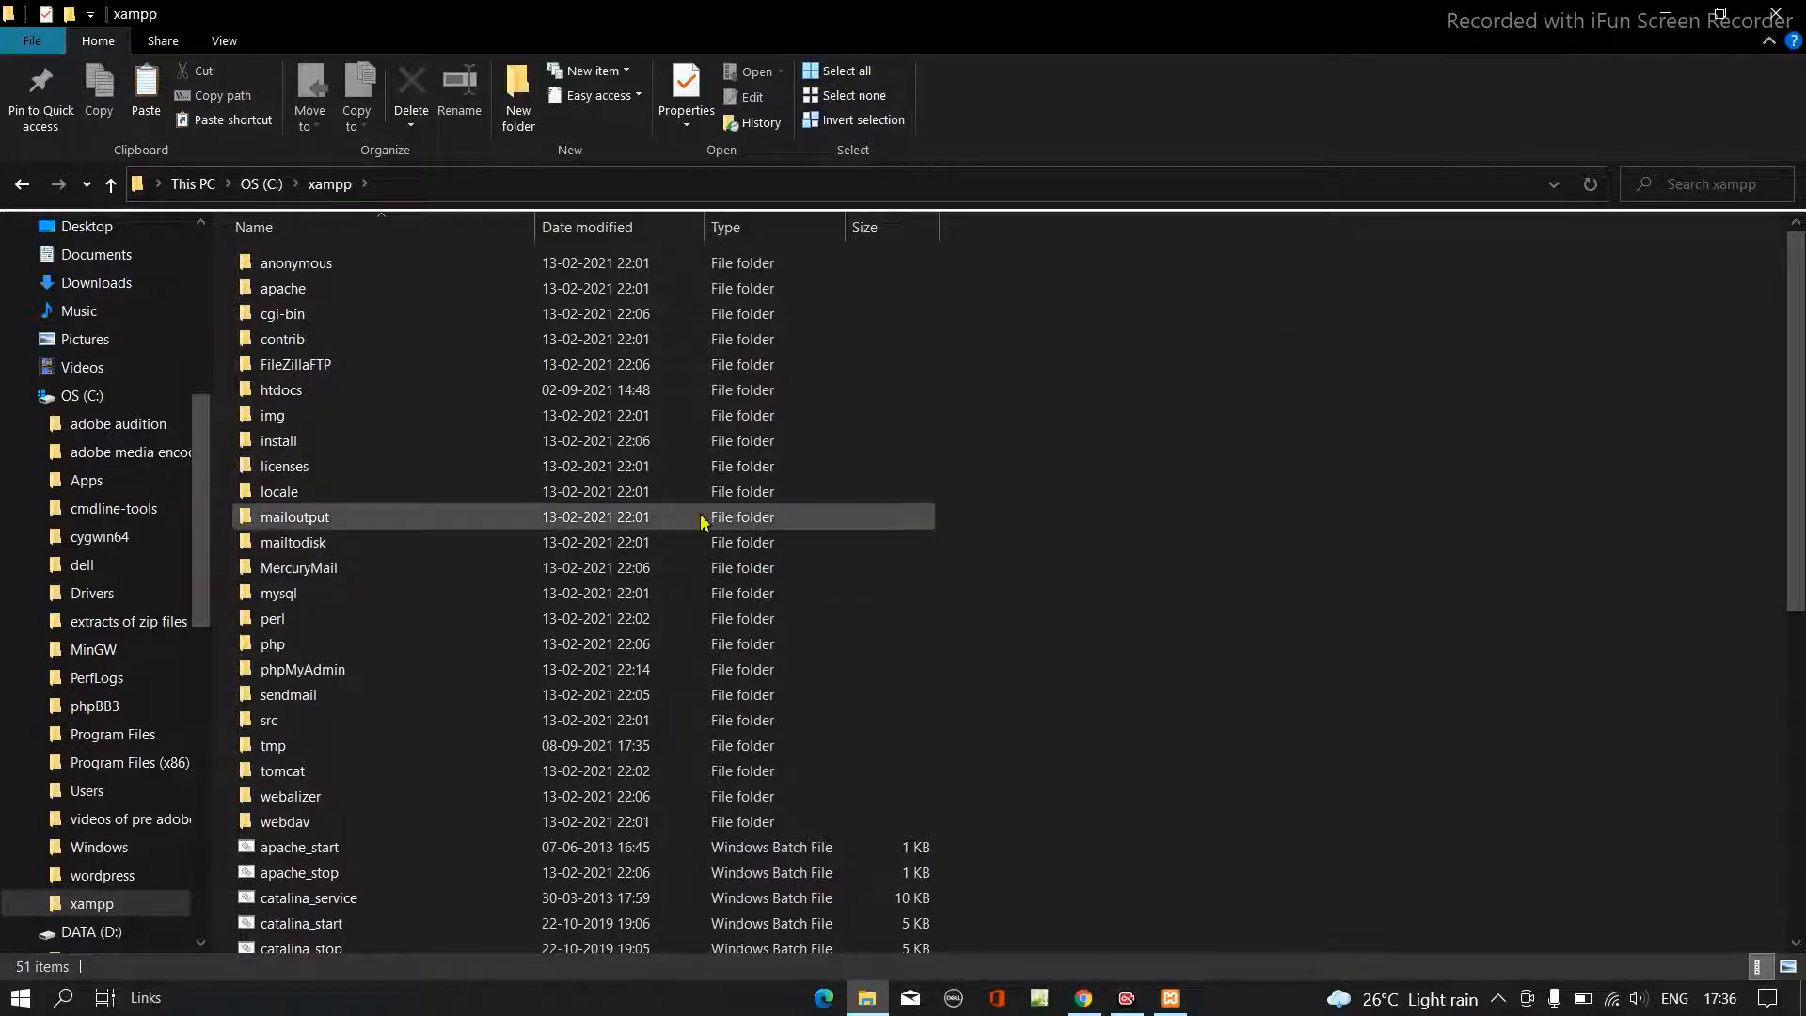
{"action": "scroll", "coordinate": [560, 467], "scroll_direction": "down", "scroll_amount": 4}
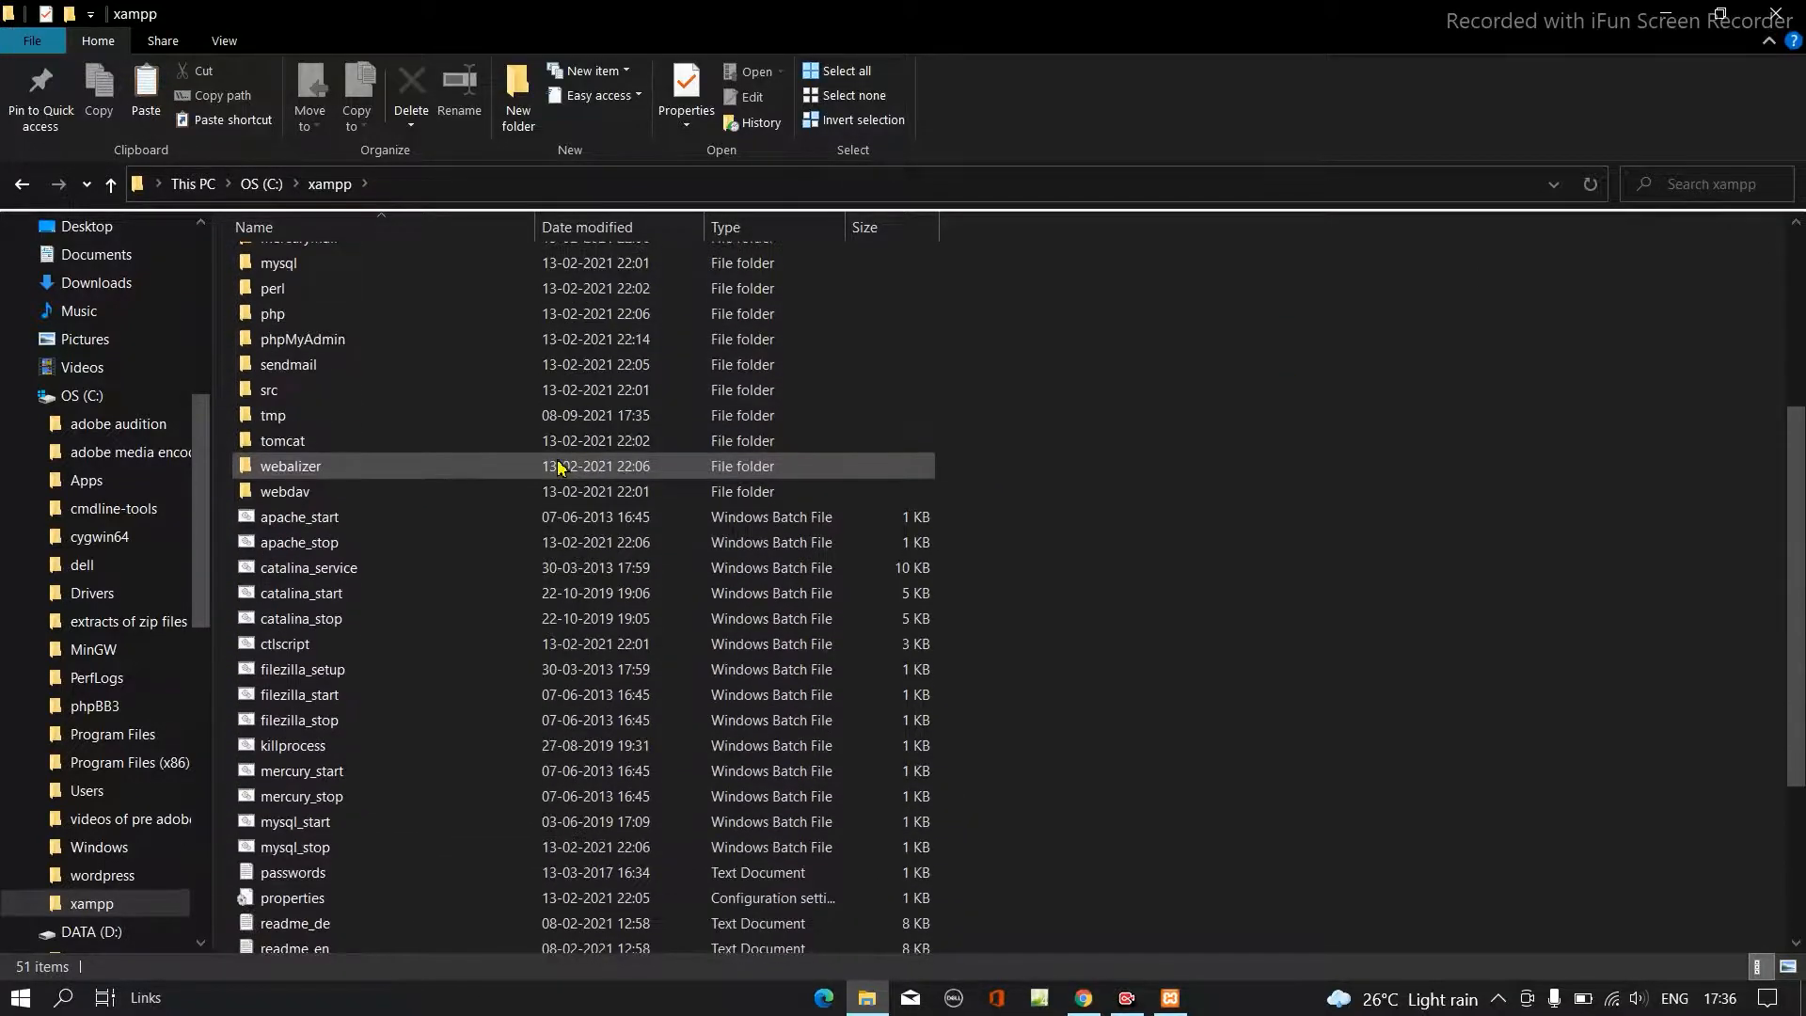
{"action": "scroll", "coordinate": [559, 467], "scroll_direction": "down", "scroll_amount": 2}
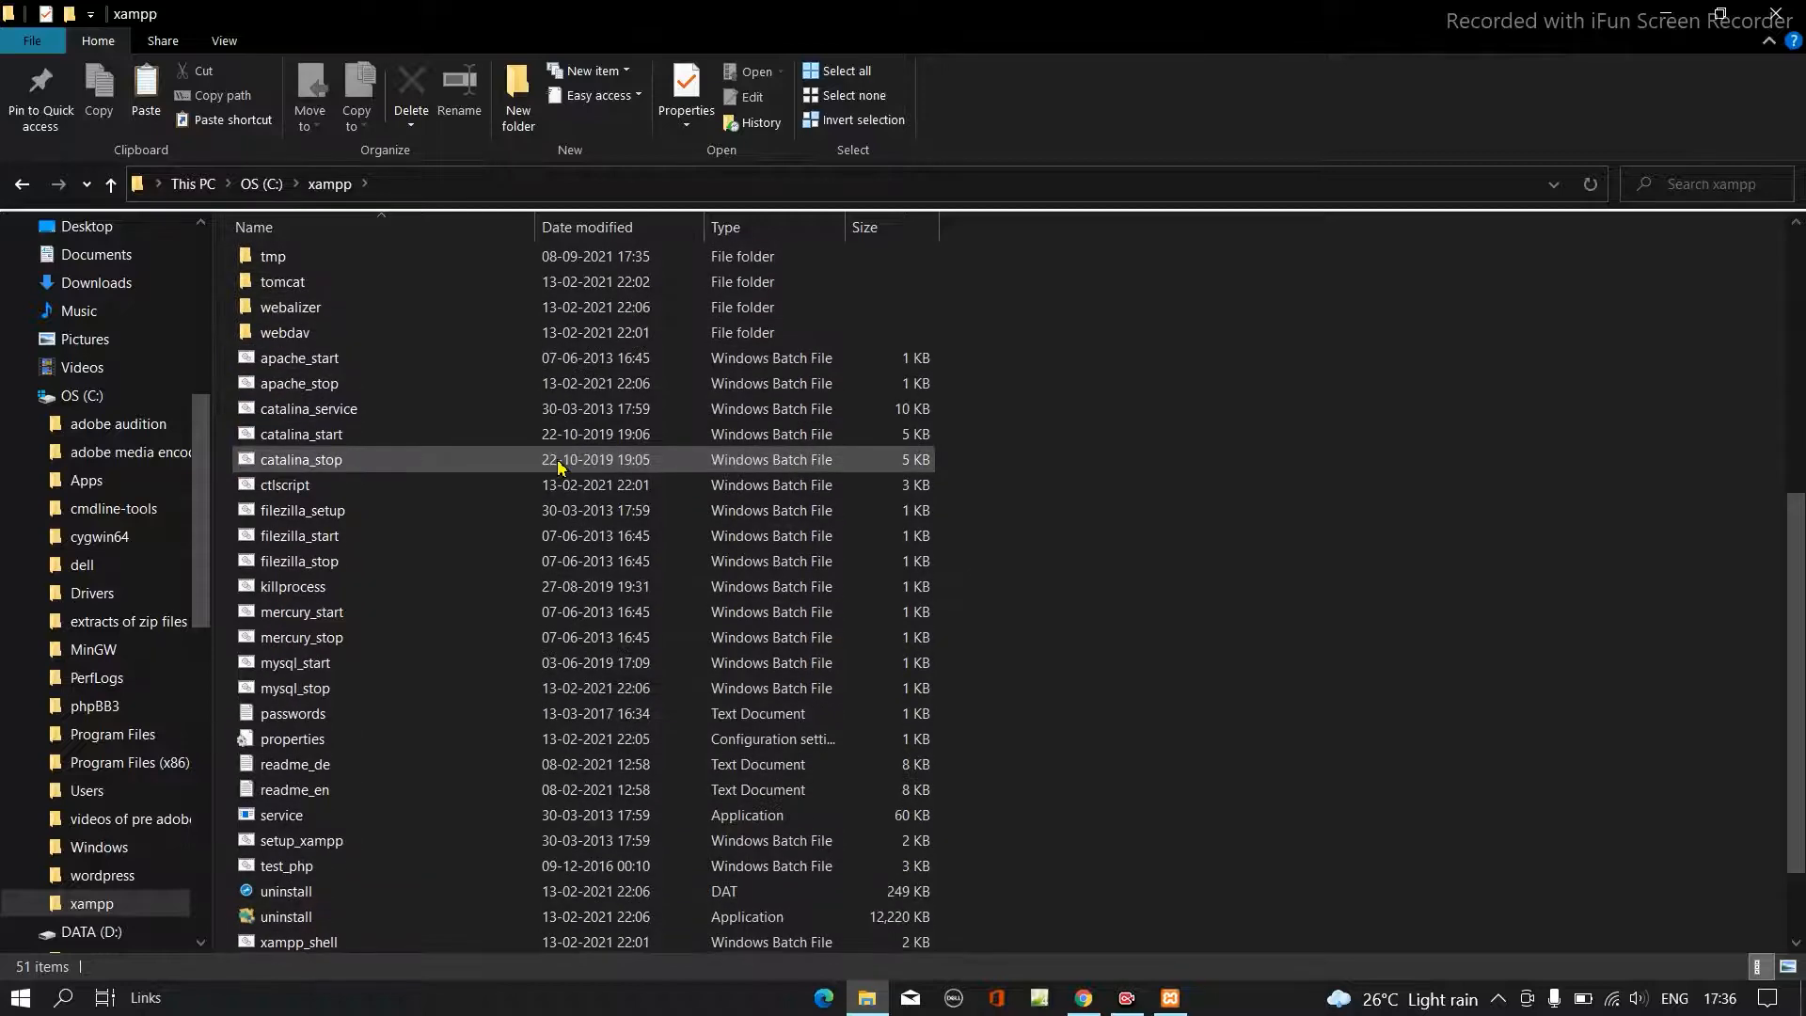
{"action": "scroll", "coordinate": [560, 467], "scroll_direction": "up", "scroll_amount": 4}
{"action": "scroll", "coordinate": [557, 468], "scroll_direction": "up", "scroll_amount": 3}
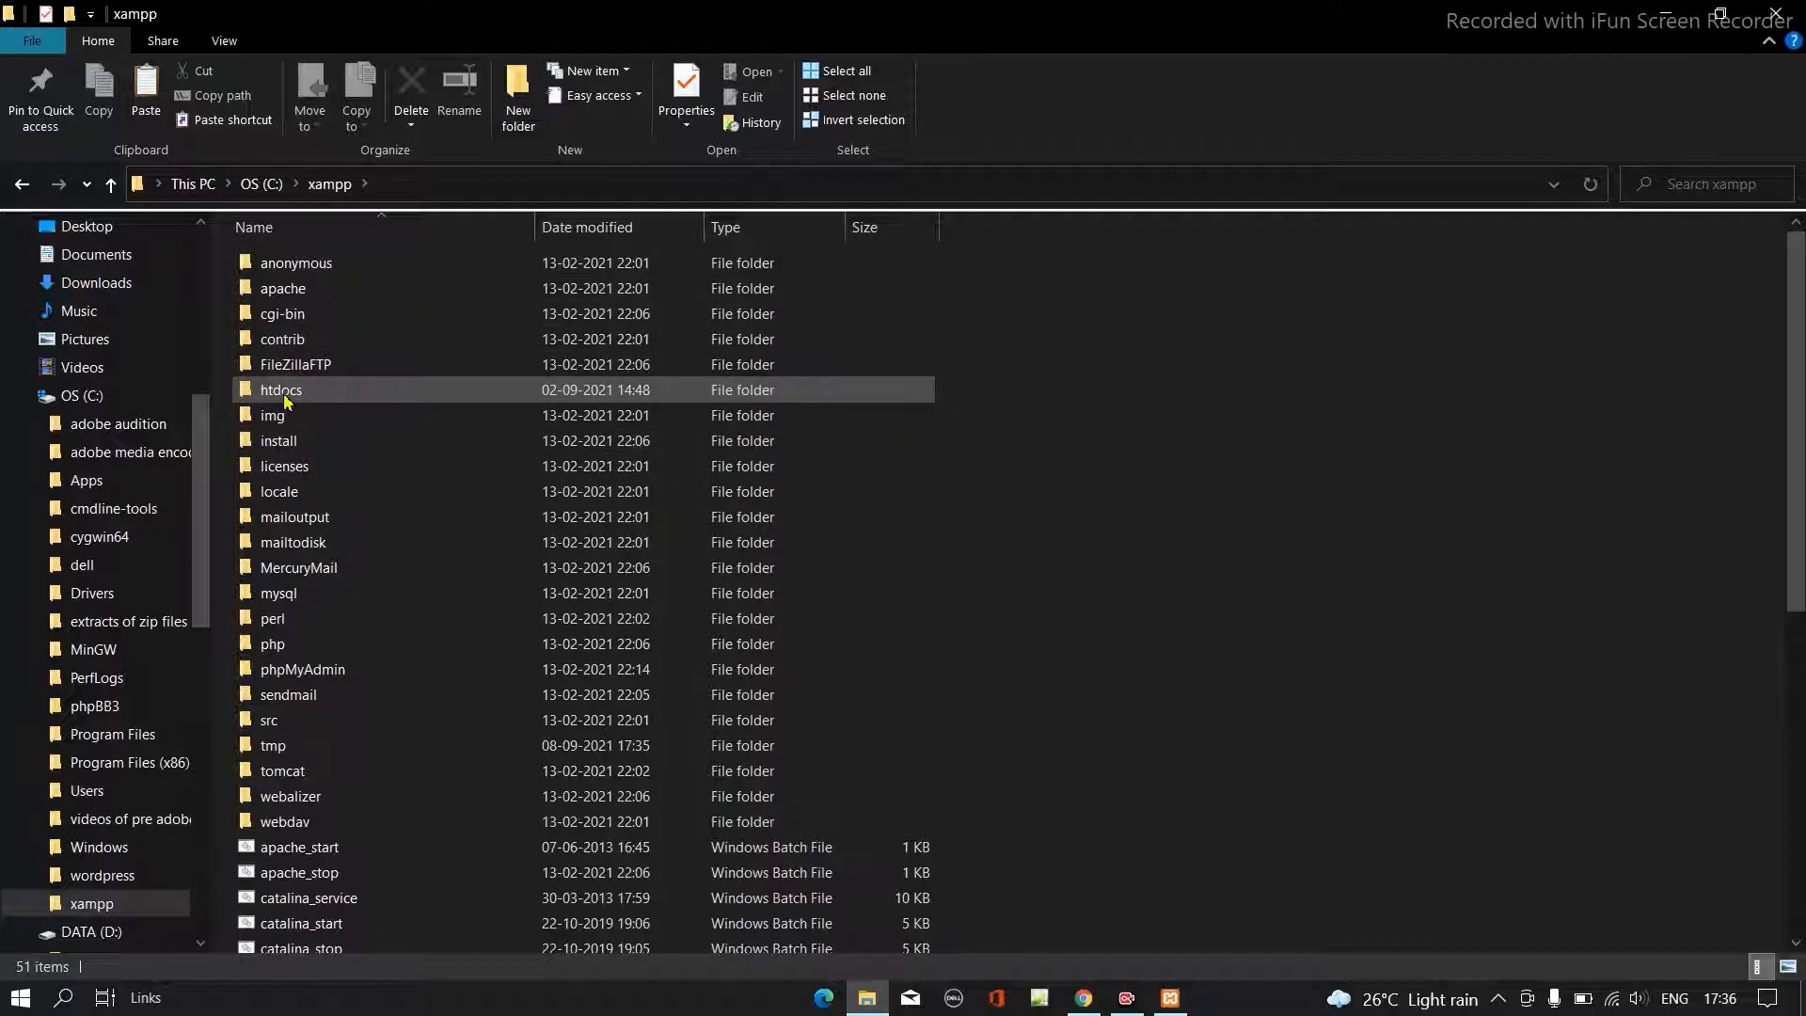
{"action": "mouse_move", "coordinate": [284, 402]}
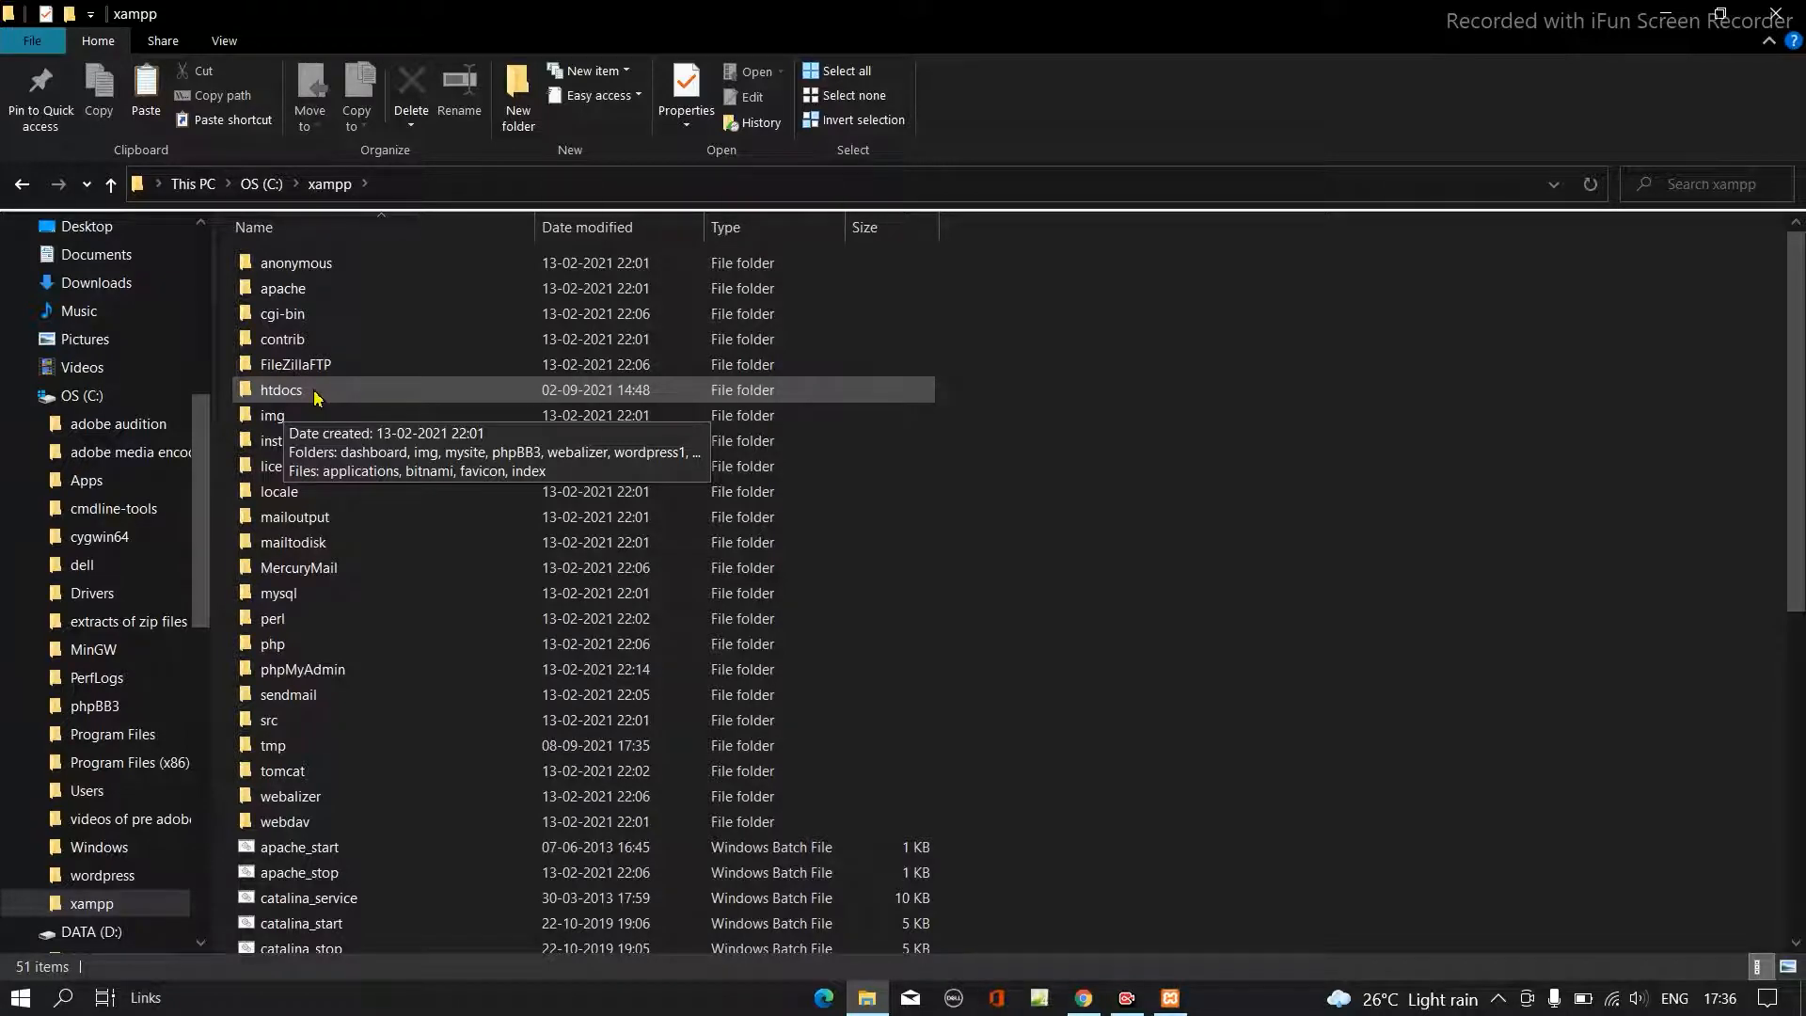
{"action": "double_click", "coordinate": [316, 395]}
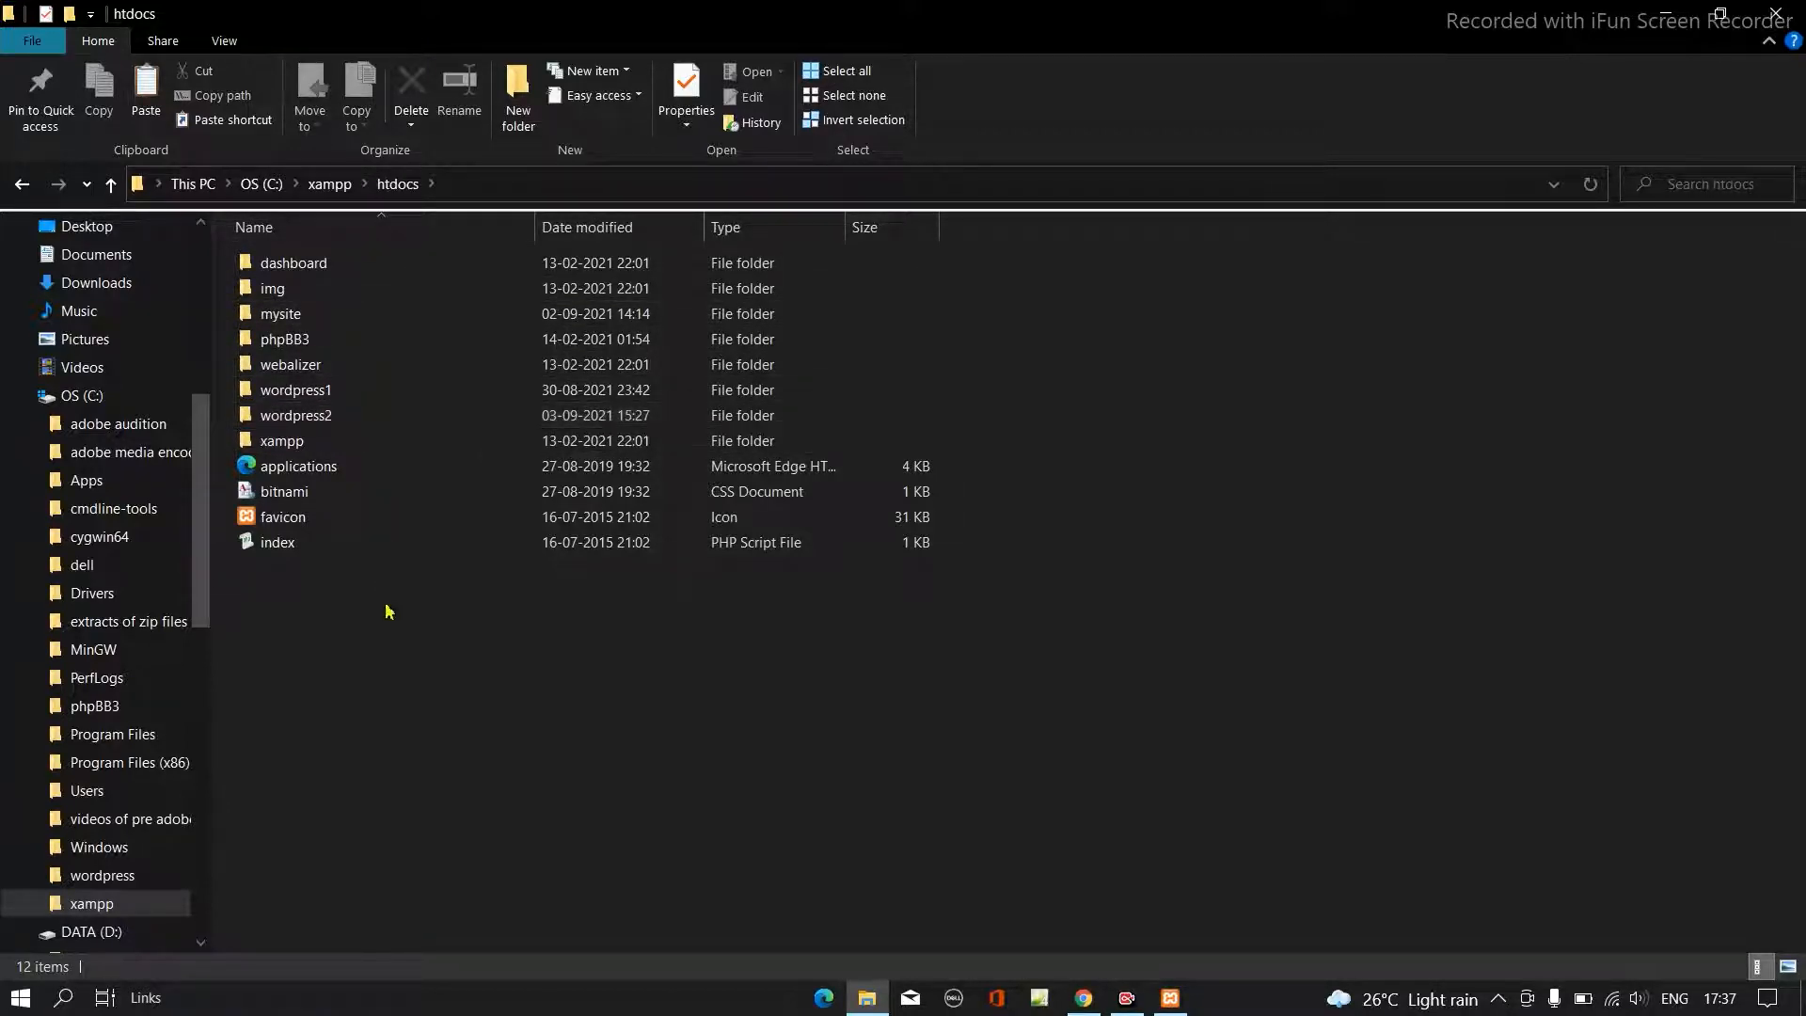
- Paste the copied wordpress folder into the htdocs folder
{"action": "right_click", "coordinate": [407, 570]}
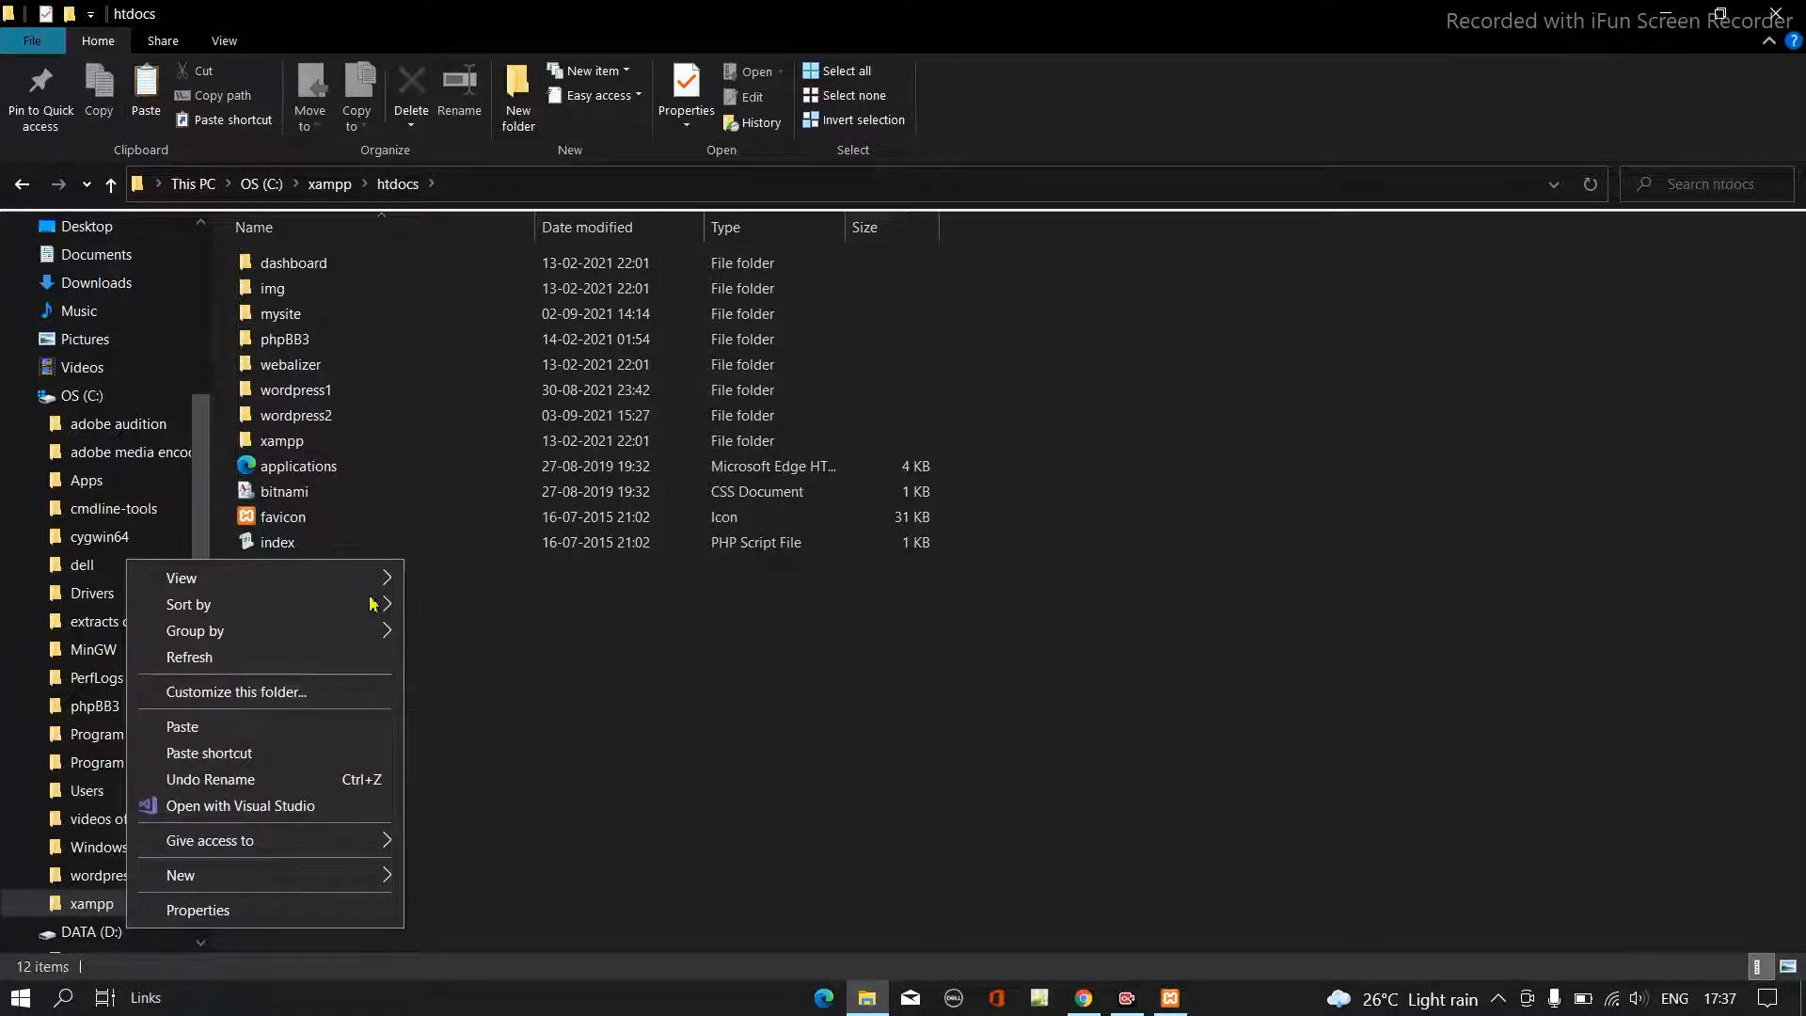
{"action": "mouse_move", "coordinate": [325, 875]}
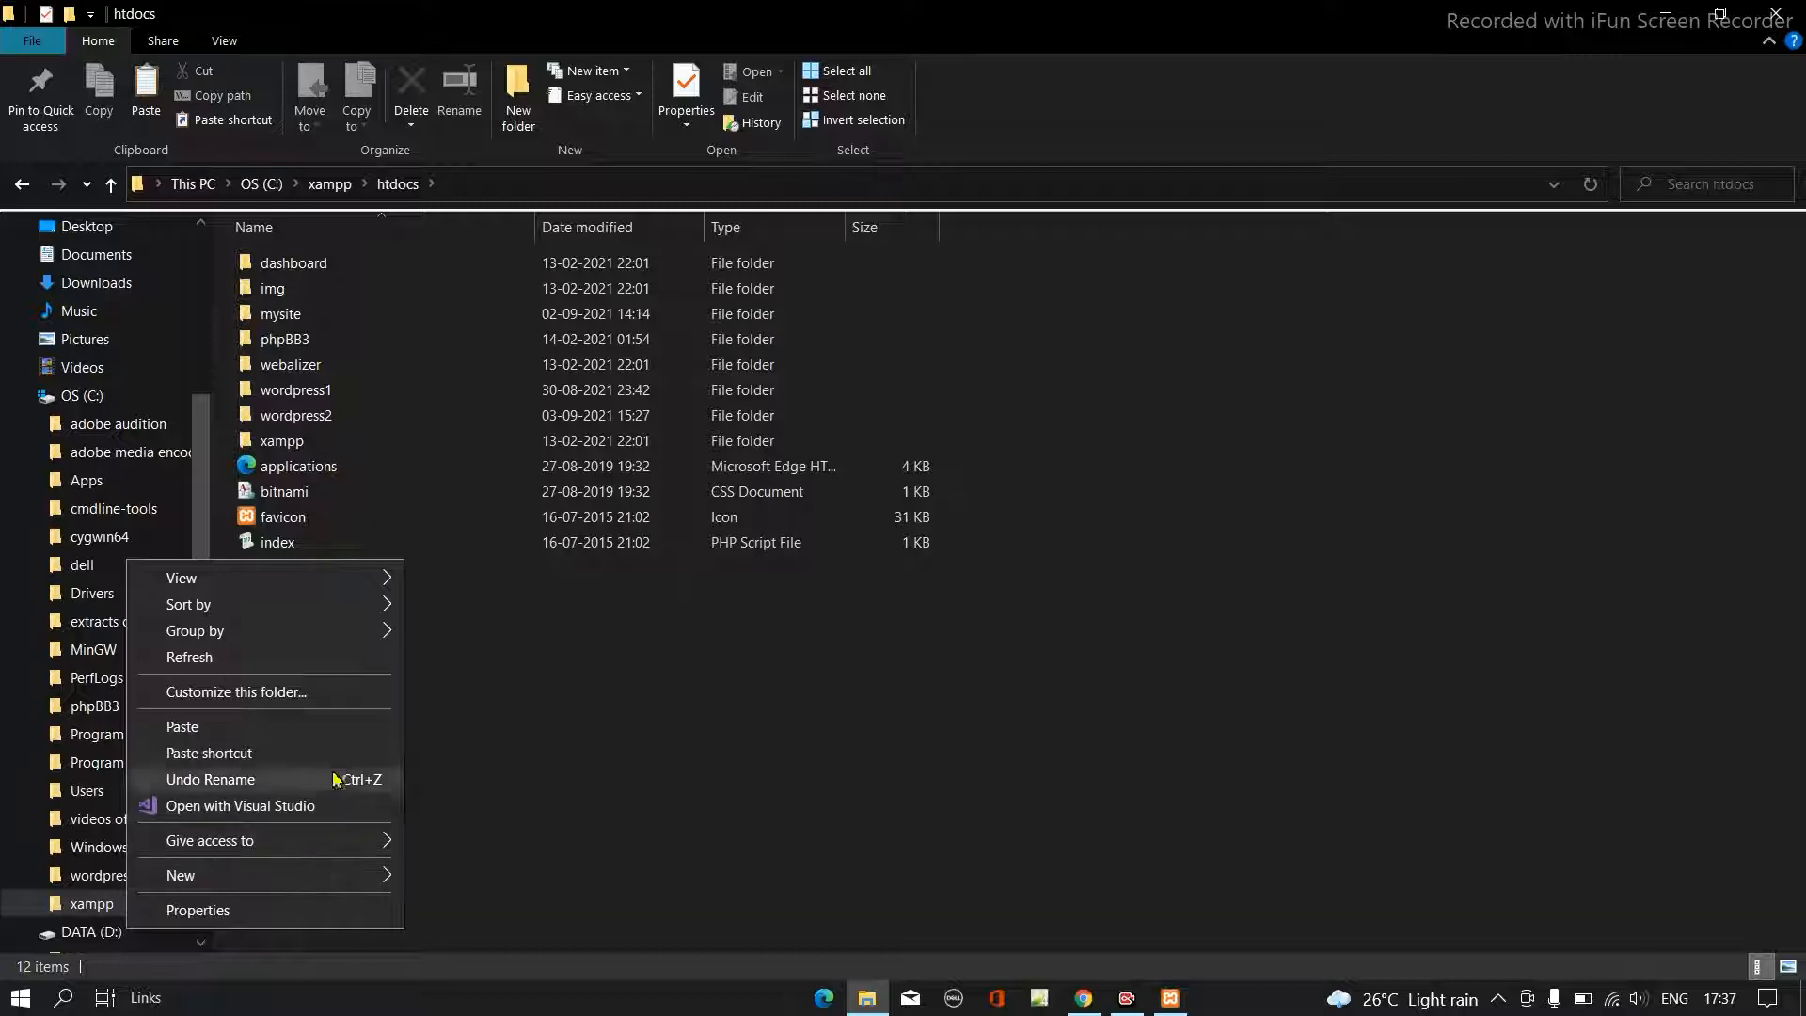
{"action": "left_click", "coordinate": [303, 727]}
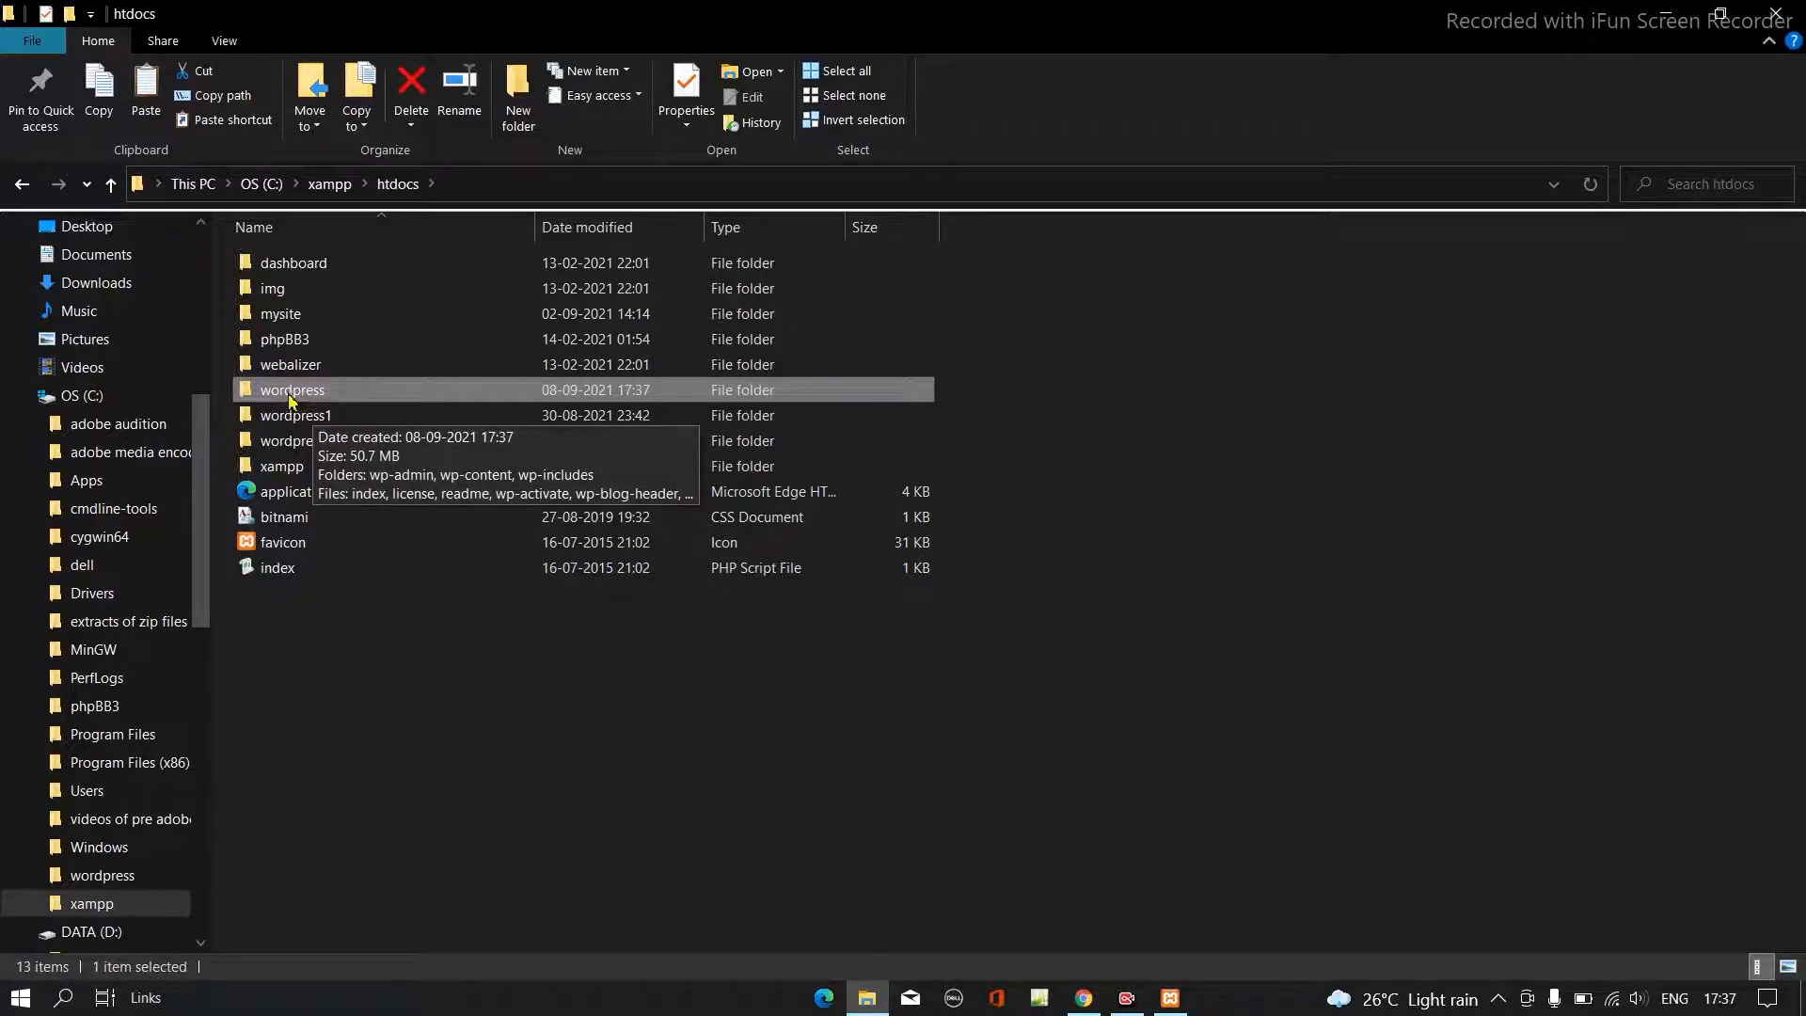
- Rename the pasted wordpress folder in htdocs as wordpress3
{"action": "right_click", "coordinate": [349, 402]}
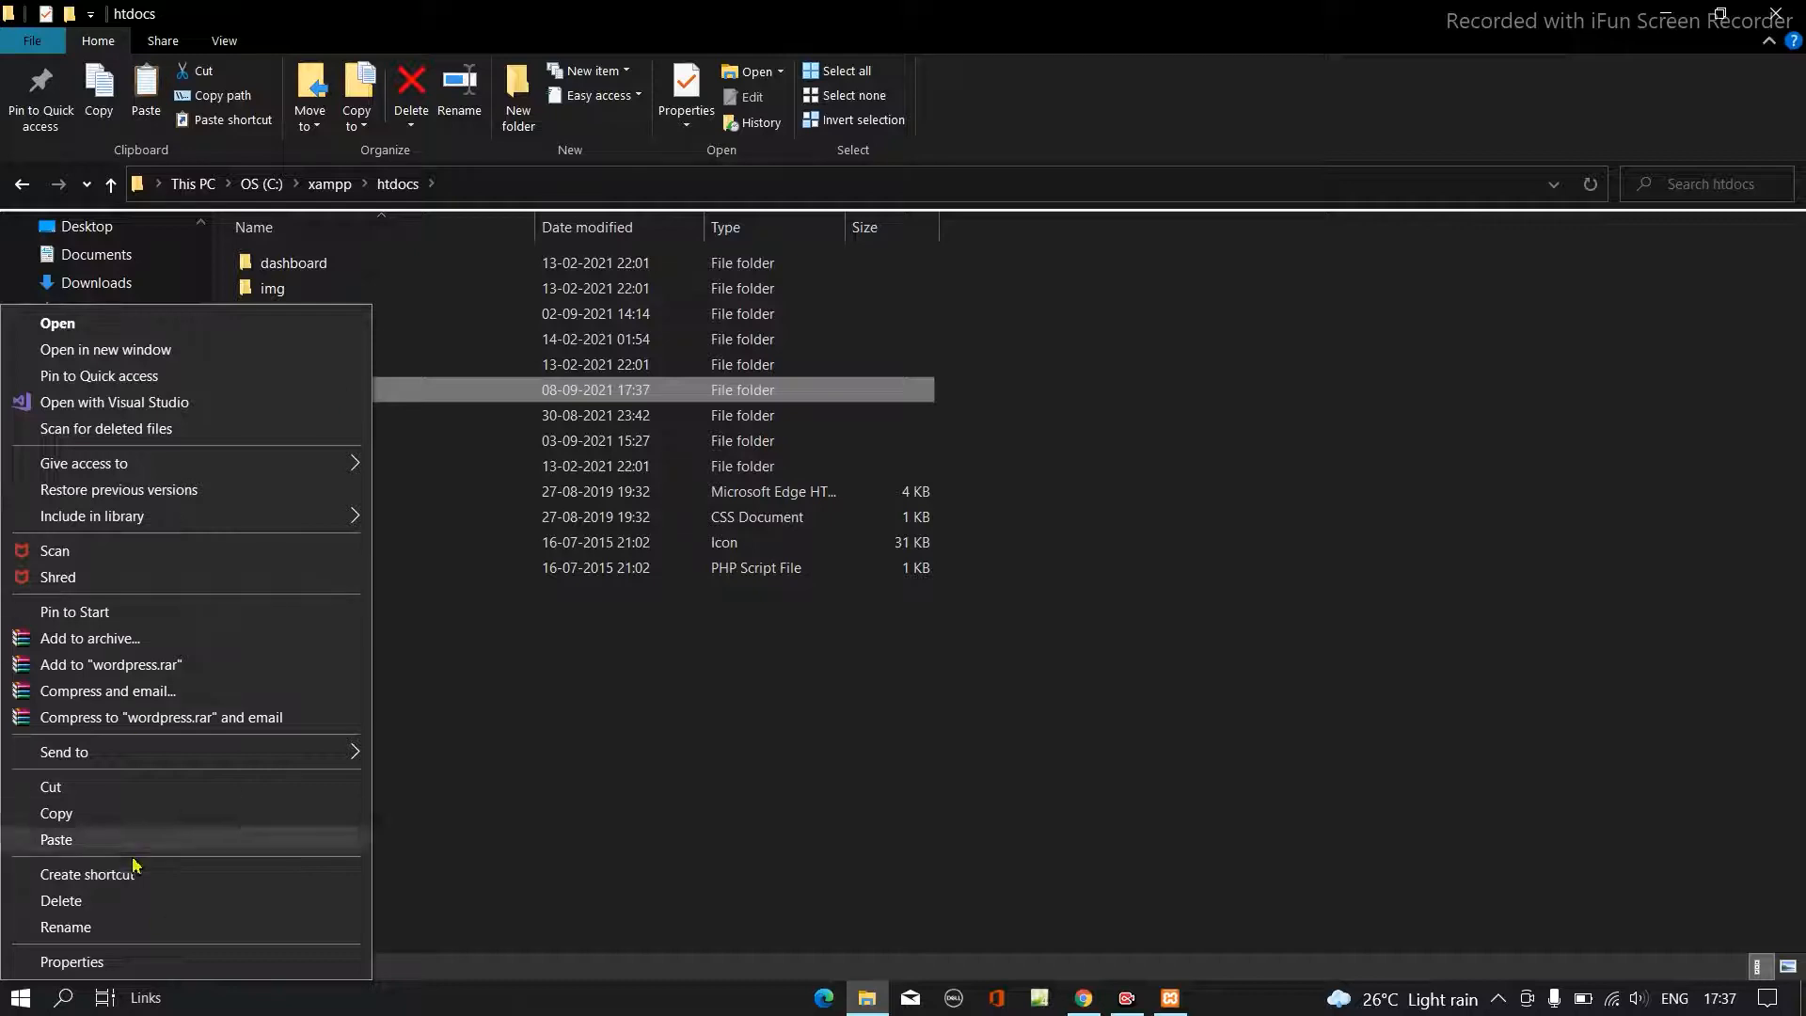
{"action": "left_click", "coordinate": [166, 927]}
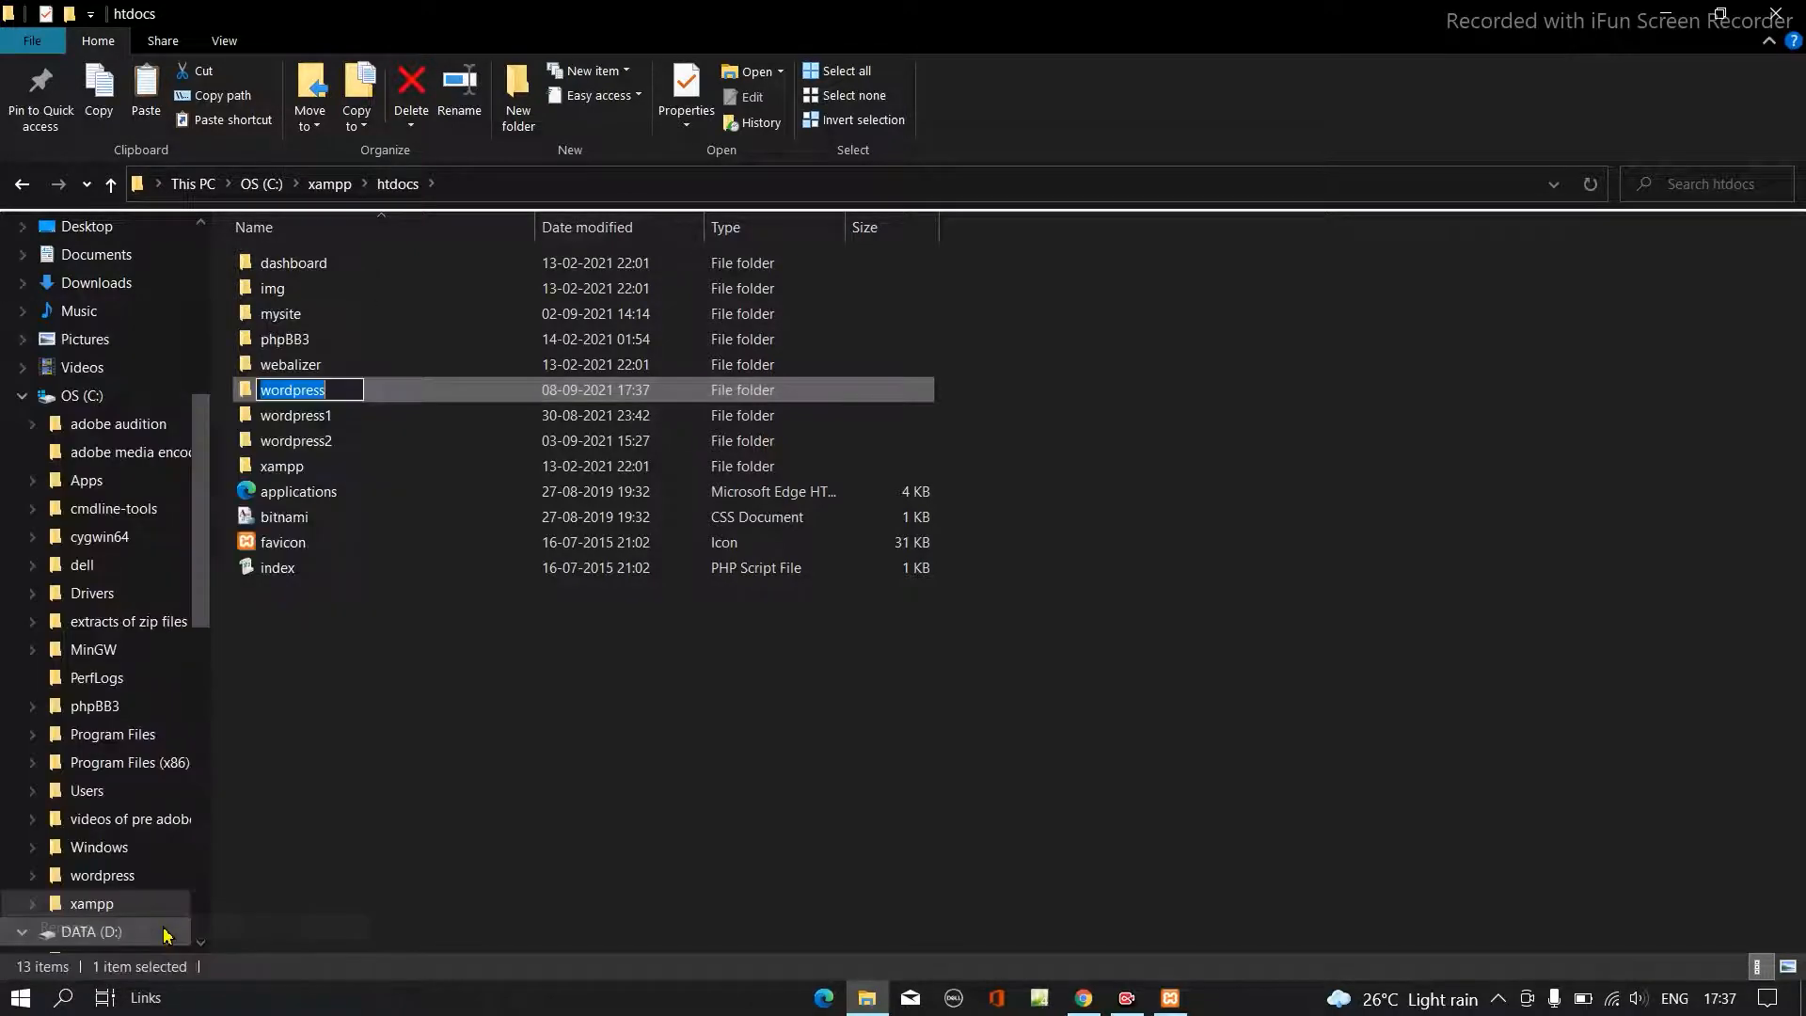
{"action": "type", "text": "3"}
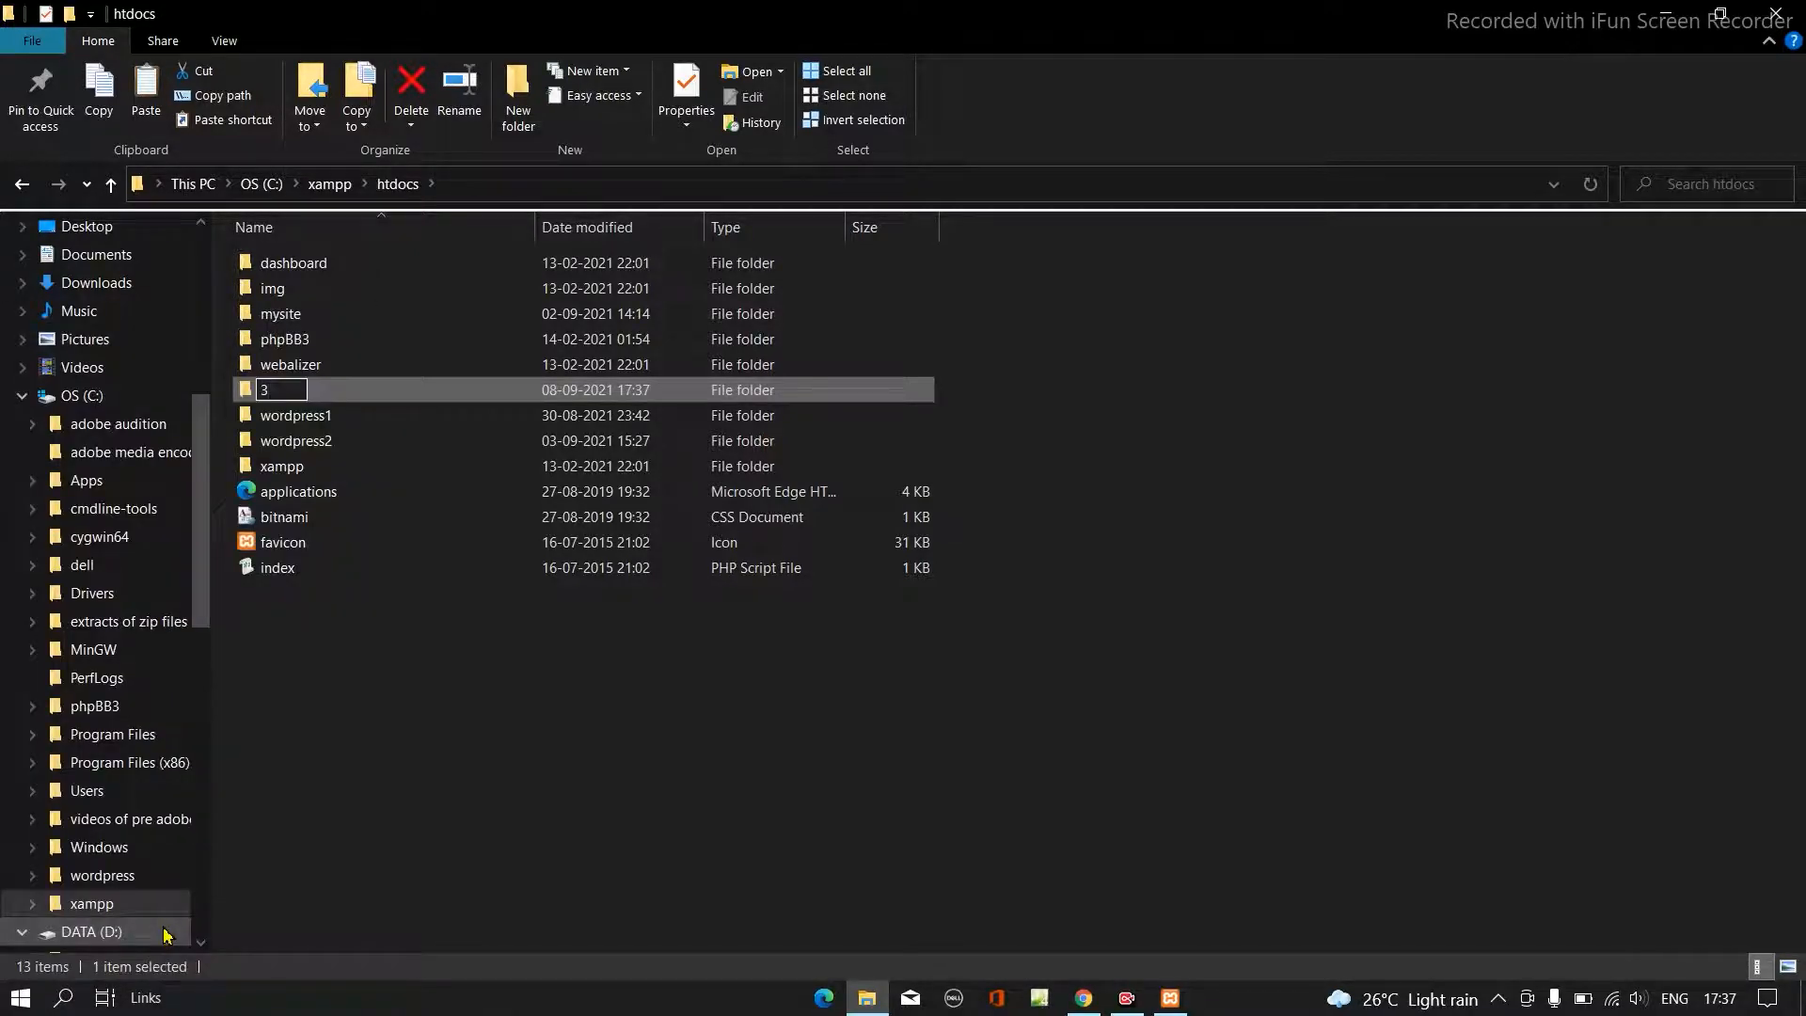
{"action": "key", "text": "BackSpace"}
{"action": "type", "text": "wordr"}
{"action": "key", "text": "BackSpace"}
{"action": "type", "text": "pres"}
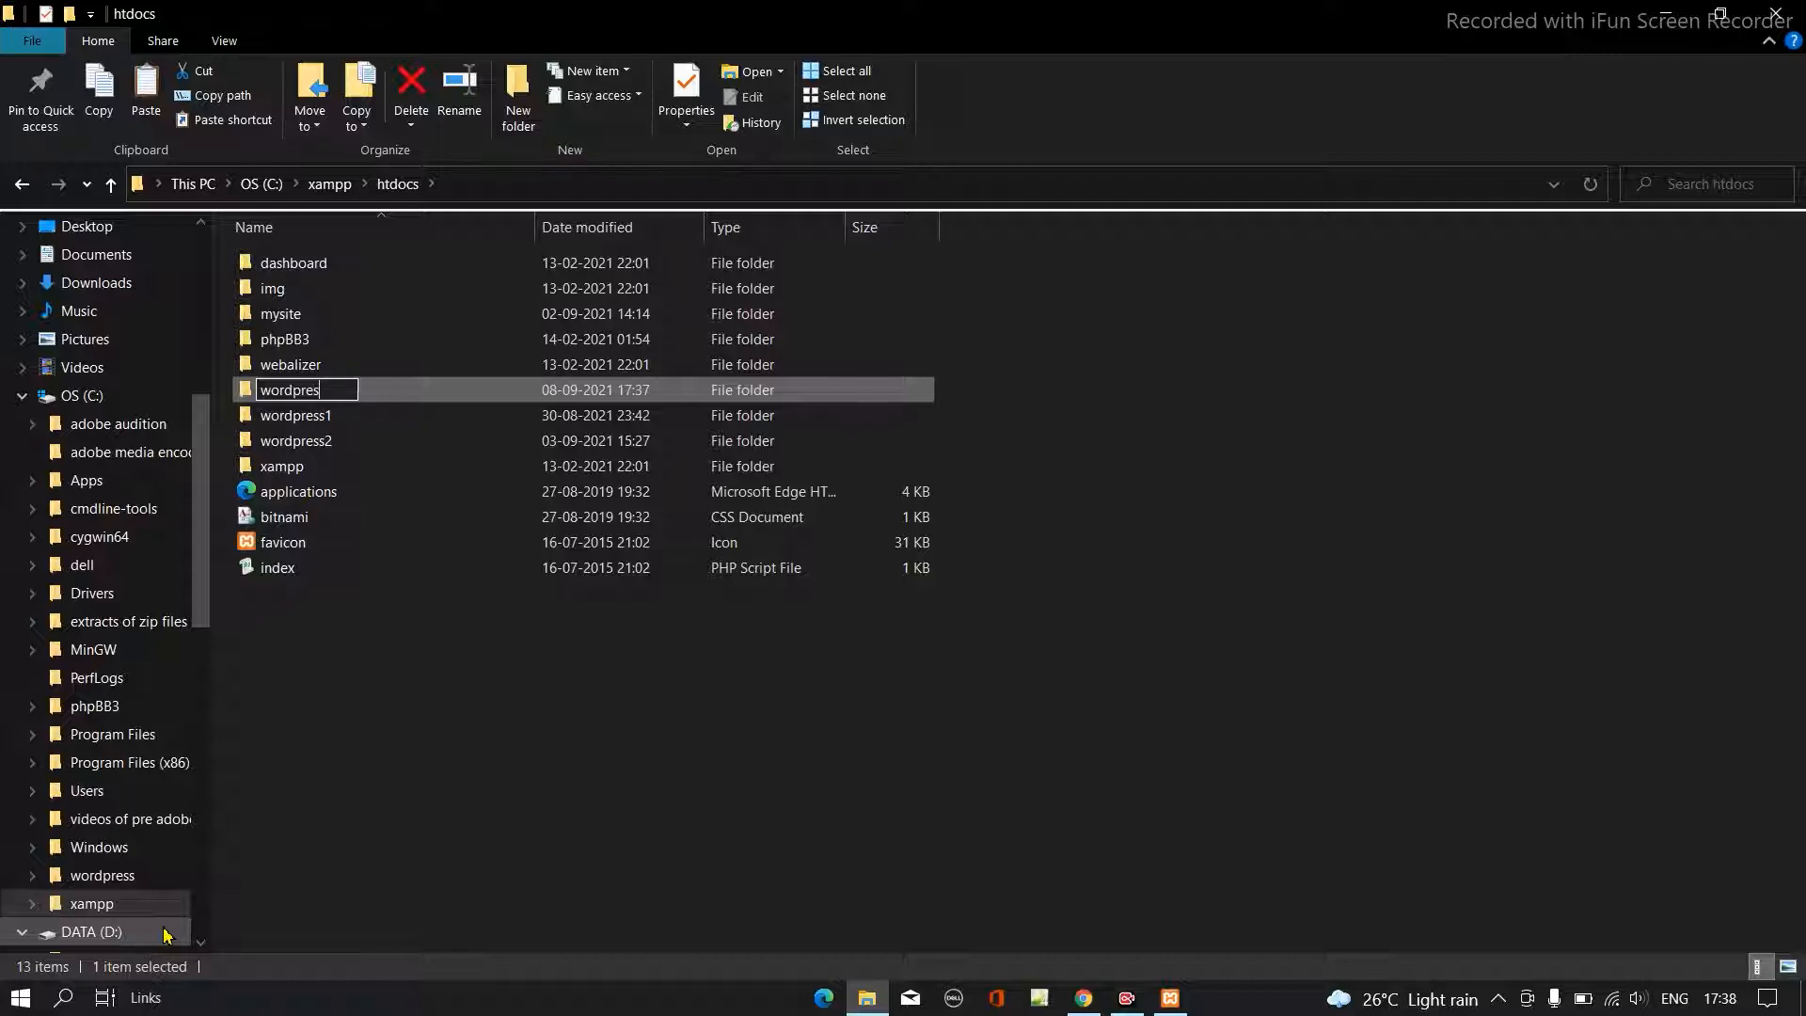
{"action": "type", "text": "s3"}
{"action": "key", "text": "Return"}
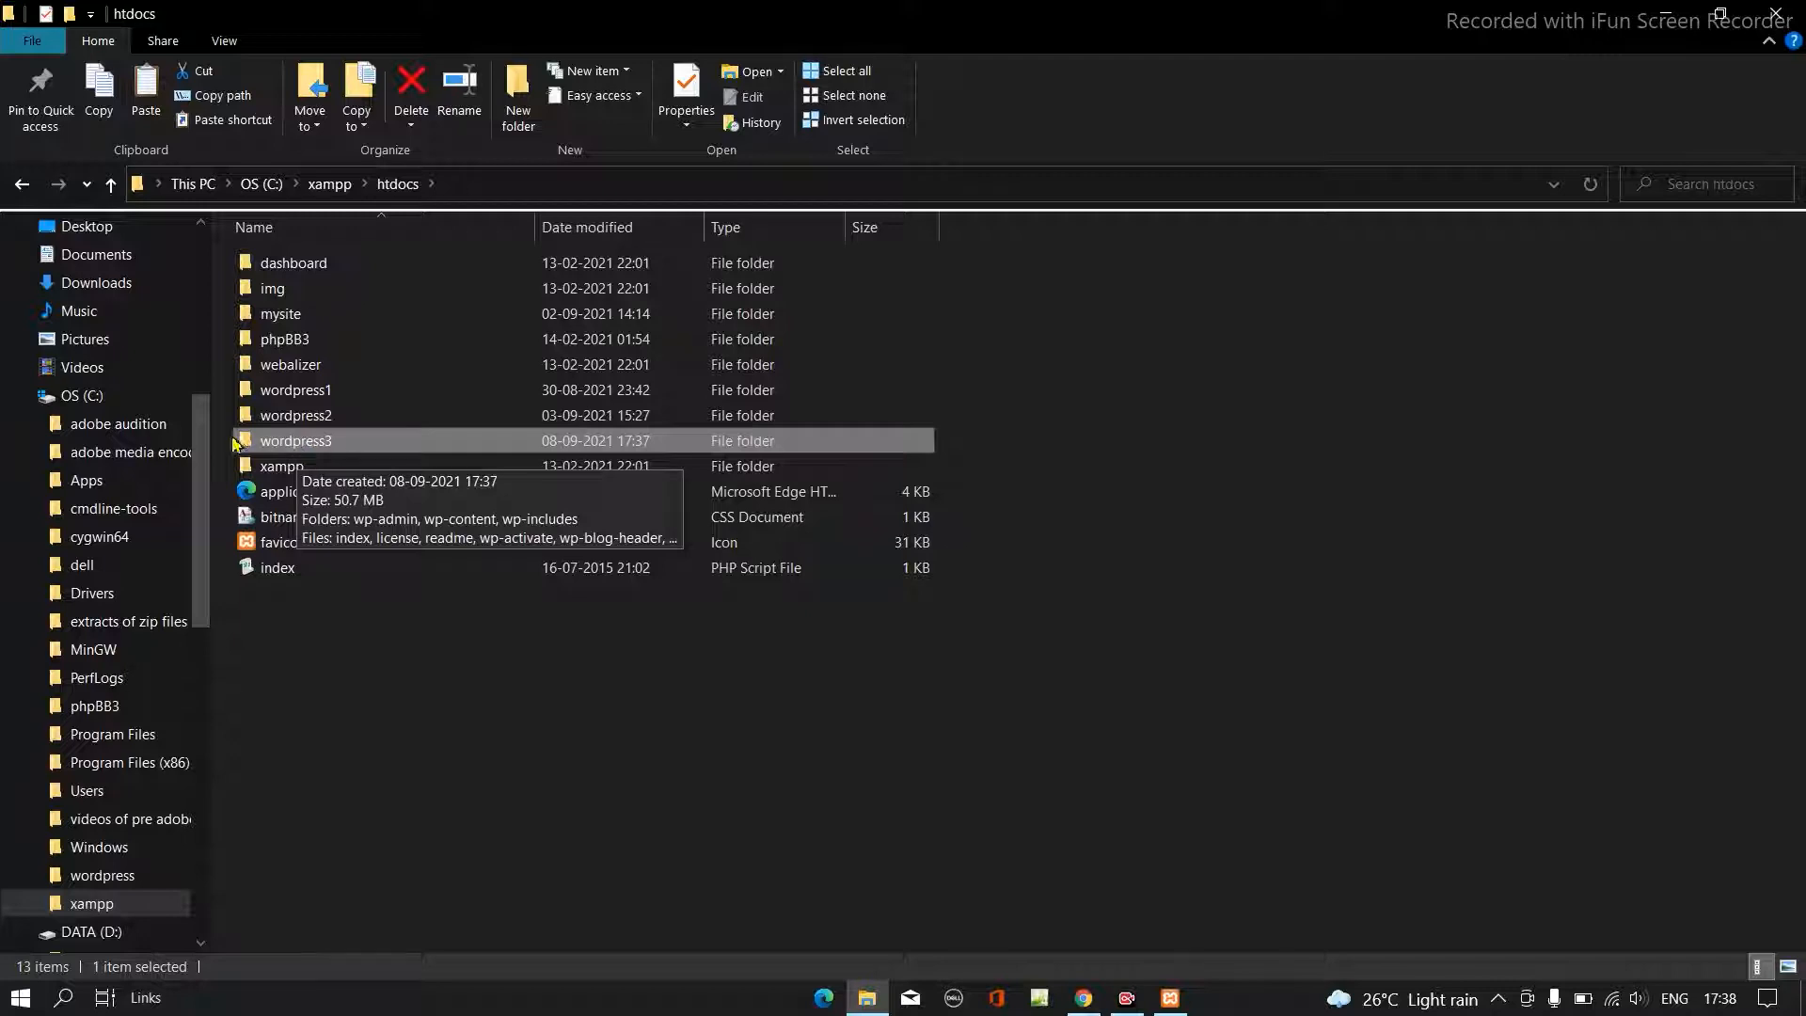
- Refresh the htdocs folder listing and close File Explorer
{"action": "right_click", "coordinate": [1246, 570]}
{"action": "left_click", "coordinate": [1176, 689]}
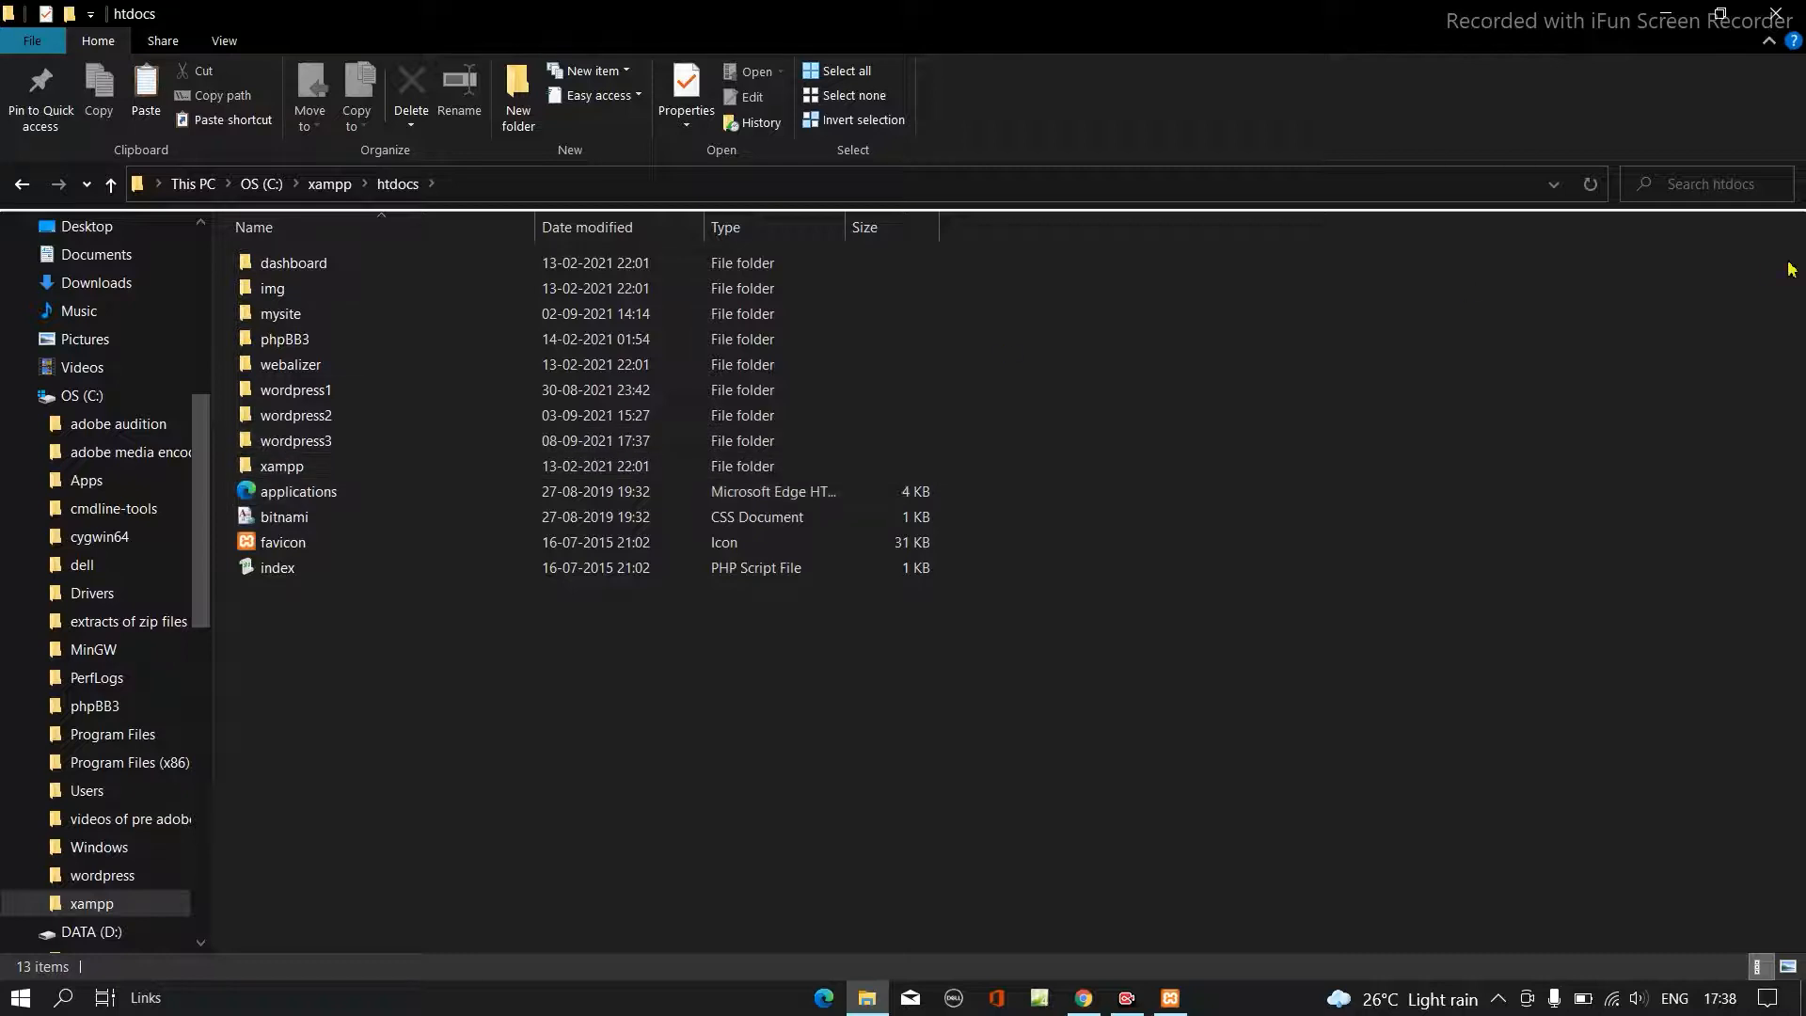
{"action": "left_click", "coordinate": [1789, 12]}
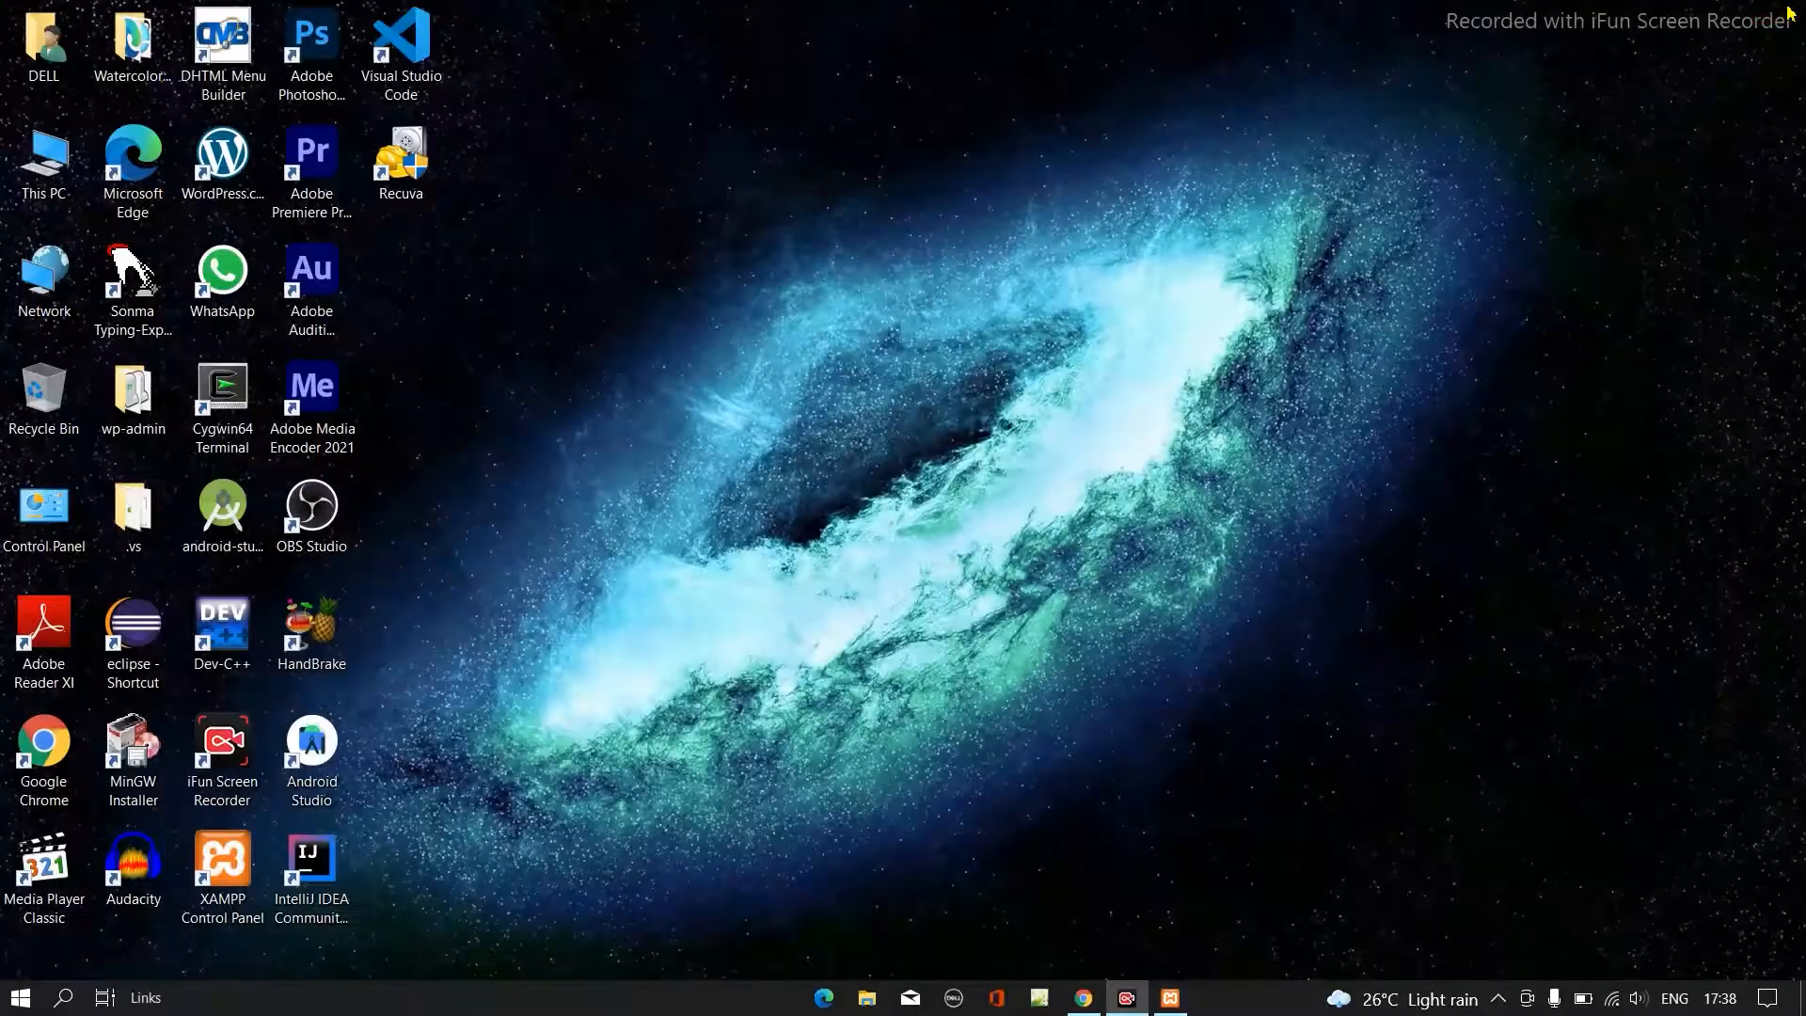
- Switch back to Google Chrome and open localhost/wordpress3 in a new tab
{"action": "left_click", "coordinate": [1082, 999]}
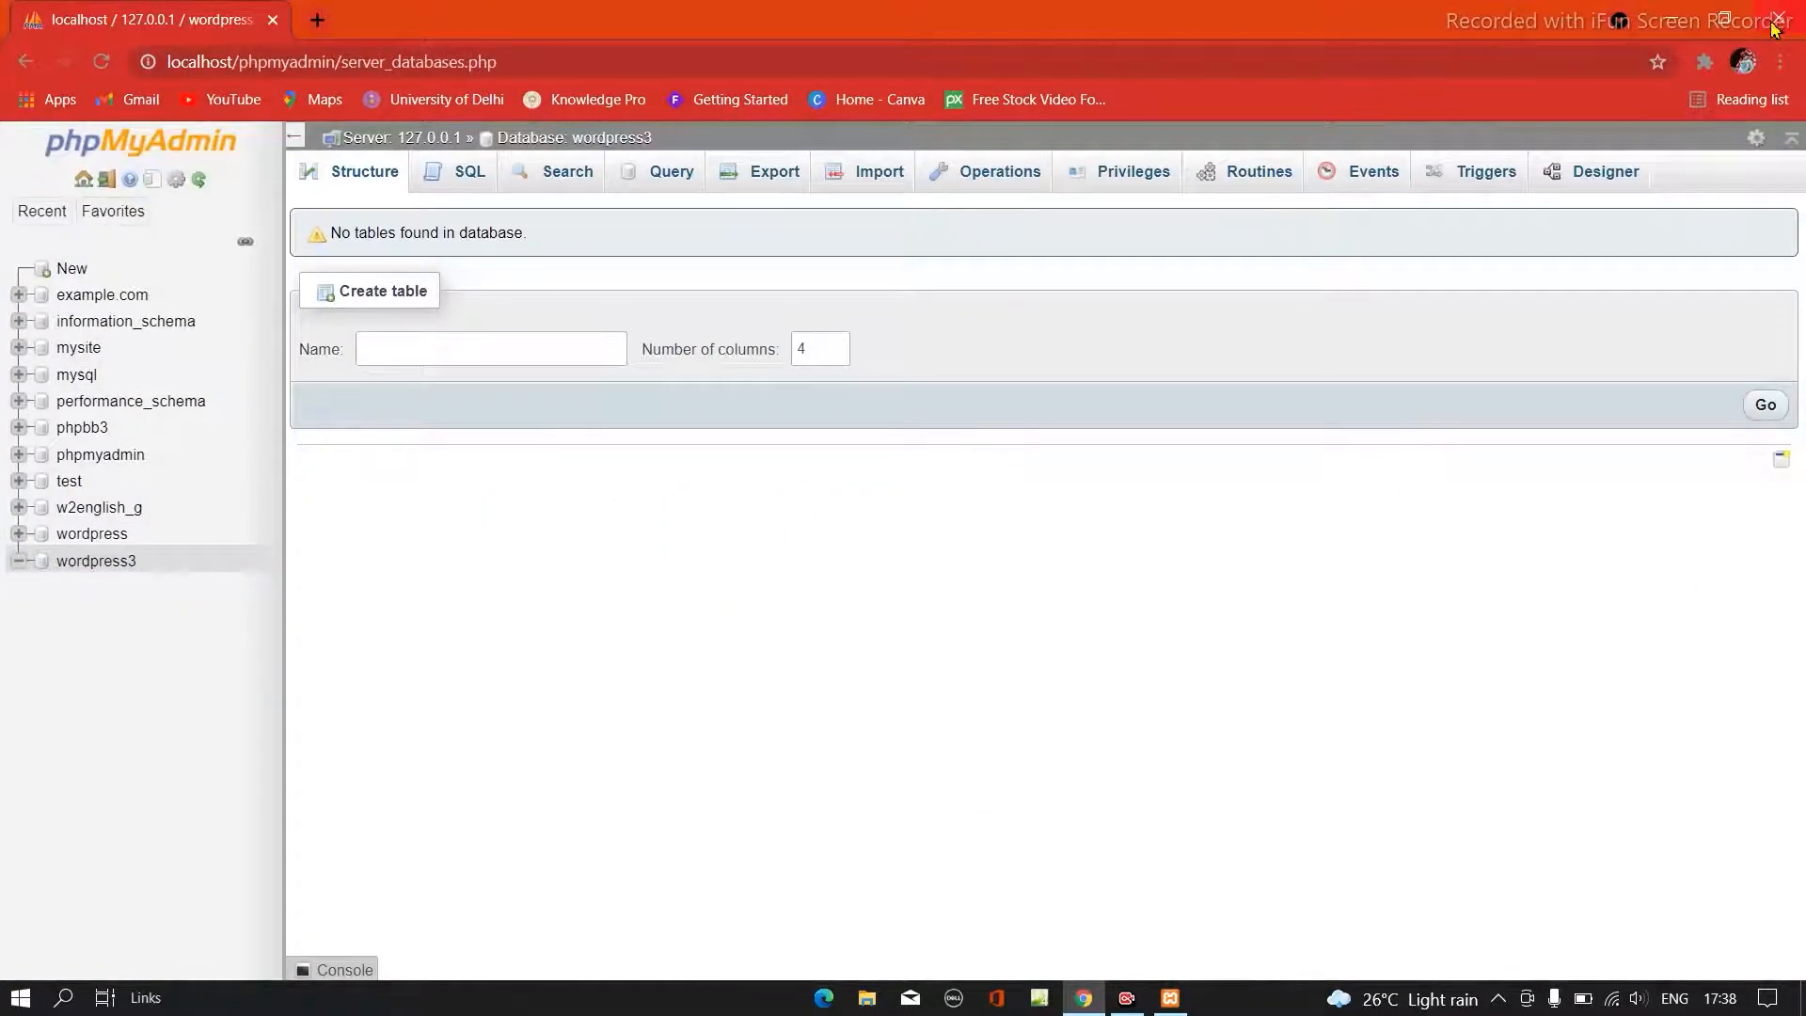
{"action": "left_click", "coordinate": [313, 21]}
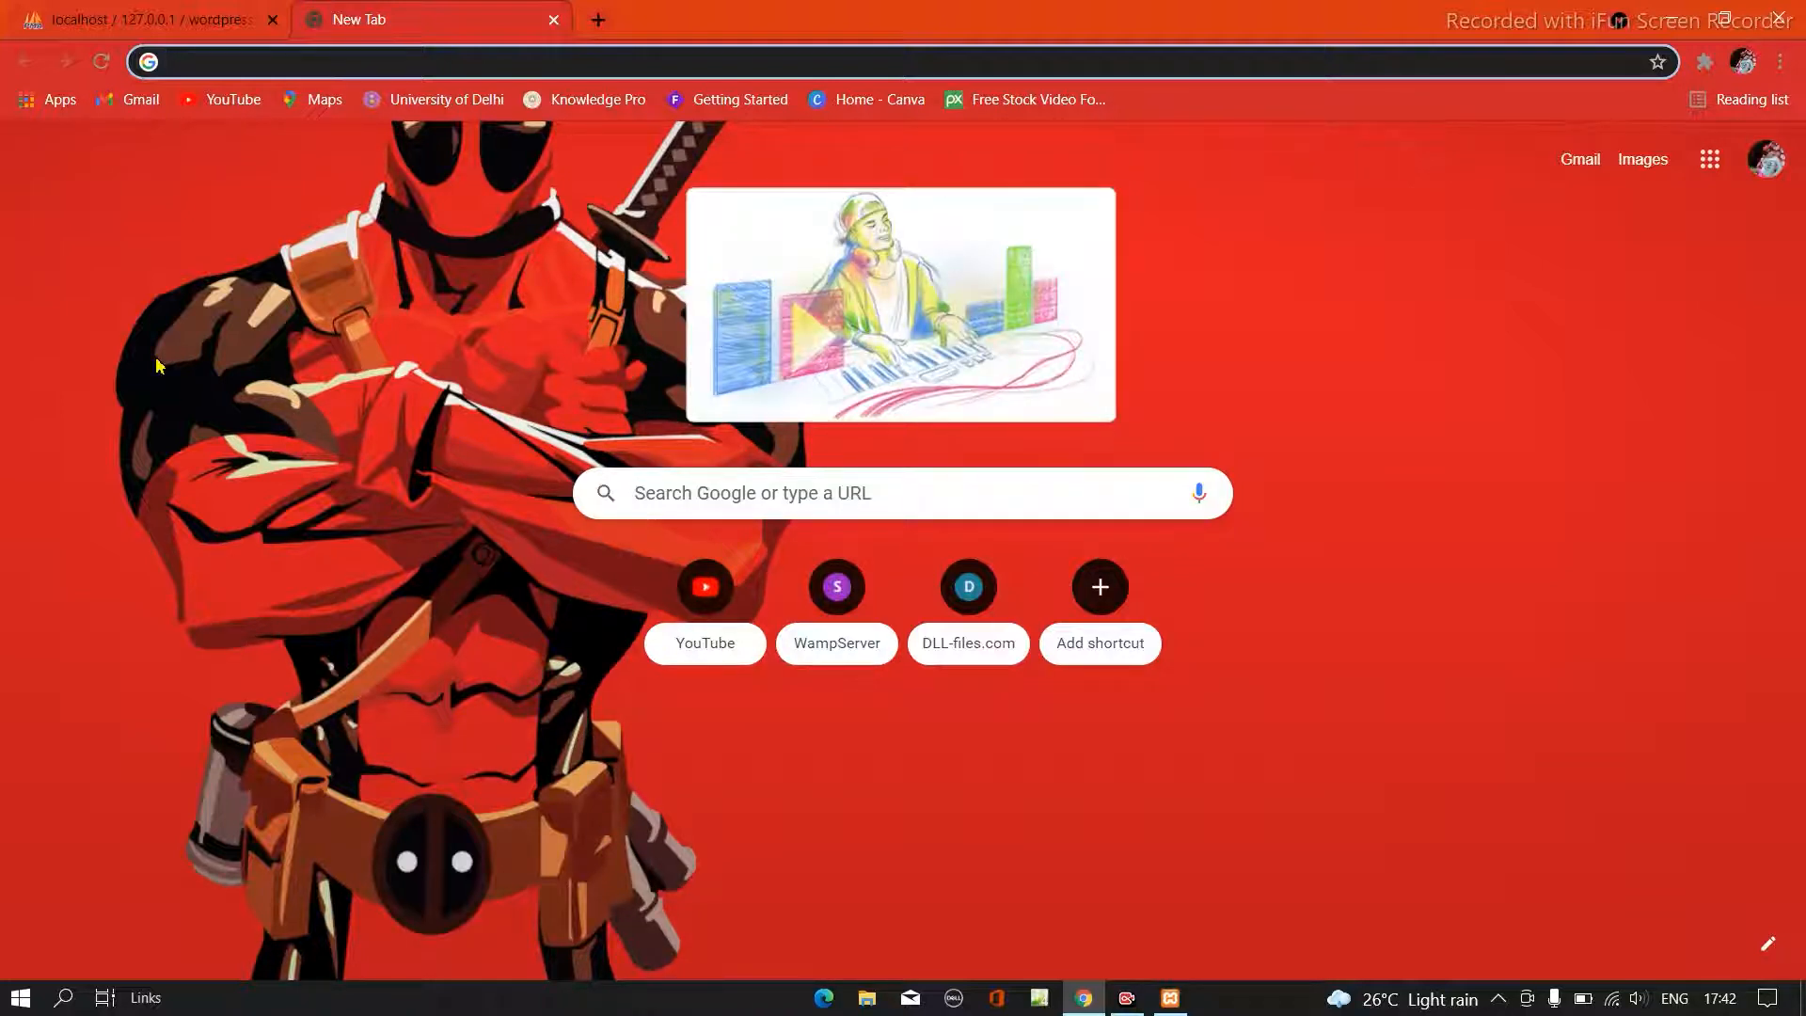
{"action": "type", "text": "loc"}
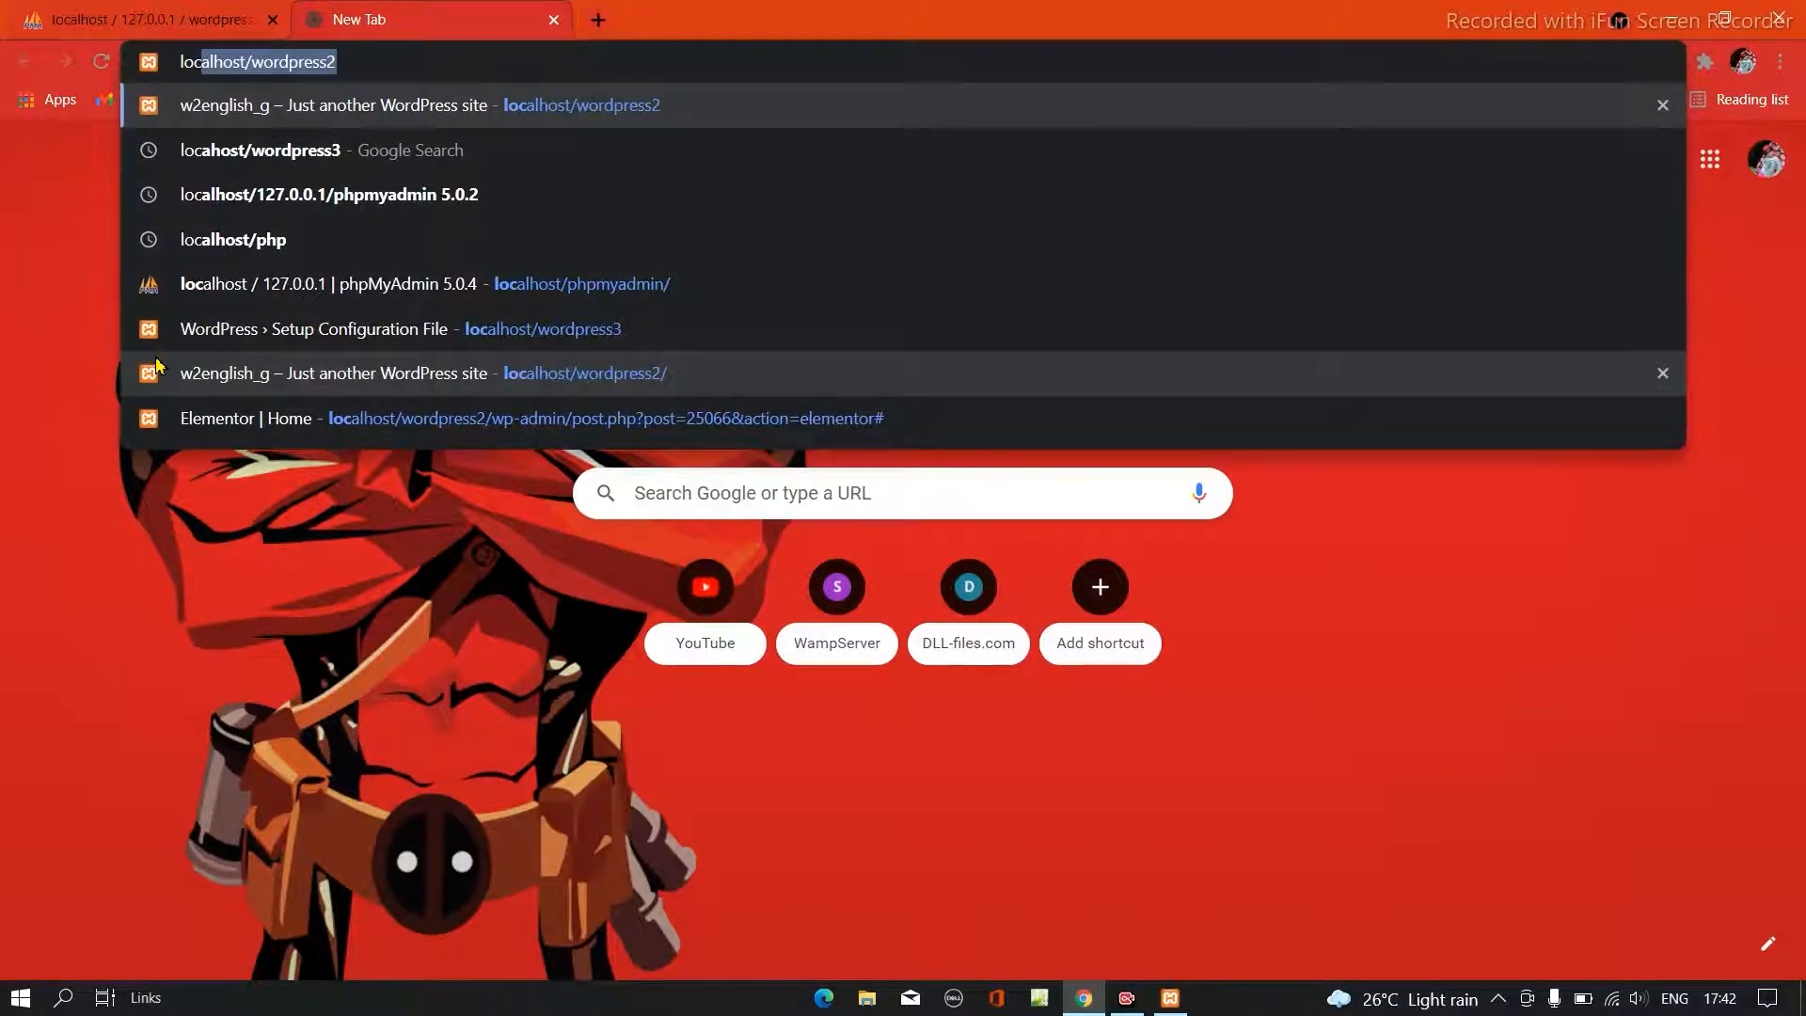
{"action": "type", "text": "al"}
{"action": "type", "text": "h"}
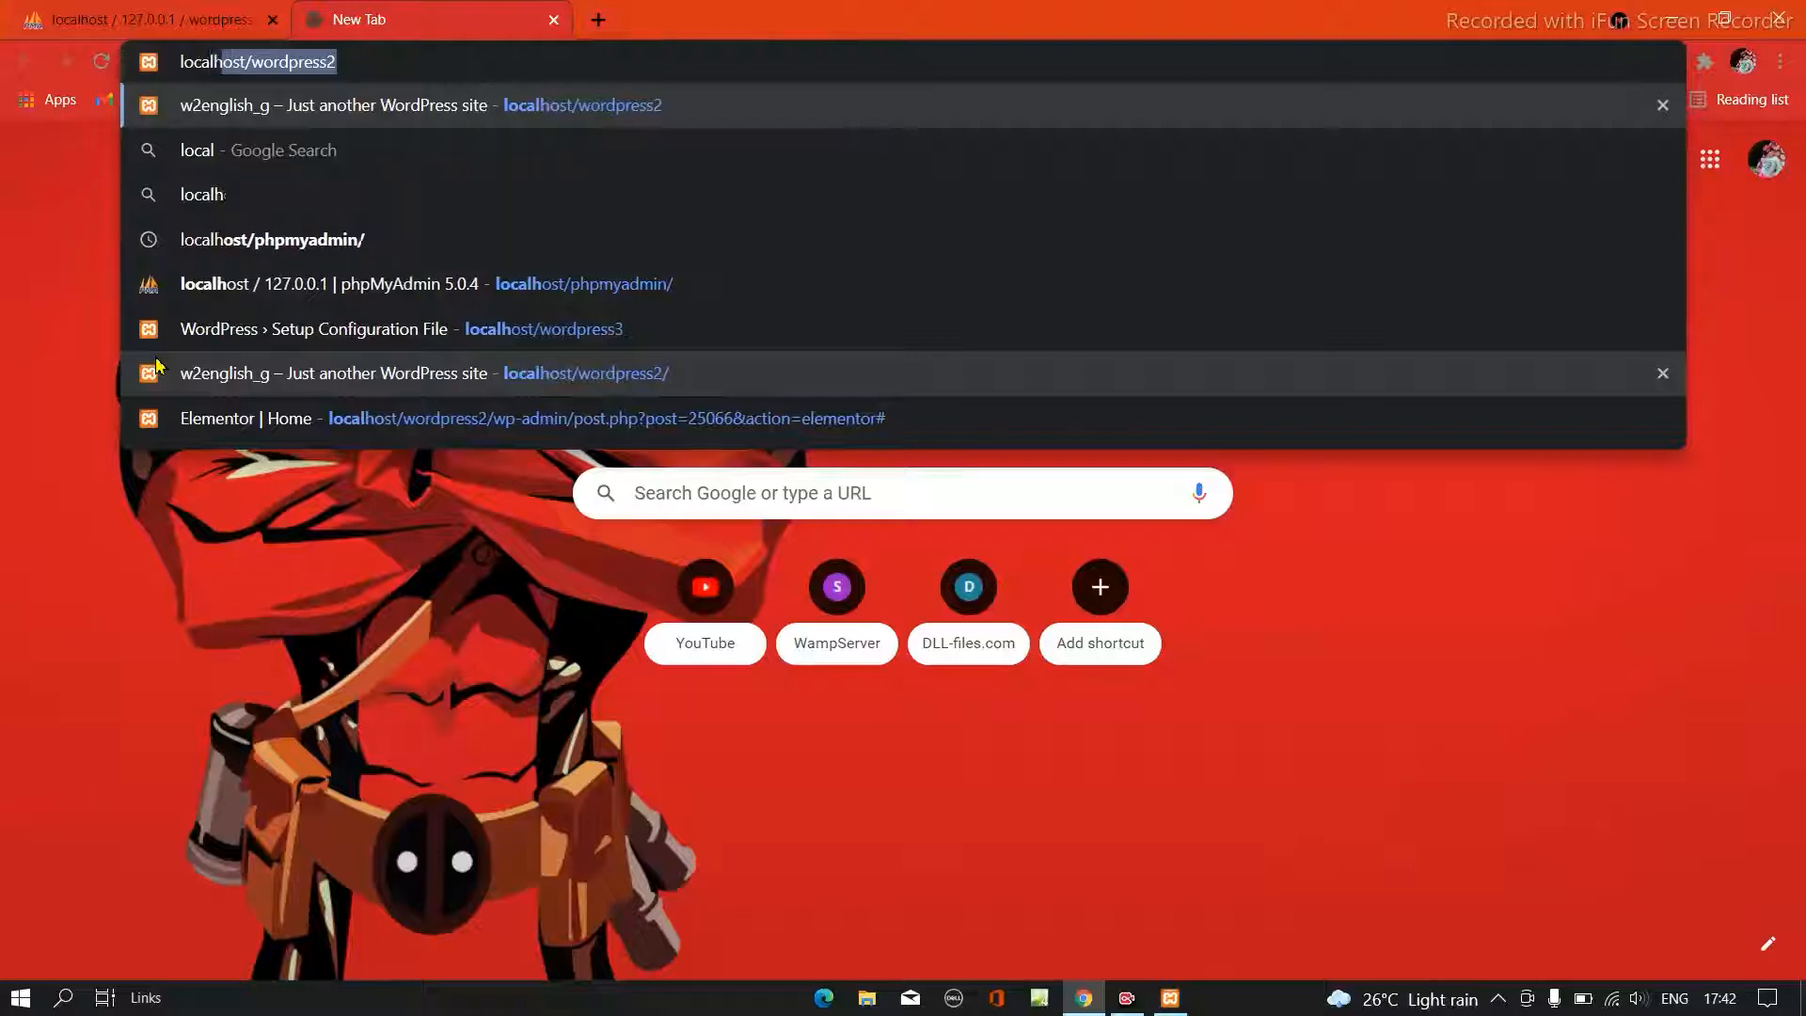
{"action": "type", "text": "ost/"}
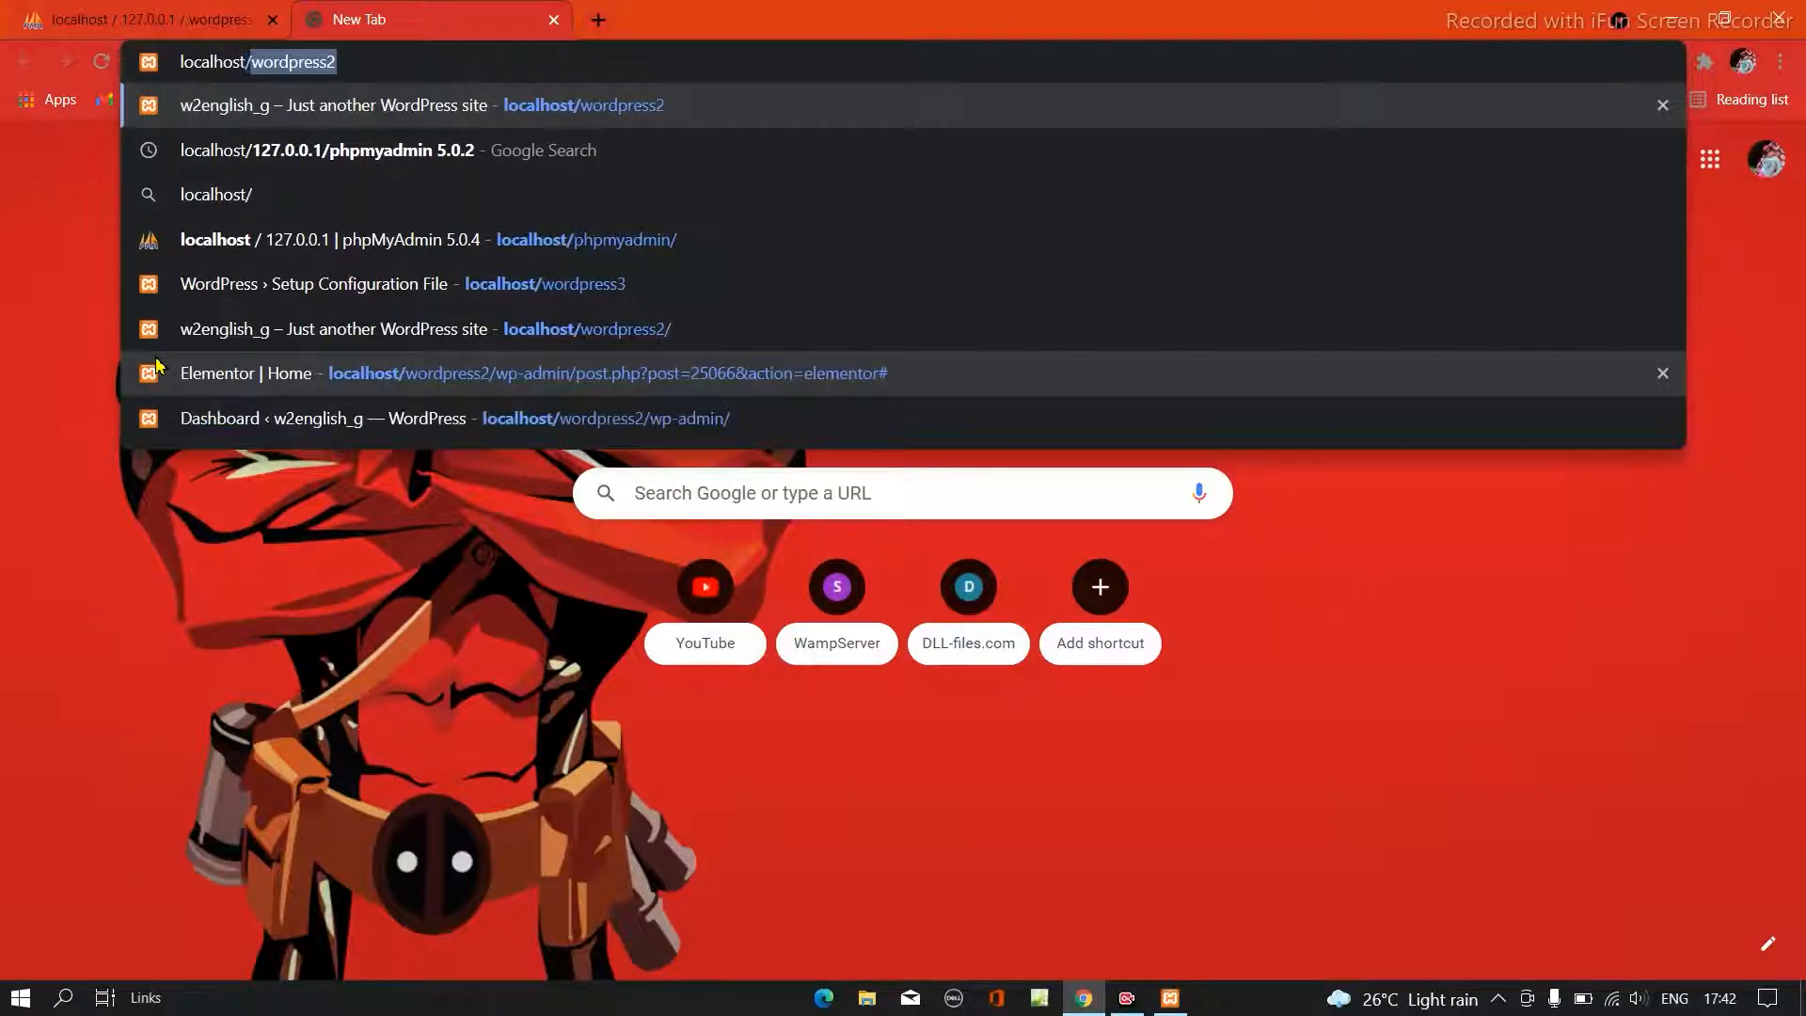
{"action": "type", "text": "word"}
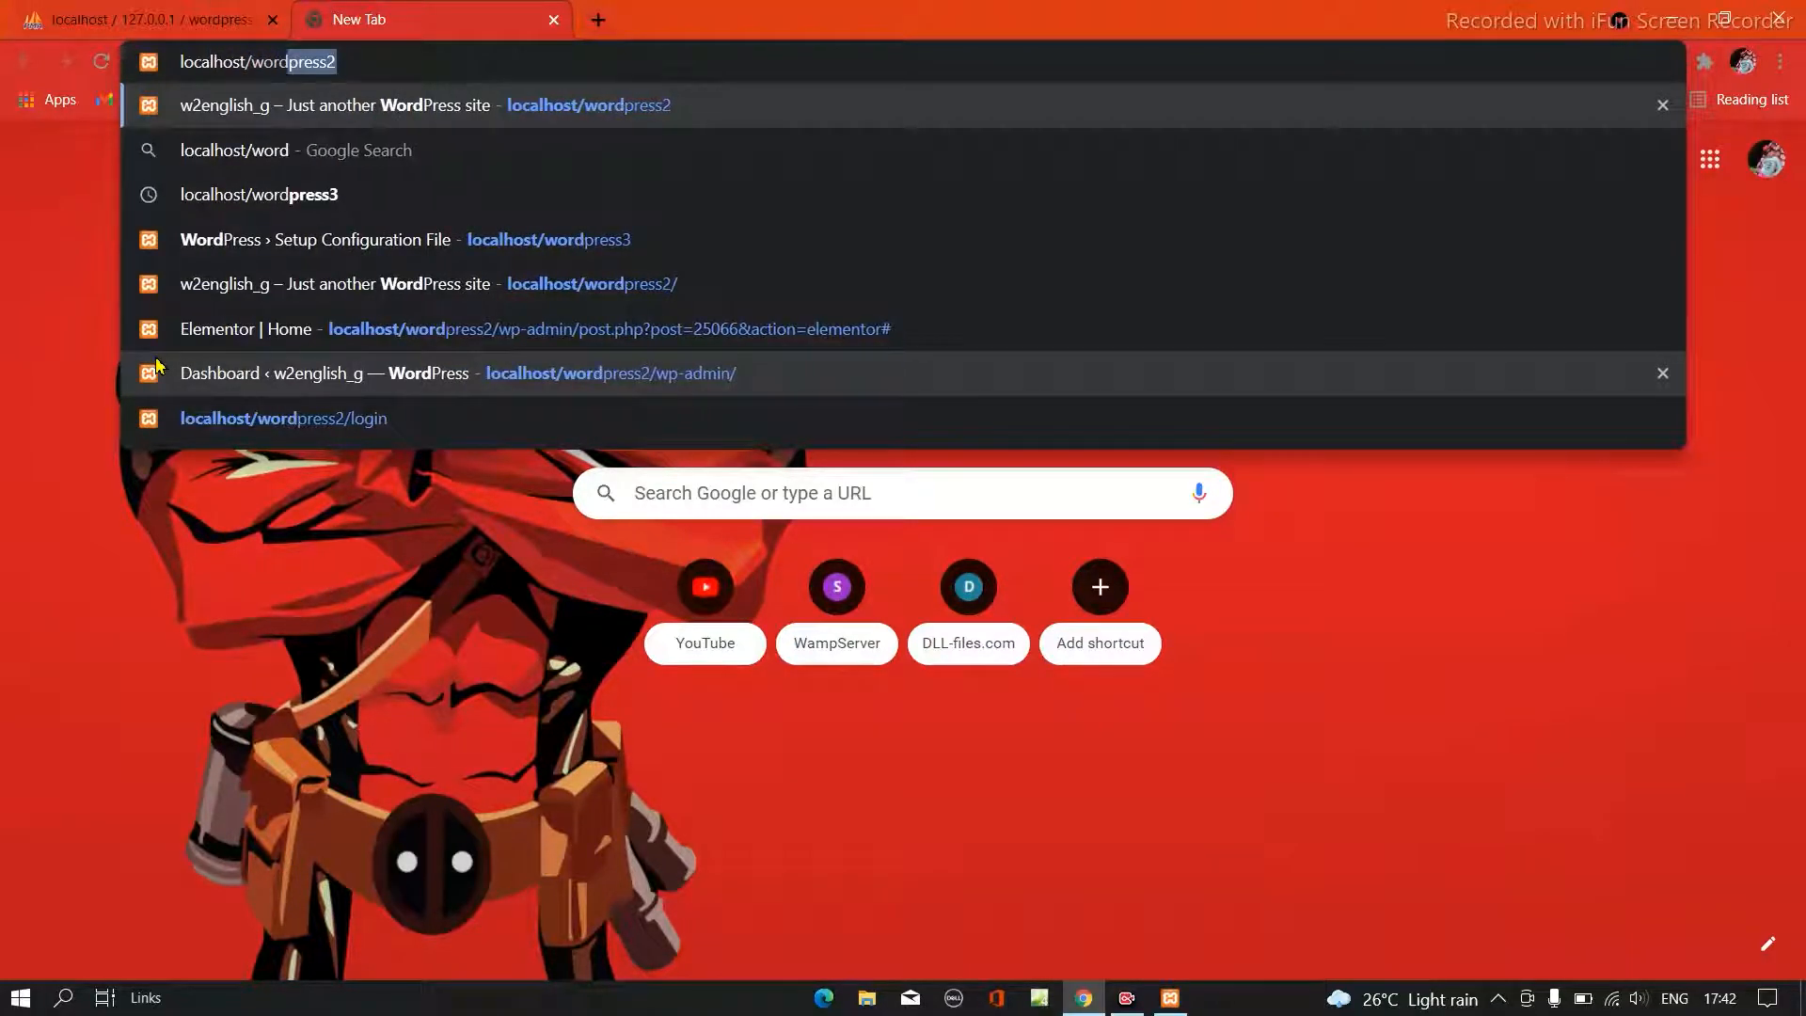
{"action": "type", "text": "press"}
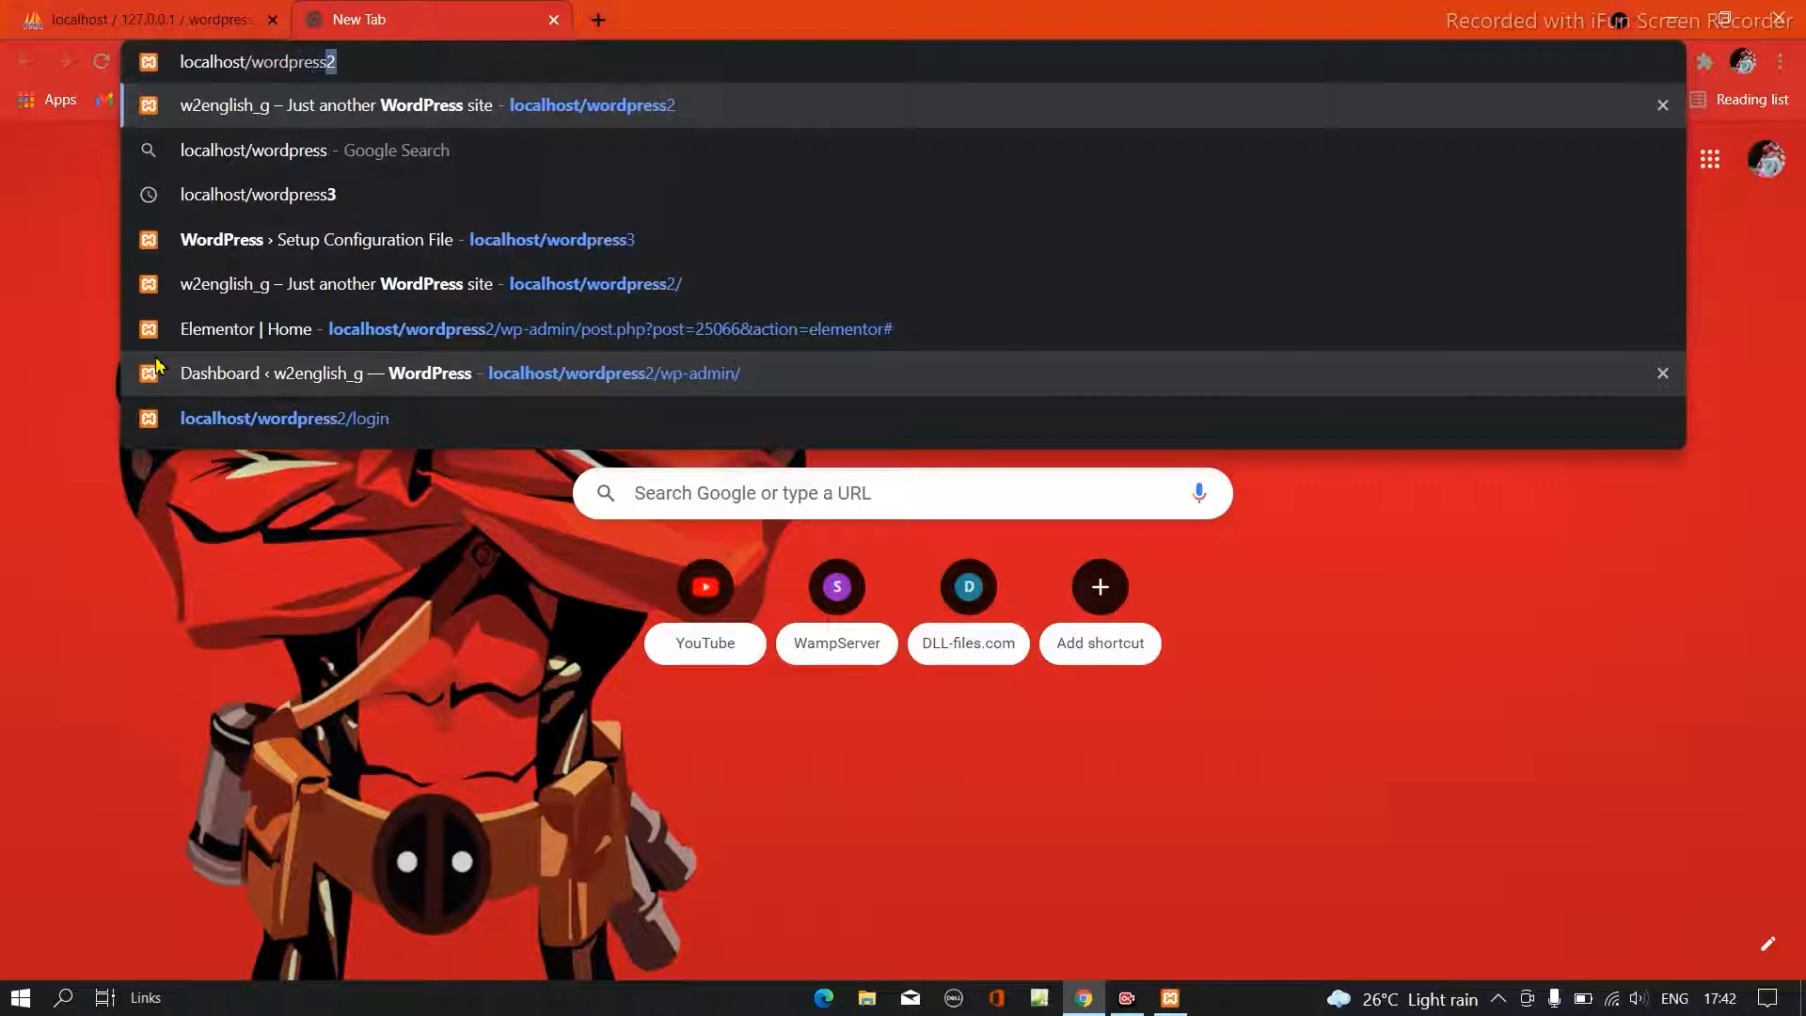
{"action": "type", "text": "3"}
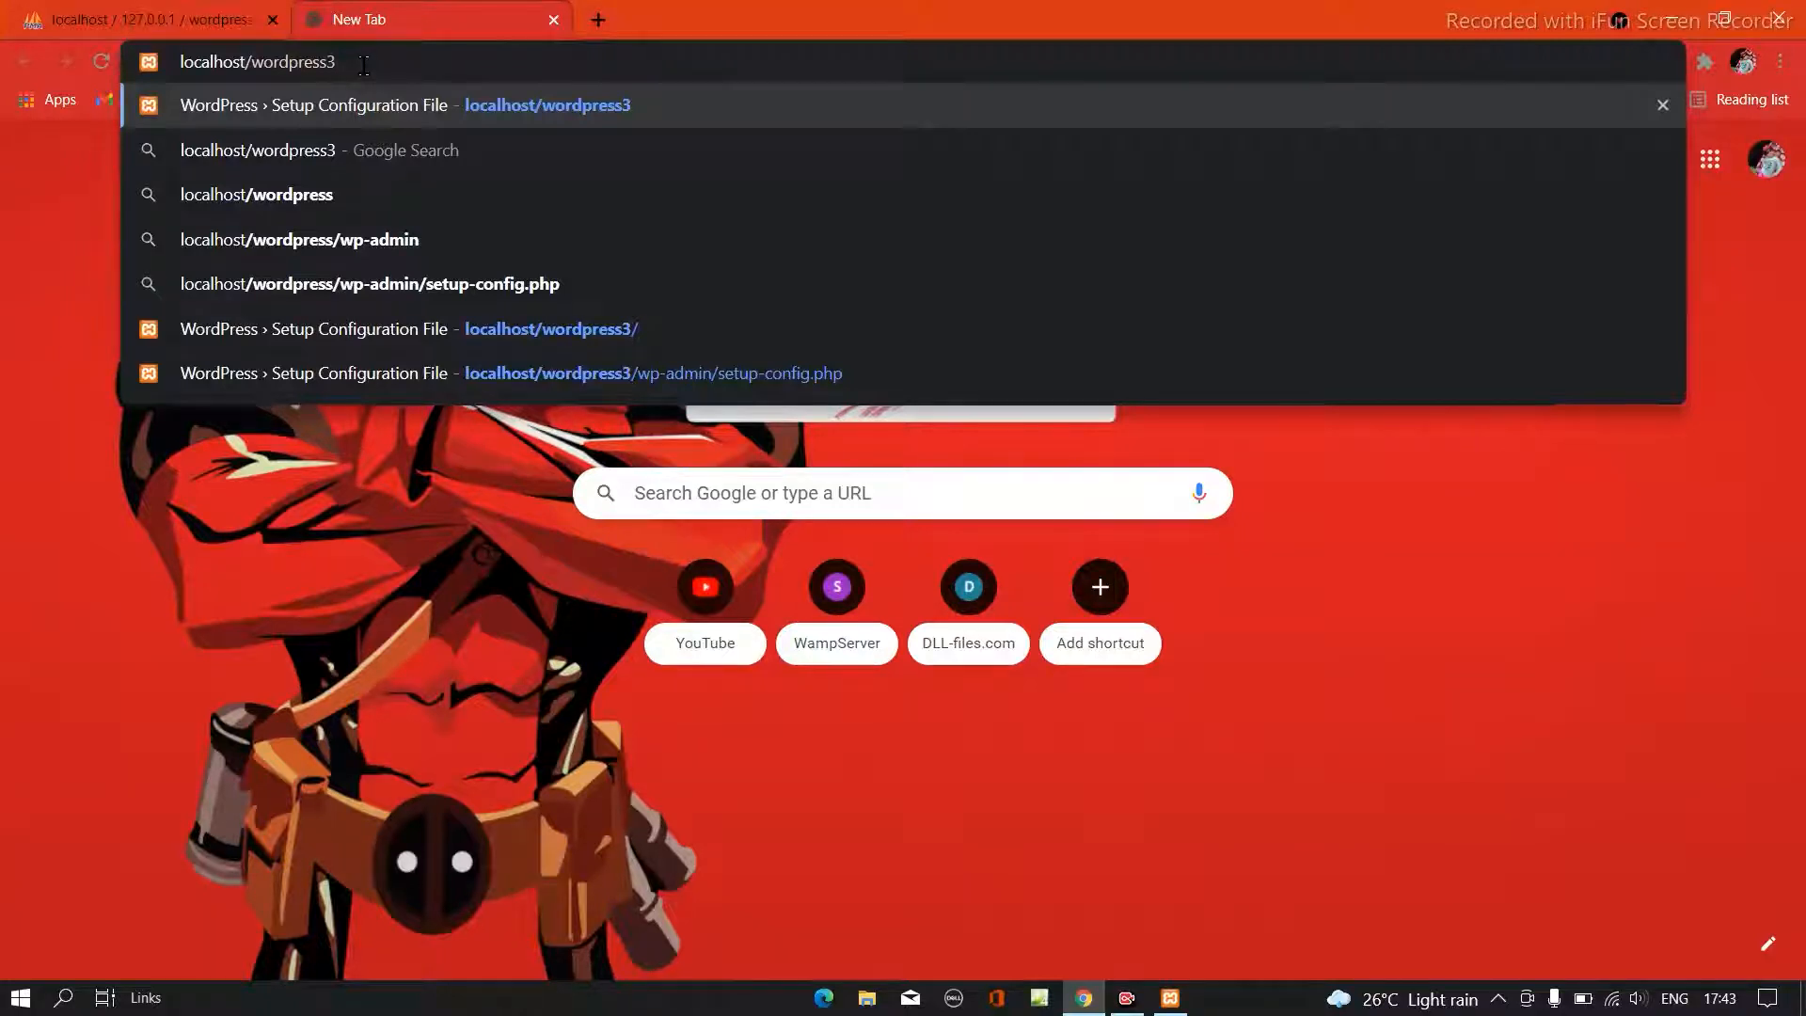
{"action": "key", "text": "Return"}
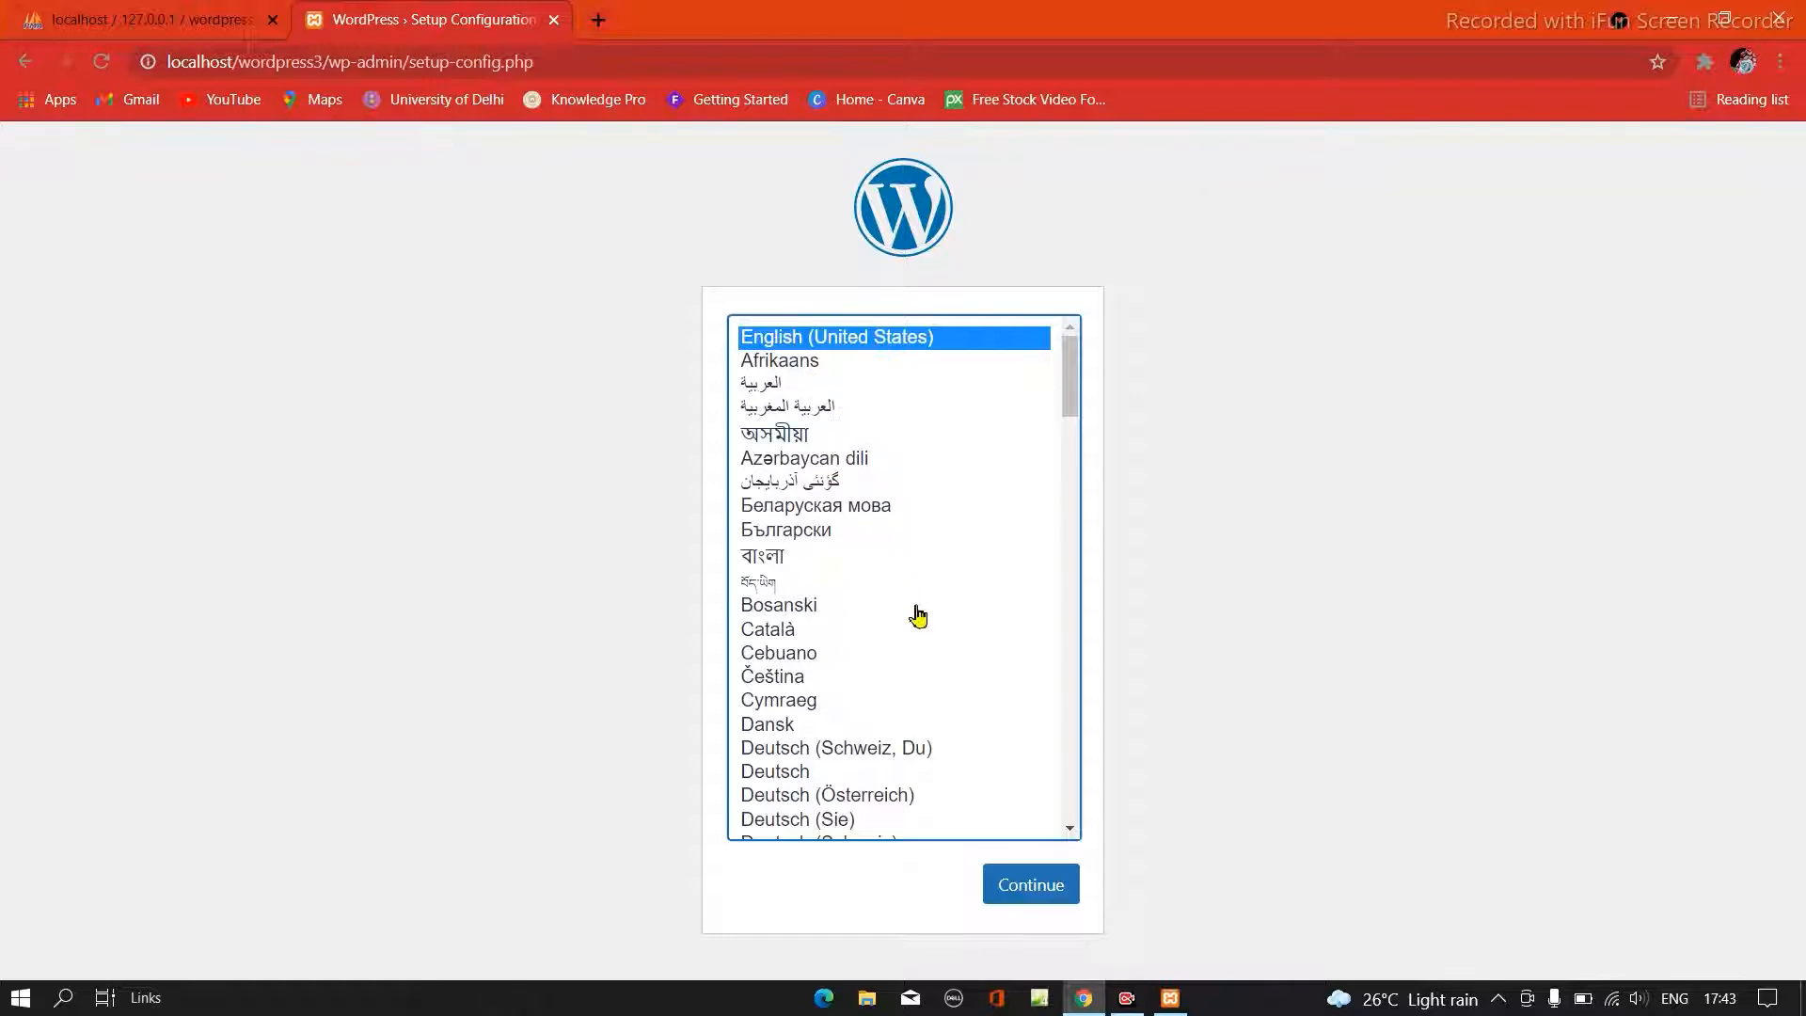
- Continue the WordPress setup in English (United States) and proceed to the database connection form
{"action": "left_click", "coordinate": [1025, 893]}
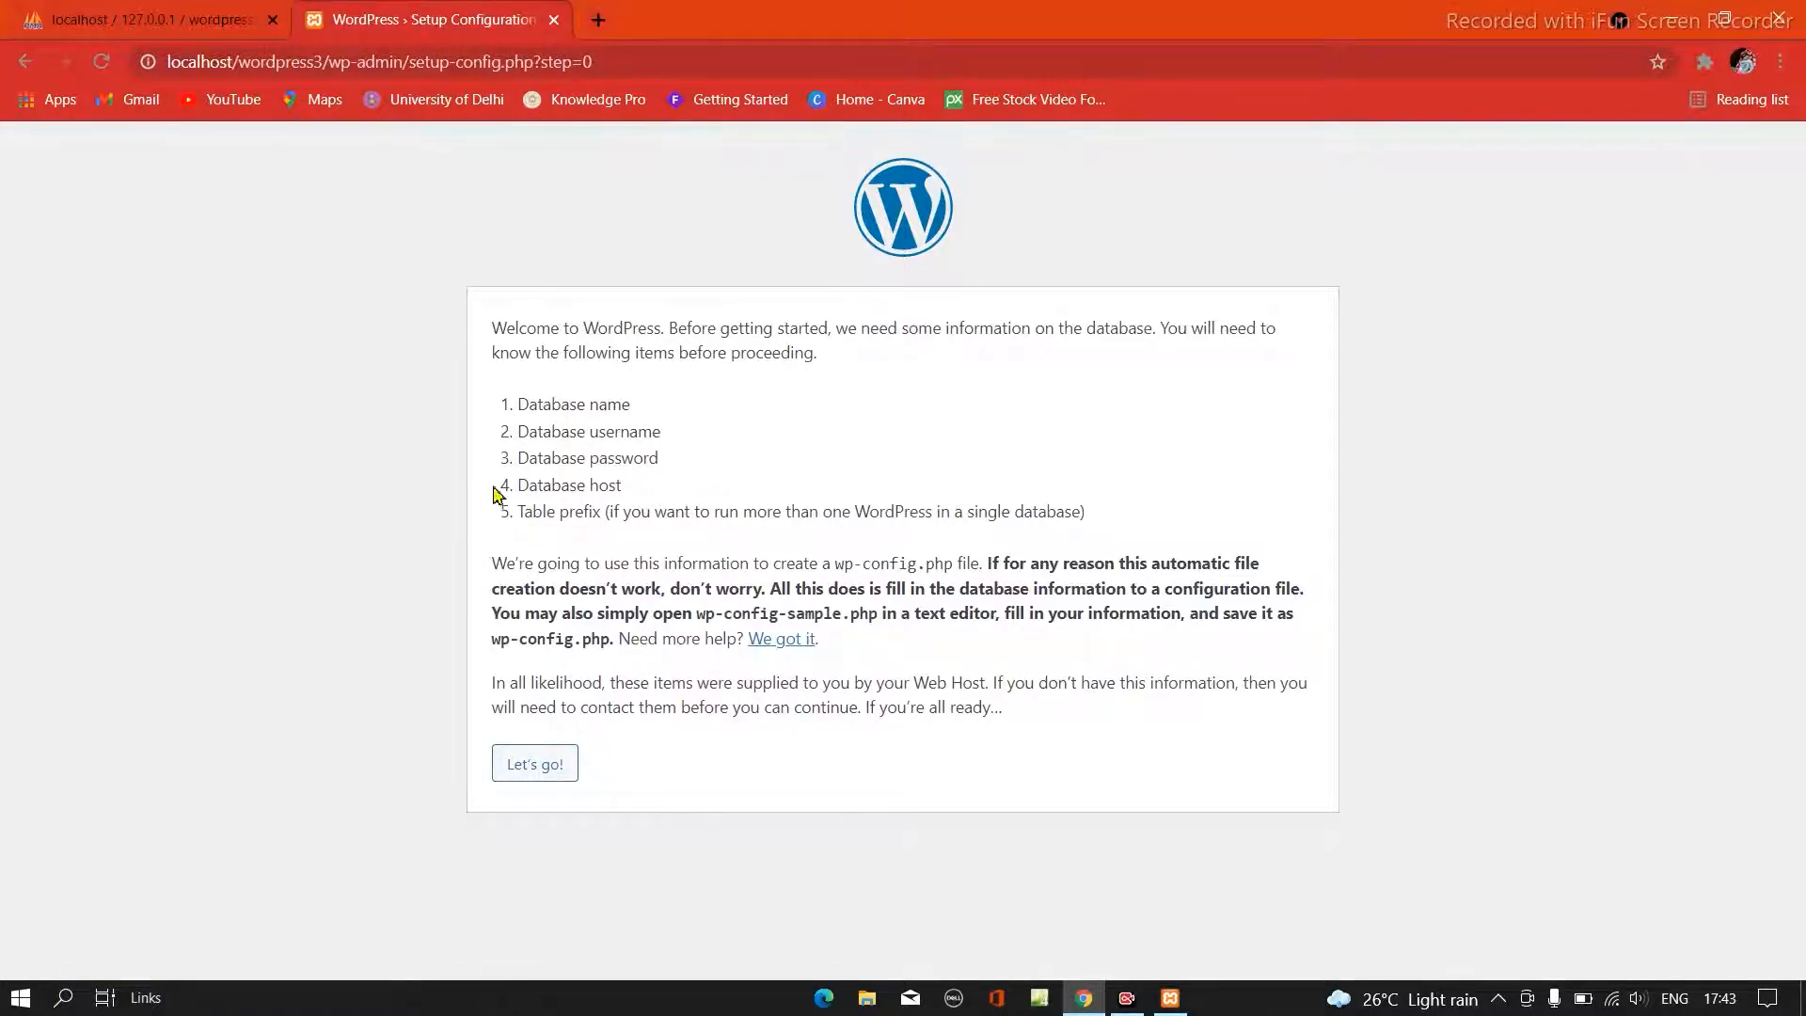
{"action": "left_click", "coordinate": [523, 773]}
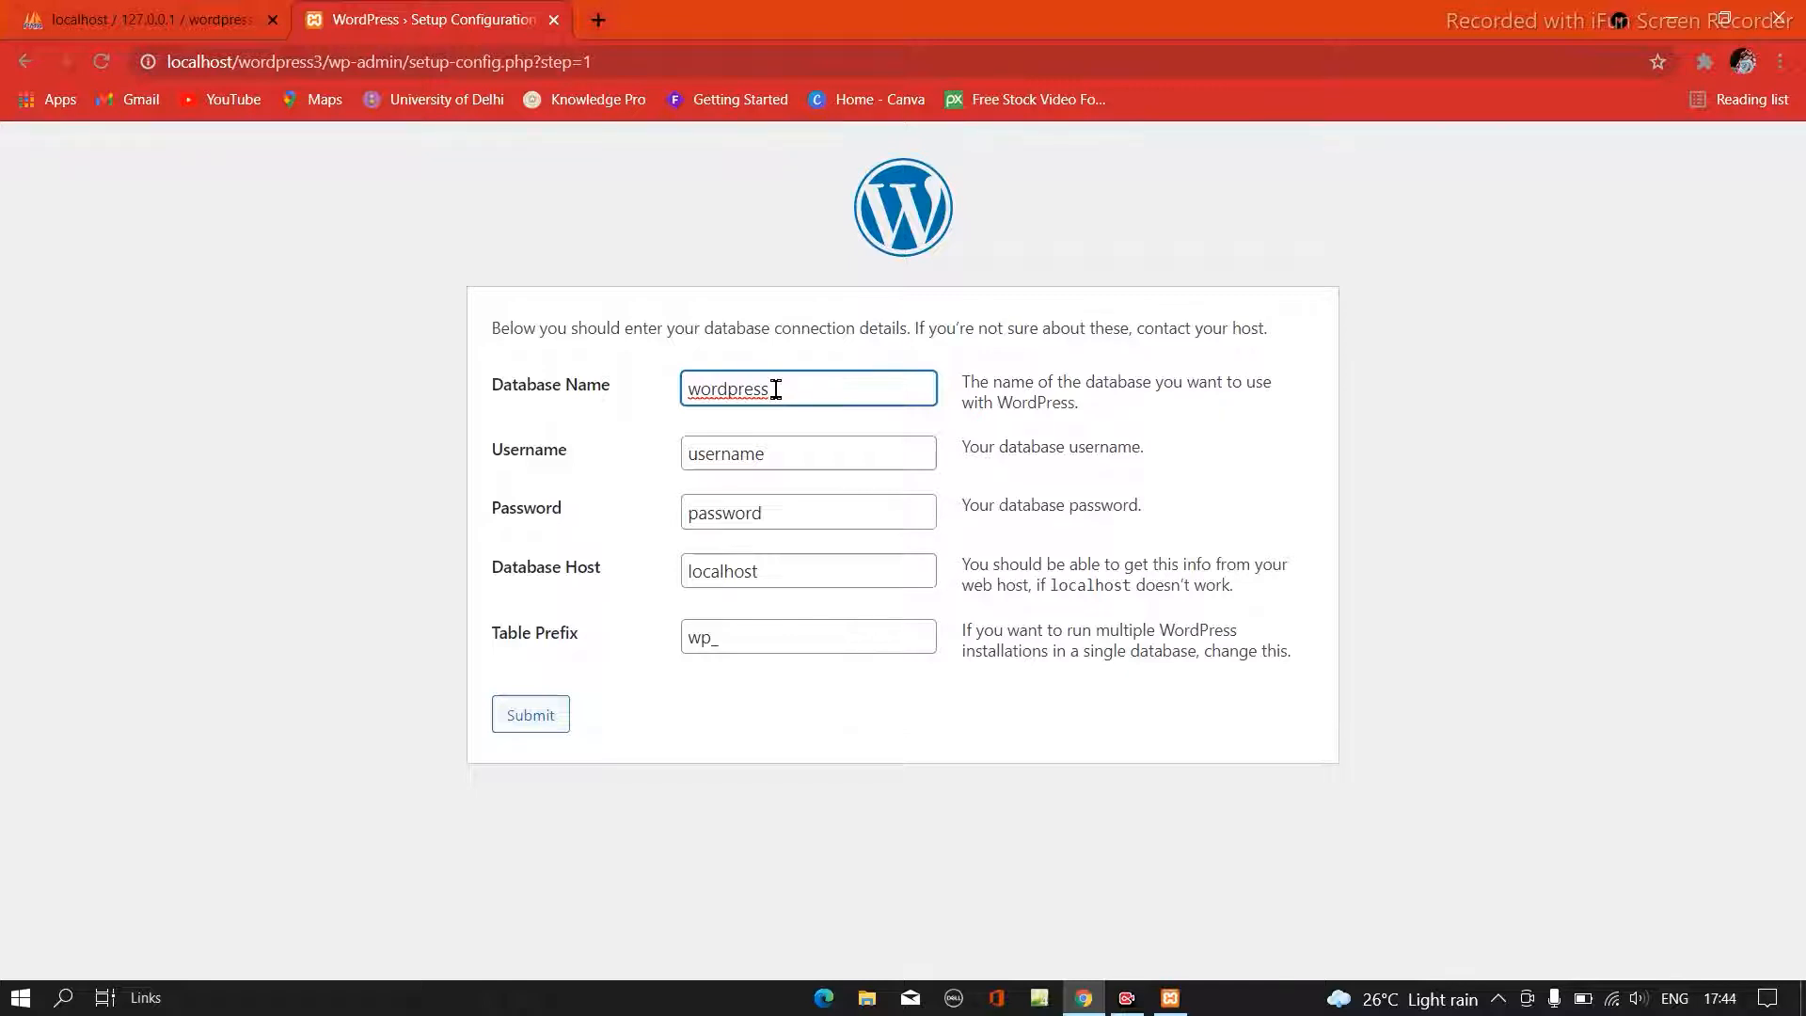
- Set the database name to wordpress3 and the database username to root
{"action": "type", "text": "3"}
{"action": "left_click", "coordinate": [773, 455]}
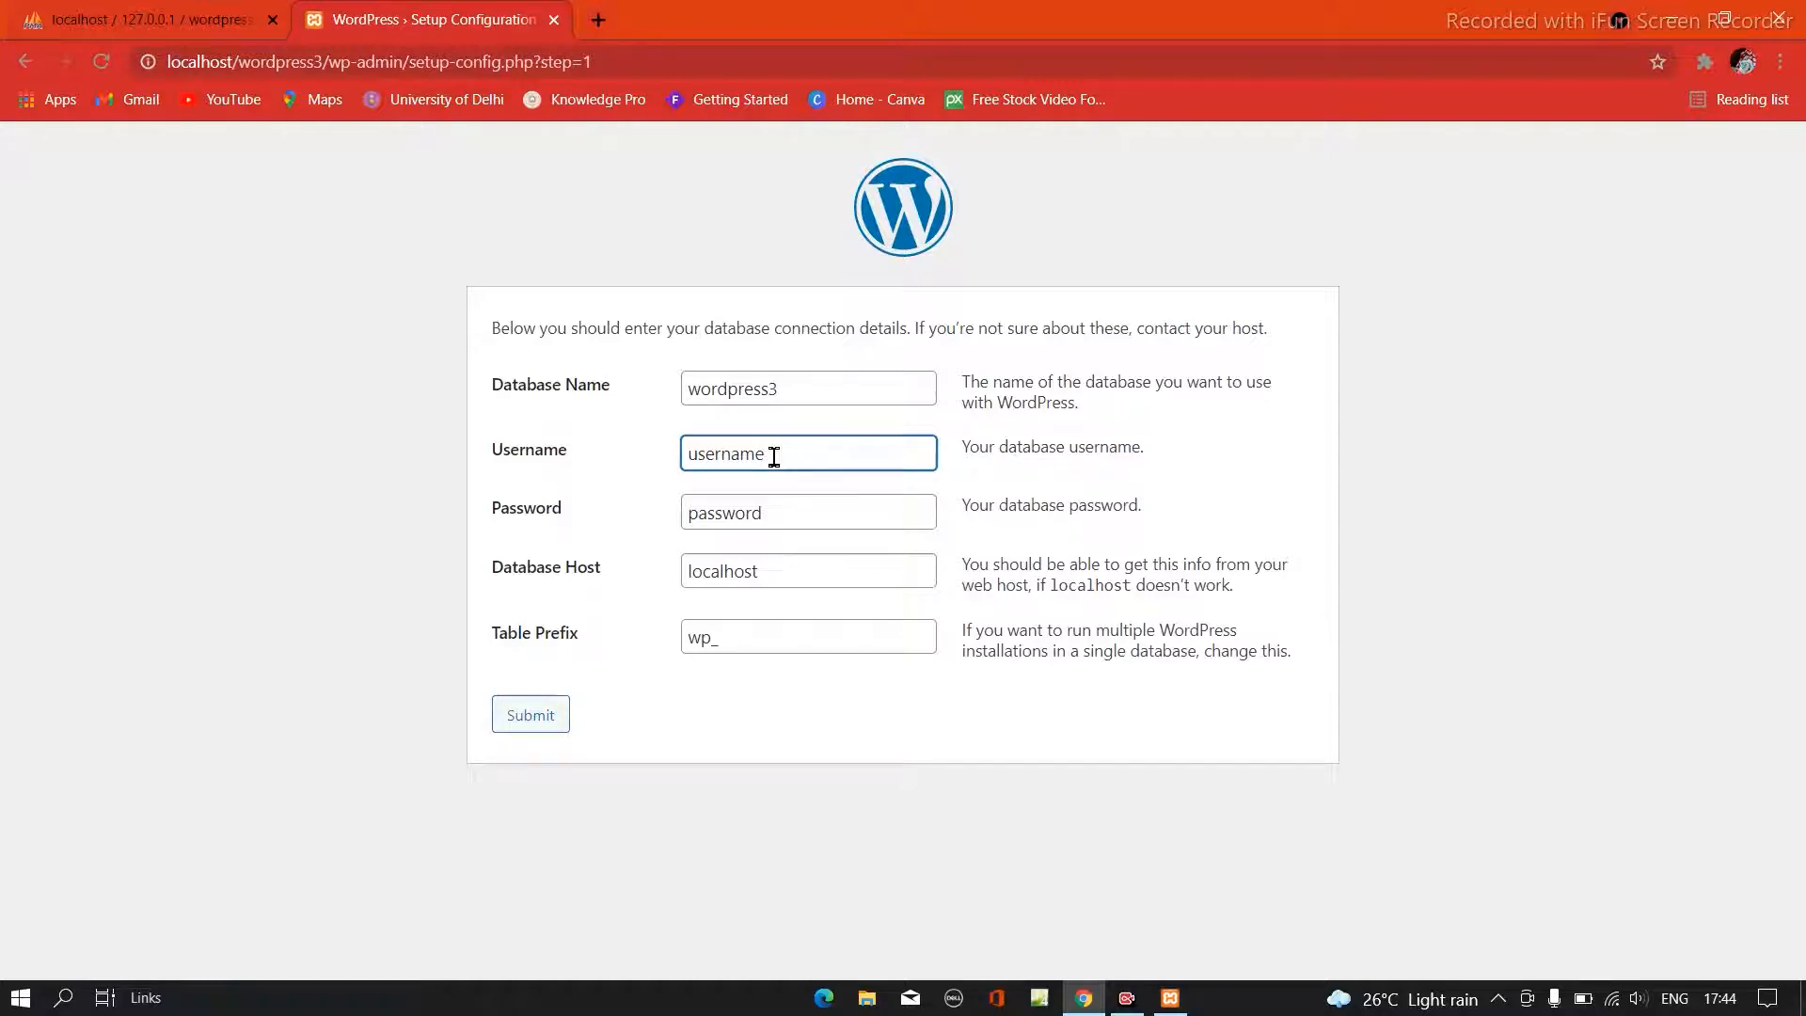
{"action": "key", "text": "BackSpace"}
{"action": "key", "text": "BackSpace"}
{"action": "key", "text": "BackSpace"}
{"action": "key", "text": "BackSpace"}
{"action": "key", "text": "BackSpace"}
{"action": "key", "text": "BackSpace"}
{"action": "key", "text": "BackSpace"}
{"action": "type", "text": "root"}
- Leave the database password blank, keep localhost as the database host and submit the connection details
{"action": "left_click", "coordinate": [773, 526]}
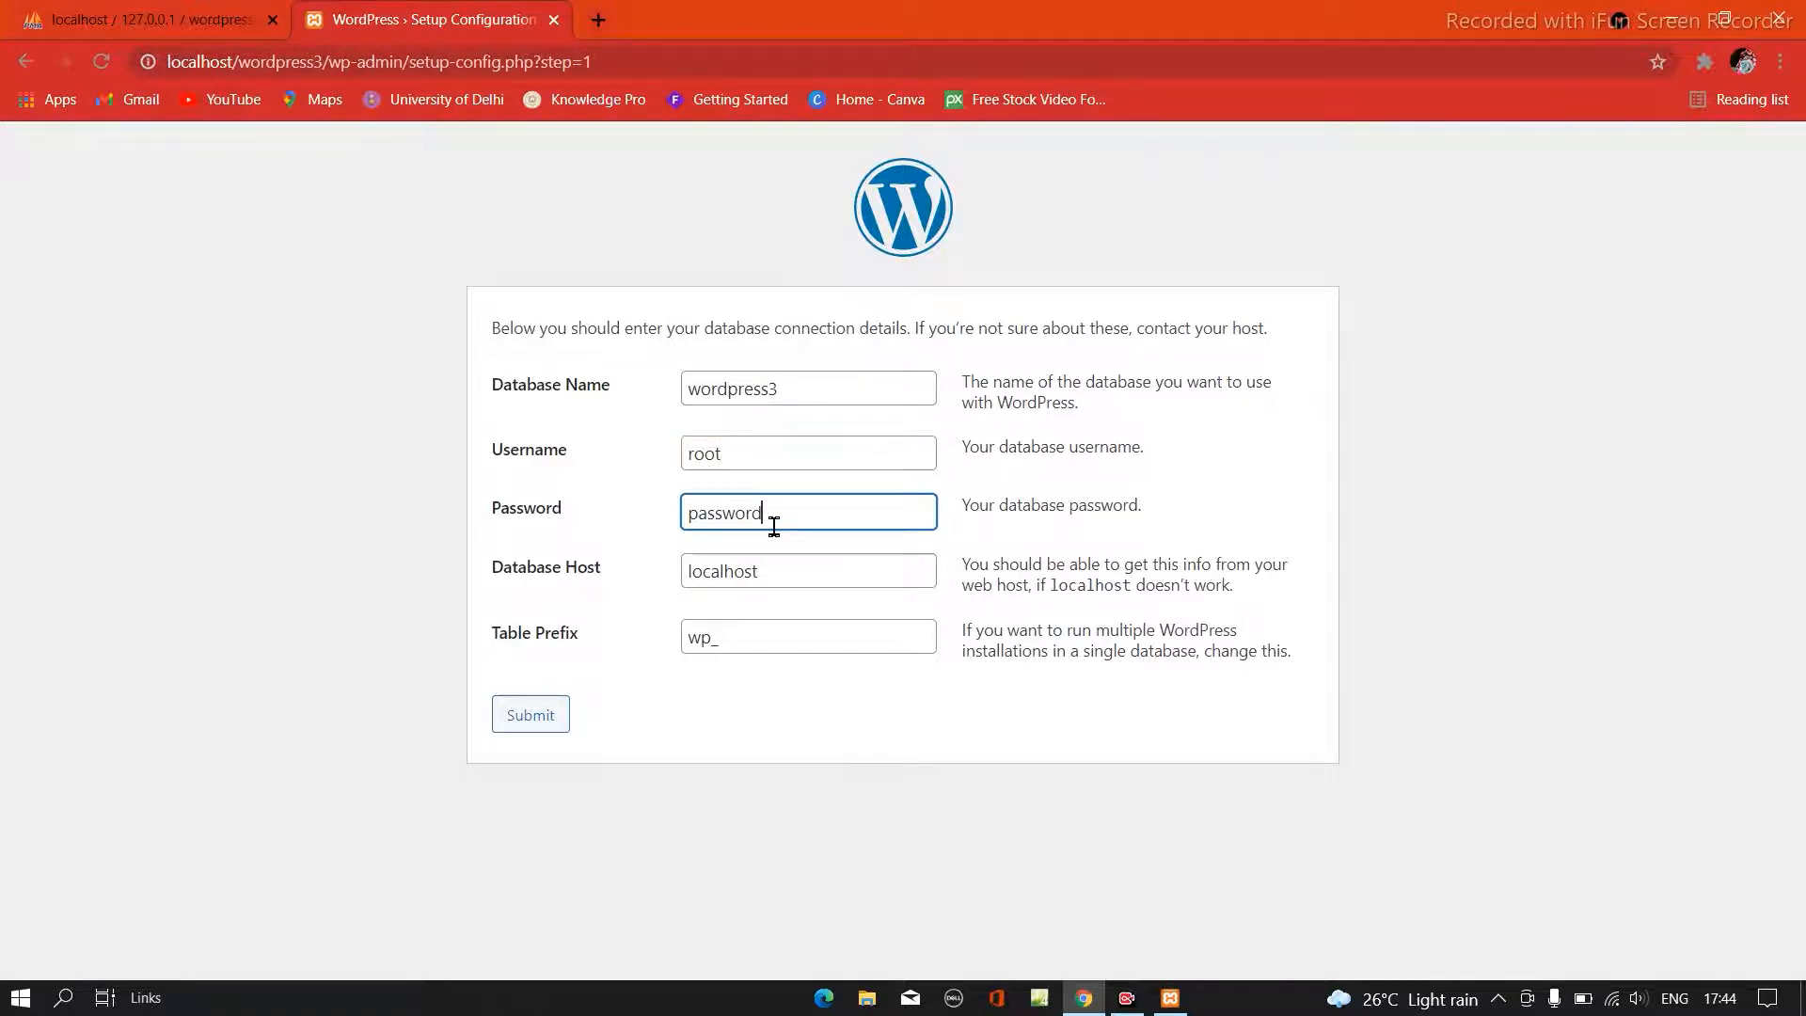
{"action": "key", "text": "BackSpace"}
{"action": "key", "text": "BackSpace"}
{"action": "key", "text": "BackSpace"}
{"action": "key", "text": "BackSpace"}
{"action": "key", "text": "BackSpace"}
{"action": "key", "text": "BackSpace"}
{"action": "key", "text": "BackSpace"}
{"action": "key", "text": "BackSpace"}
{"action": "left_click", "coordinate": [791, 579]}
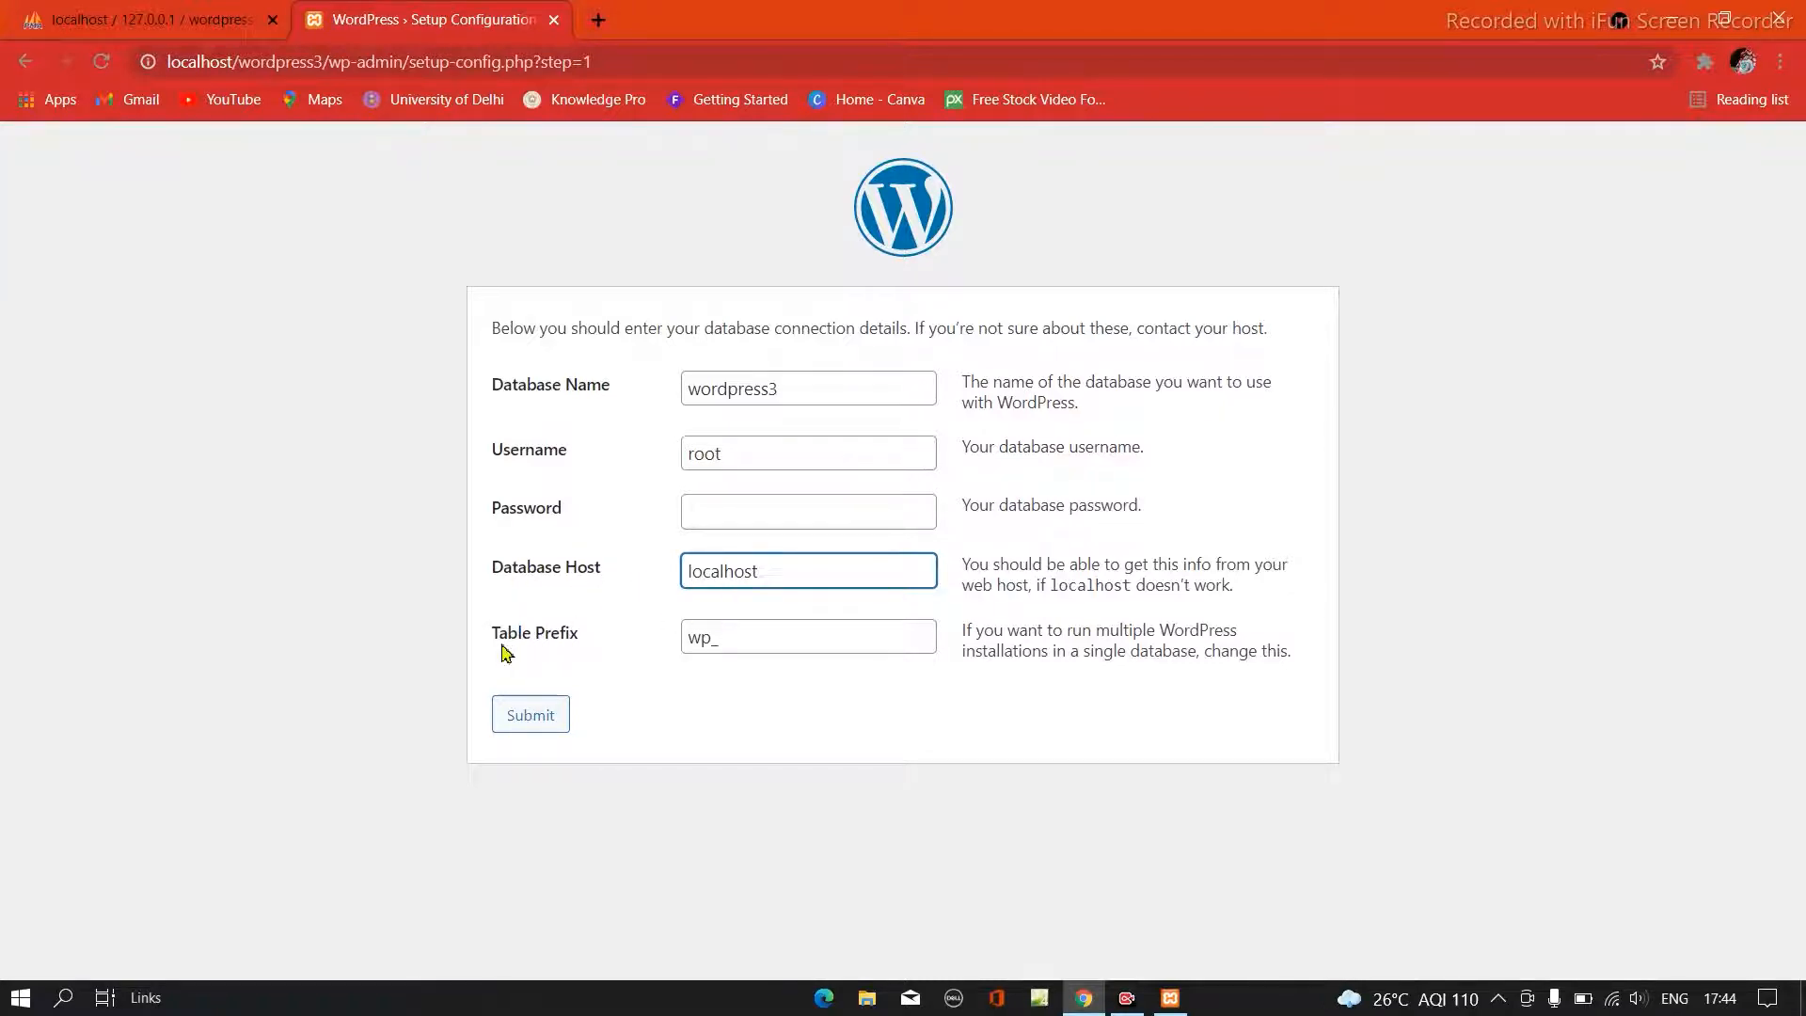
{"action": "left_click", "coordinate": [523, 729]}
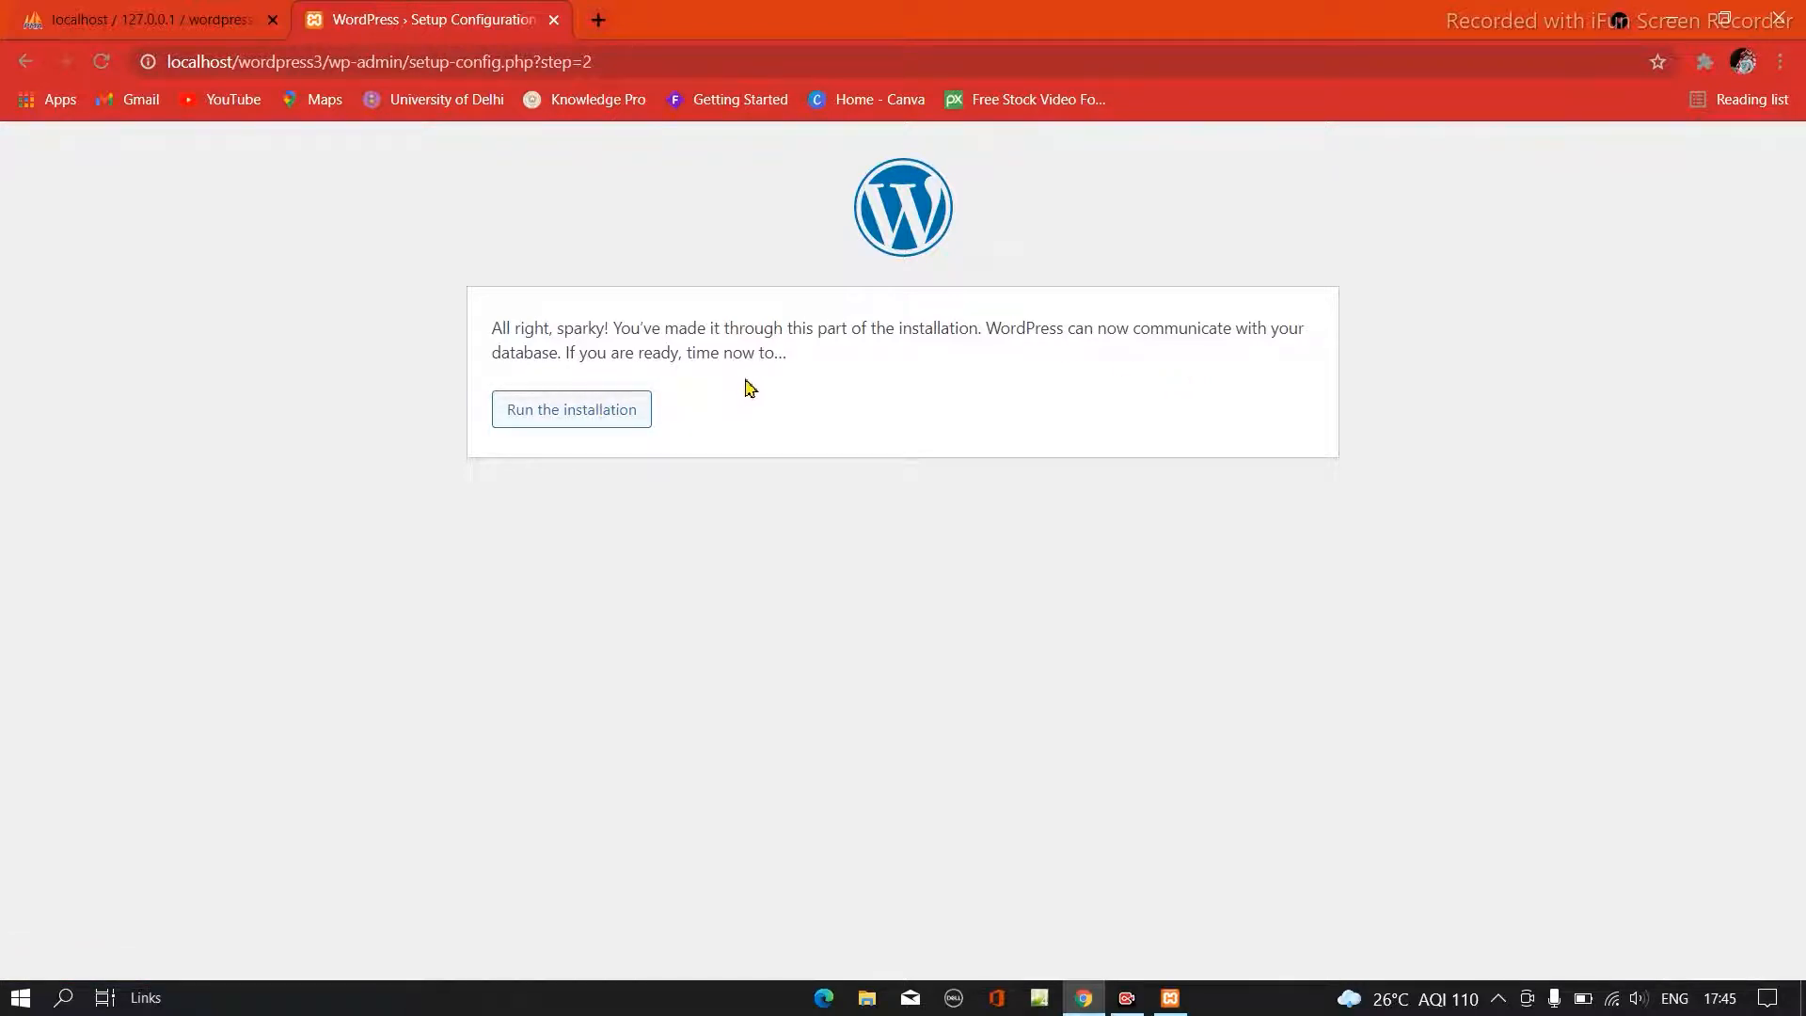
- Run the WordPress installation and enter learning as the site title
{"action": "left_click", "coordinate": [609, 431]}
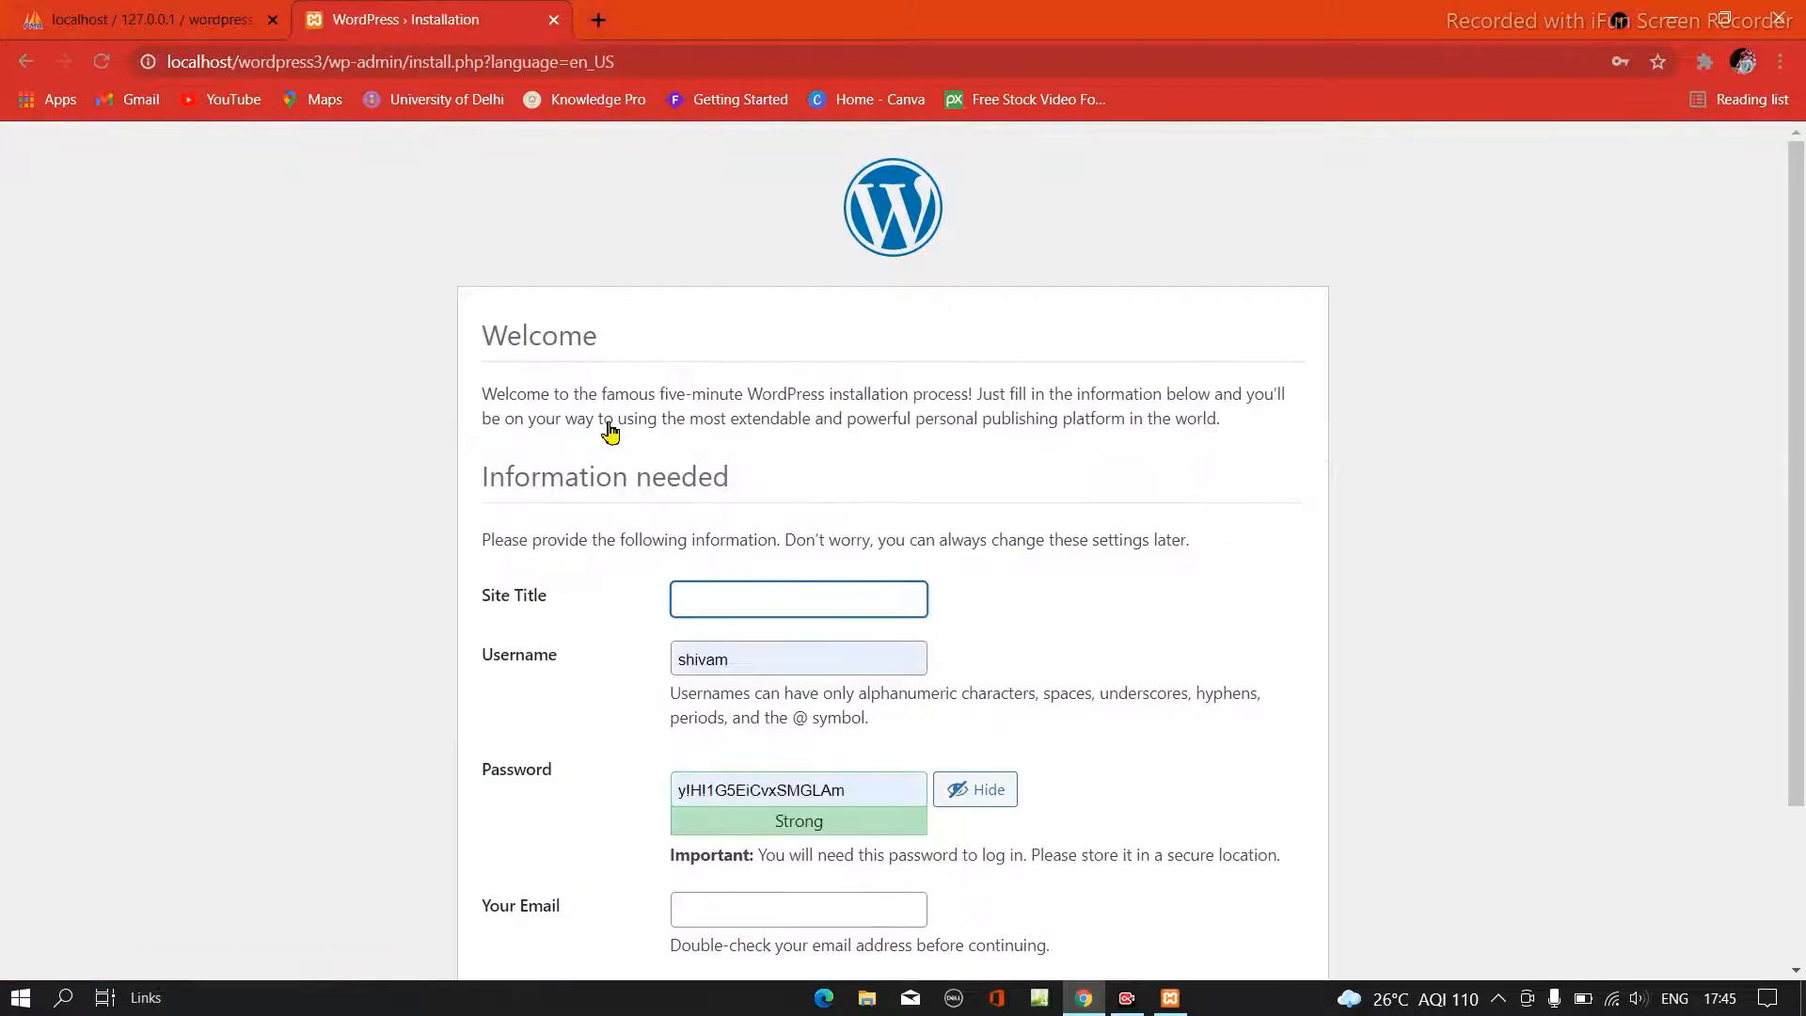
{"action": "scroll", "coordinate": [676, 612], "scroll_direction": "down", "scroll_amount": 3}
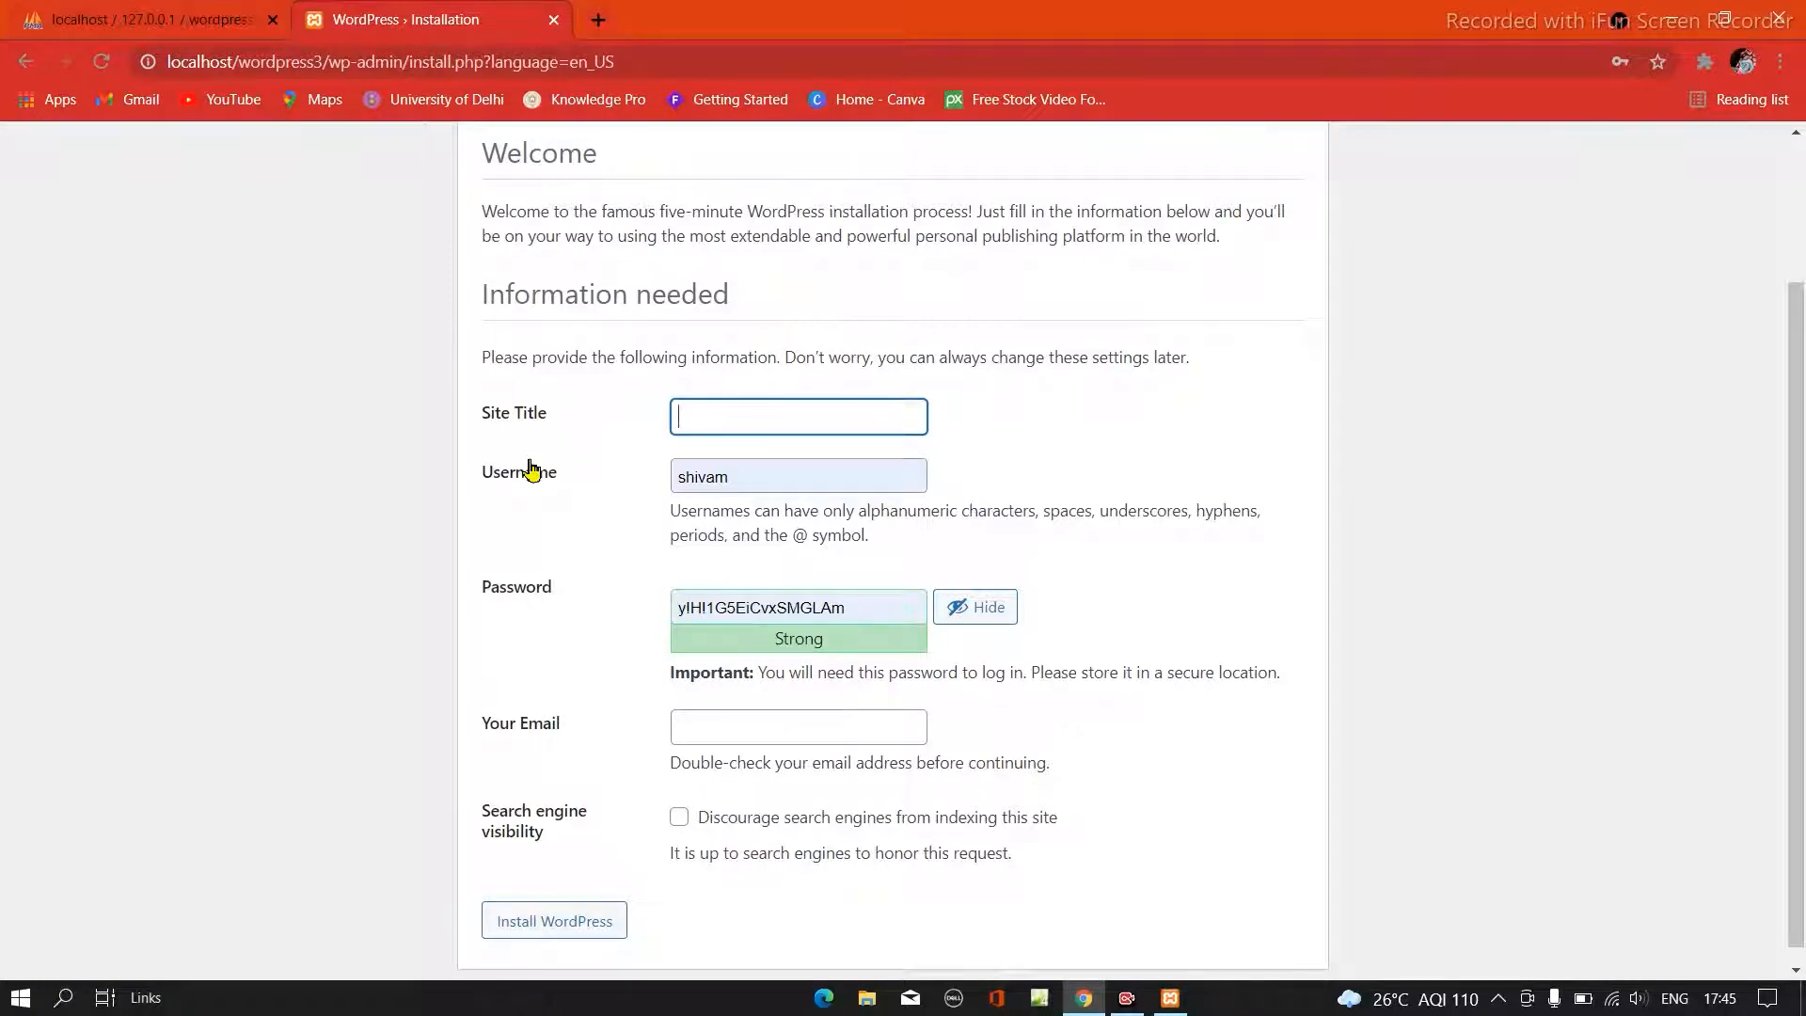
{"action": "type", "text": "learn"}
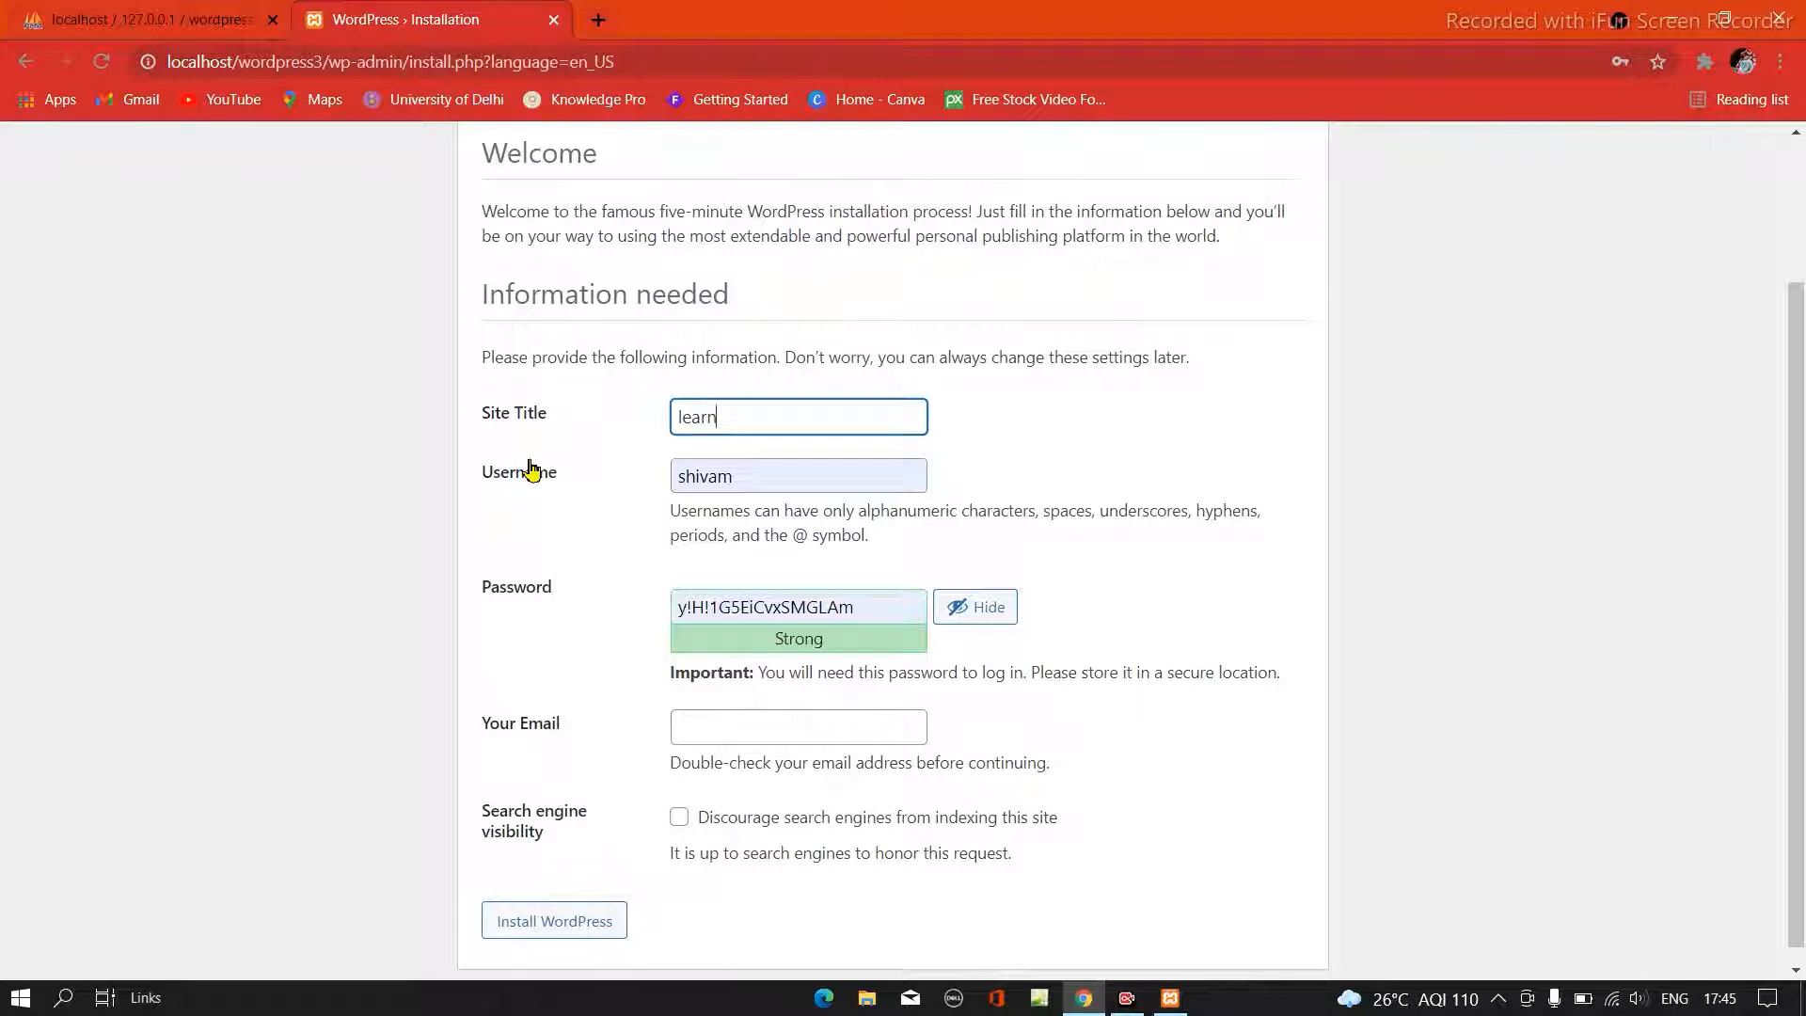
{"action": "type", "text": "ing"}
- Keep the prefilled username and password, and fill in the administrator's e-mail with the saved address
{"action": "left_click", "coordinate": [757, 477]}
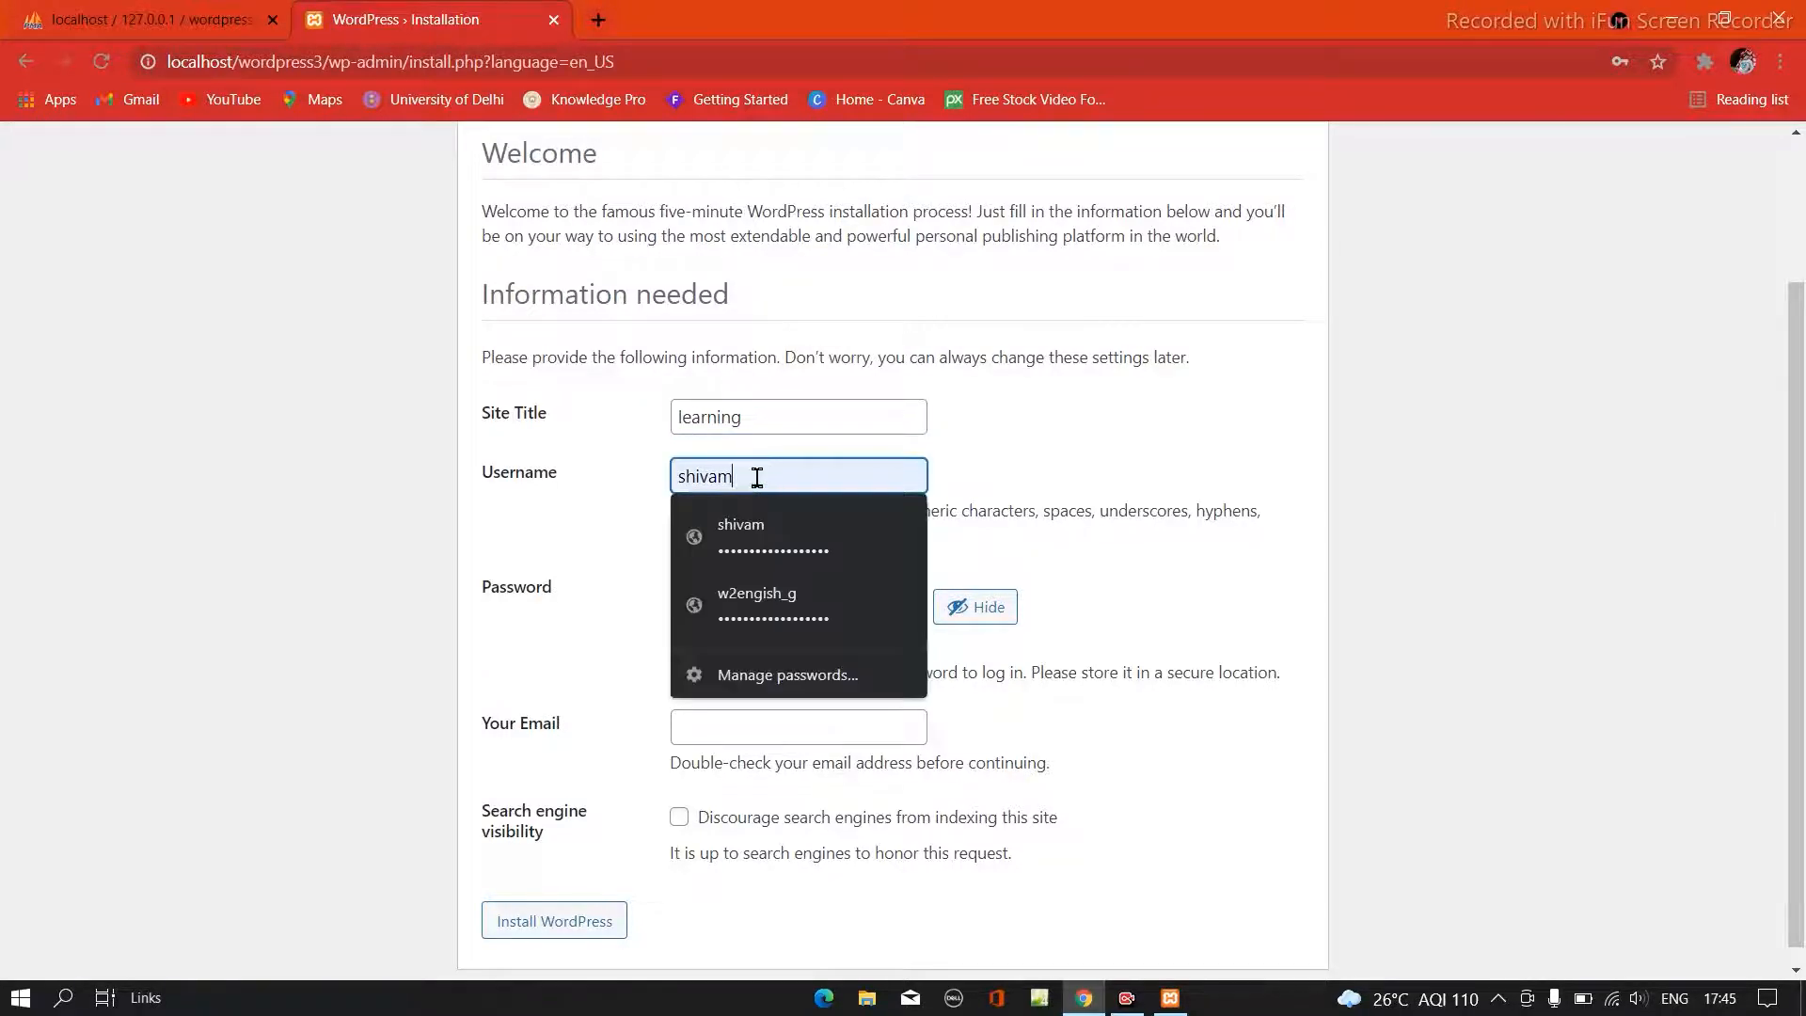
{"action": "left_click", "coordinate": [606, 572]}
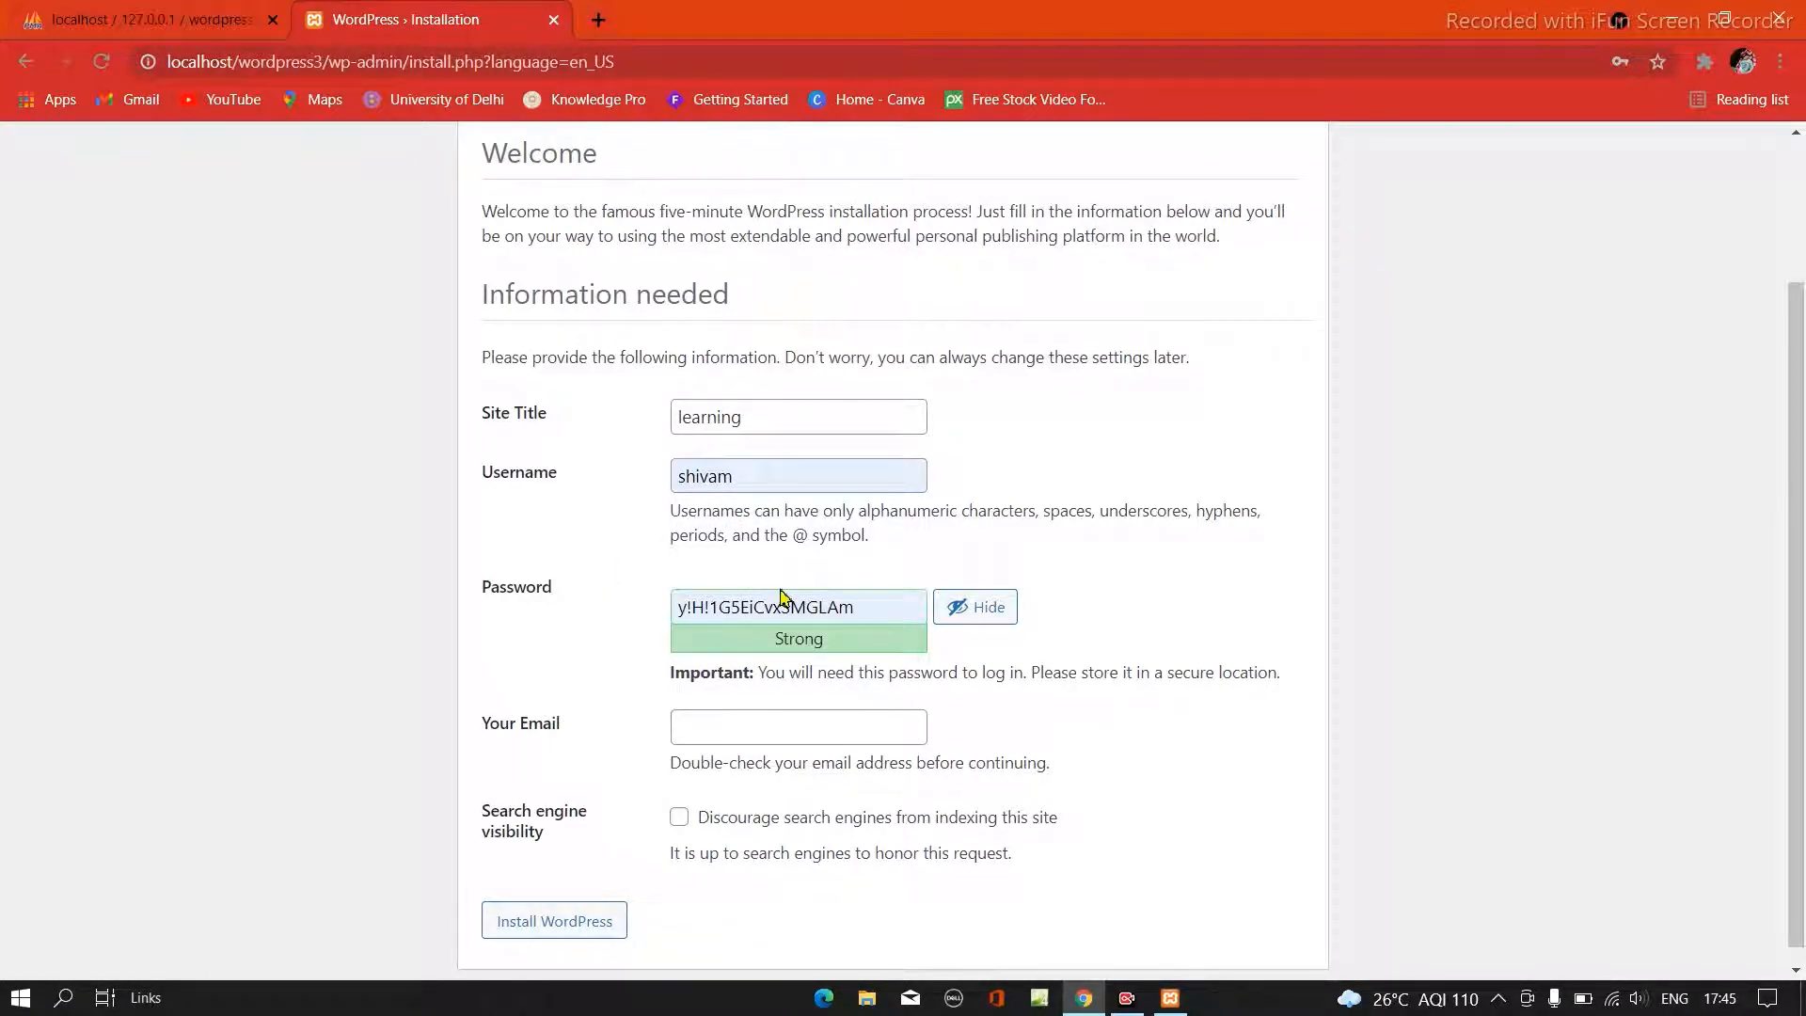
{"action": "left_click", "coordinate": [880, 613]}
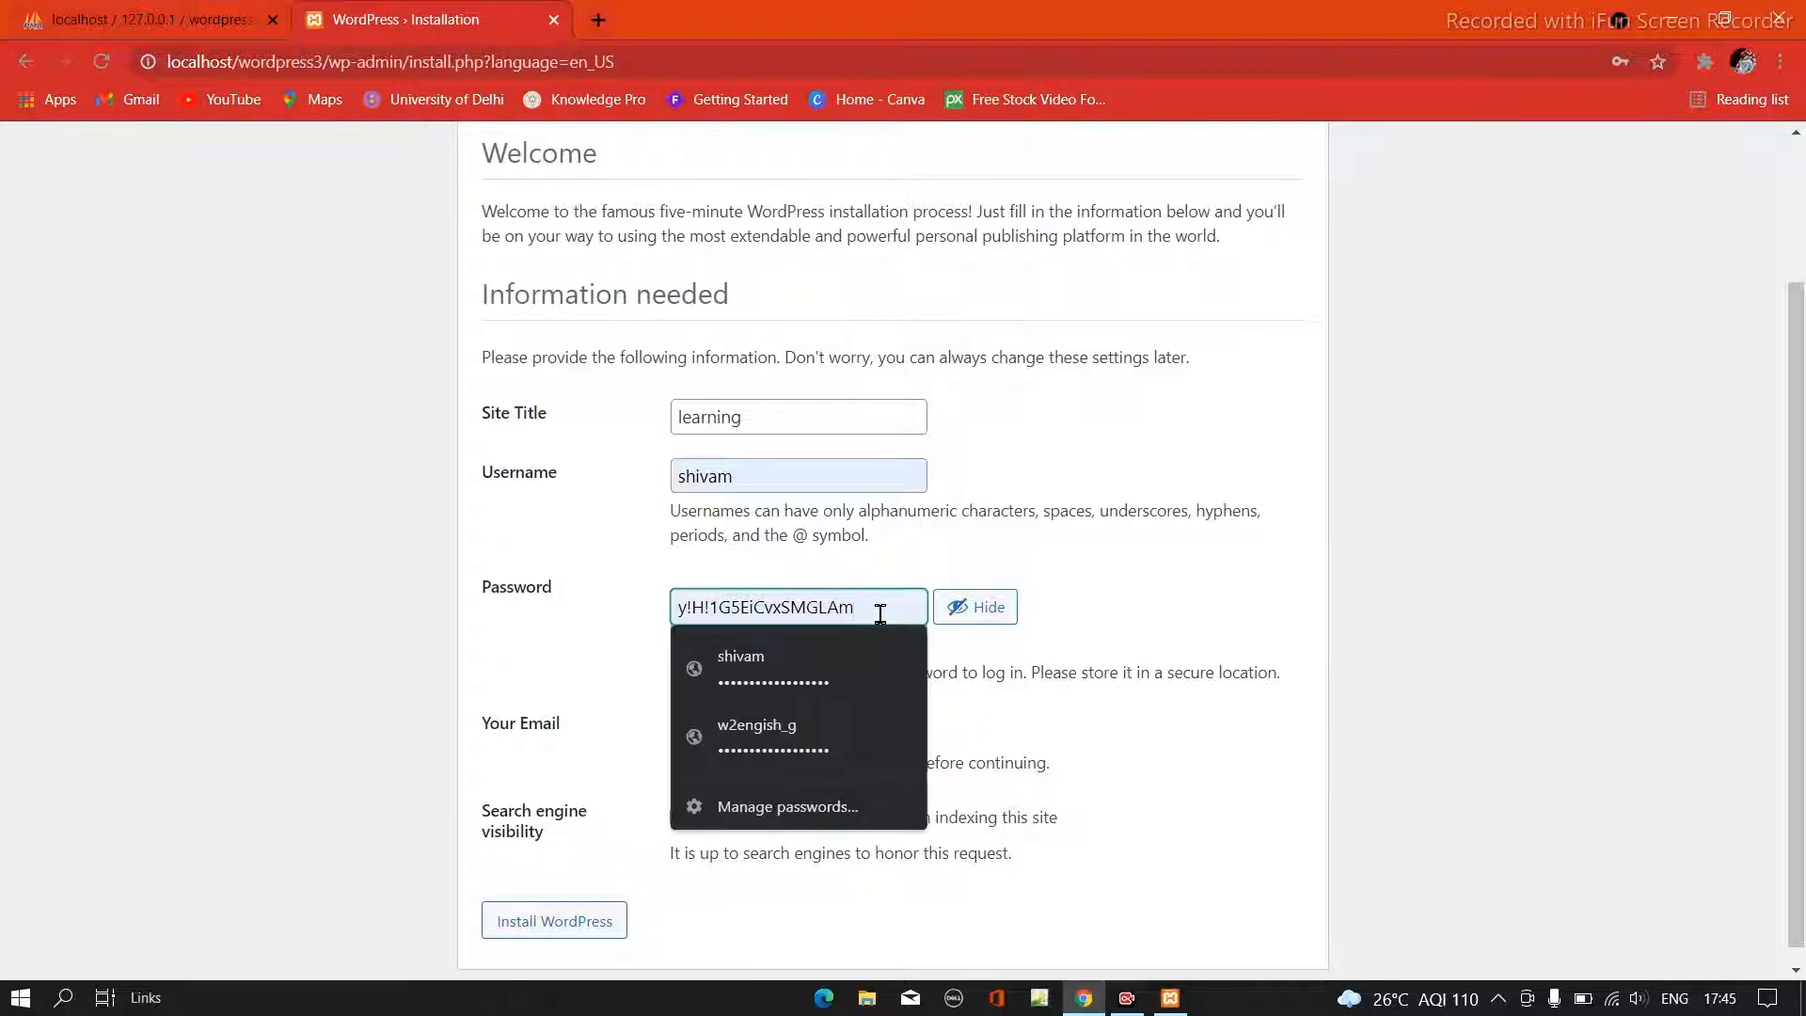
{"action": "left_click", "coordinate": [646, 617]}
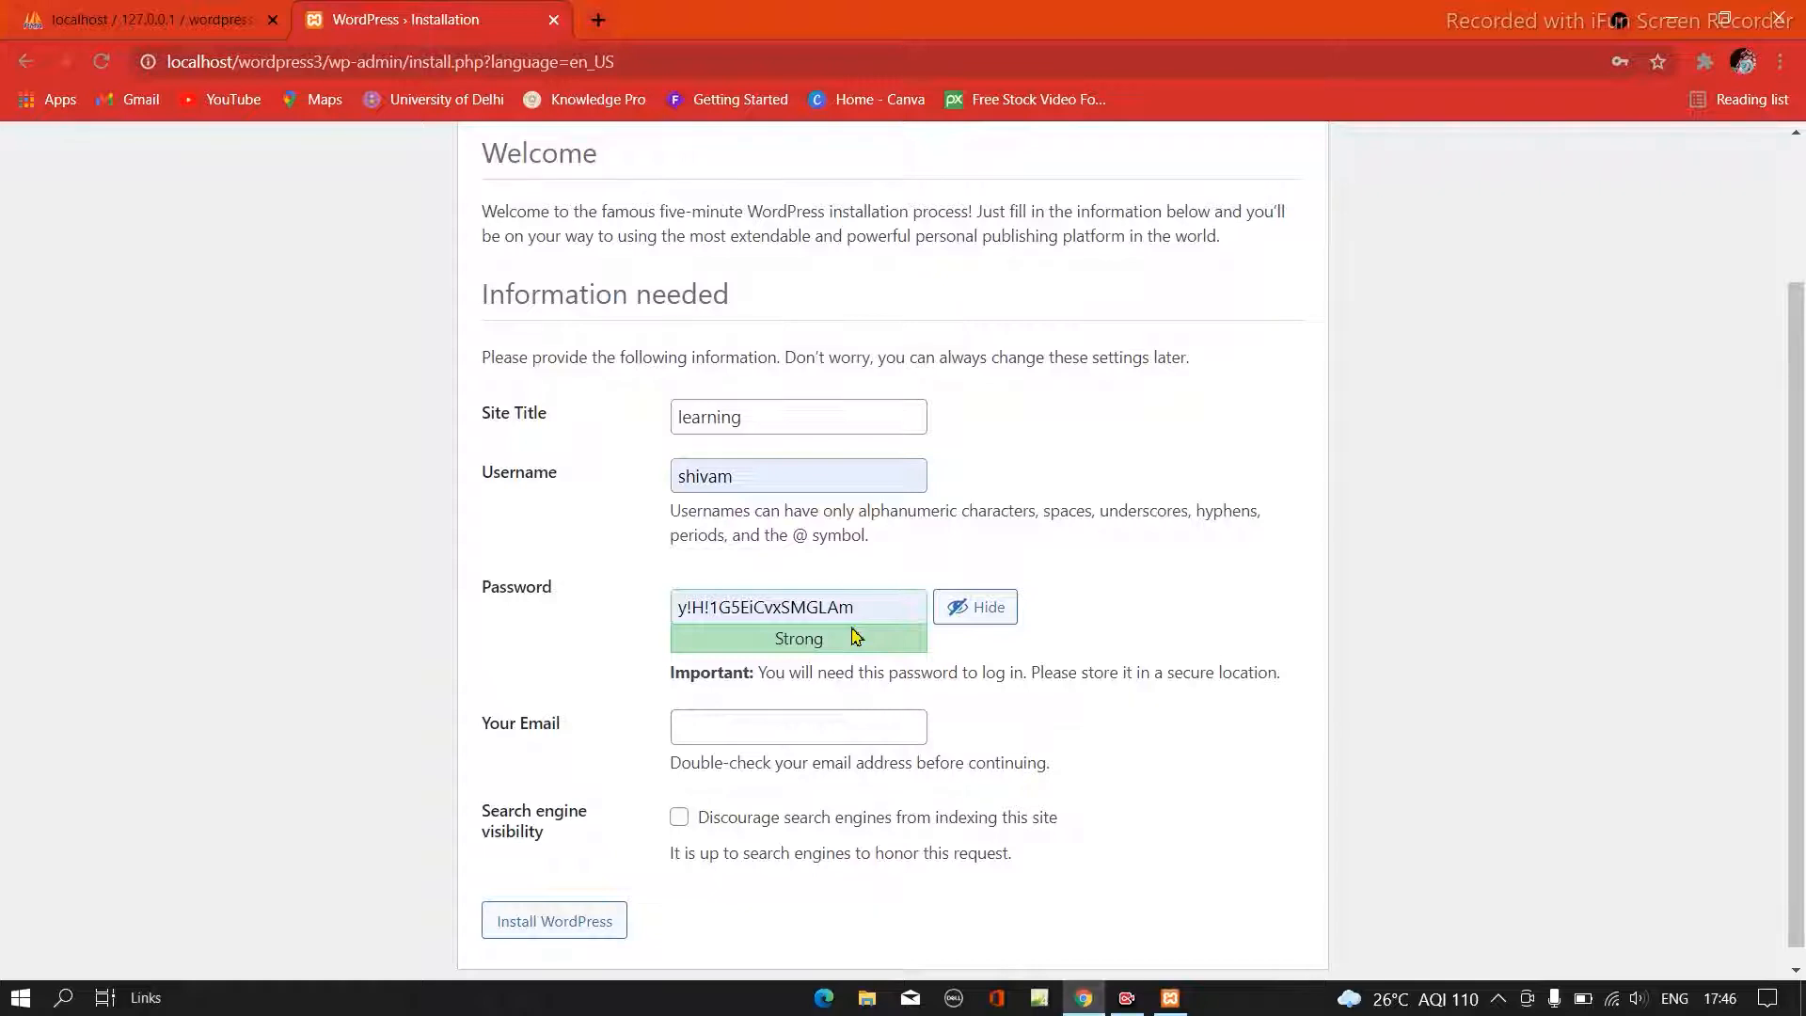
{"action": "scroll", "coordinate": [508, 720], "scroll_direction": "down", "scroll_amount": 1}
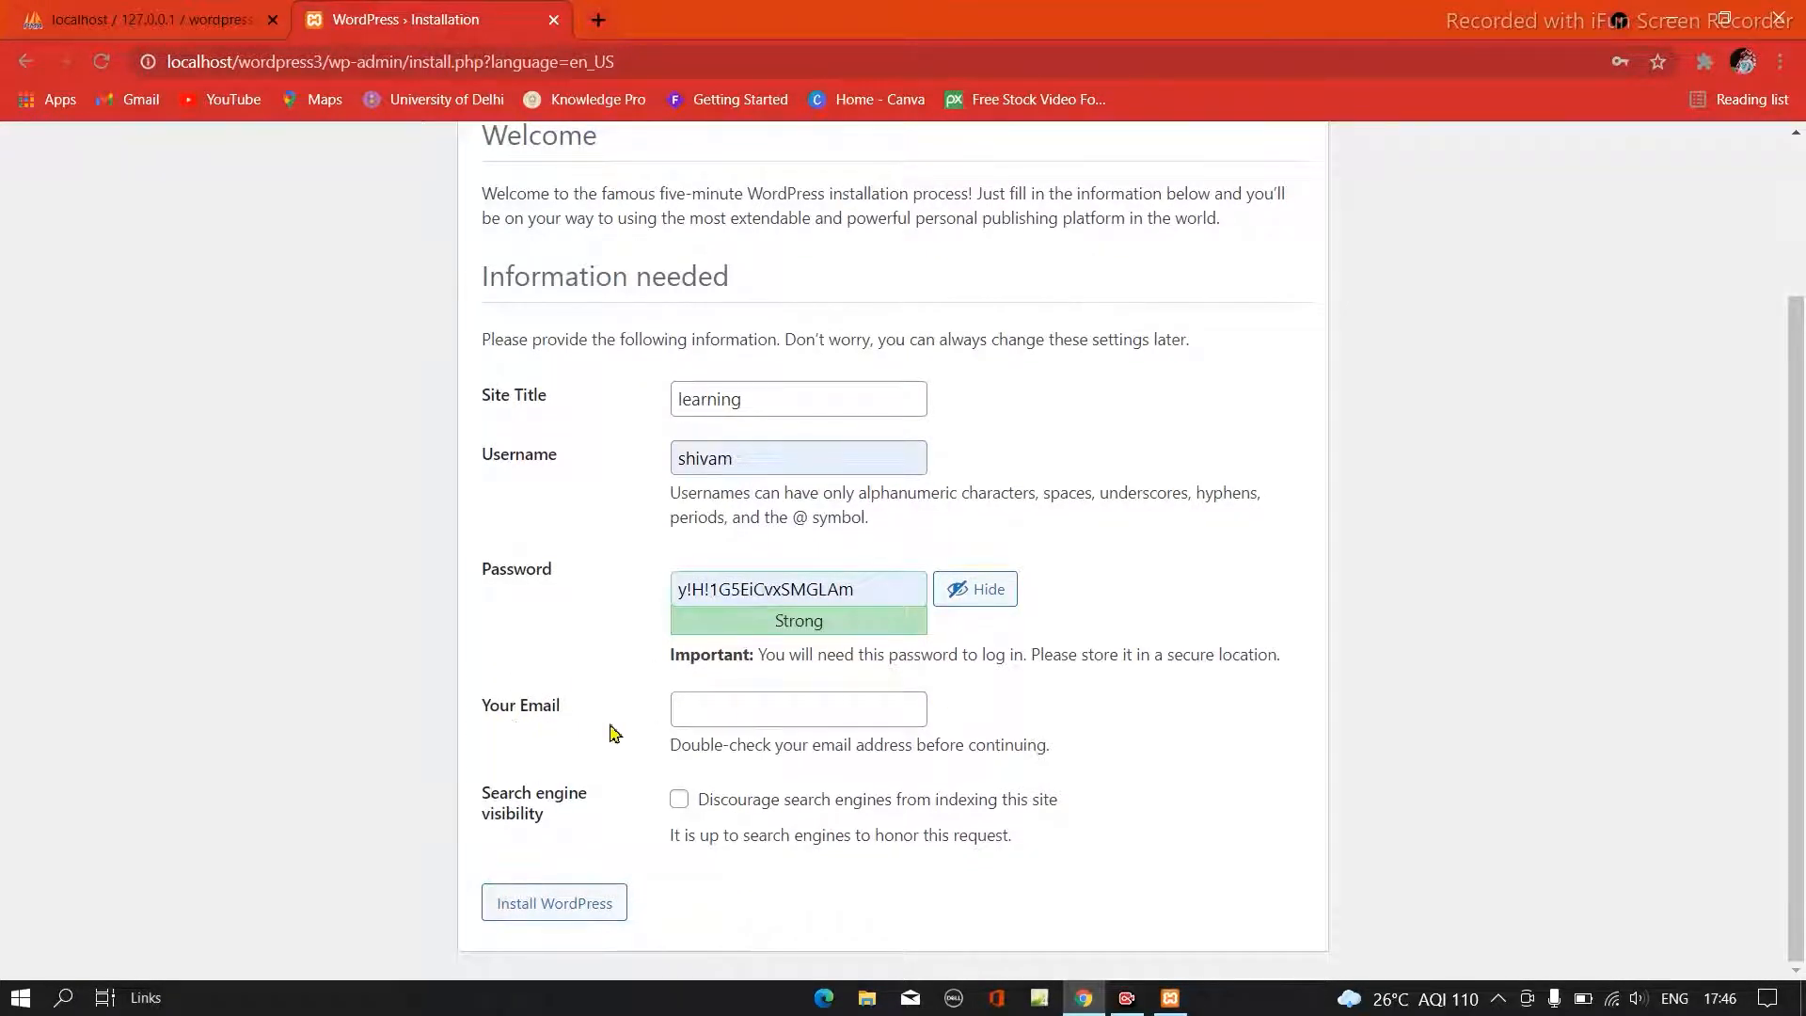
{"action": "left_click", "coordinate": [743, 718]}
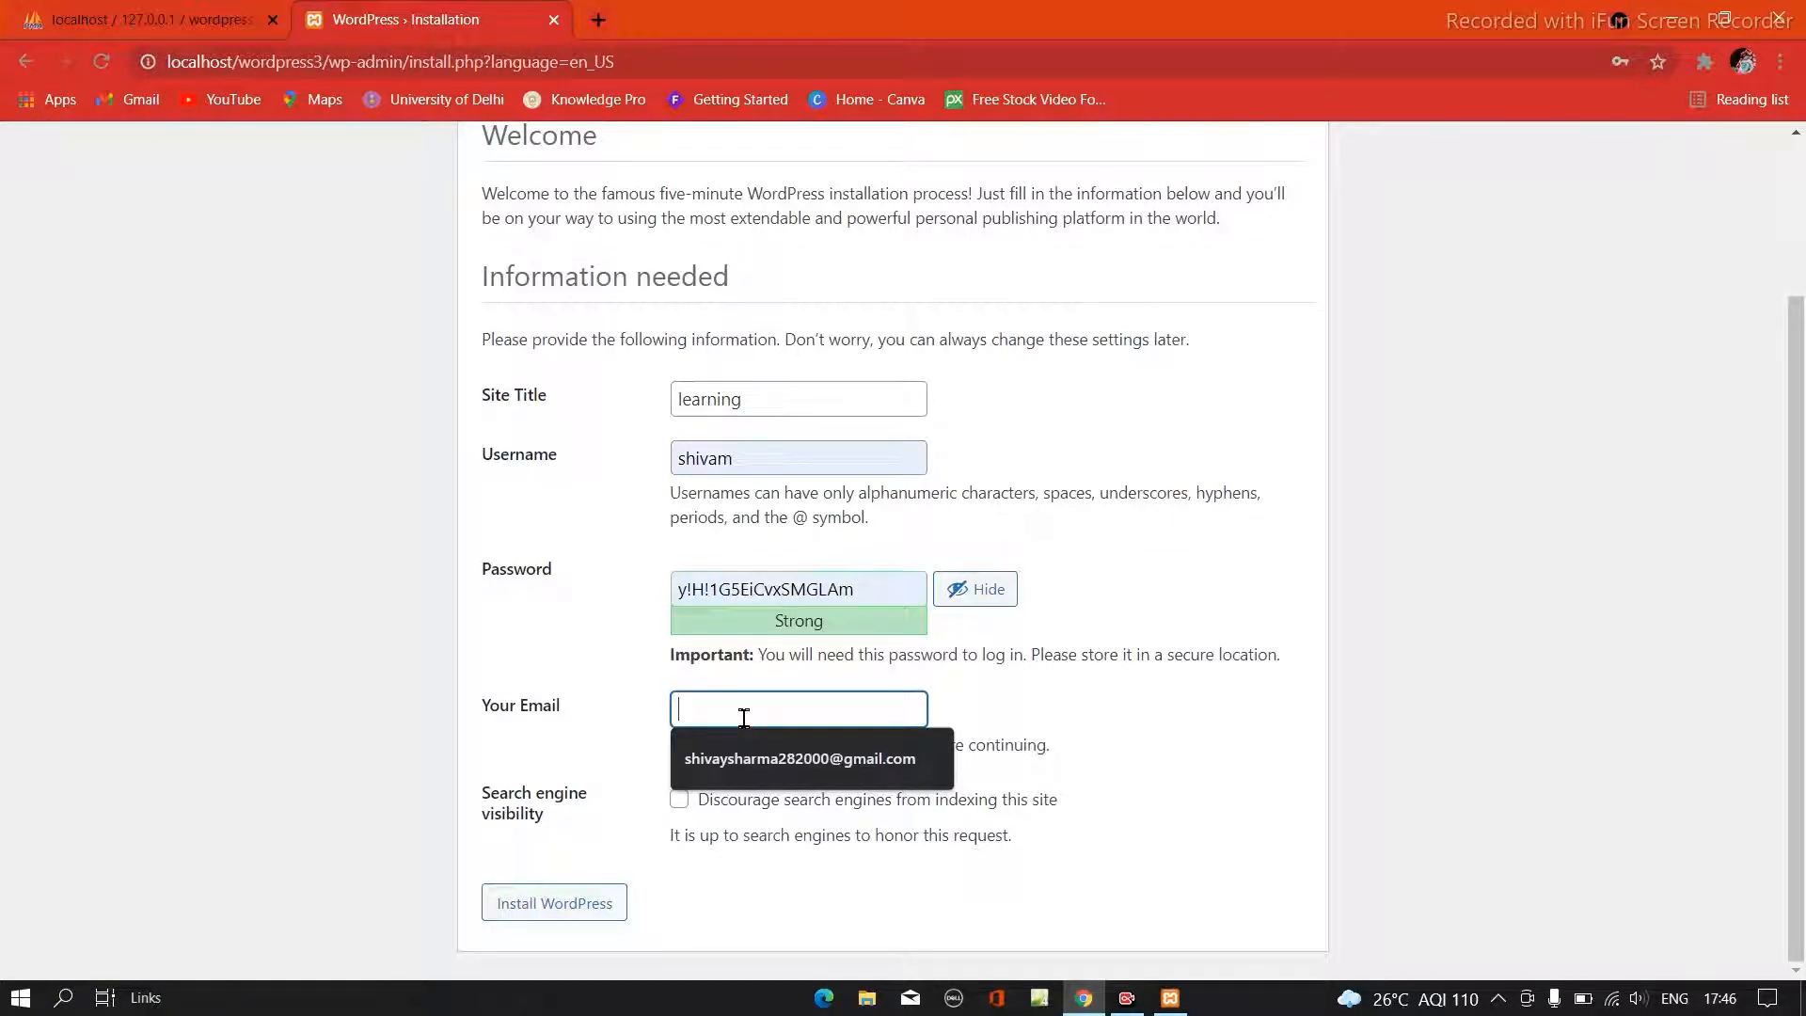
{"action": "left_click", "coordinate": [739, 780]}
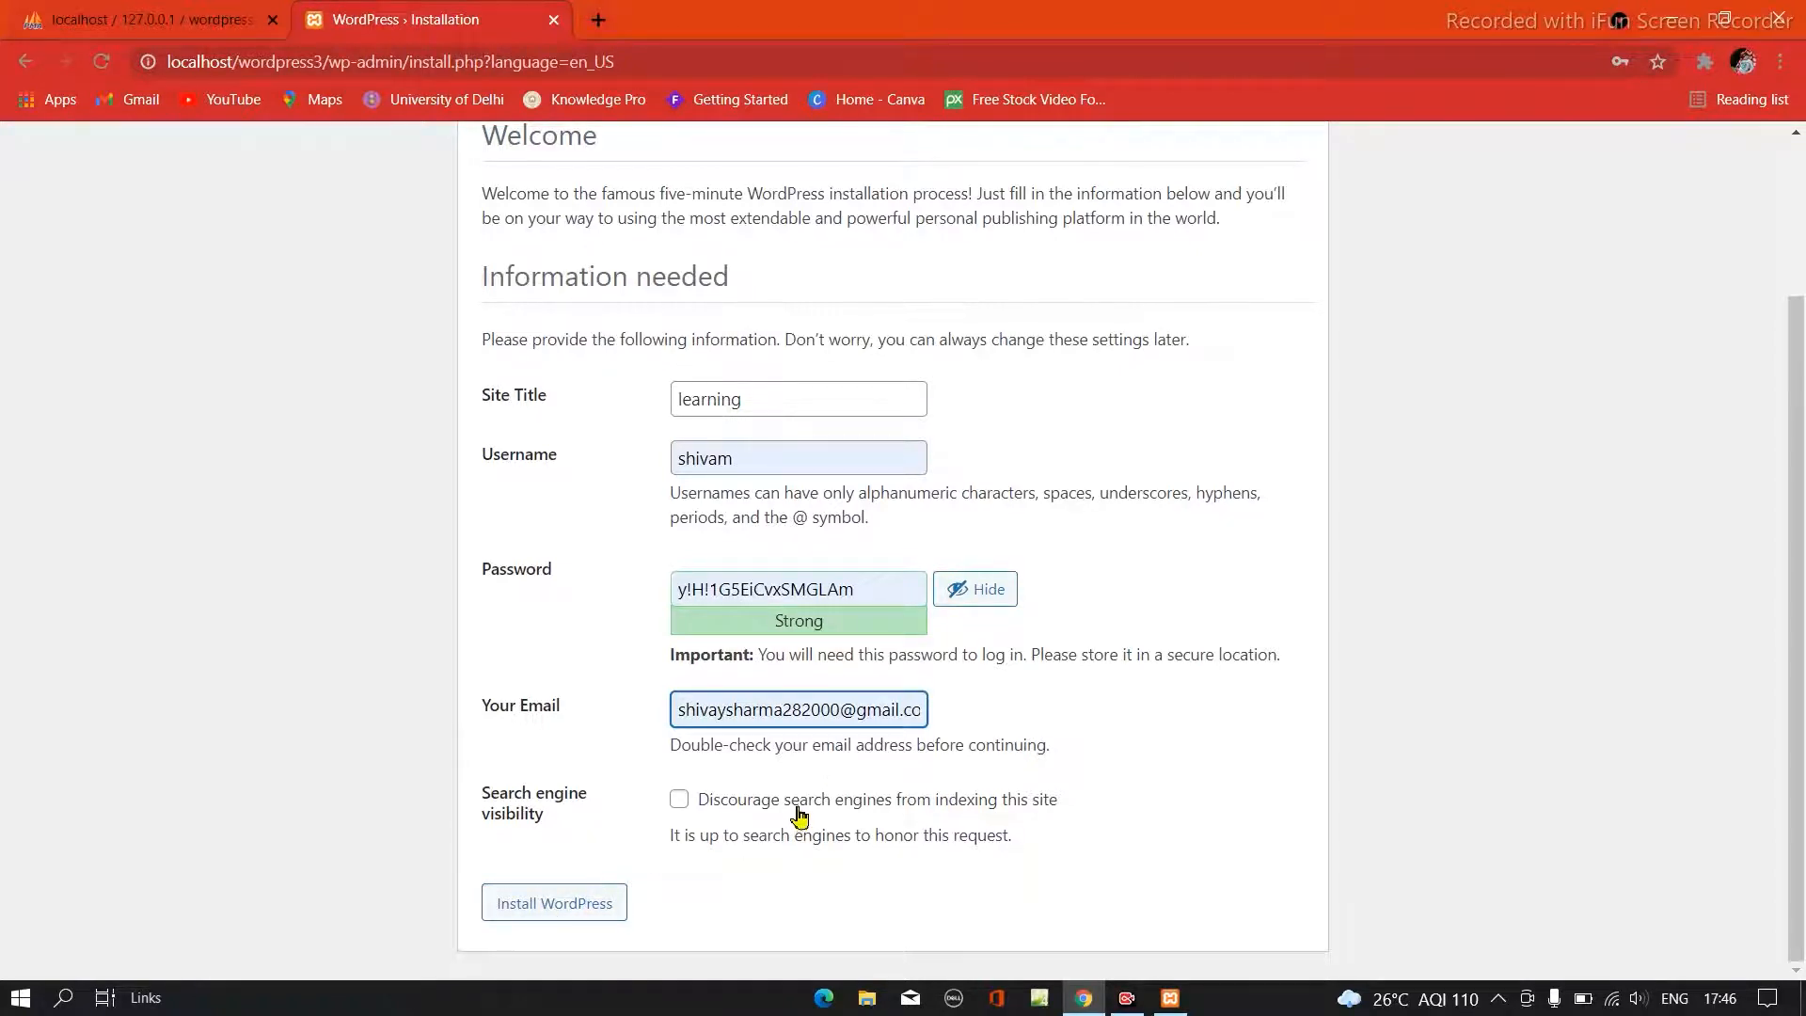
- Install WordPress with the entered site details and proceed to the login page
{"action": "left_click", "coordinate": [602, 905]}
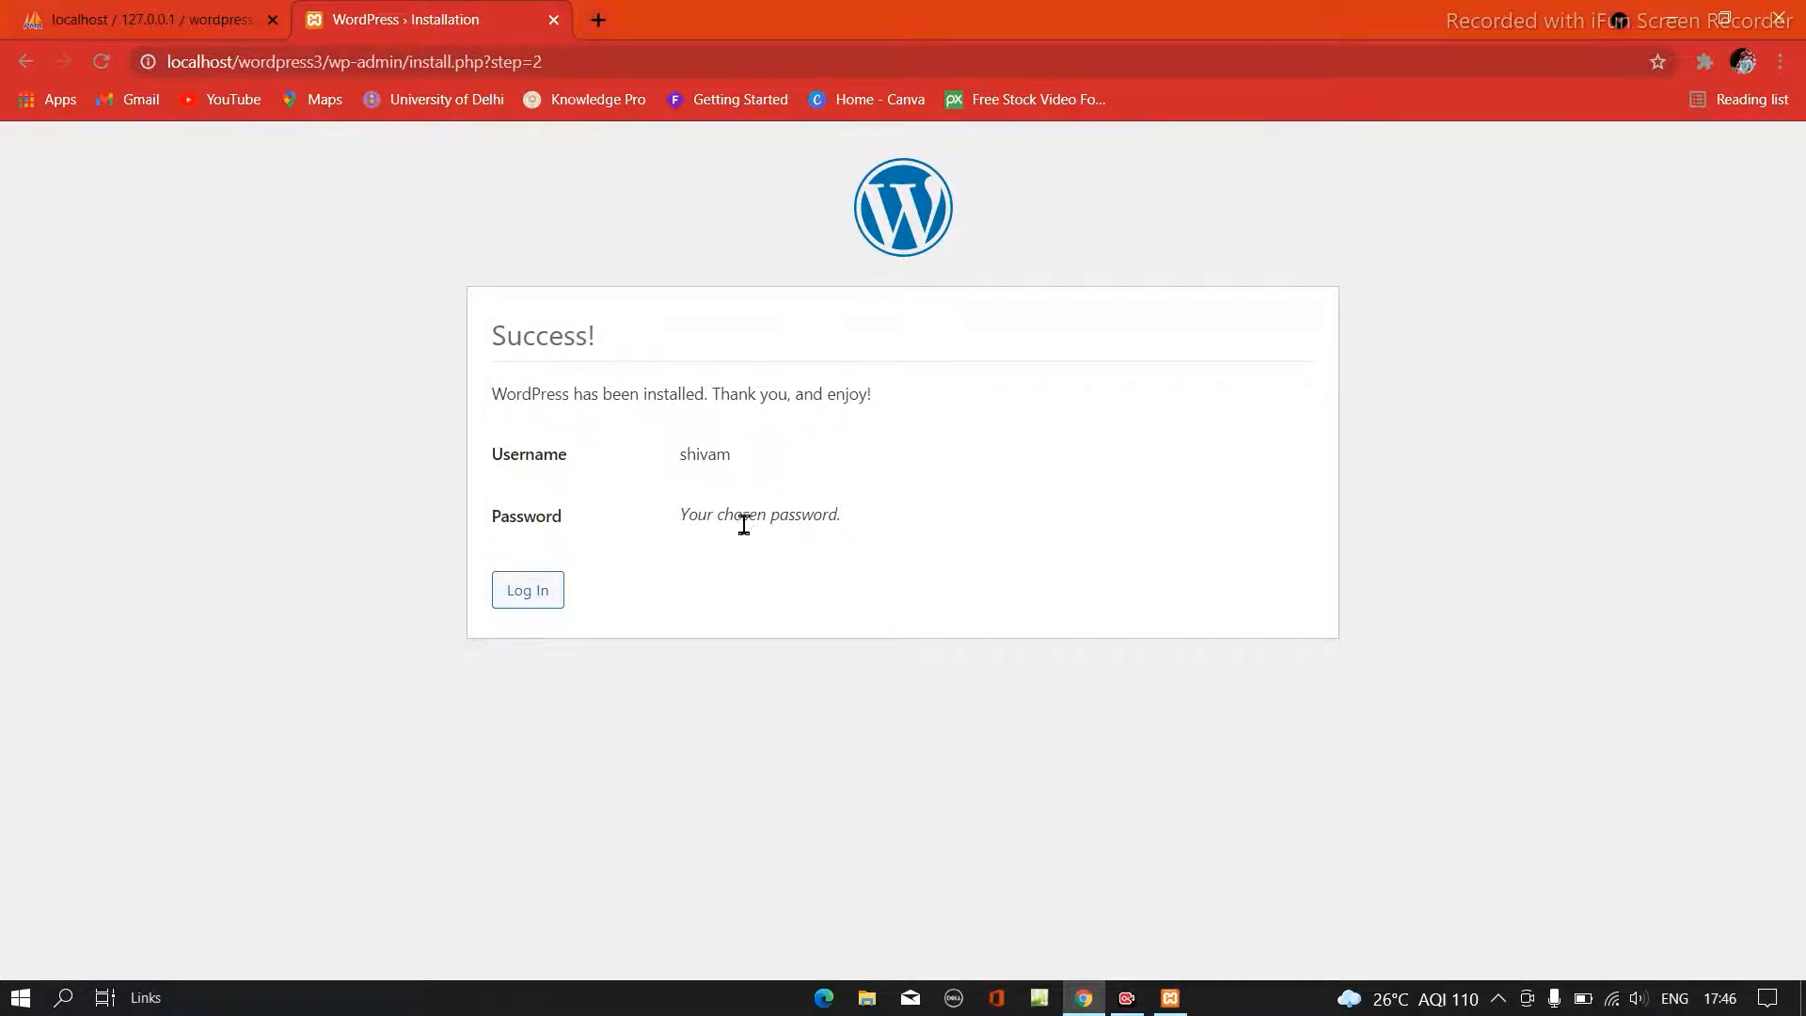
{"action": "left_click", "coordinate": [541, 602]}
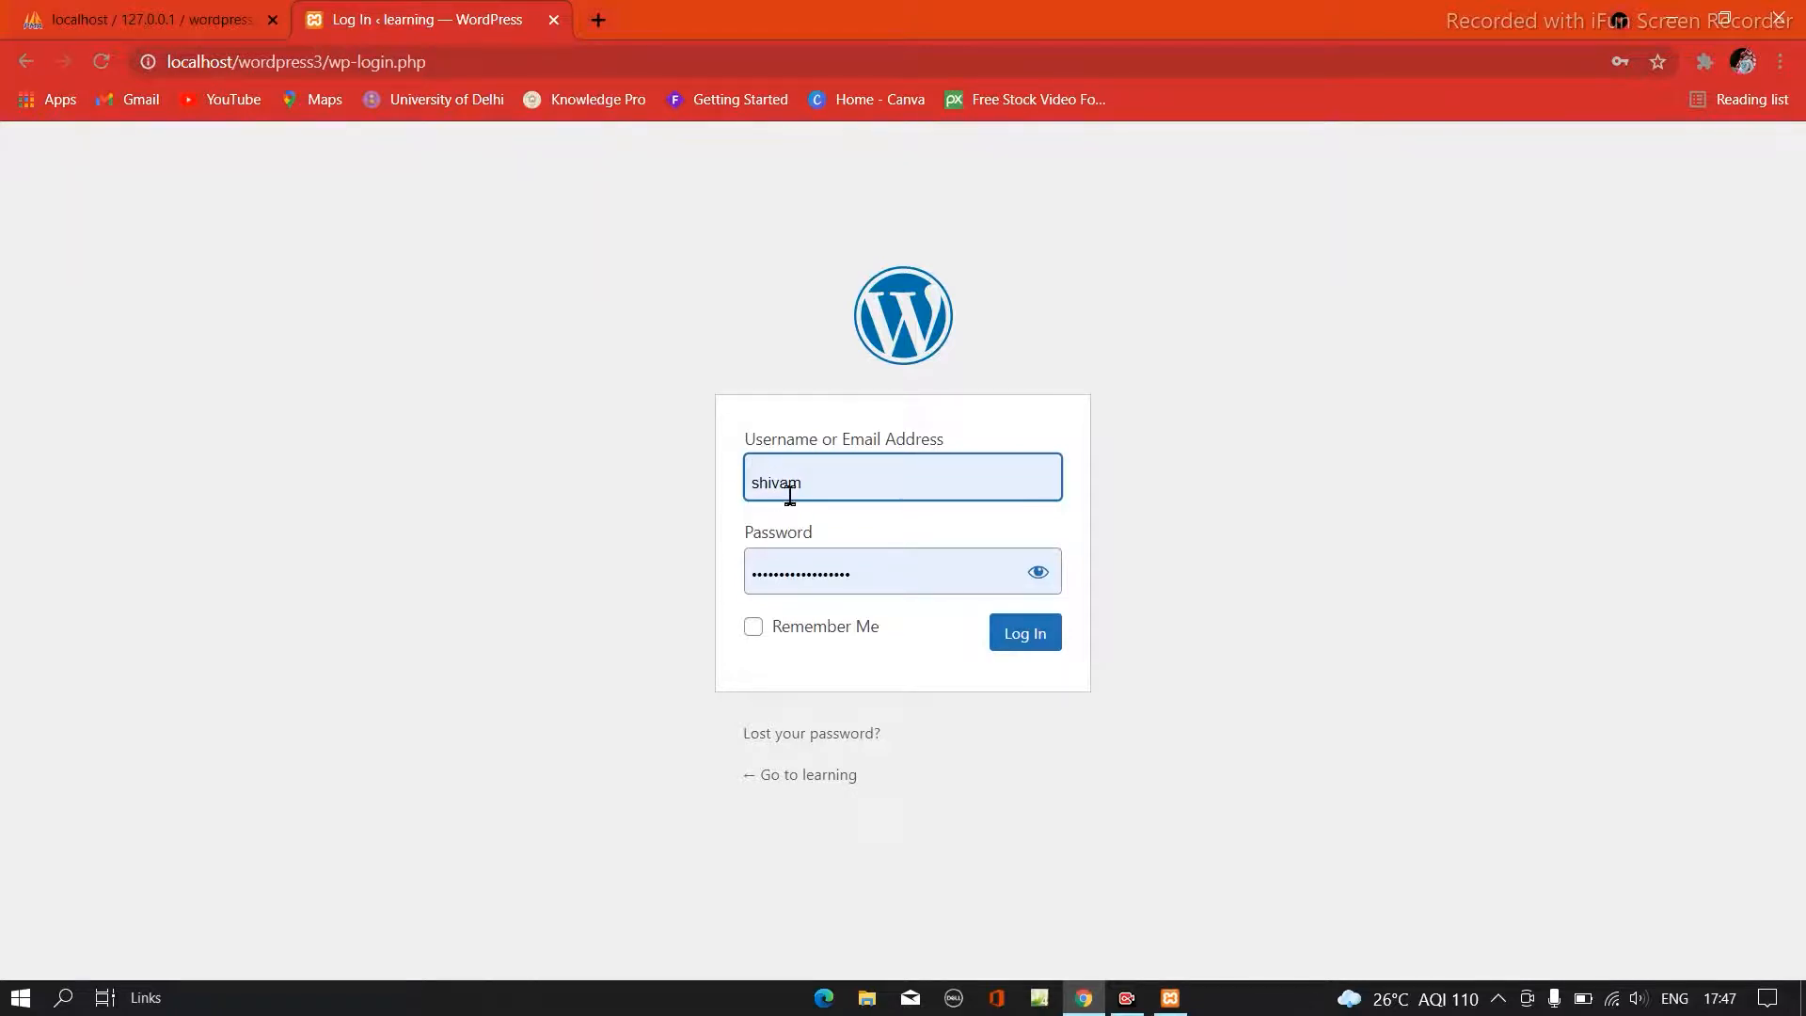
- Keep the prefilled login credentials, reveal the password, enable Remember Me and log in to the new site
{"action": "left_click", "coordinate": [821, 489]}
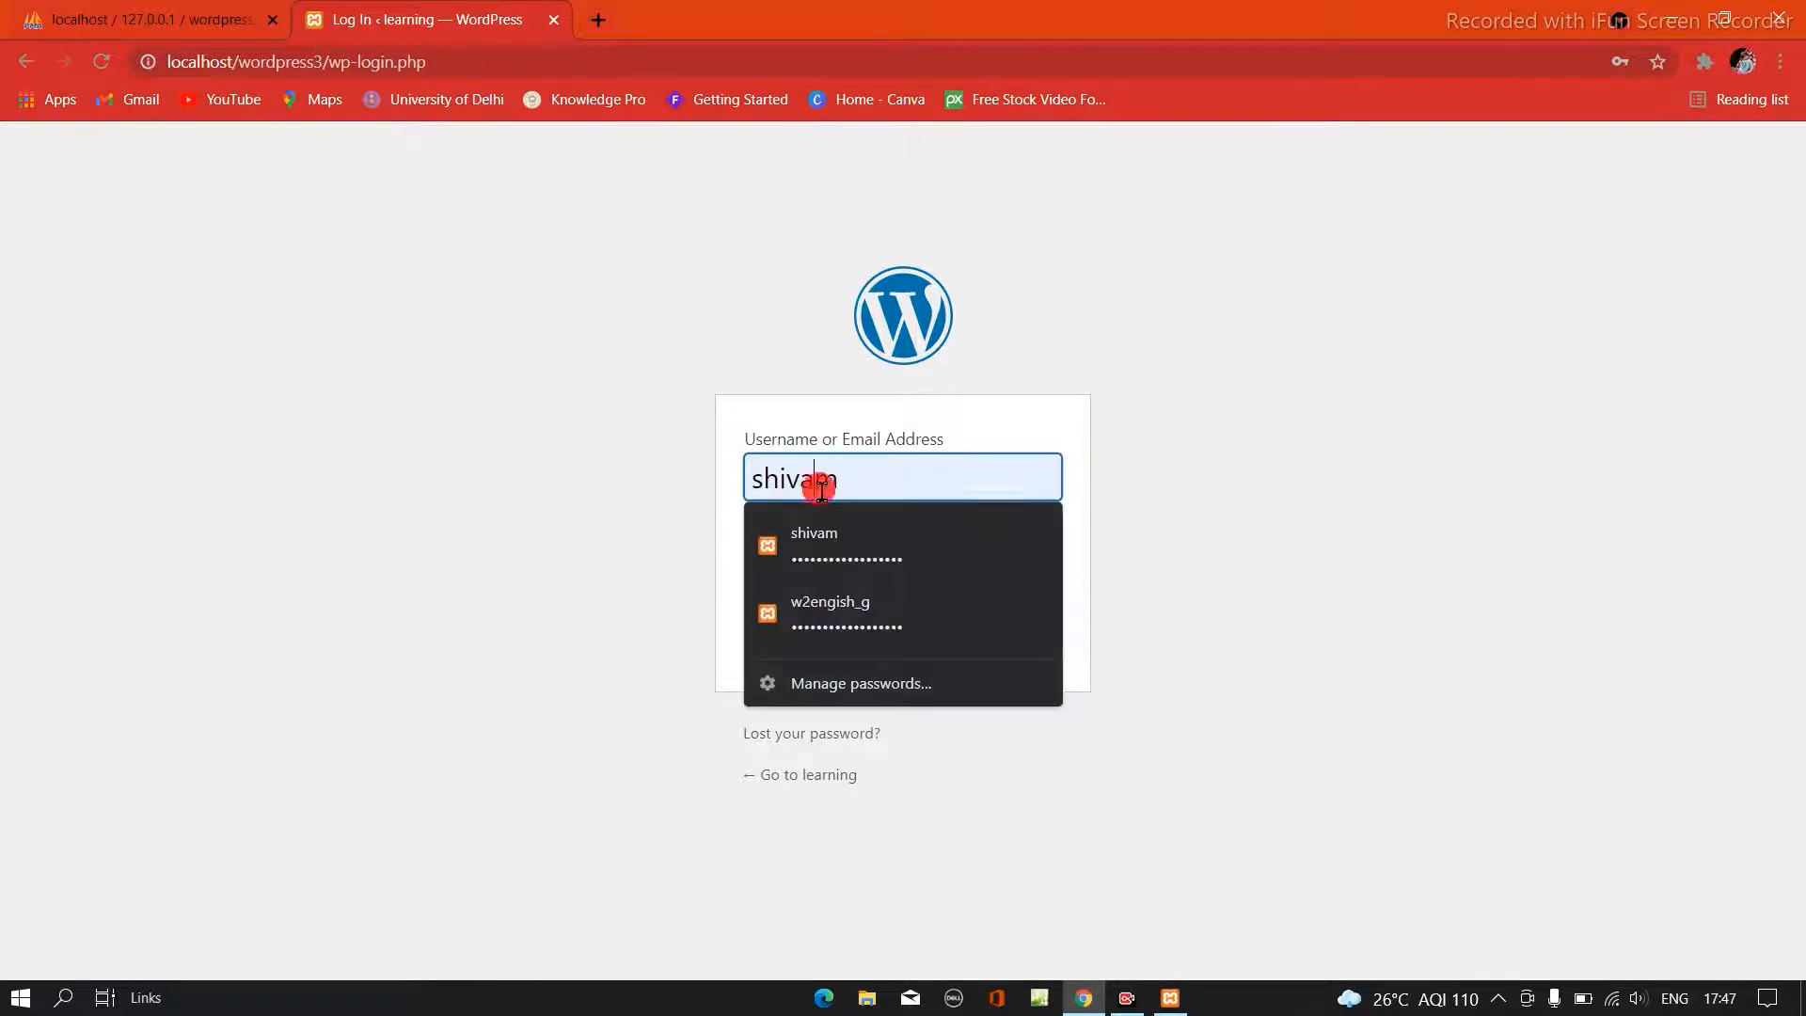
{"action": "left_click", "coordinate": [652, 514]}
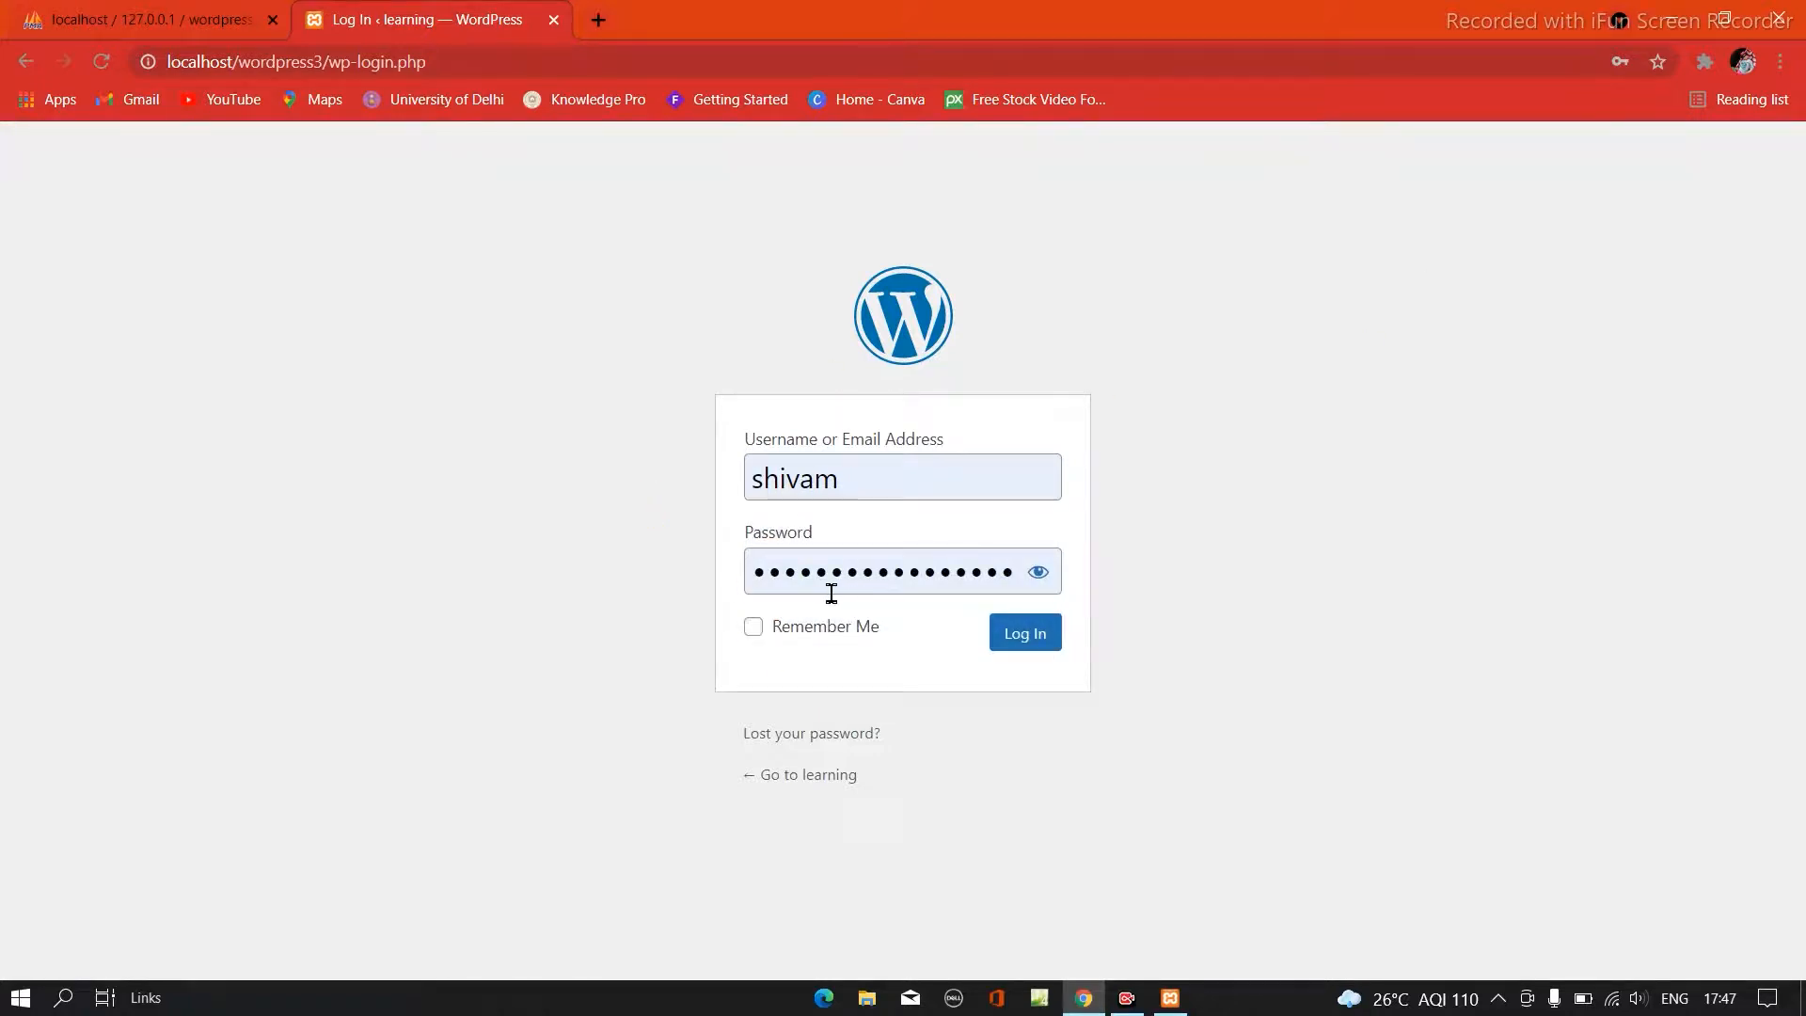
{"action": "left_click", "coordinate": [1038, 573]}
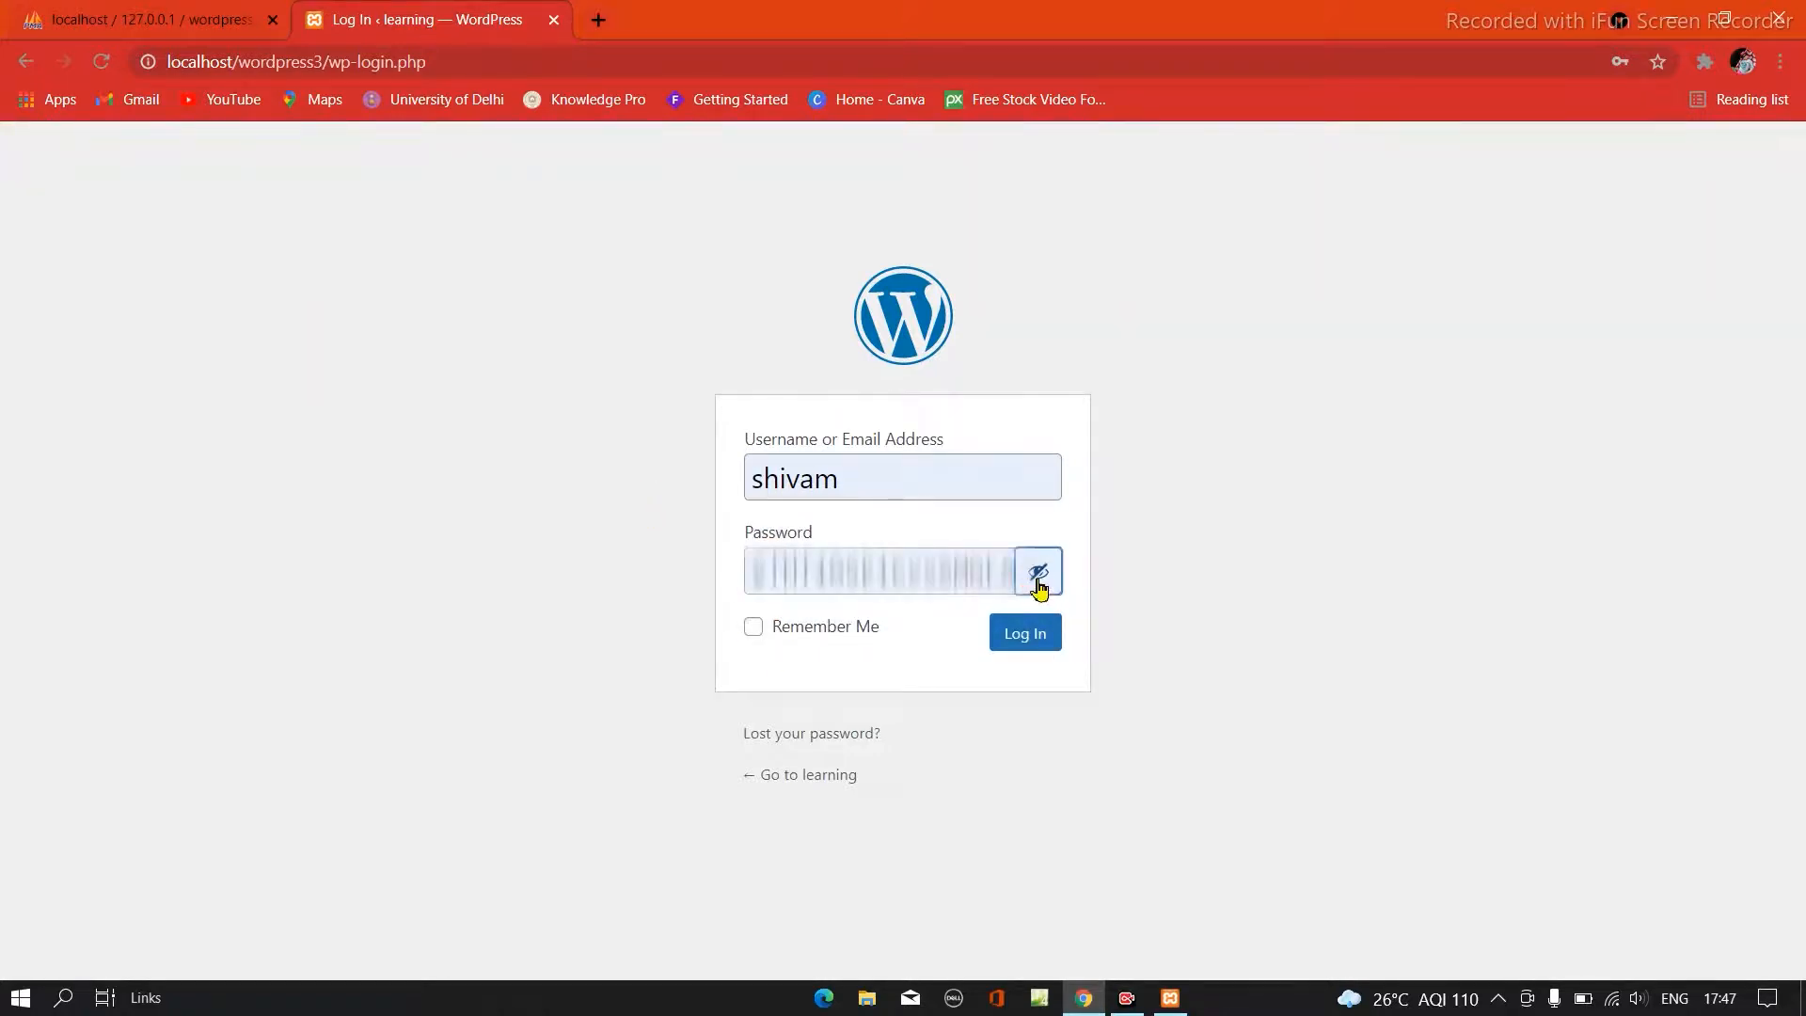
{"action": "left_click", "coordinate": [757, 630]}
{"action": "left_click", "coordinate": [1028, 633]}
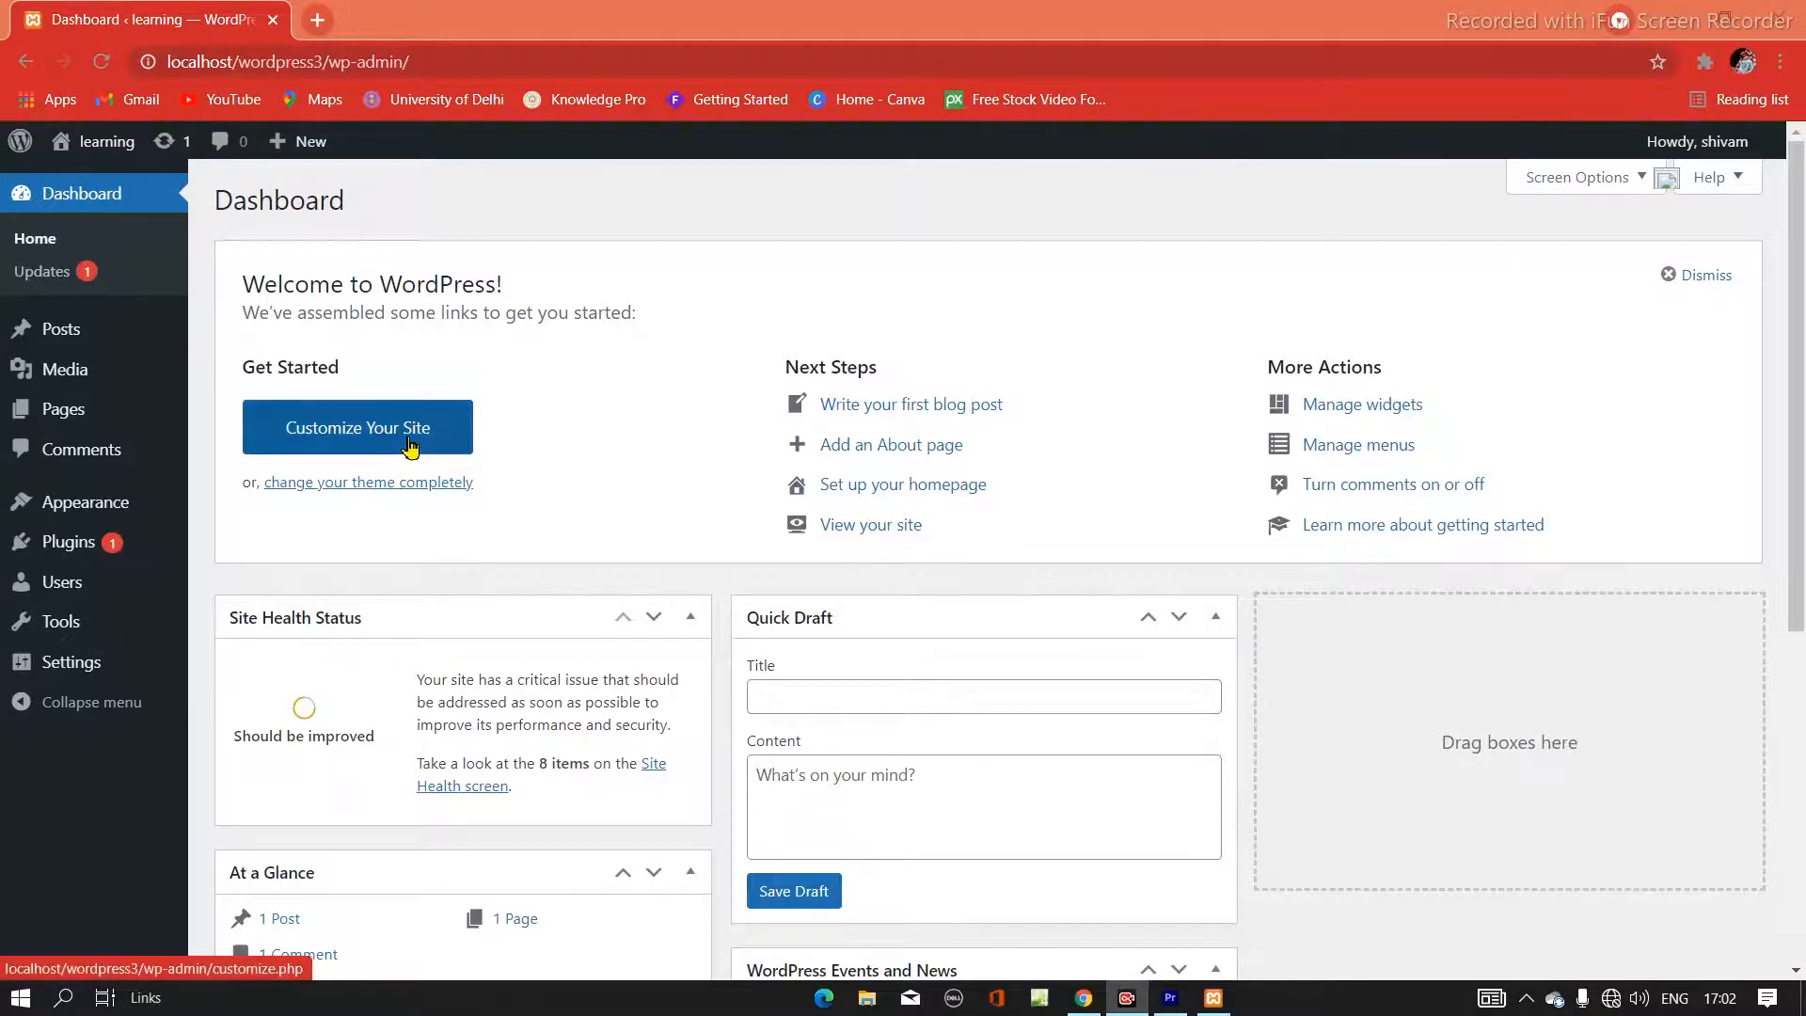
- Close the browser window with the dashboard, launch the XAMPP Control Panel from the desktop and minimize it
{"action": "left_click", "coordinate": [271, 24]}
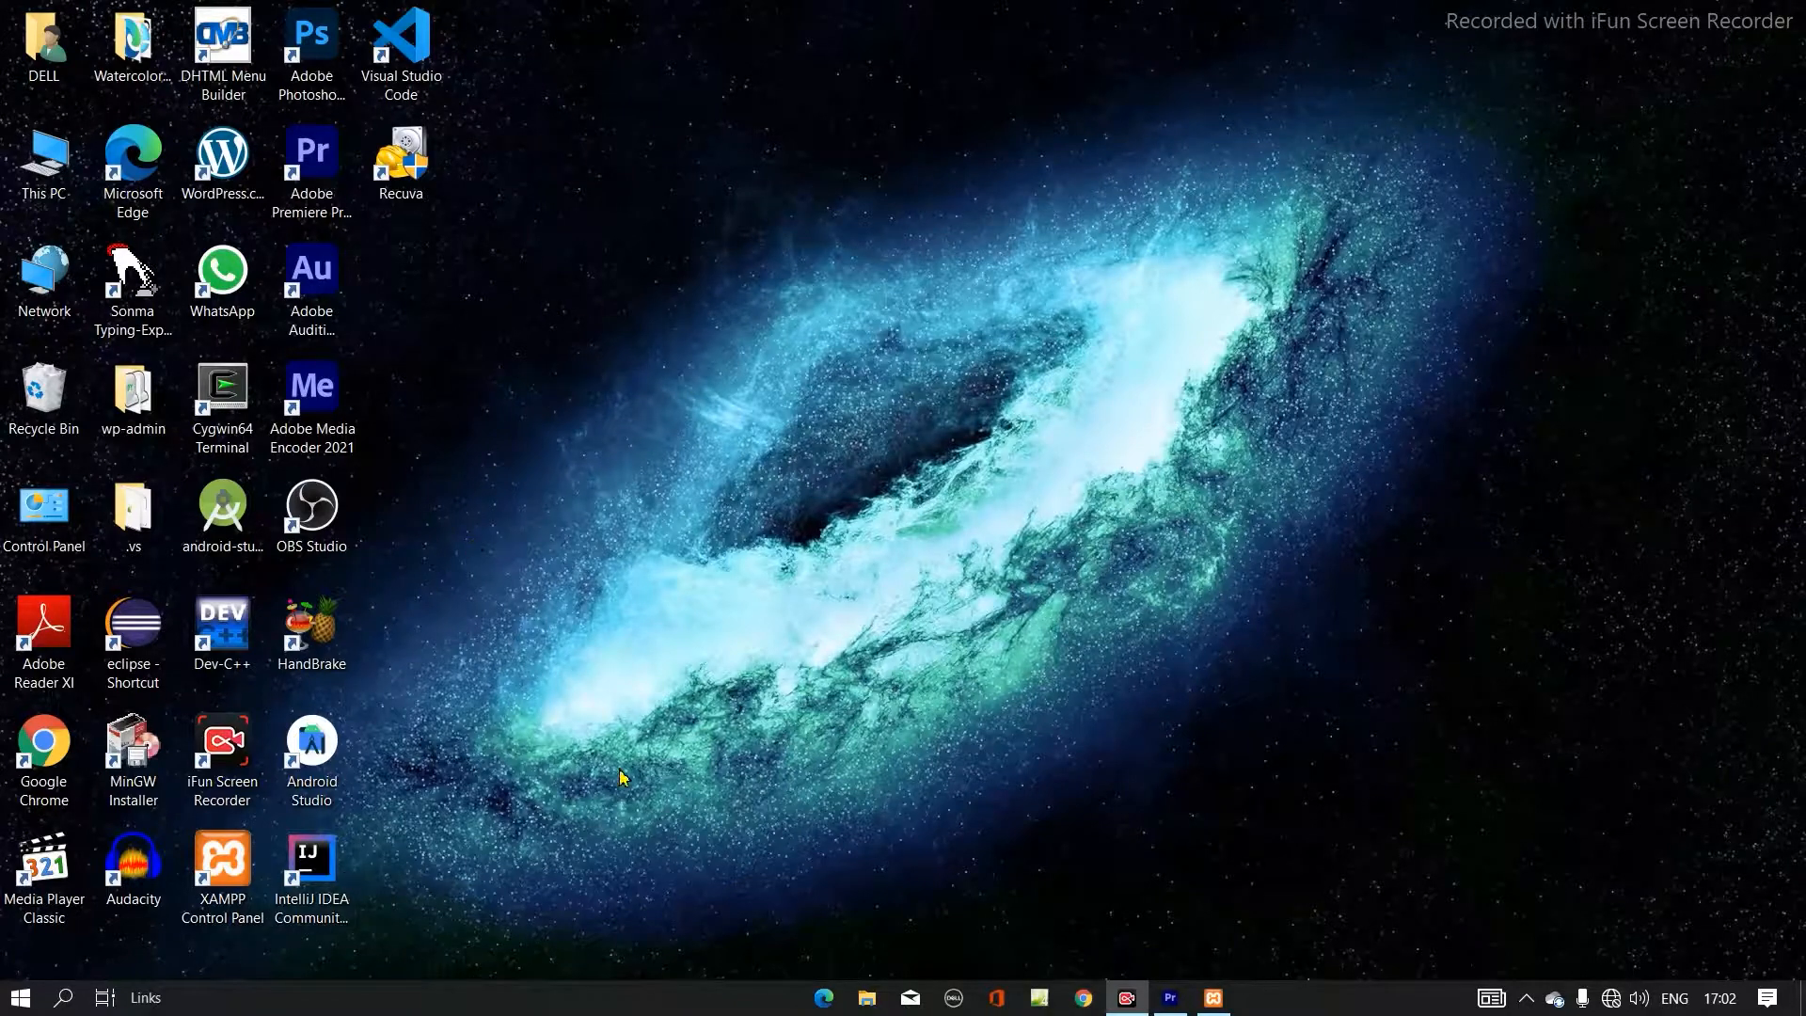
{"action": "left_click", "coordinate": [209, 903]}
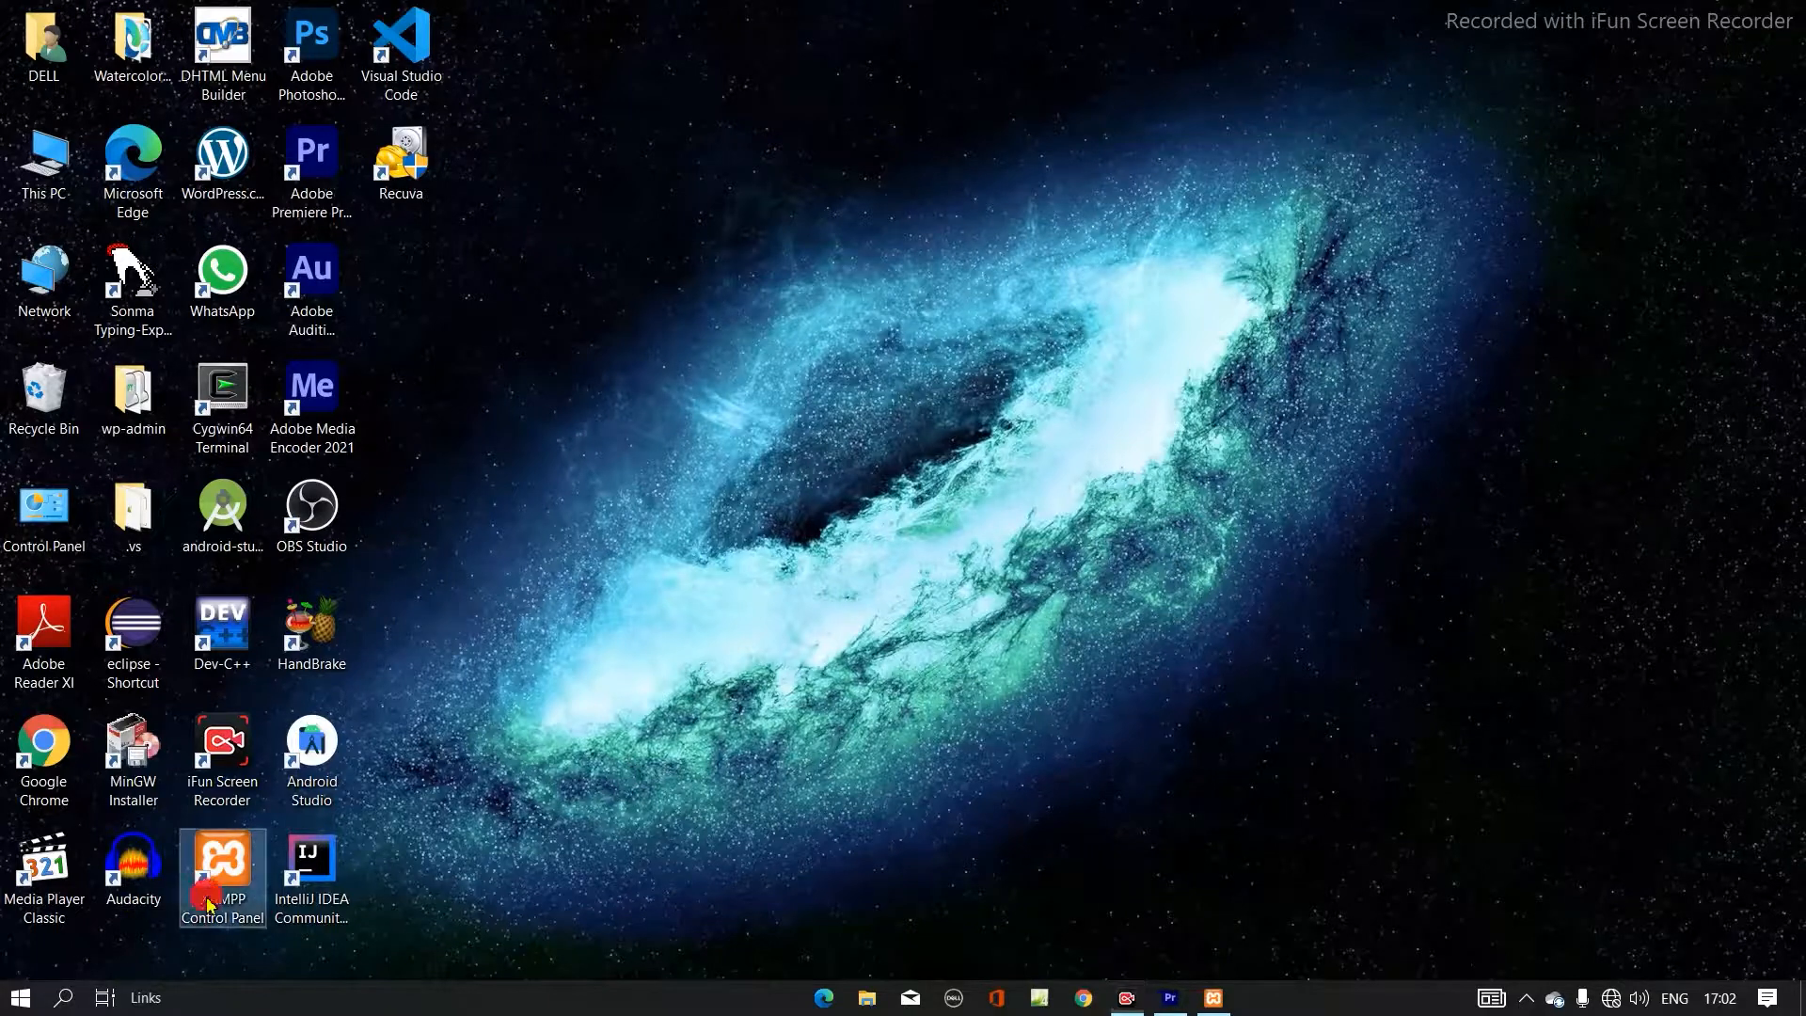
{"action": "left_click", "coordinate": [209, 903]}
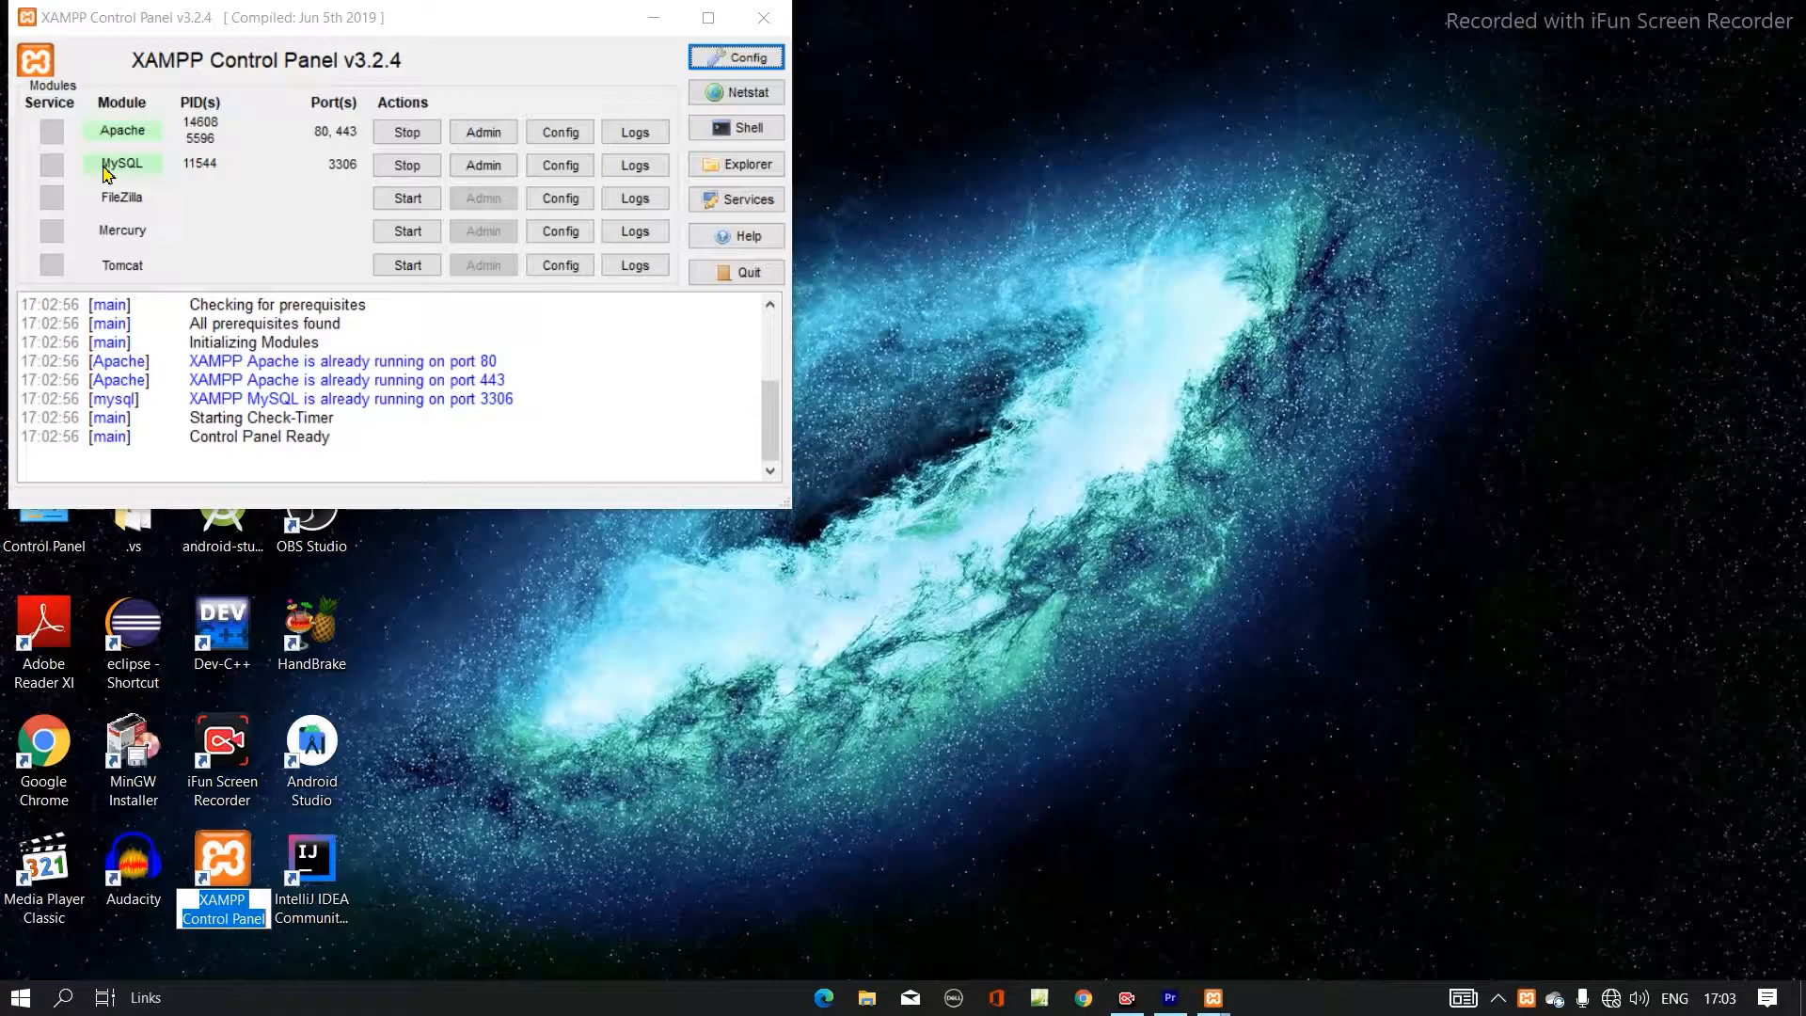
{"action": "left_click", "coordinate": [653, 18]}
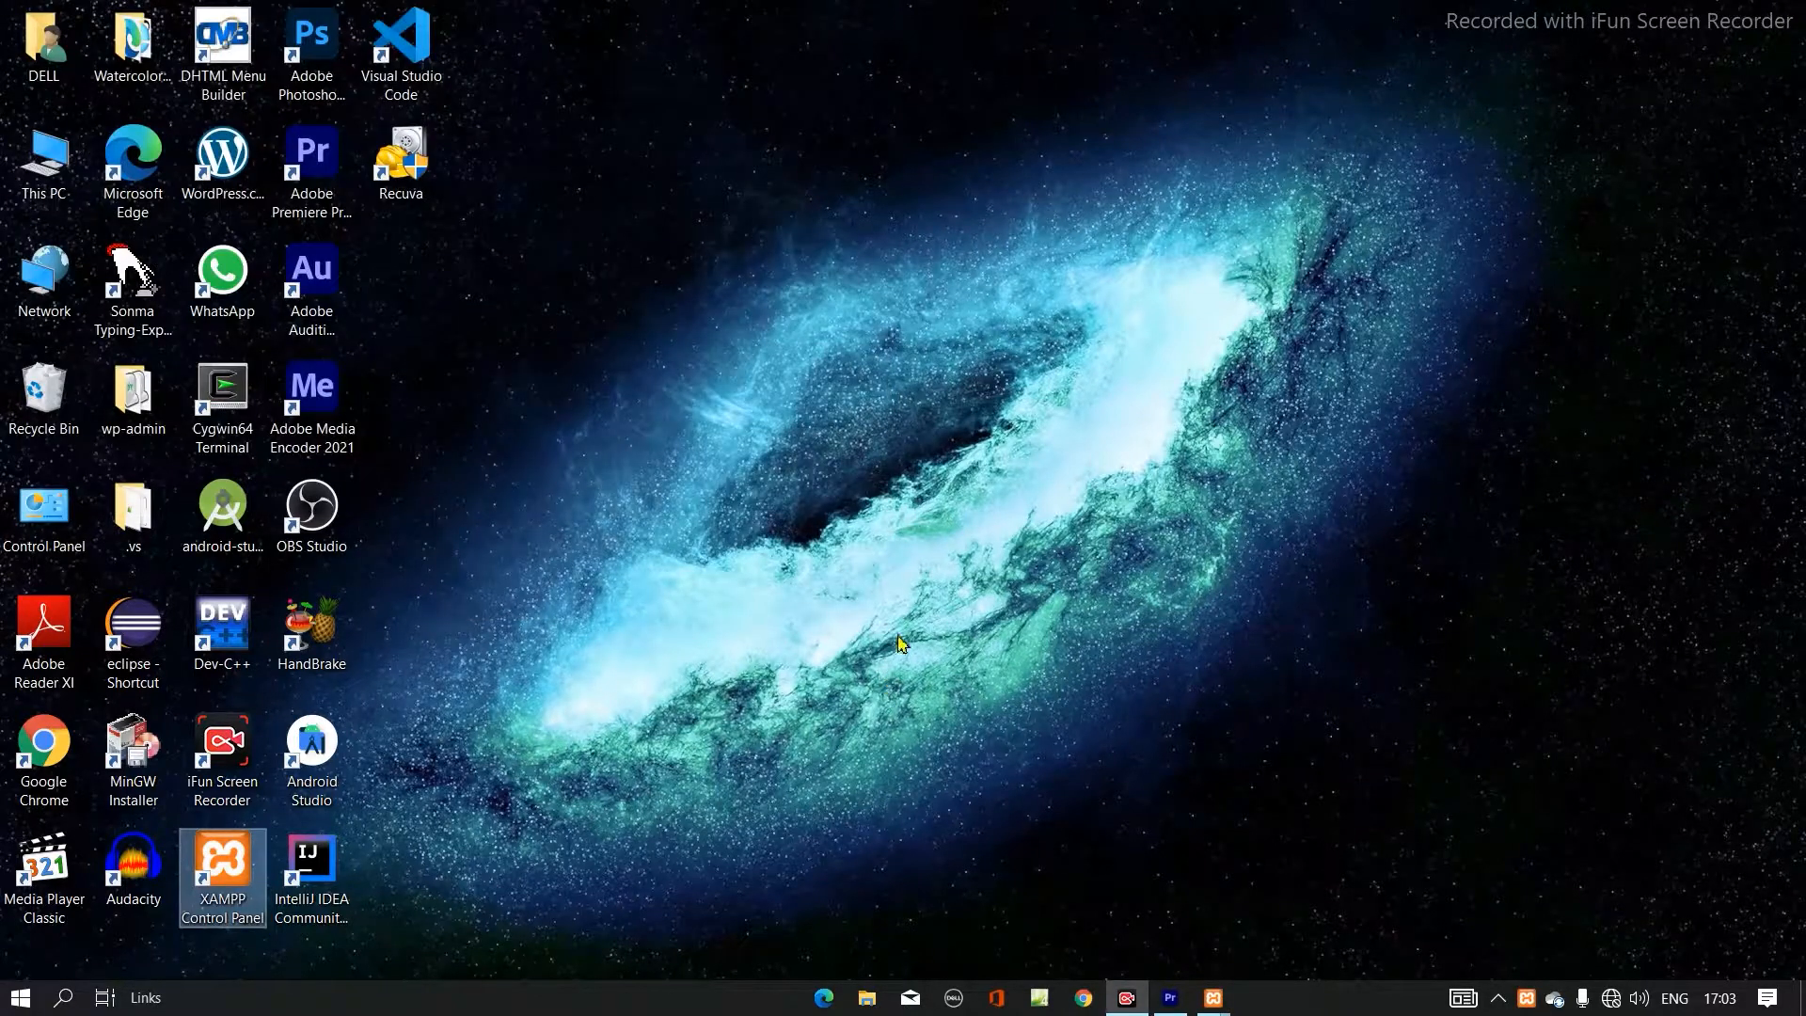
- Switch to Google Chrome and load the site's login page at localhost/wordpress3/wp-login.php
{"action": "left_click", "coordinate": [1083, 1005]}
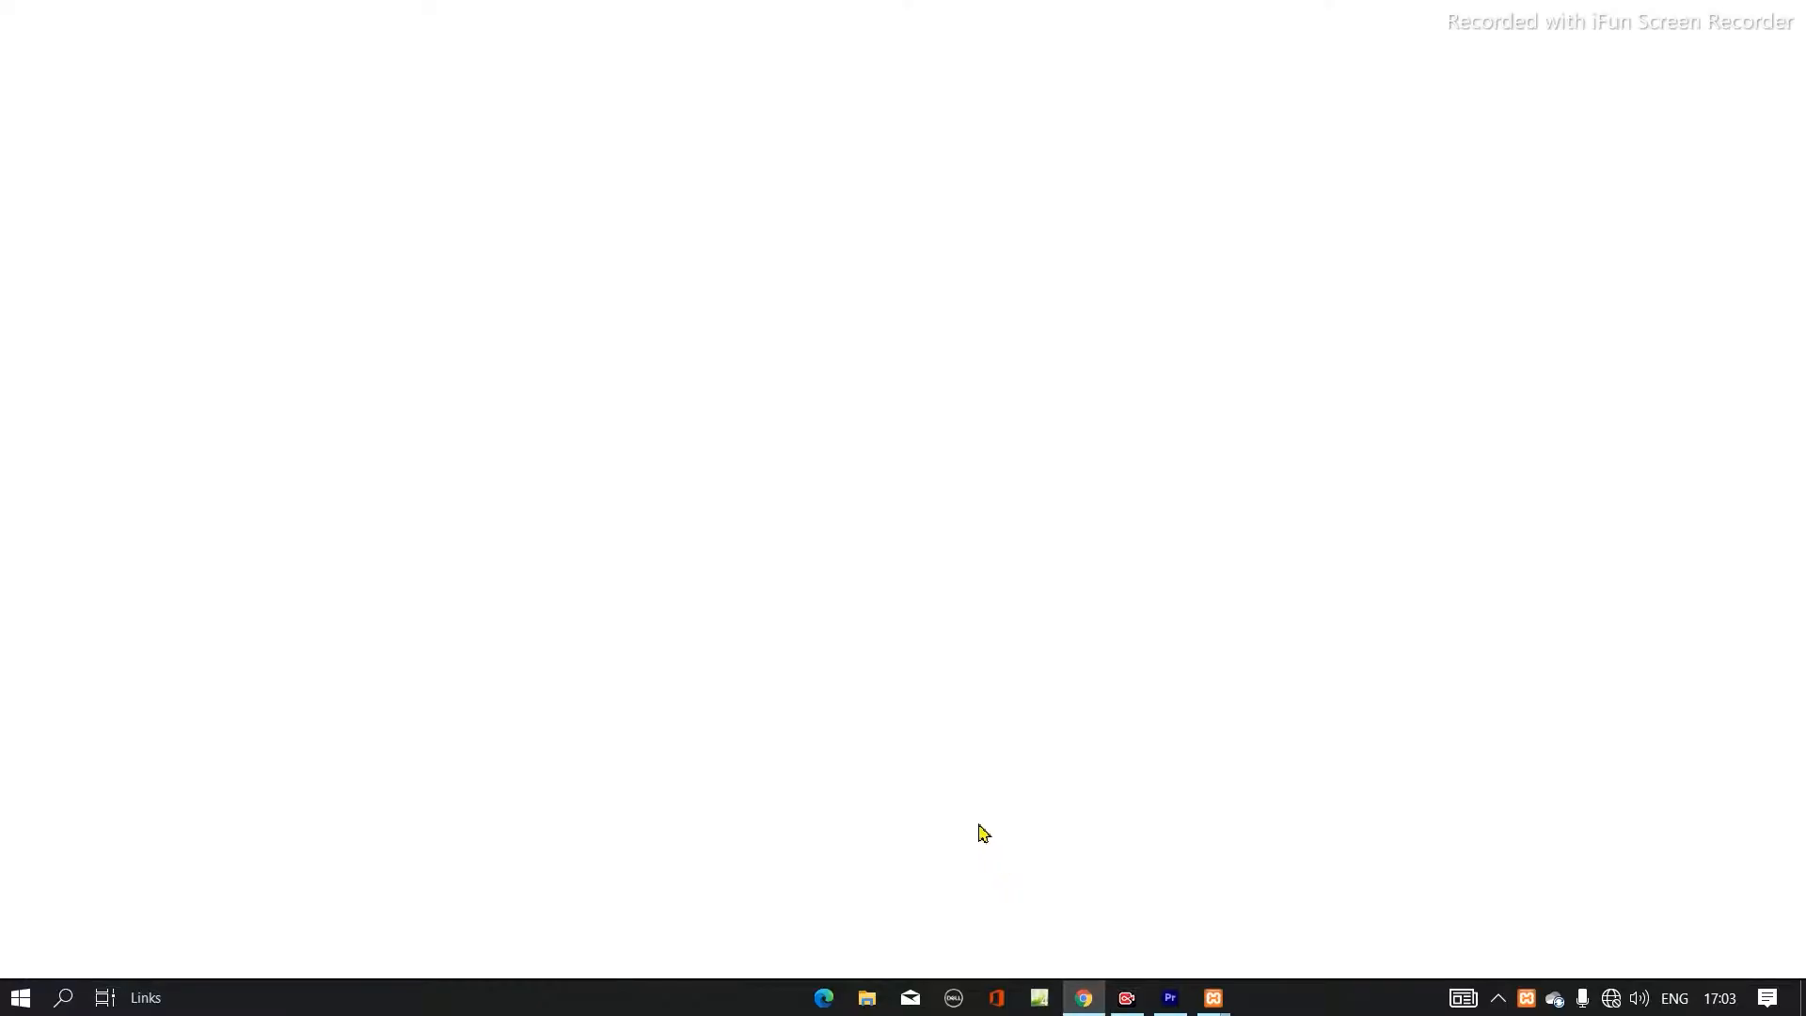
{"action": "type", "text": "locallh=="}
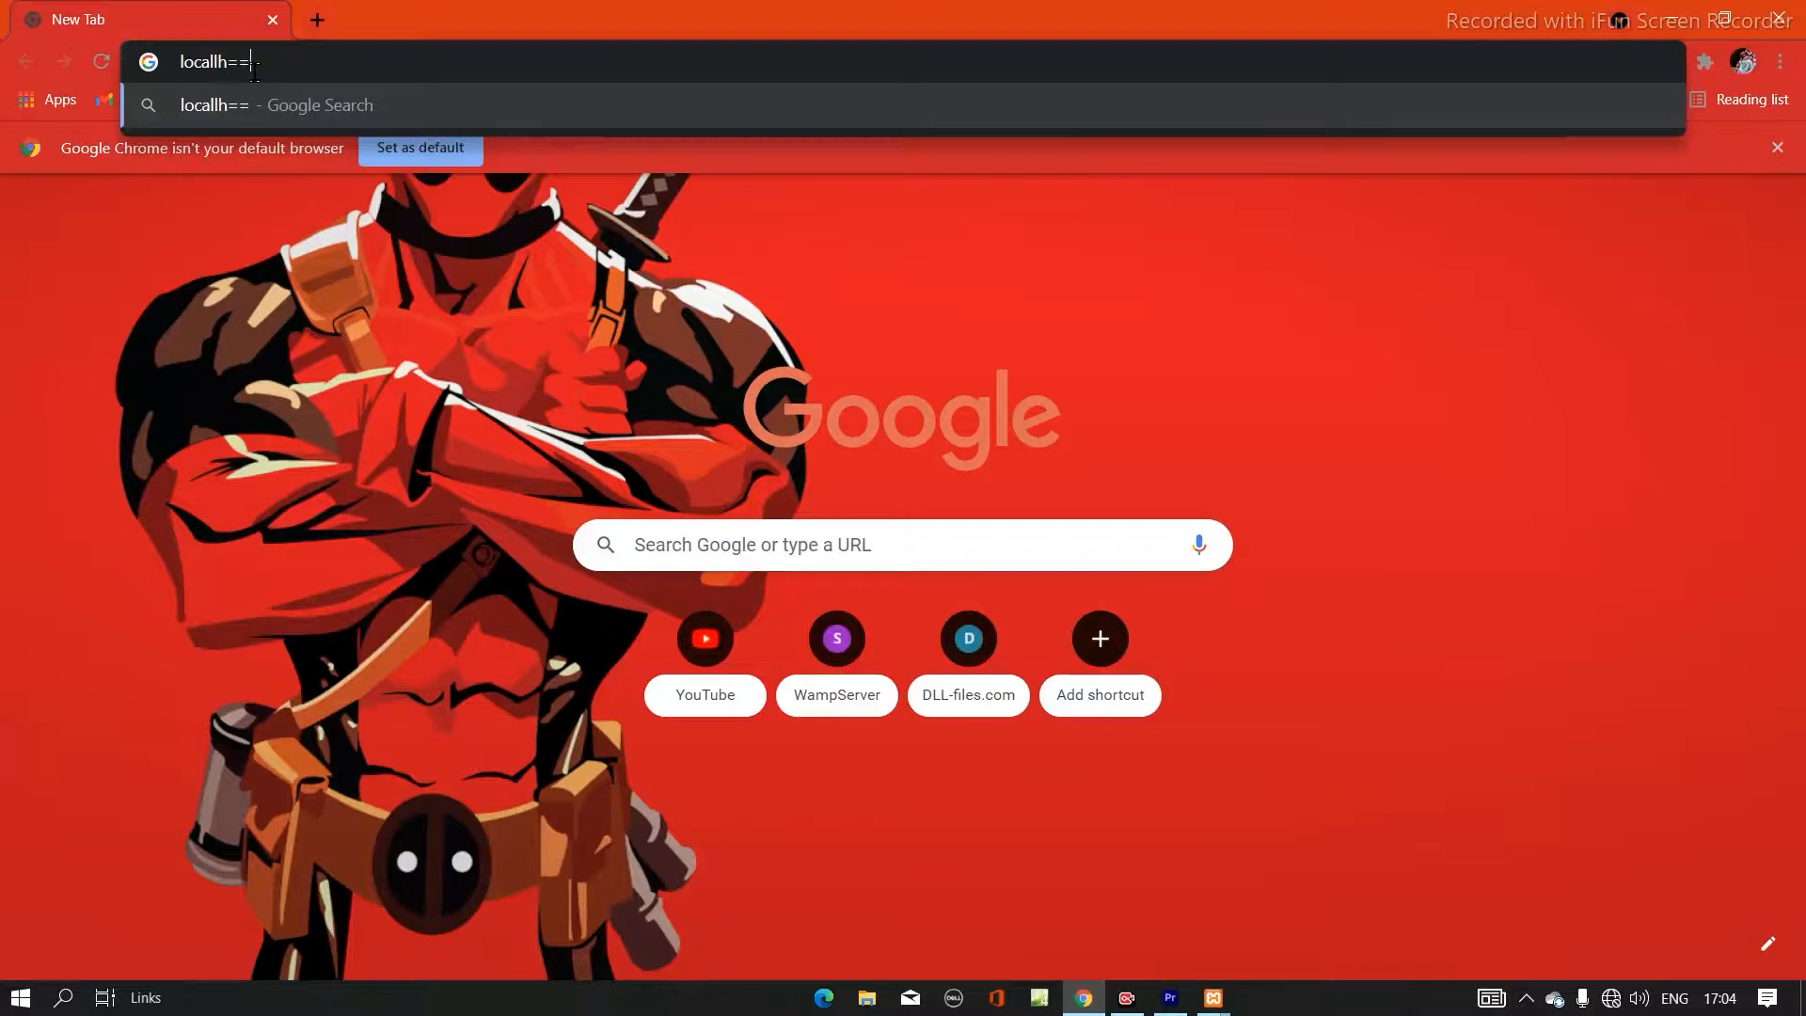
{"action": "key", "text": "BackSpace"}
{"action": "key", "text": "BackSpace"}
{"action": "key", "text": "BackSpace"}
{"action": "type", "text": "l"}
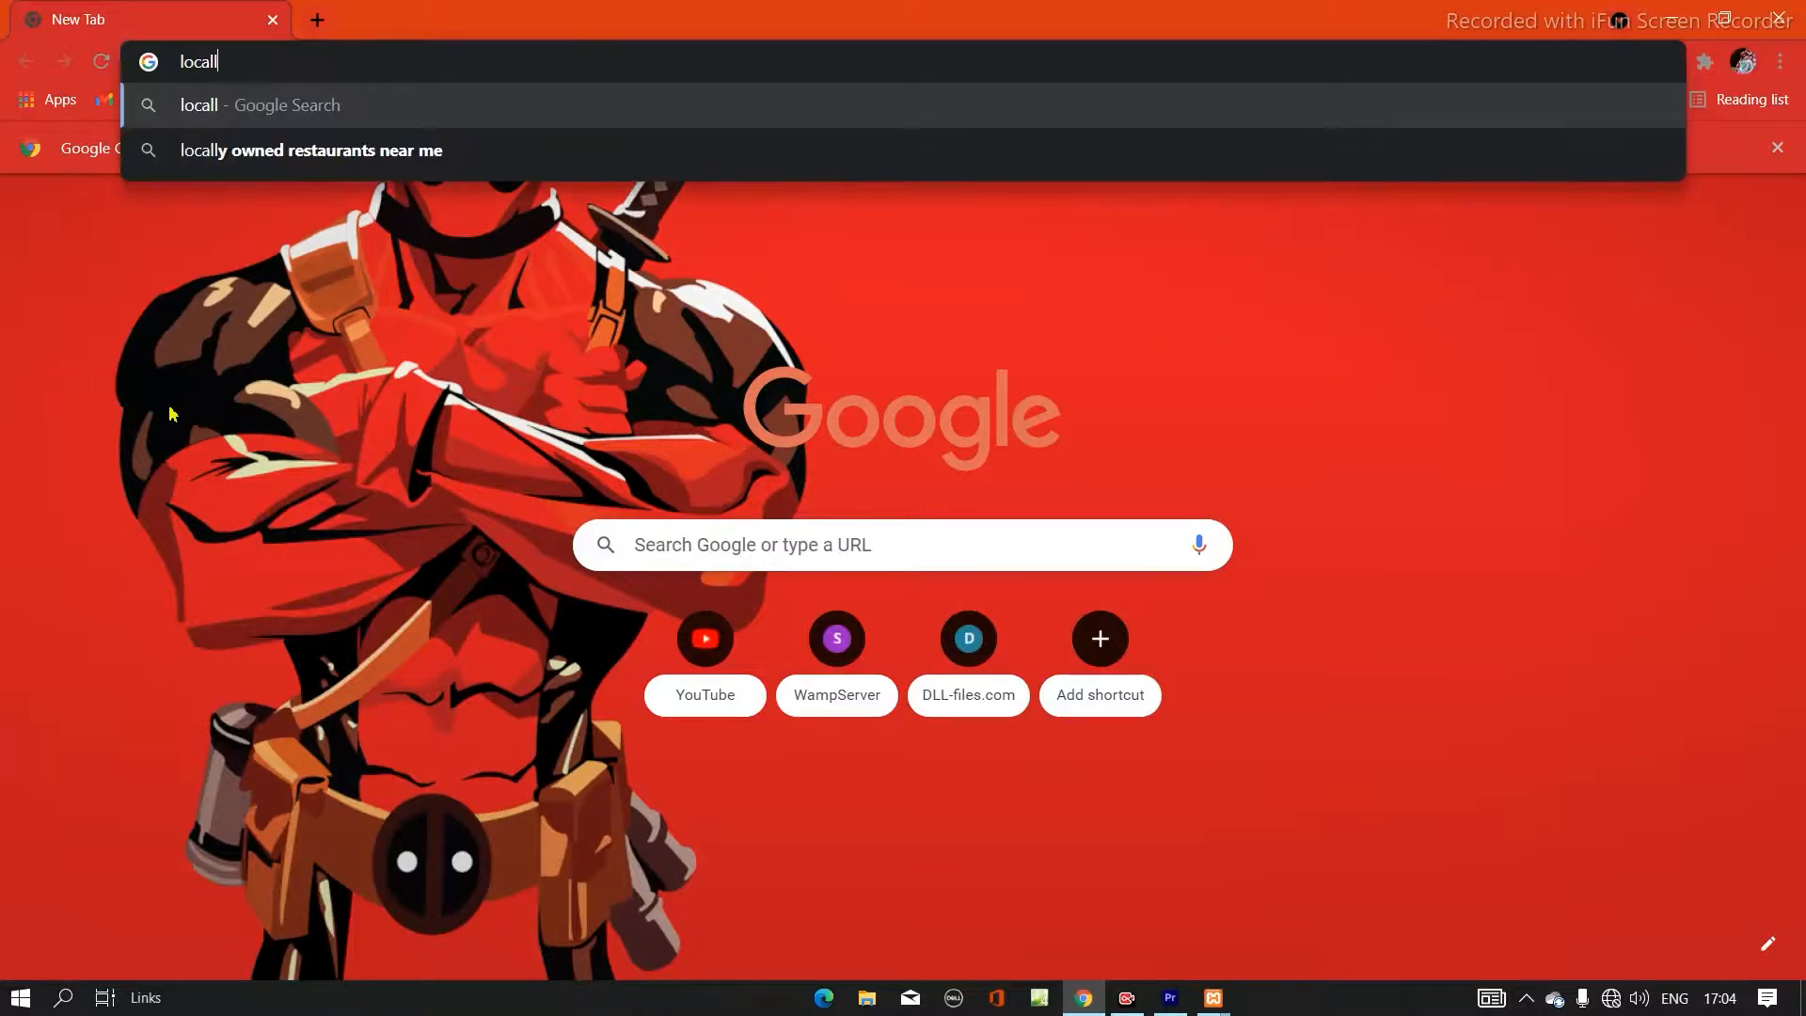
{"action": "key", "text": "BackSpace"}
{"action": "type", "text": "hos"}
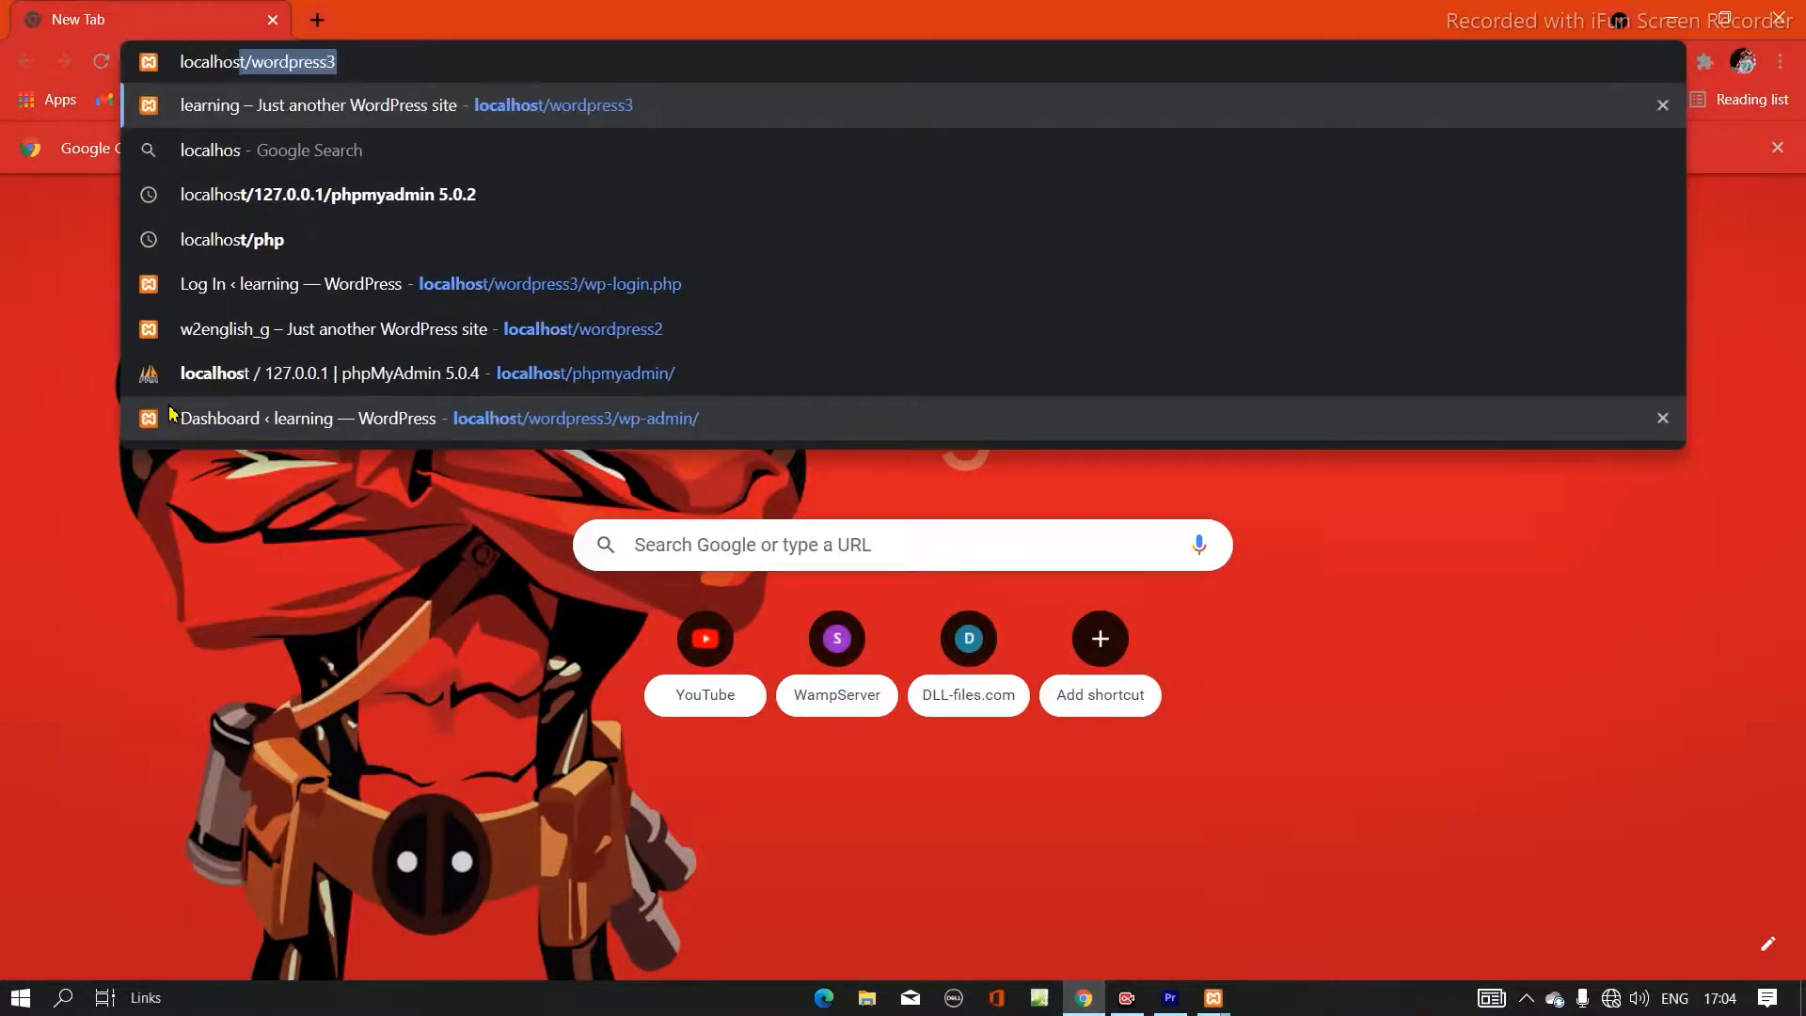
{"action": "type", "text": "t/"}
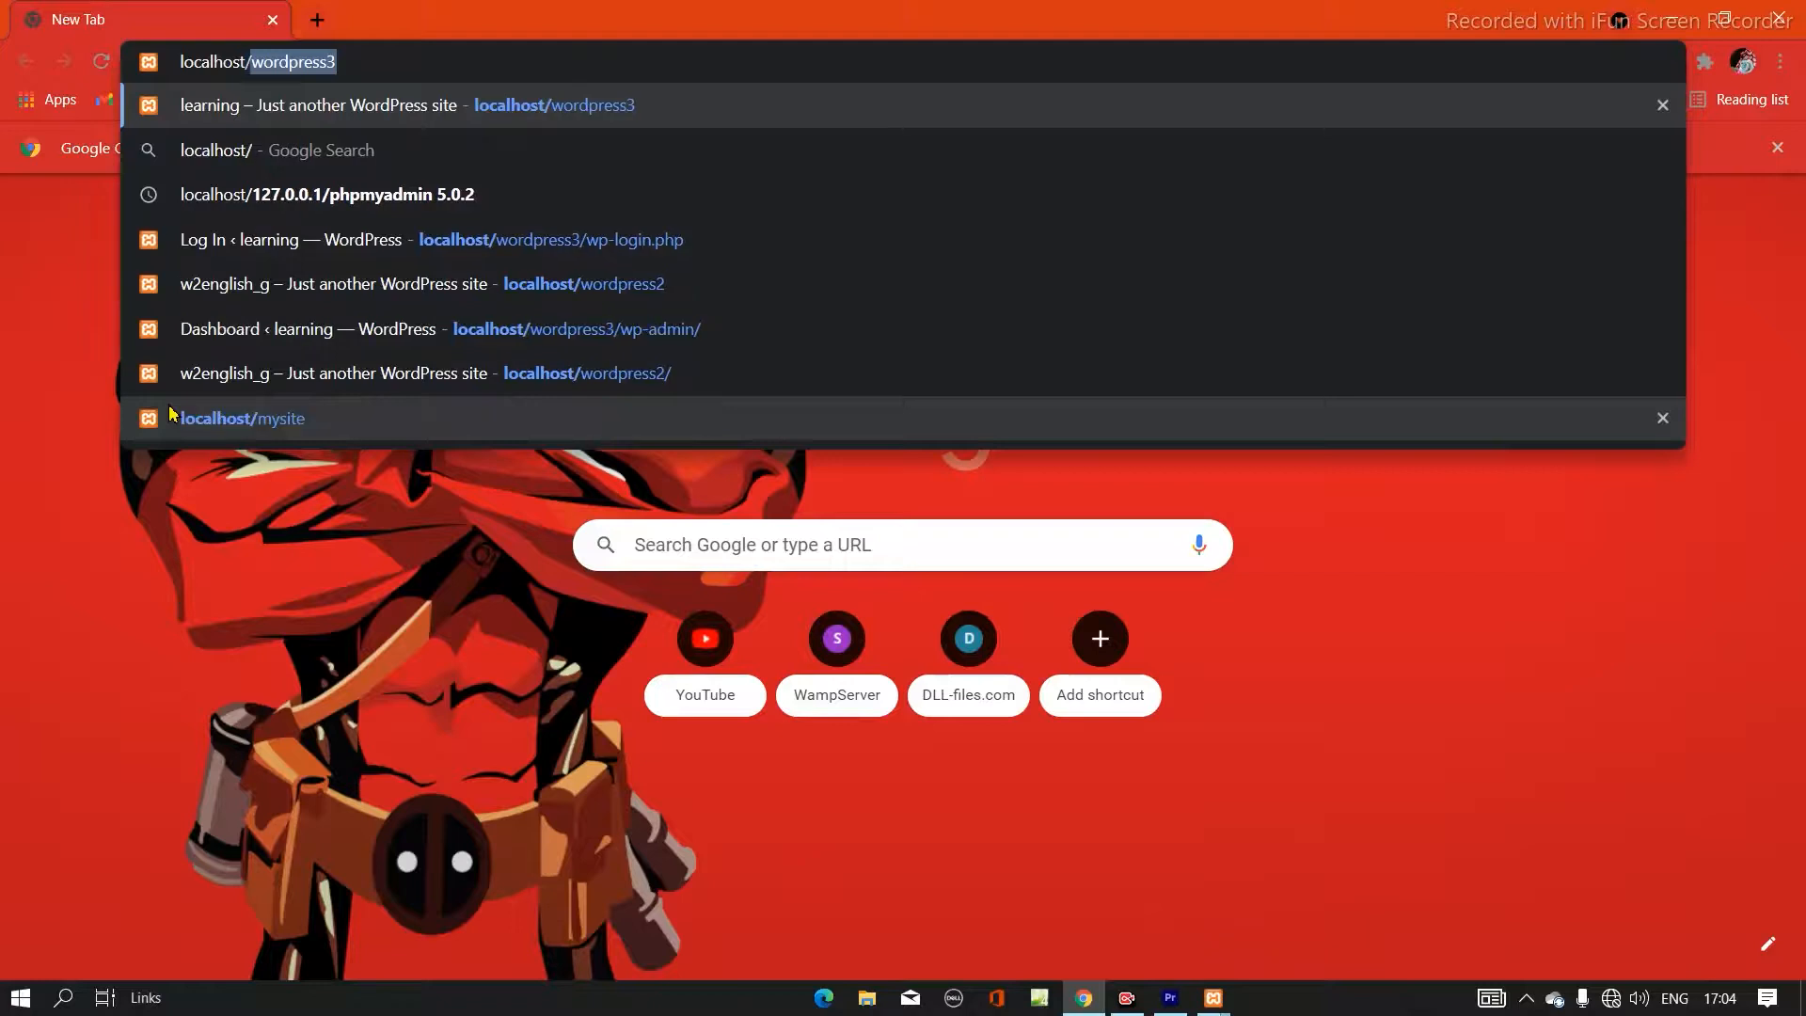
{"action": "type", "text": "wor"}
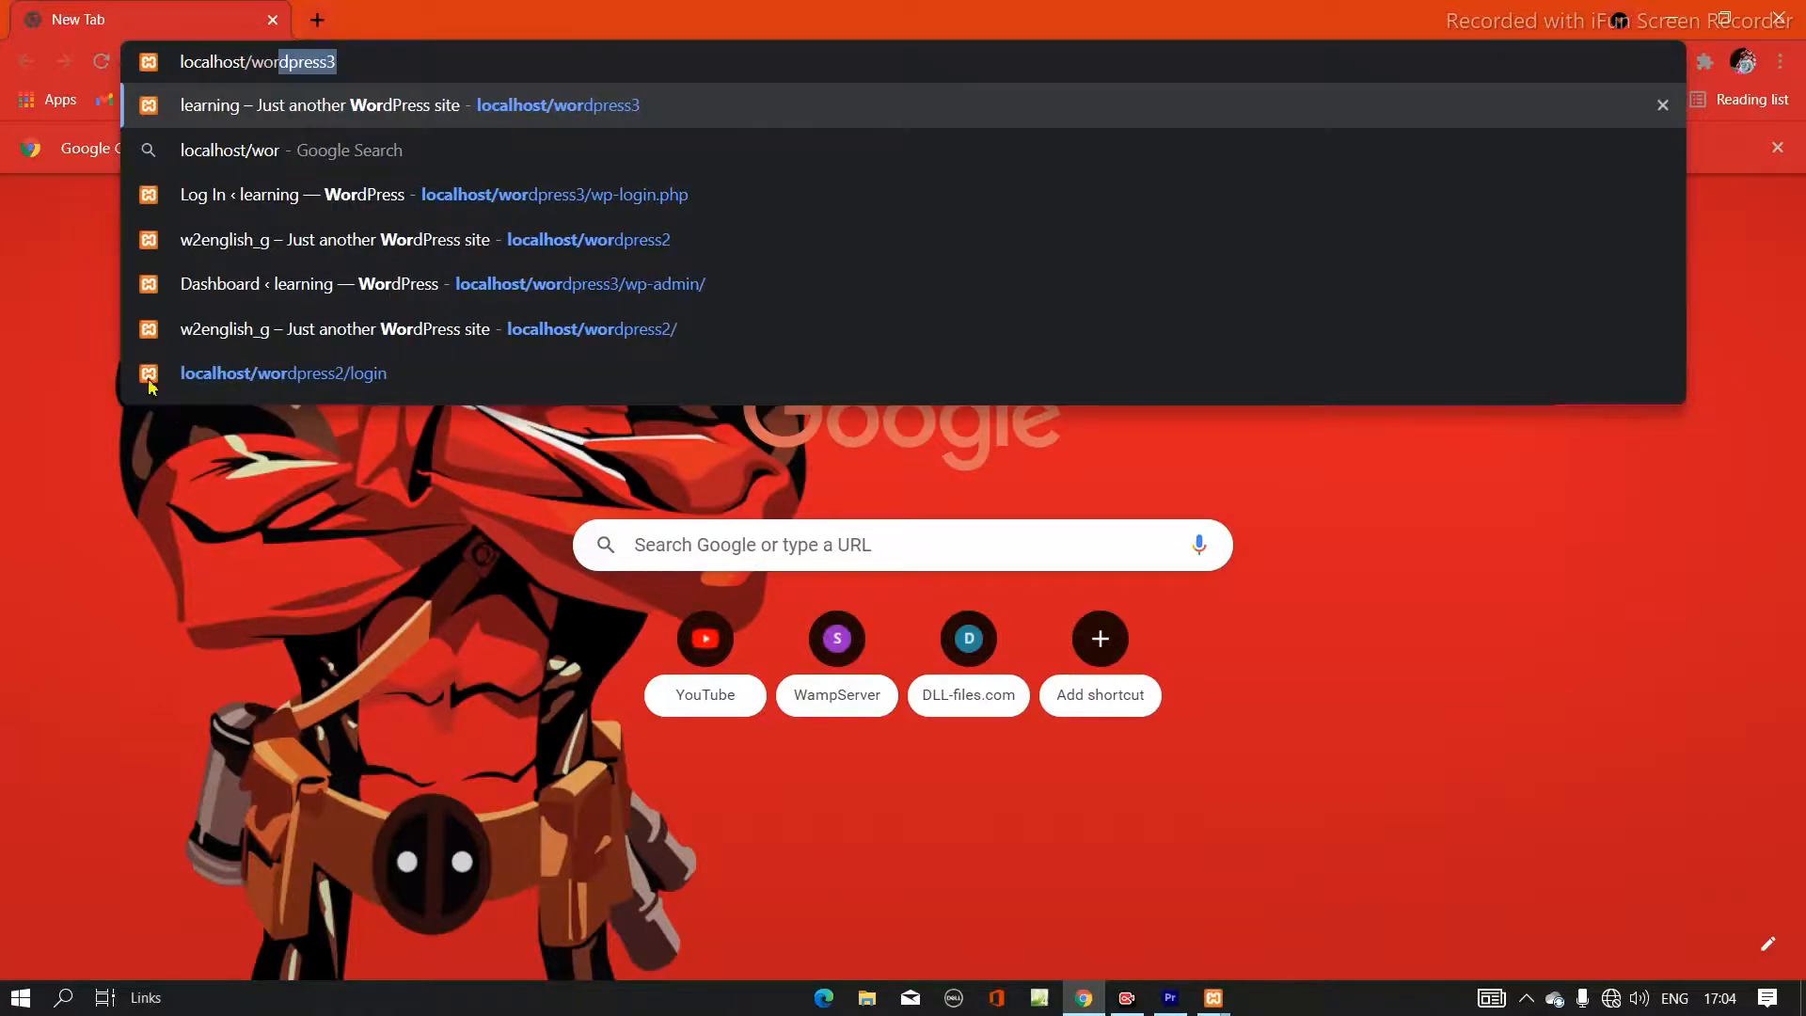
{"action": "left_click", "coordinate": [345, 62]}
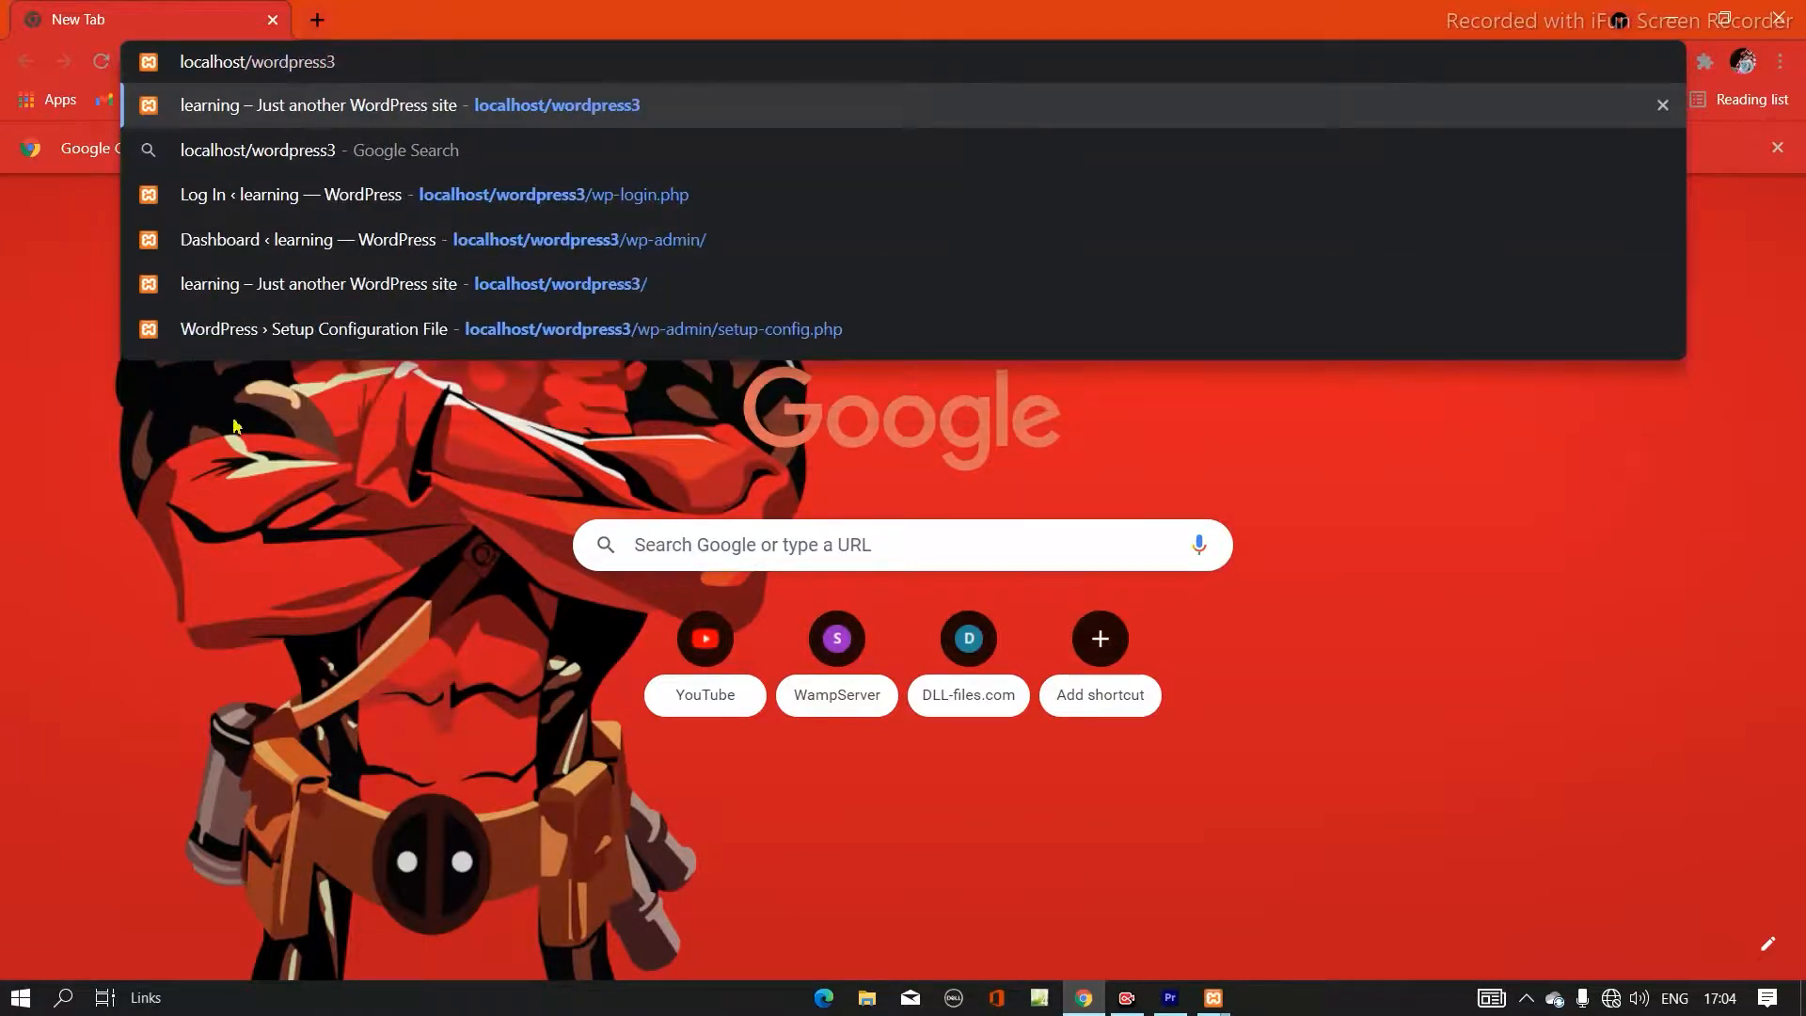
{"action": "type", "text": "/wp-login.php"}
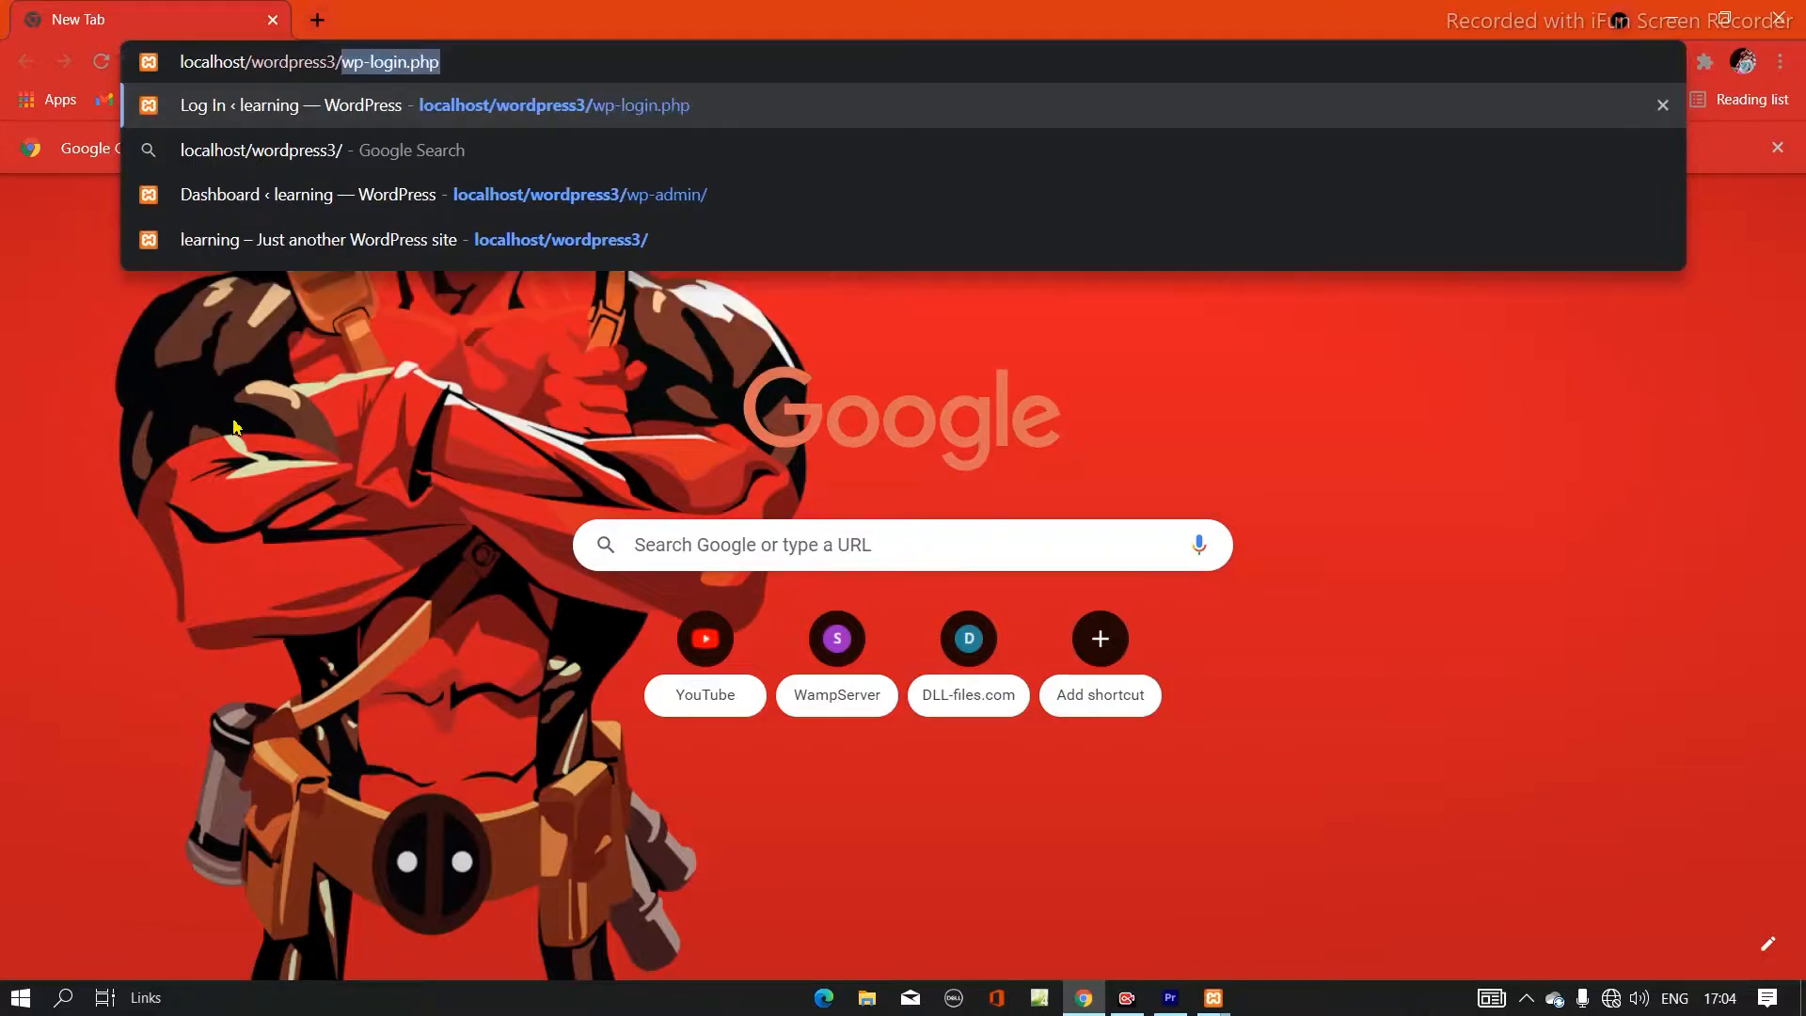
{"action": "left_click", "coordinate": [467, 56]}
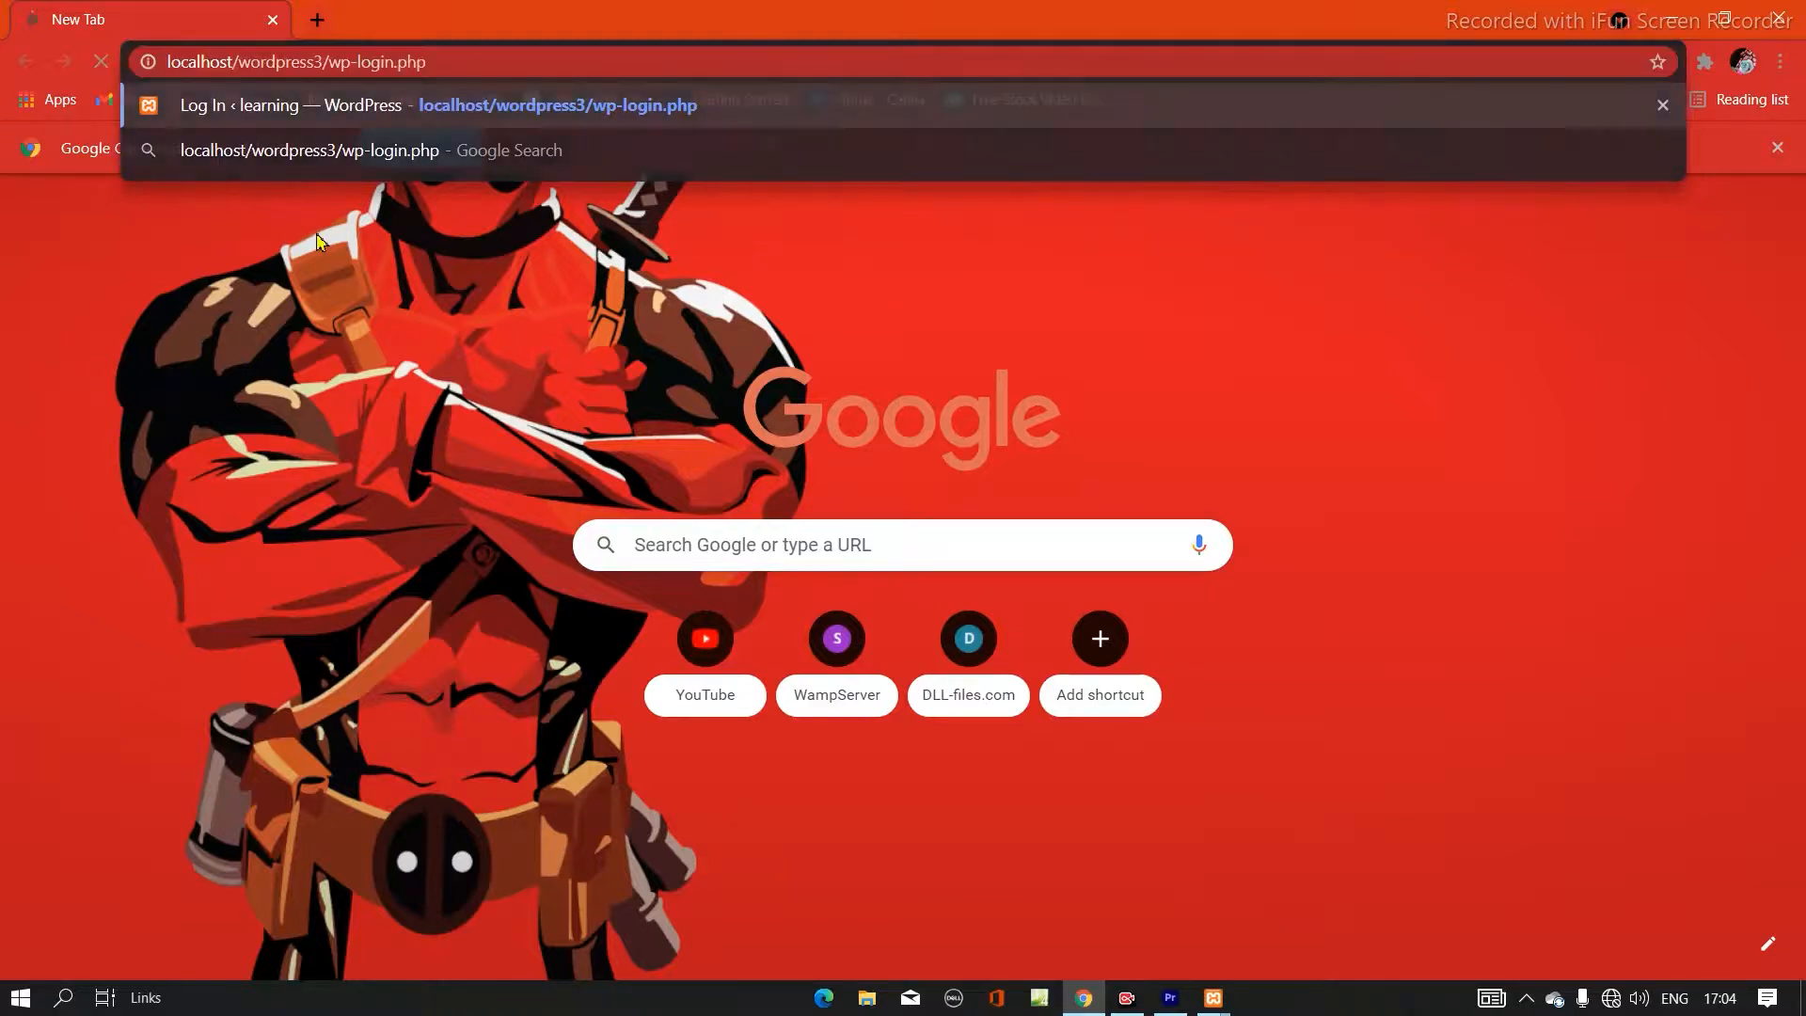
{"action": "key", "text": "Return"}
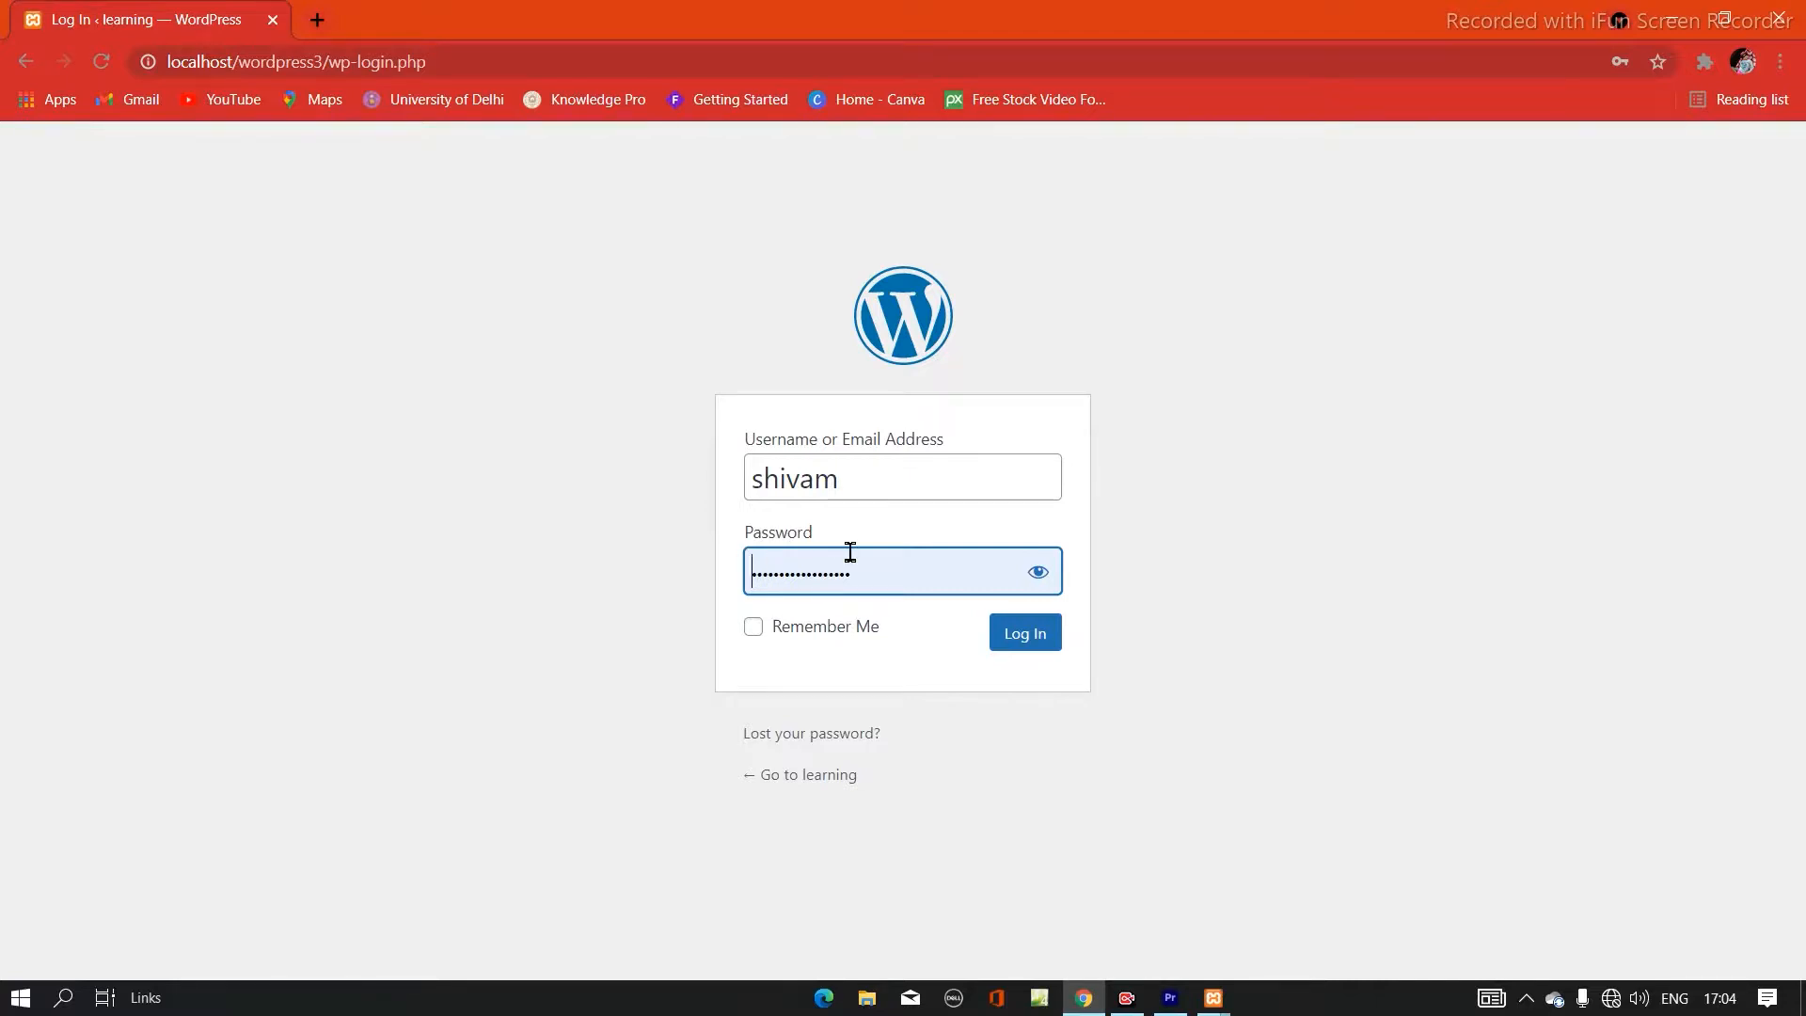
- Enable Remember Me and log in to the WordPress dashboard with the prefilled credentials
{"action": "left_click", "coordinate": [754, 627]}
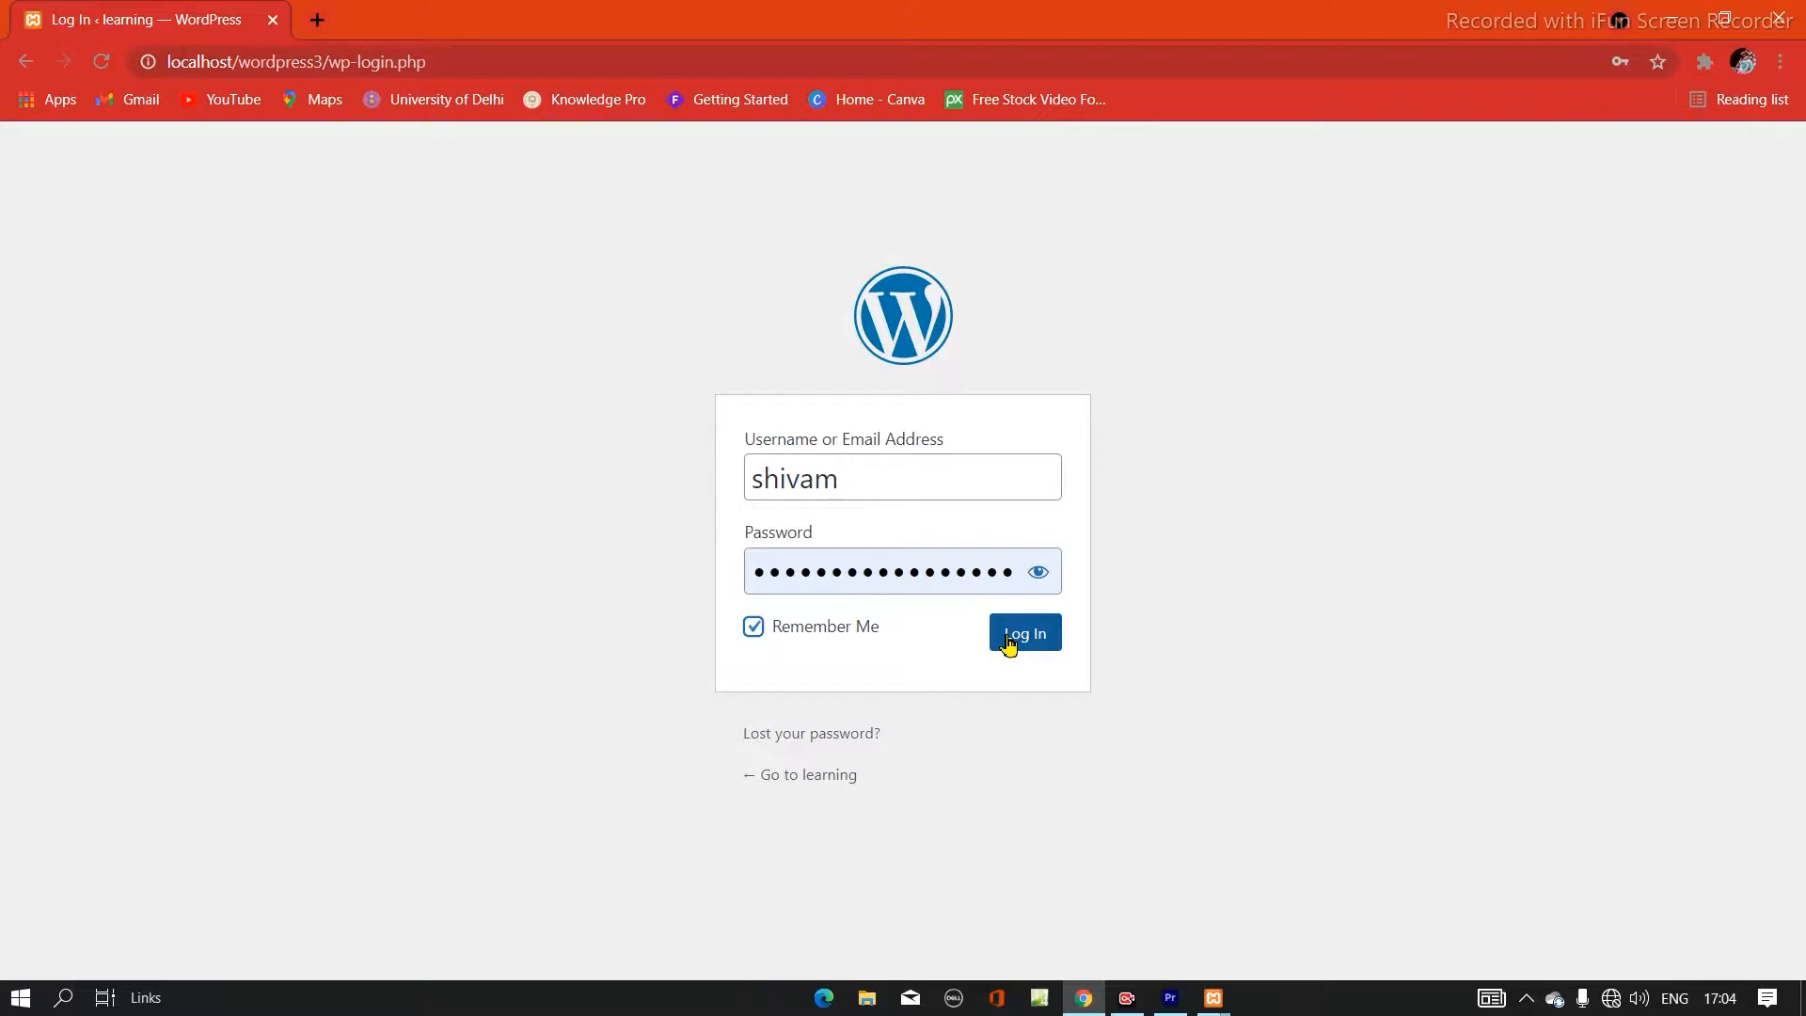
{"action": "left_click", "coordinate": [1008, 644]}
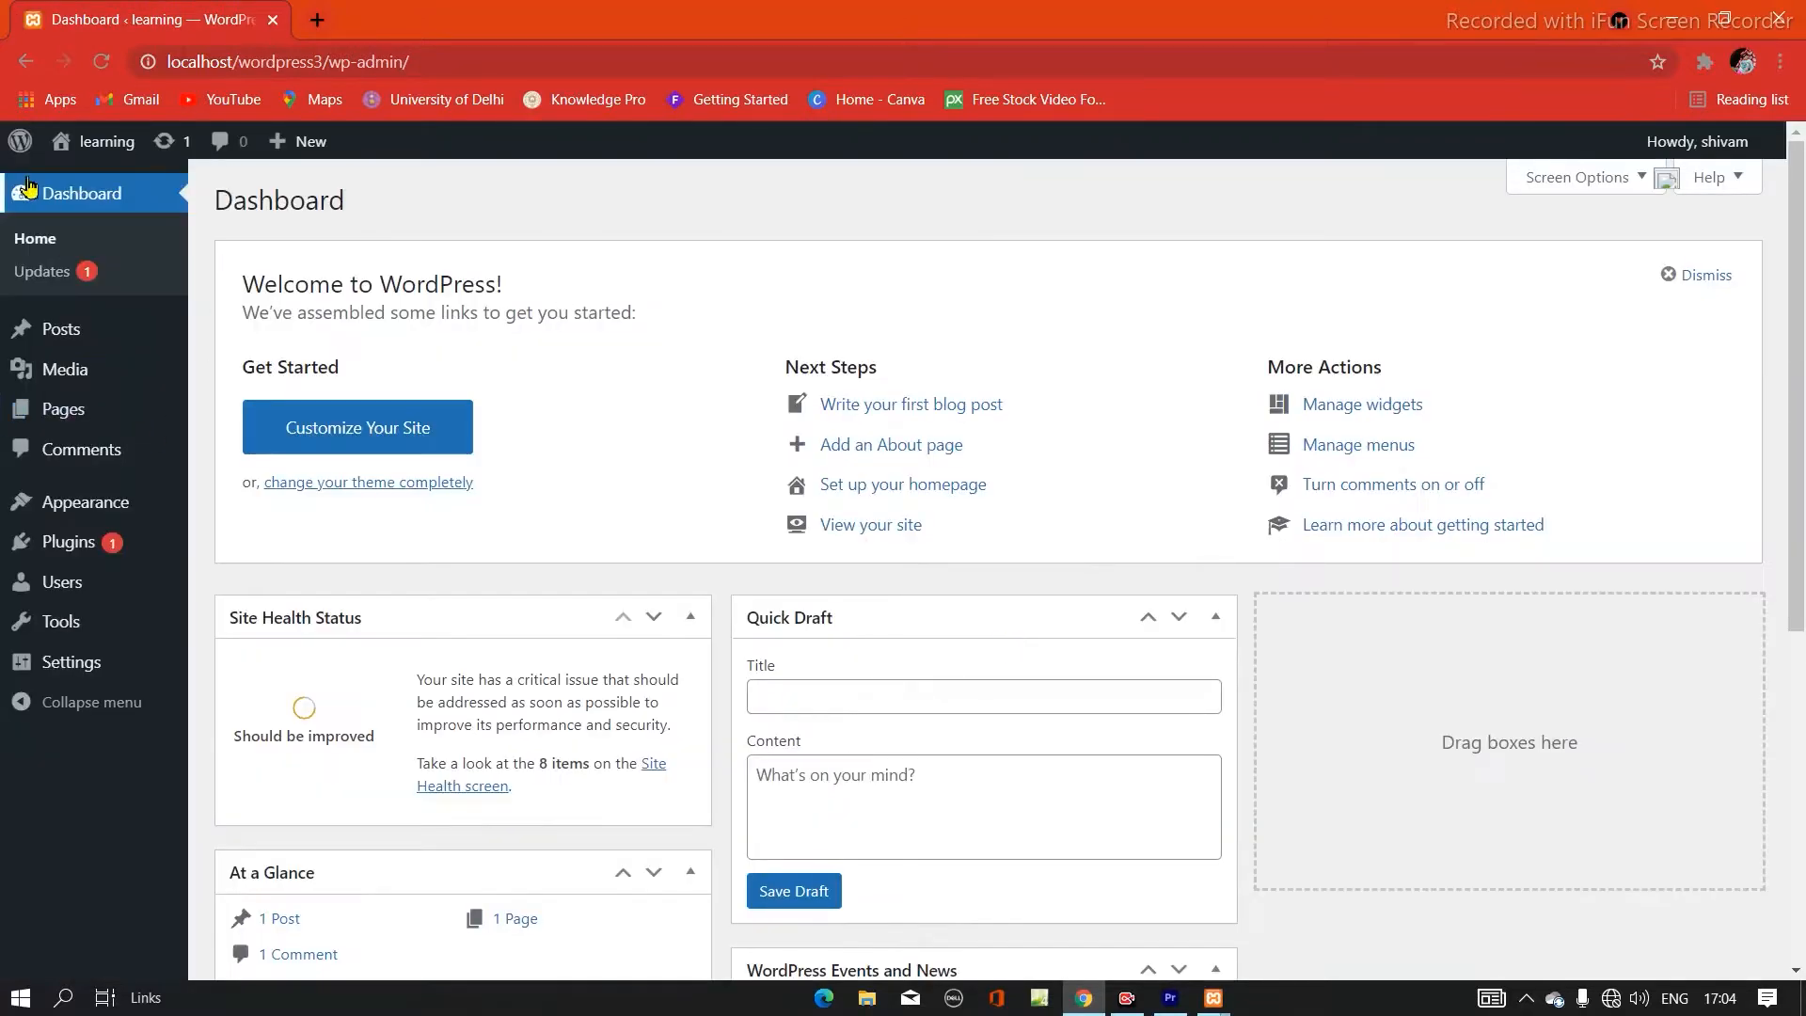